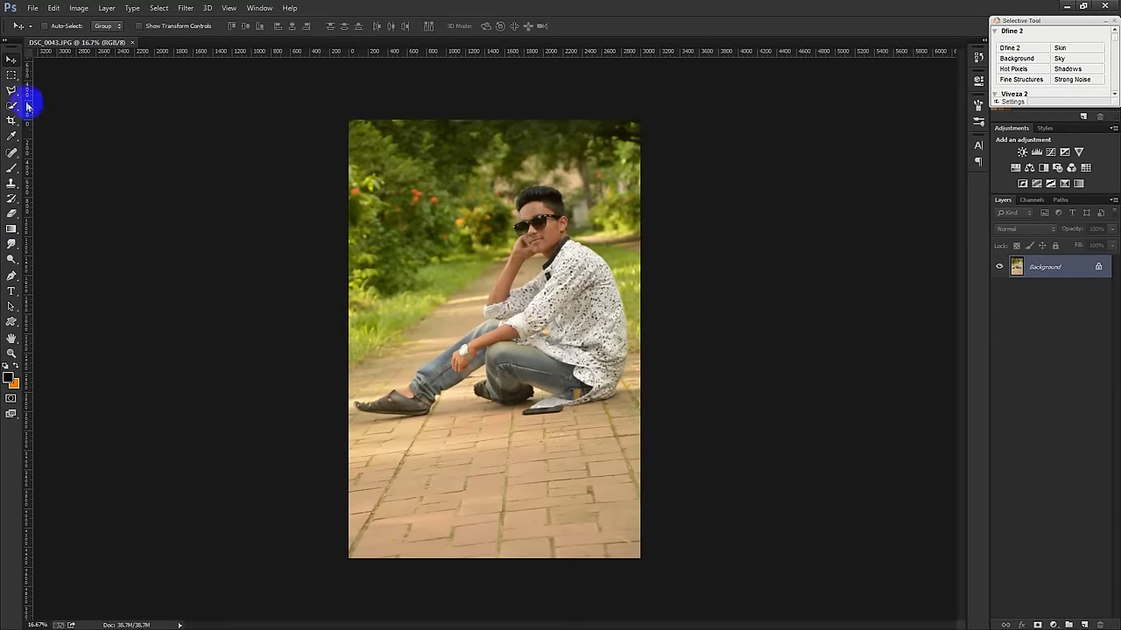
With the Pen tool zoomed in on the shoe, place the first anchor at the strap cutout's edge.
{"action": "left_click", "coordinate": [11, 275]}
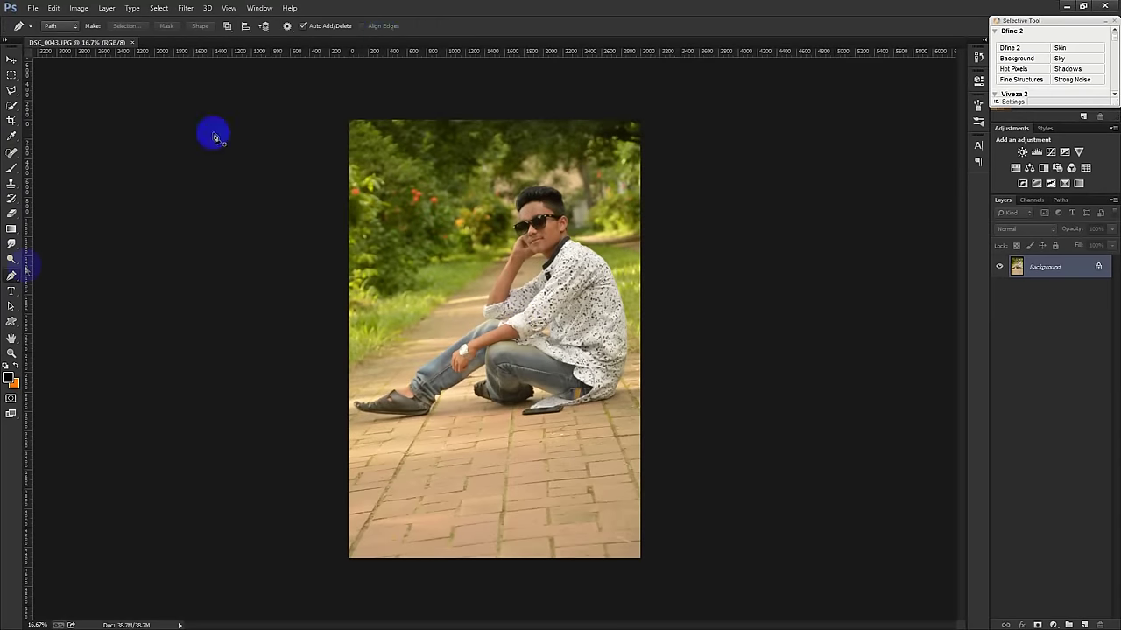
{"action": "scroll", "coordinate": [470, 348], "scroll_direction": "up", "scroll_amount": 2}
{"action": "scroll", "coordinate": [470, 349], "scroll_direction": "up", "scroll_amount": 2}
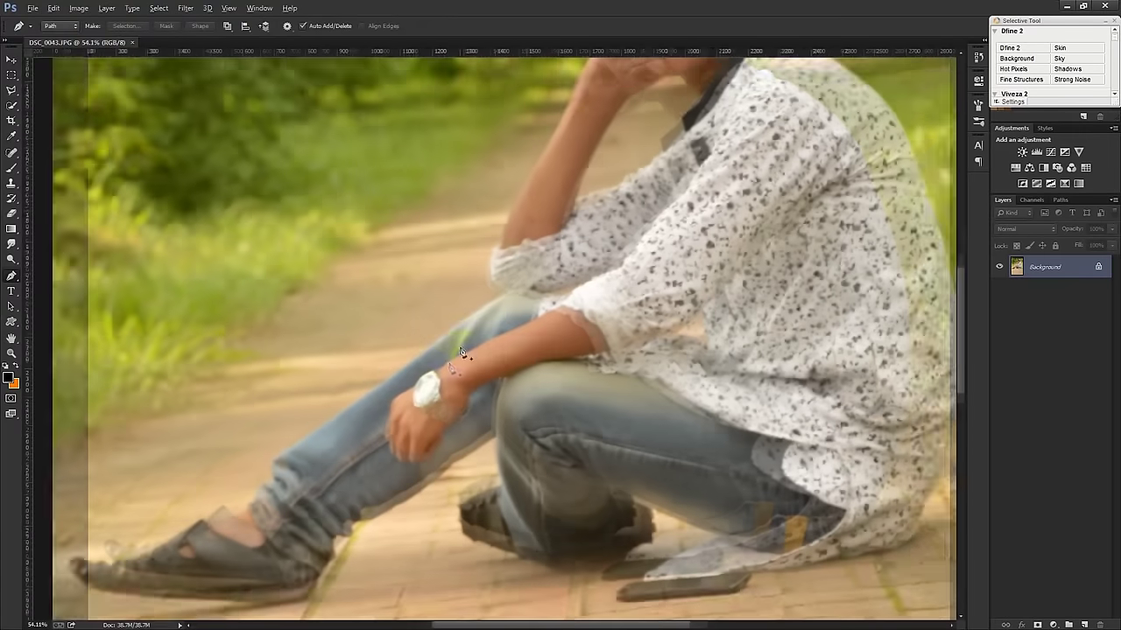
{"action": "scroll", "coordinate": [456, 368], "scroll_direction": "up", "scroll_amount": 2}
{"action": "scroll", "coordinate": [420, 394], "scroll_direction": "up", "scroll_amount": 1}
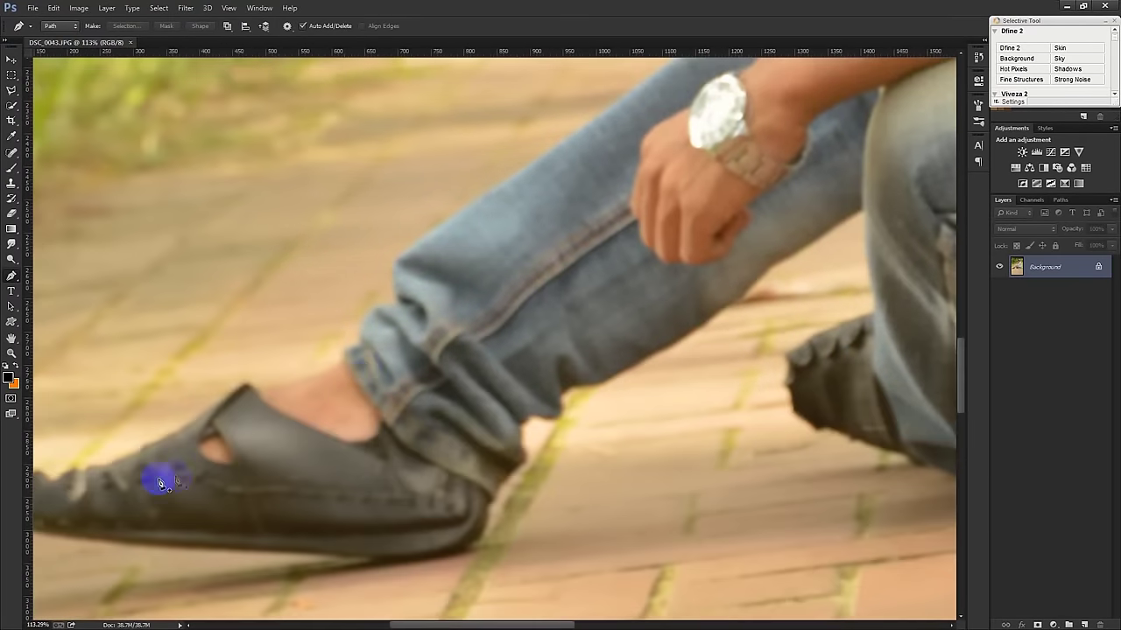
{"action": "scroll", "coordinate": [163, 475], "scroll_direction": "up", "scroll_amount": 2}
{"action": "scroll", "coordinate": [202, 460], "scroll_direction": "up", "scroll_amount": 2}
{"action": "left_click", "coordinate": [237, 431]}
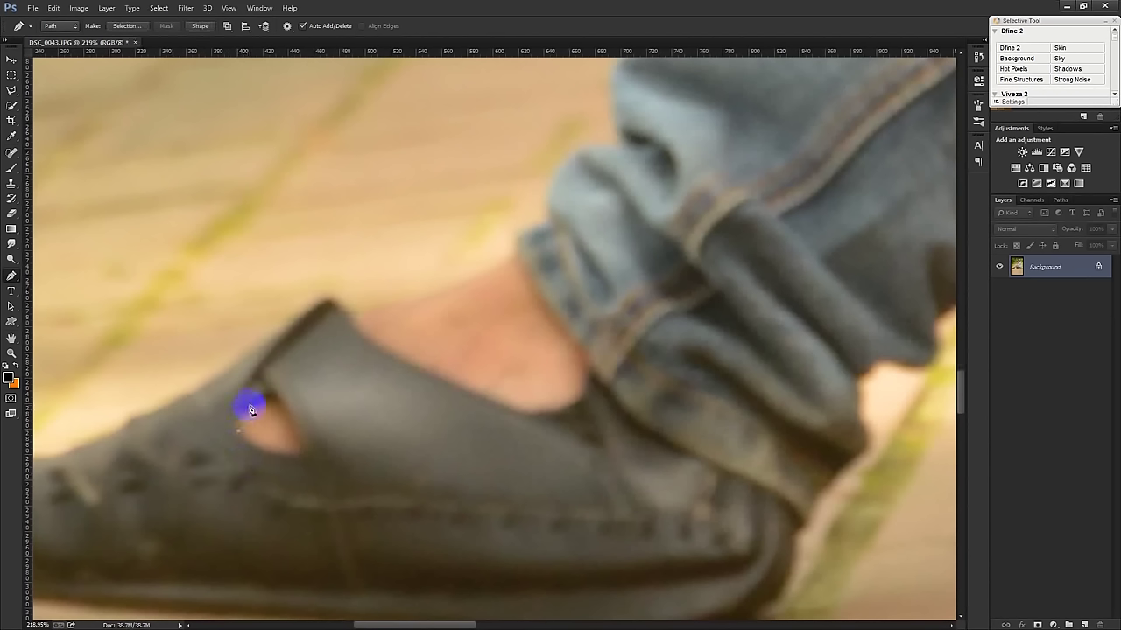
Curve the path around the edge and lower corner of the shoe's strap cutout.
{"action": "left_click_drag", "start_coordinate": [251, 406], "coordinate": [263, 401]}
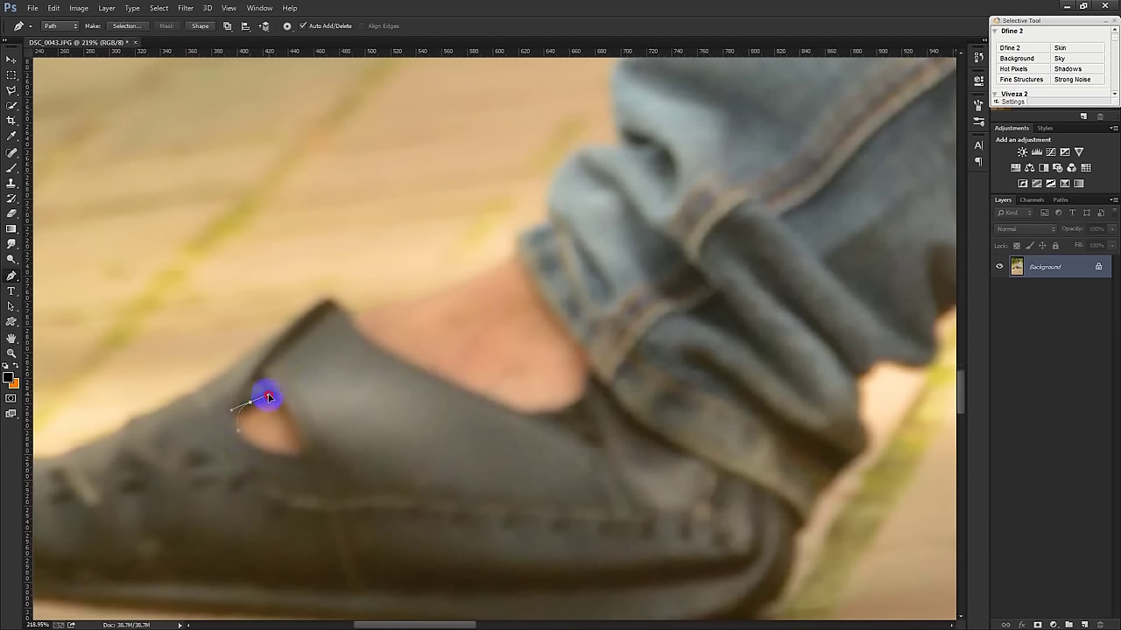
{"action": "left_click_drag", "start_coordinate": [282, 404], "coordinate": [279, 400]}
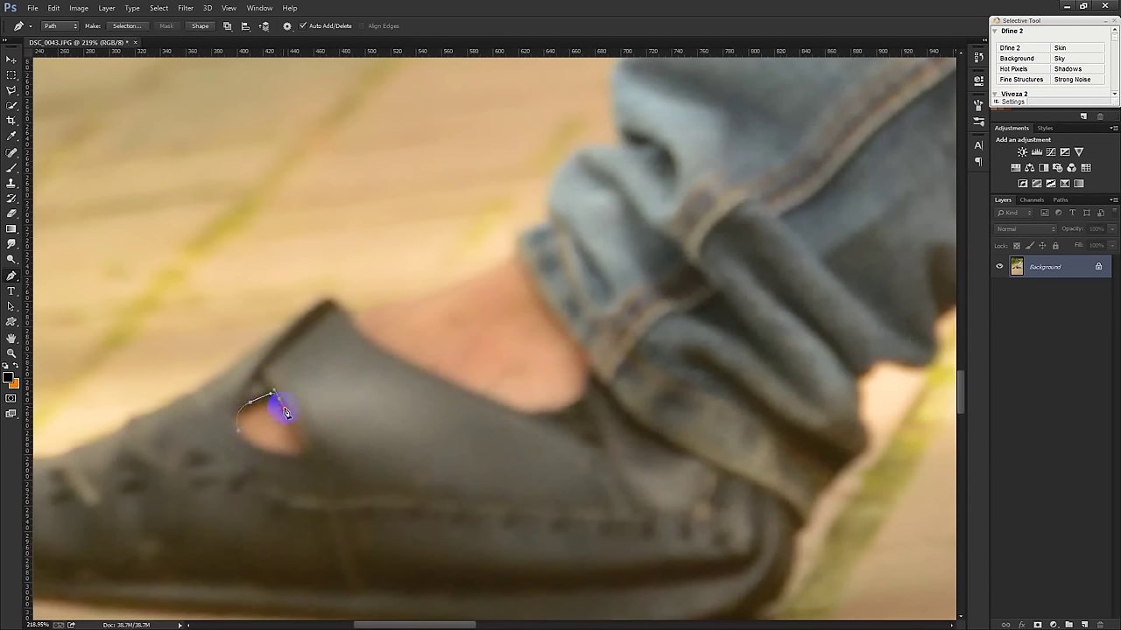
{"action": "mouse_move", "coordinate": [296, 454]}
{"action": "left_mouse_down"}
{"action": "mouse_move", "coordinate": [278, 457]}
{"action": "mouse_move", "coordinate": [232, 412]}
{"action": "left_mouse_up"}
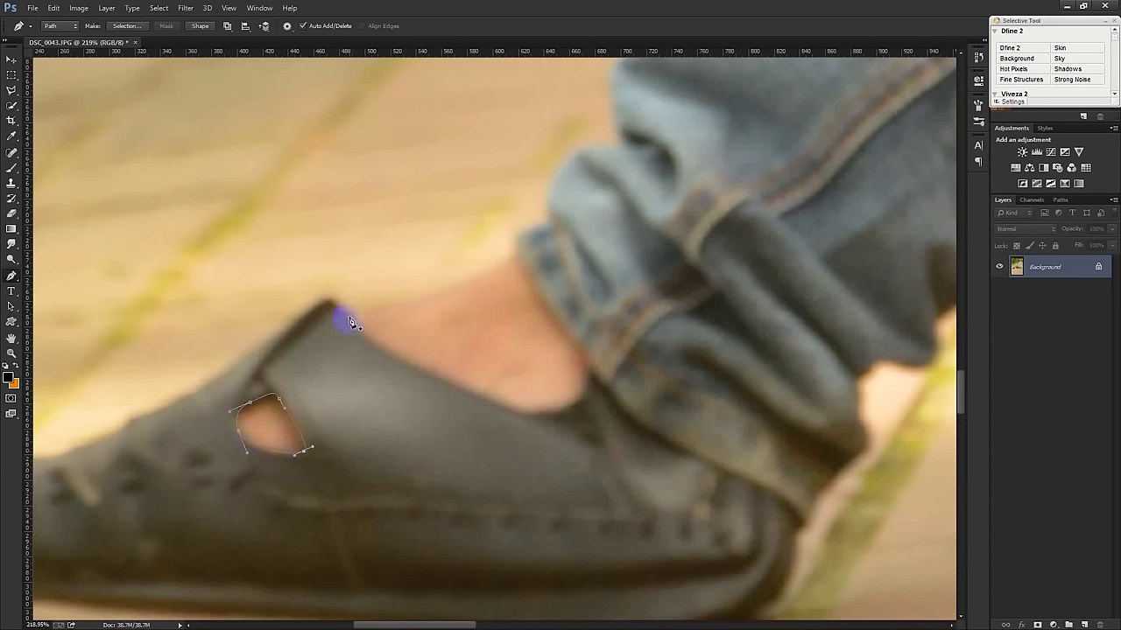
Trace the bare ankle skin between shoe and jeans cuff and close the path.
{"action": "left_click", "coordinate": [351, 318]}
{"action": "left_click_drag", "start_coordinate": [516, 261], "coordinate": [538, 242]}
{"action": "left_click", "coordinate": [591, 362]}
{"action": "left_click_drag", "start_coordinate": [568, 411], "coordinate": [566, 408]}
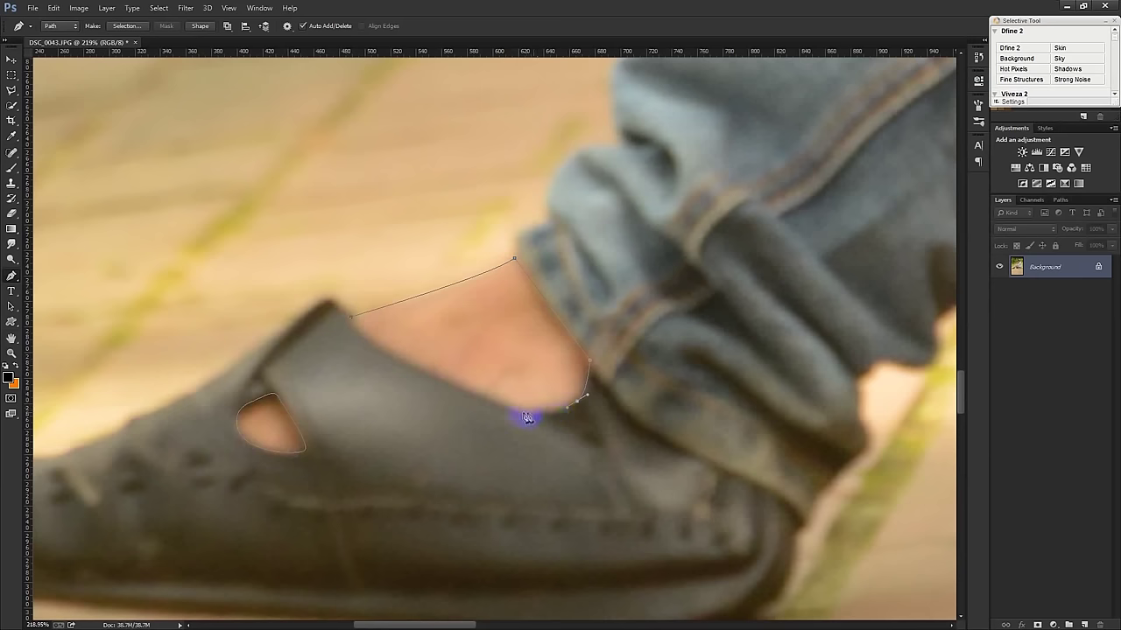
{"action": "left_click", "coordinate": [353, 310]}
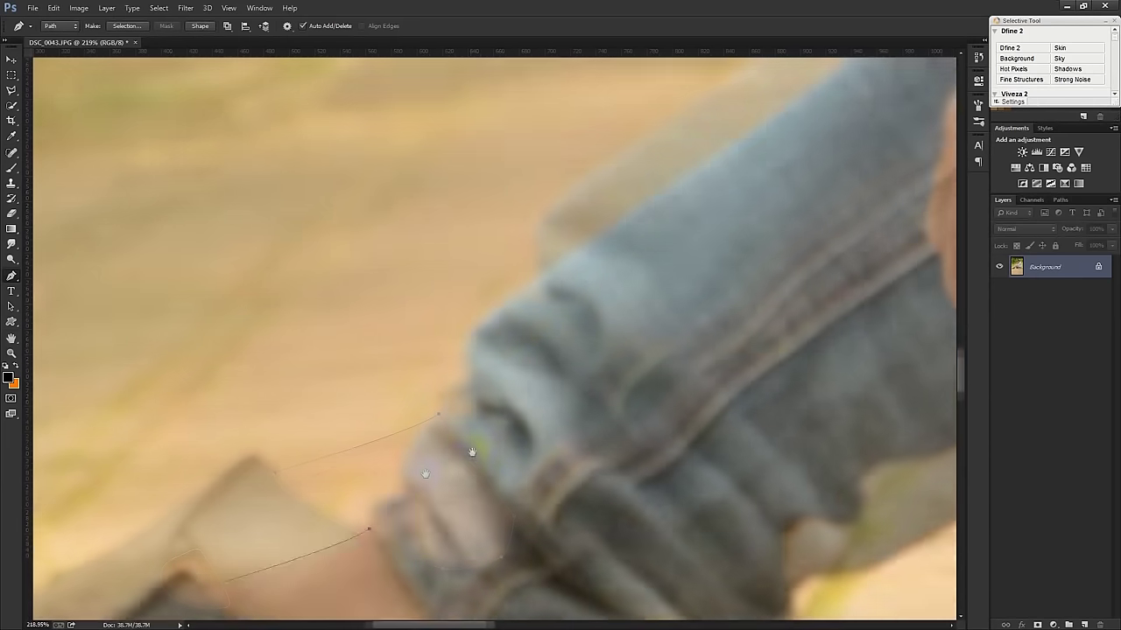
{"action": "mouse_move", "coordinate": [876, 482]}
{"action": "left_mouse_down"}
{"action": "mouse_move", "coordinate": [549, 431]}
{"action": "mouse_move", "coordinate": [488, 305]}
{"action": "mouse_move", "coordinate": [595, 408]}
{"action": "mouse_move", "coordinate": [600, 356]}
{"action": "mouse_move", "coordinate": [550, 452]}
{"action": "left_mouse_up"}
Trace the forearm from the shirt-sleeve edge along its underside toward the wrist.
{"action": "left_click", "coordinate": [422, 286]}
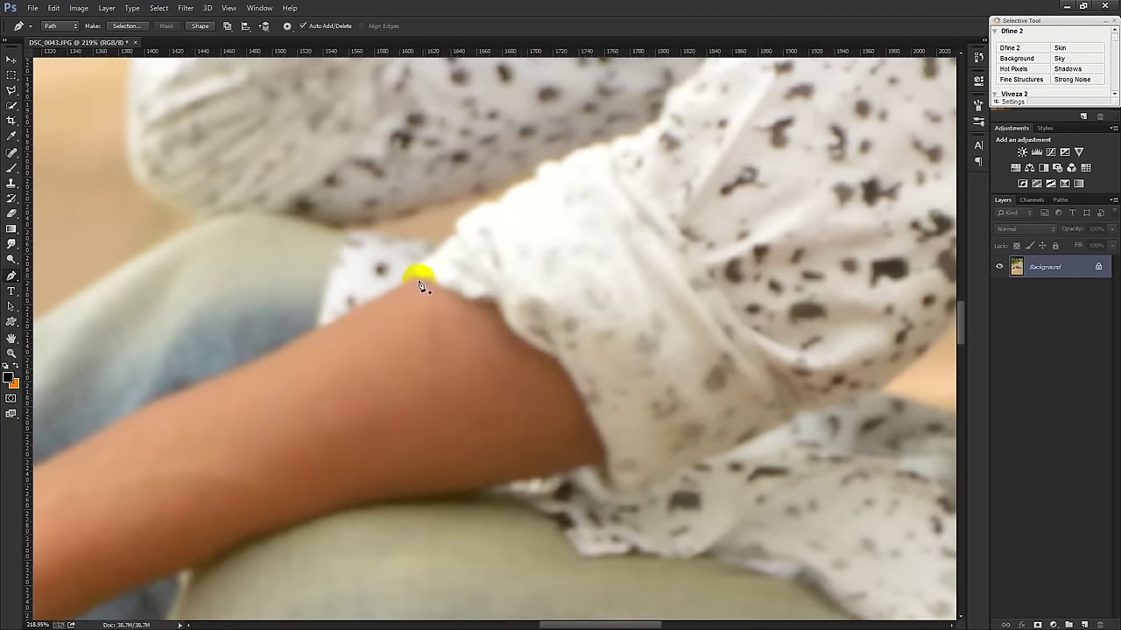
{"action": "left_click_drag", "start_coordinate": [419, 278], "coordinate": [471, 299]}
{"action": "left_click_drag", "start_coordinate": [474, 300], "coordinate": [535, 350]}
{"action": "left_click_drag", "start_coordinate": [535, 349], "coordinate": [608, 472]}
{"action": "left_click", "coordinate": [420, 499]}
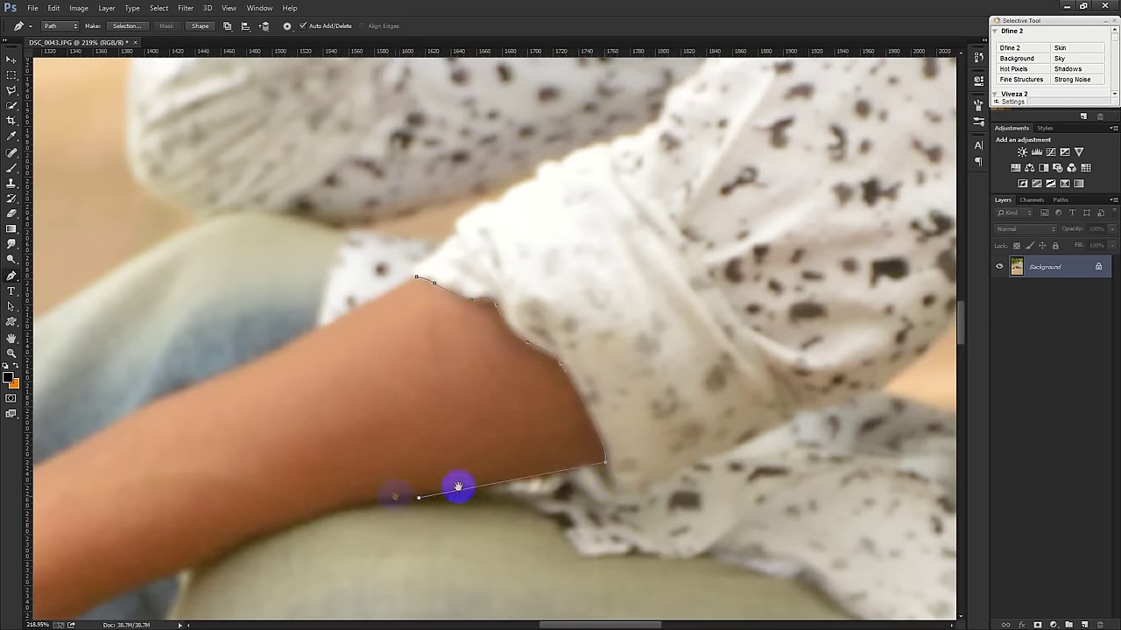
{"action": "left_click_drag", "start_coordinate": [458, 485], "coordinate": [665, 393]}
{"action": "left_click_drag", "start_coordinate": [539, 440], "coordinate": [418, 482]}
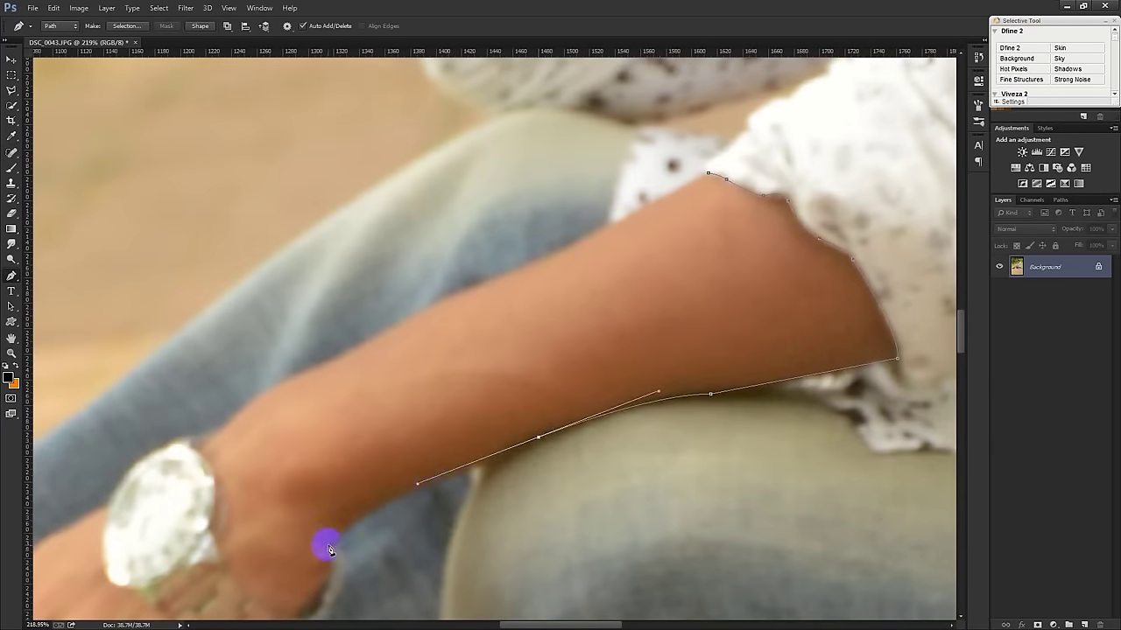
{"action": "left_click_drag", "start_coordinate": [328, 546], "coordinate": [318, 567]}
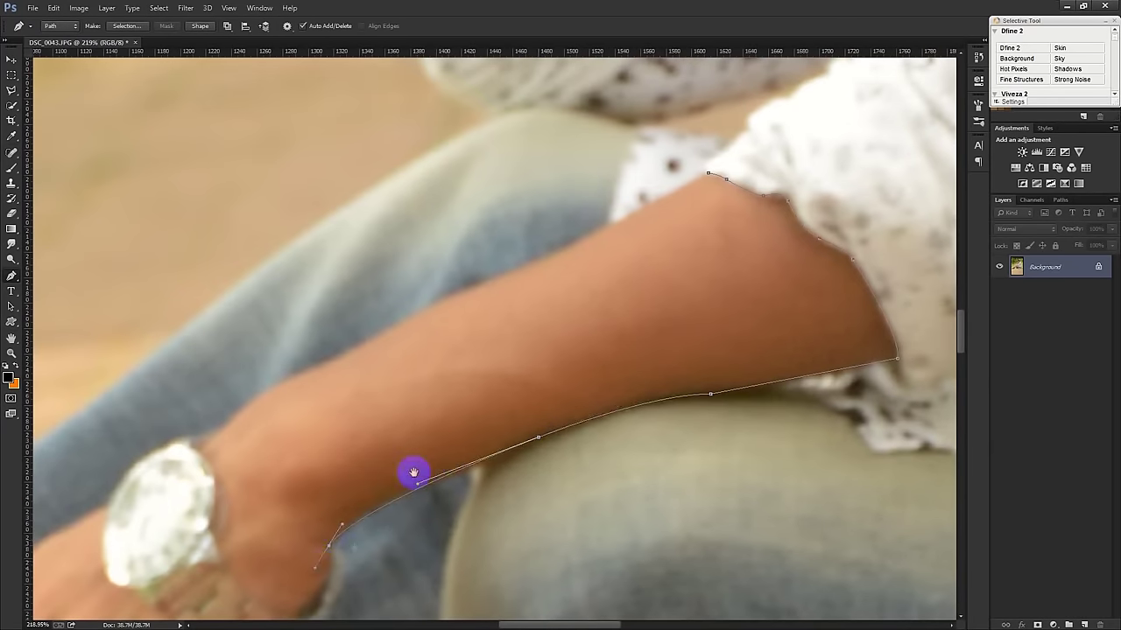
Continue the forearm path down the watch strap and around the watch's side and top.
{"action": "left_click_drag", "start_coordinate": [411, 468], "coordinate": [613, 259]}
{"action": "left_click", "coordinate": [533, 339], "text": "alt"}
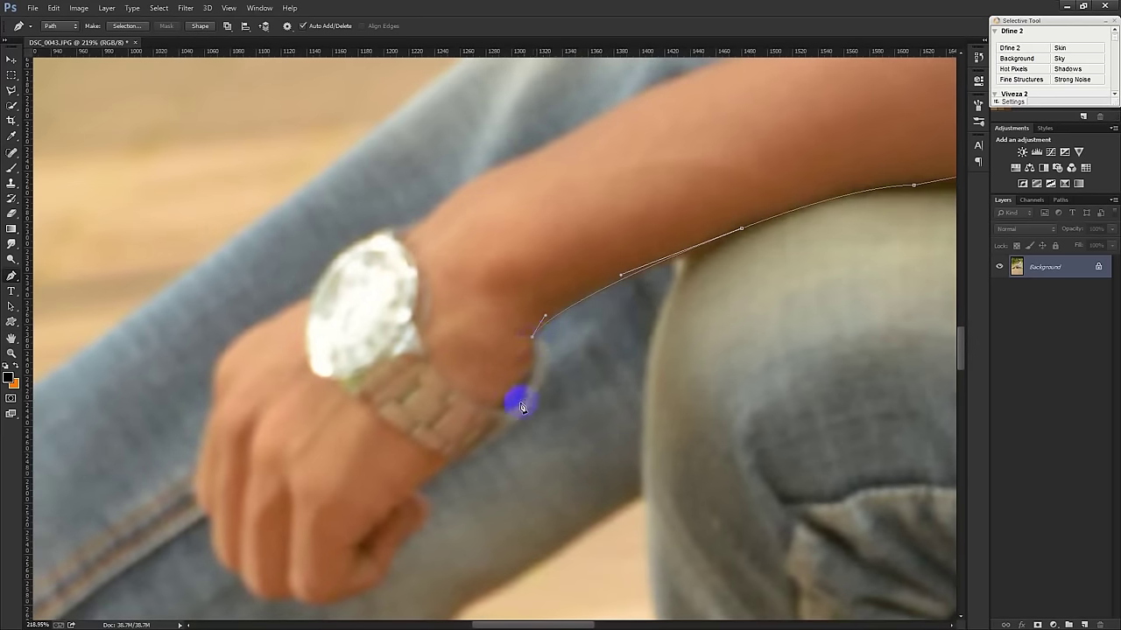
{"action": "mouse_move", "coordinate": [498, 410]}
{"action": "left_mouse_down"}
{"action": "mouse_move", "coordinate": [461, 409]}
{"action": "mouse_move", "coordinate": [498, 409]}
{"action": "left_mouse_up"}
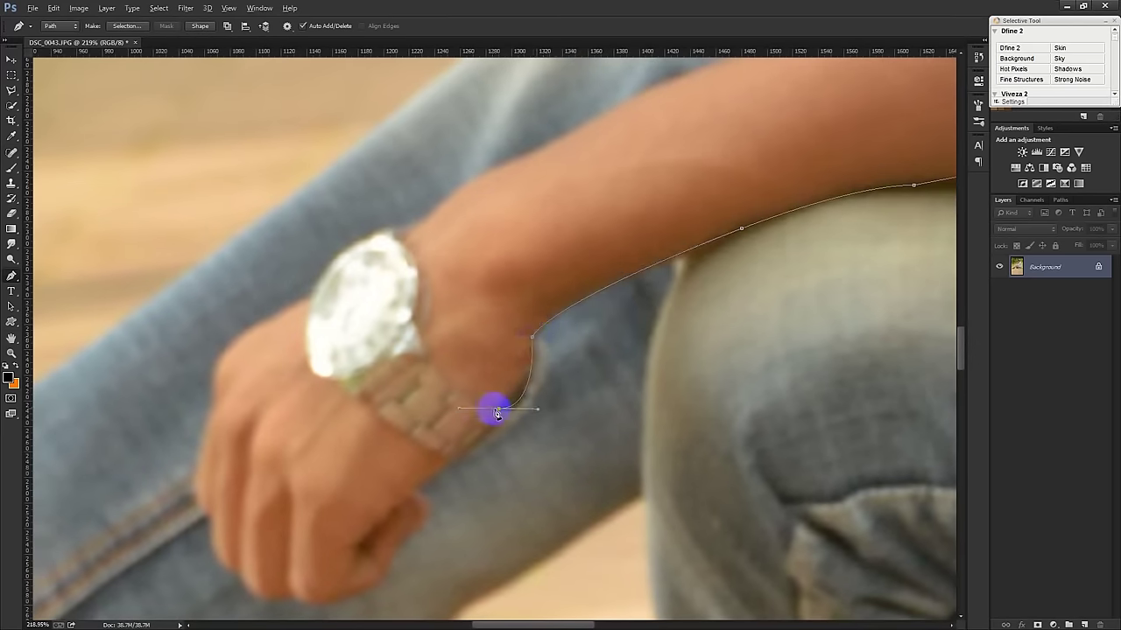
{"action": "mouse_move", "coordinate": [407, 339]}
{"action": "left_mouse_down"}
{"action": "mouse_move", "coordinate": [428, 370]}
{"action": "mouse_move", "coordinate": [419, 334]}
{"action": "left_mouse_up"}
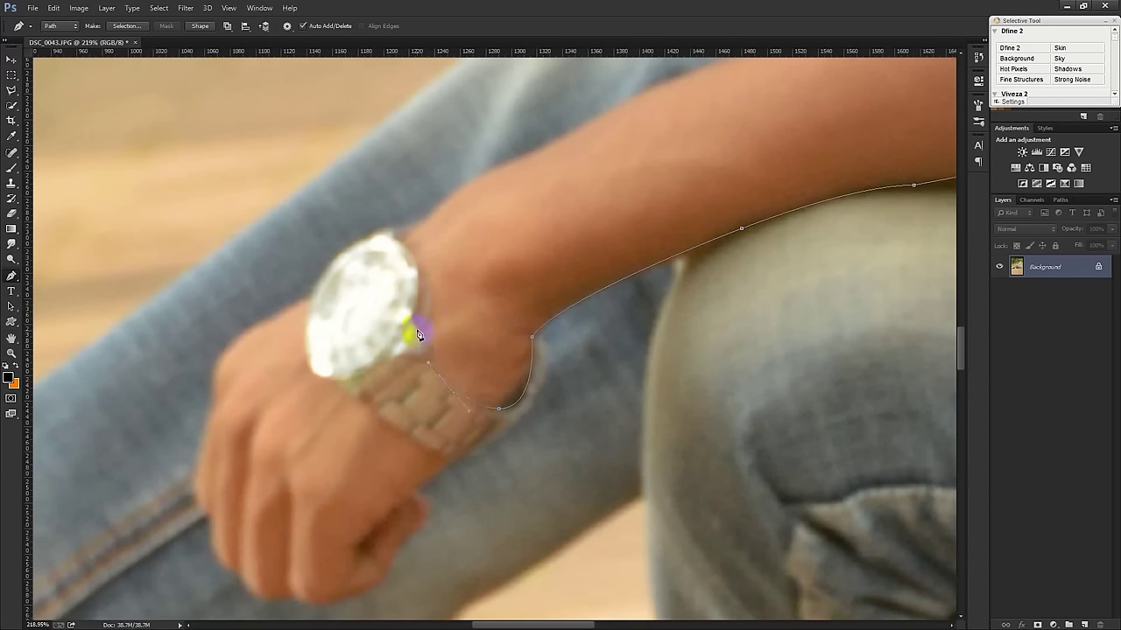
{"action": "left_click_drag", "start_coordinate": [417, 333], "coordinate": [418, 335]}
{"action": "left_click_drag", "start_coordinate": [439, 316], "coordinate": [590, 273]}
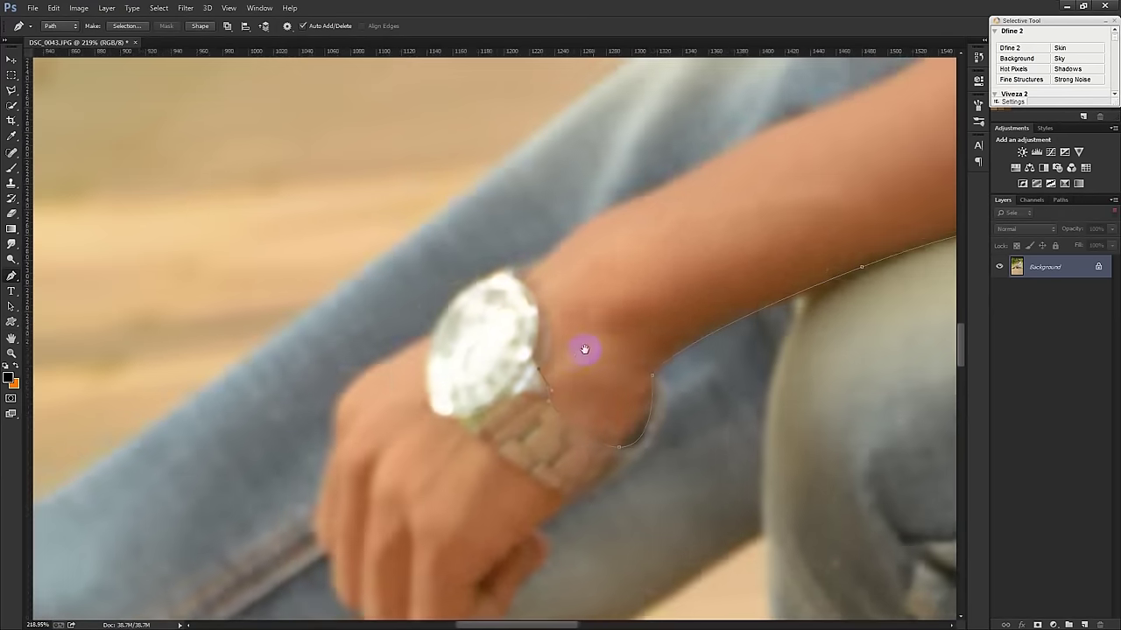
{"action": "left_click_drag", "start_coordinate": [546, 197], "coordinate": [487, 175]}
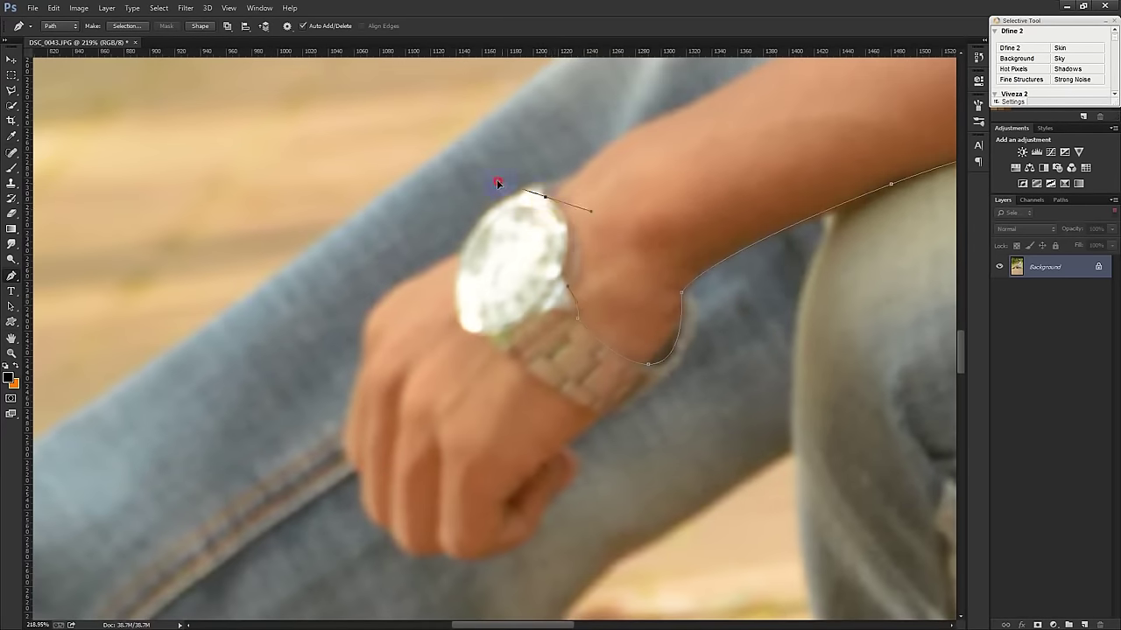
{"action": "left_click", "coordinate": [543, 196], "text": "alt"}
{"action": "left_click_drag", "start_coordinate": [627, 182], "coordinate": [446, 318]}
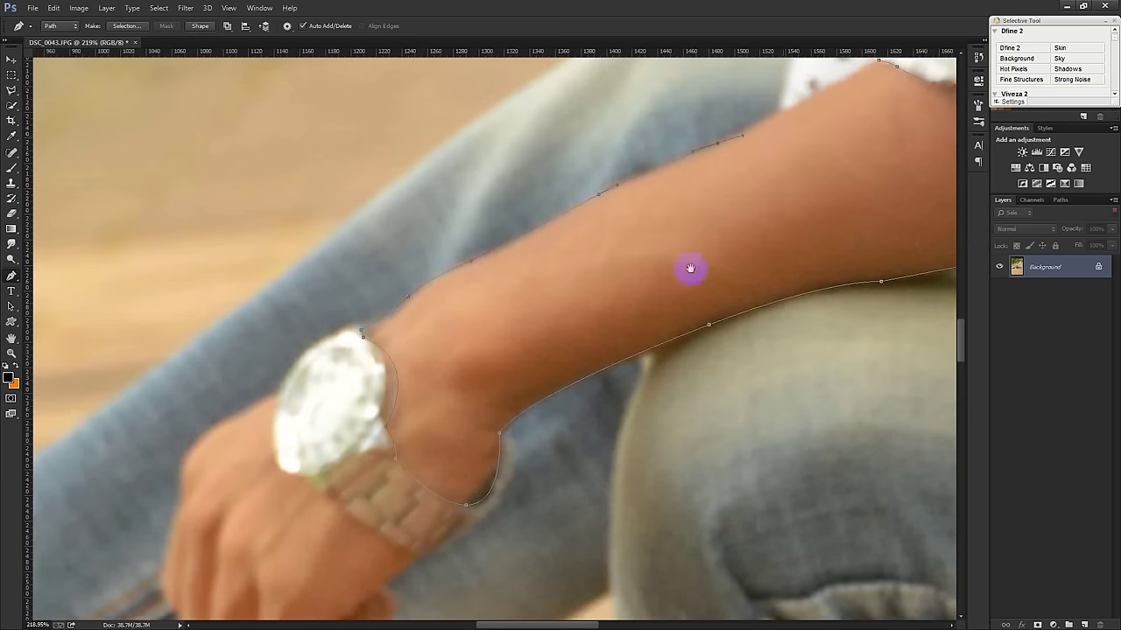
Close the forearm path at its starting anchor.
{"action": "scroll", "coordinate": [689, 268], "scroll_direction": "up", "scroll_amount": 5}
{"action": "scroll", "coordinate": [688, 268], "scroll_direction": "right", "scroll_amount": 4}
{"action": "left_click", "coordinate": [749, 243]}
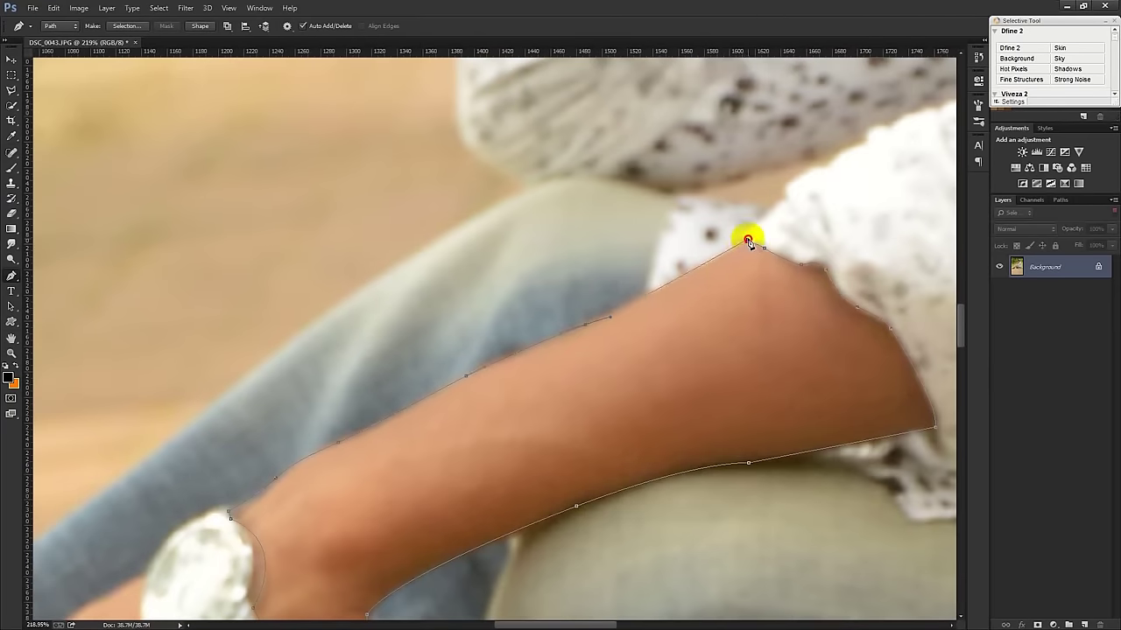
{"action": "scroll", "coordinate": [751, 292], "scroll_direction": "down", "scroll_amount": 5}
{"action": "scroll", "coordinate": [645, 333], "scroll_direction": "left", "scroll_amount": 6}
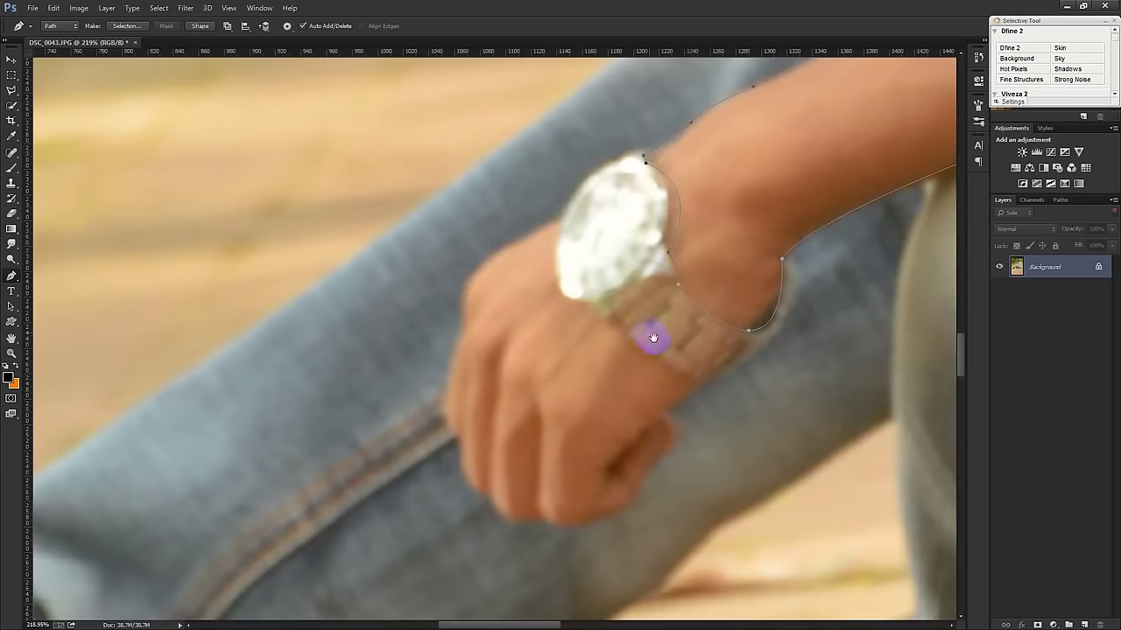
Start a hand path at the wrist, down the knuckles and around the fist's underside.
{"action": "left_click", "coordinate": [703, 382]}
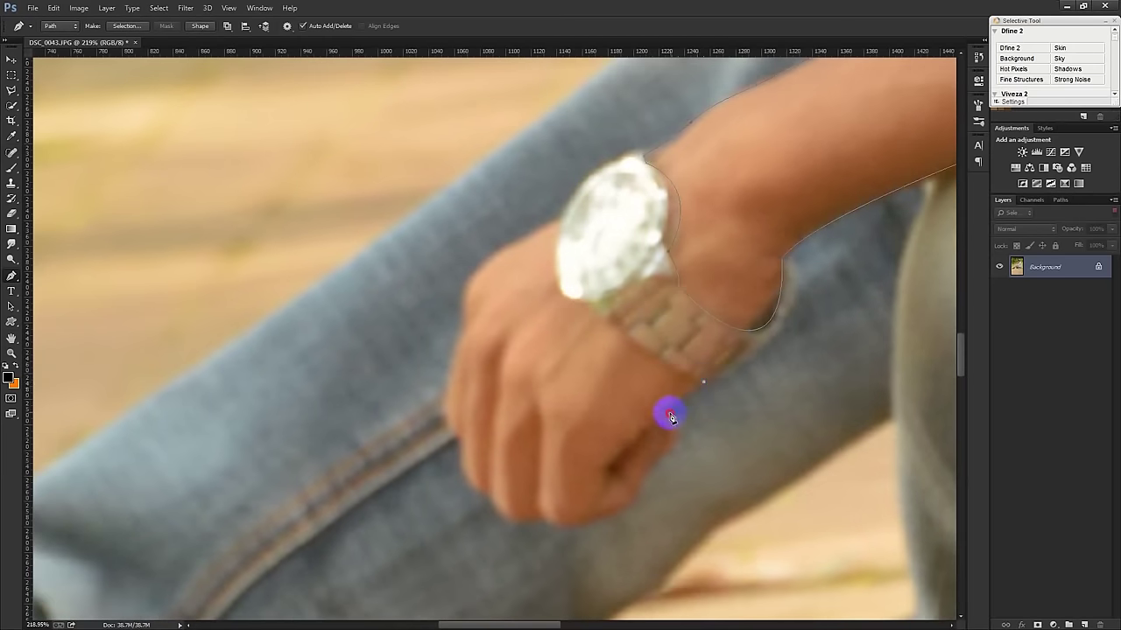
{"action": "left_click", "coordinate": [671, 408]}
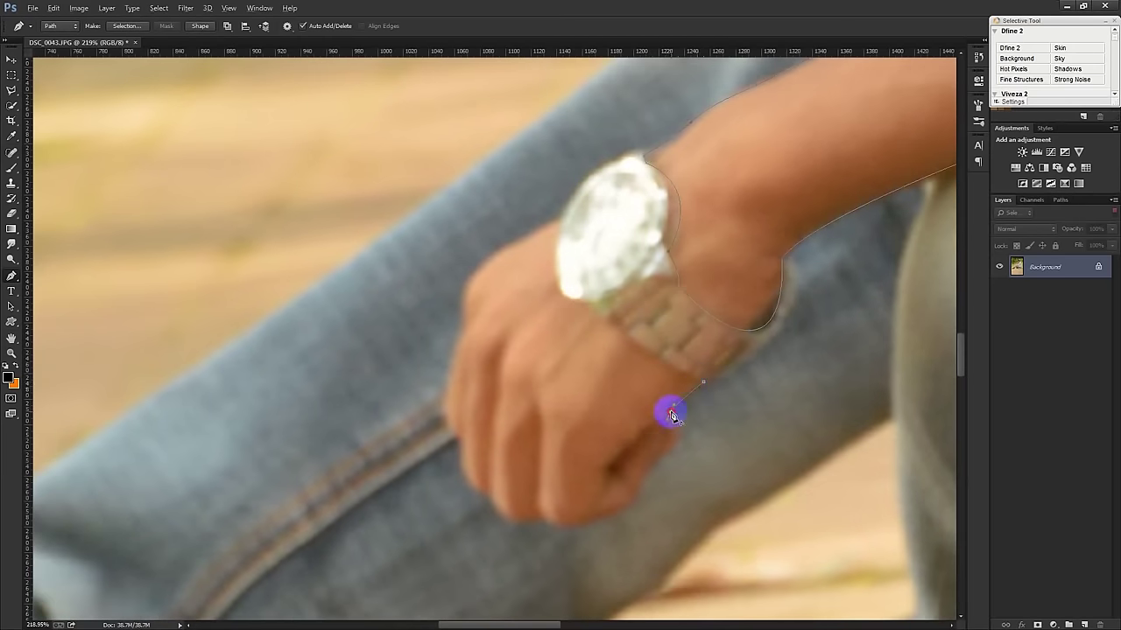
{"action": "left_click", "coordinate": [666, 456]}
{"action": "left_click", "coordinate": [647, 462]}
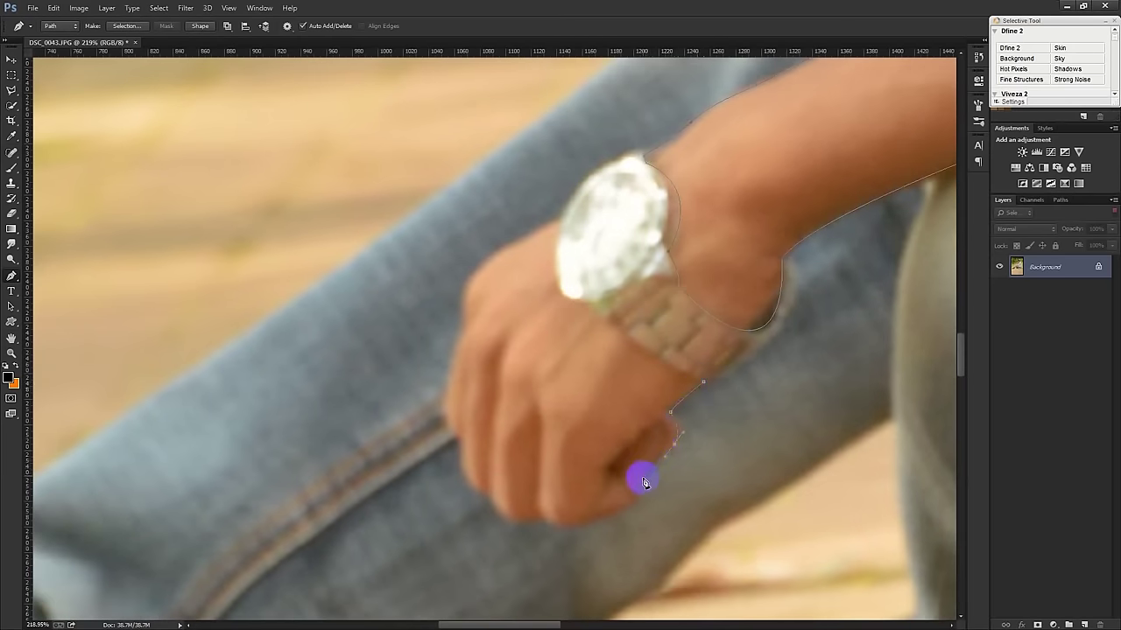
{"action": "left_click", "coordinate": [635, 501]}
{"action": "left_click", "coordinate": [616, 517]}
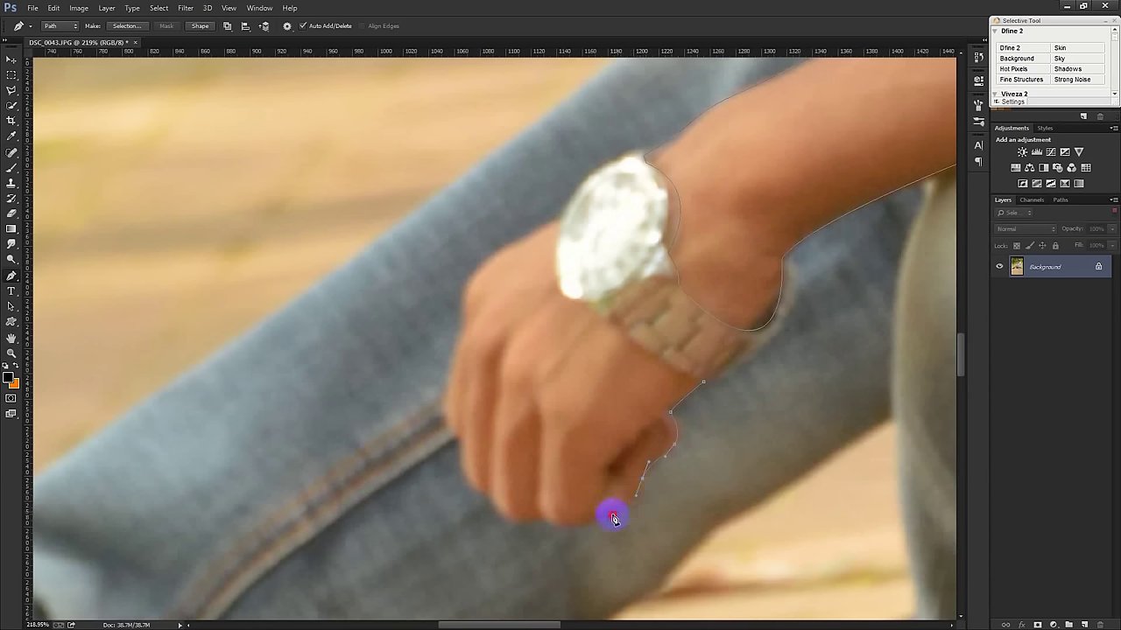
{"action": "left_click_drag", "start_coordinate": [605, 518], "coordinate": [554, 529]}
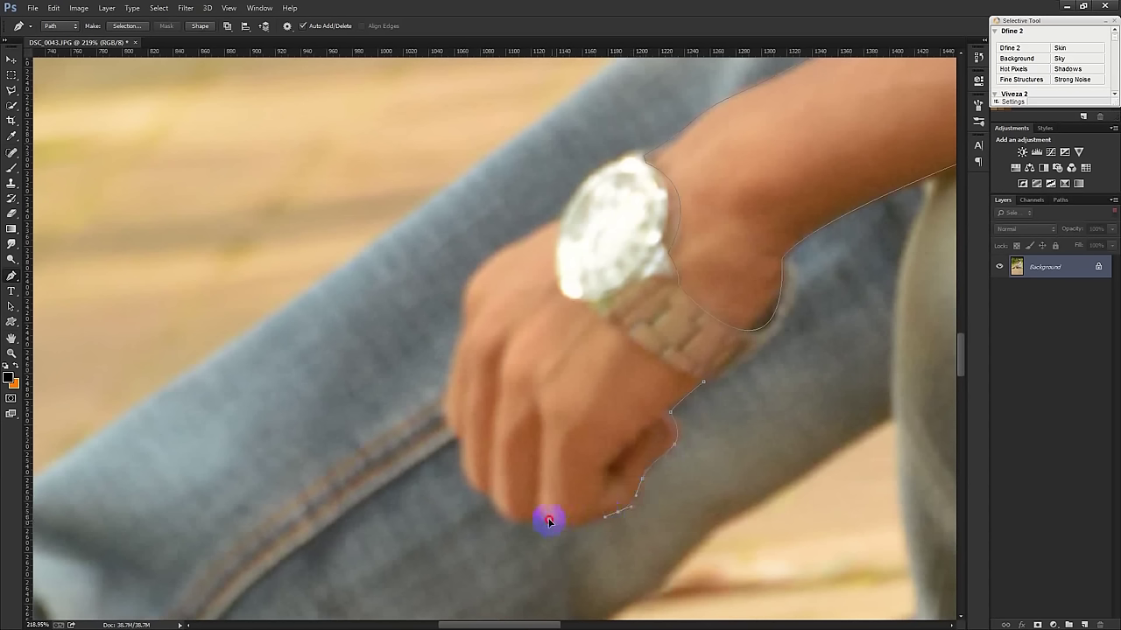
{"action": "left_click_drag", "start_coordinate": [558, 529], "coordinate": [543, 524]}
Run the hand path up the fingers and along the watch edge, closing it at the wrist.
{"action": "left_click_drag", "start_coordinate": [491, 498], "coordinate": [474, 458]}
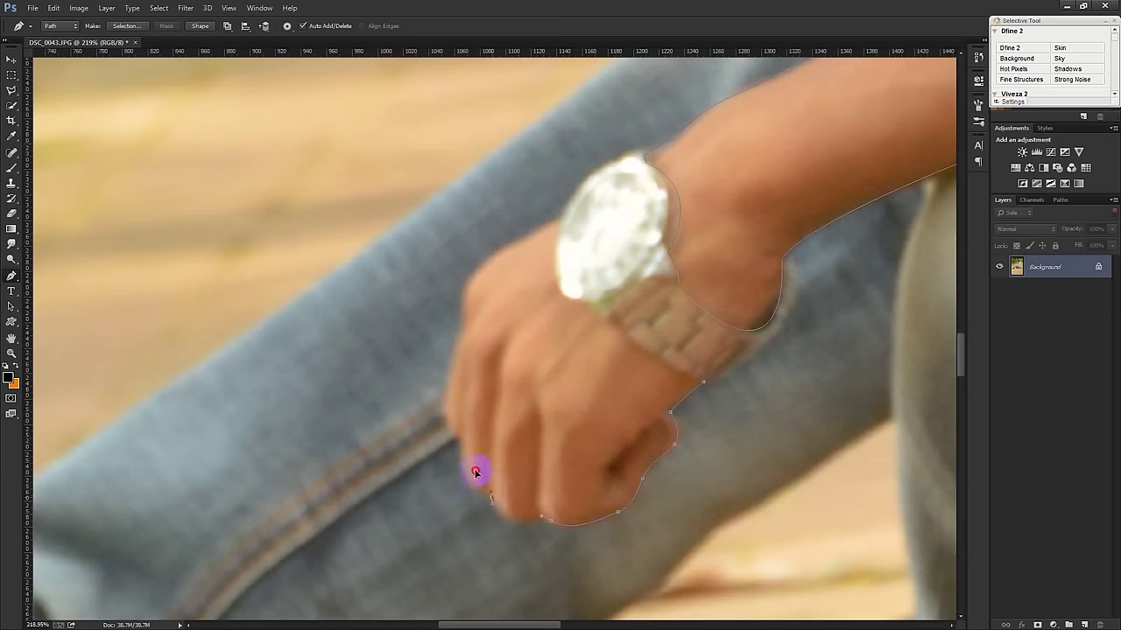
{"action": "left_click_drag", "start_coordinate": [492, 503], "coordinate": [465, 471]}
{"action": "left_click", "coordinate": [465, 451]}
{"action": "left_click", "coordinate": [561, 224]}
{"action": "left_click_drag", "start_coordinate": [569, 296], "coordinate": [592, 314]}
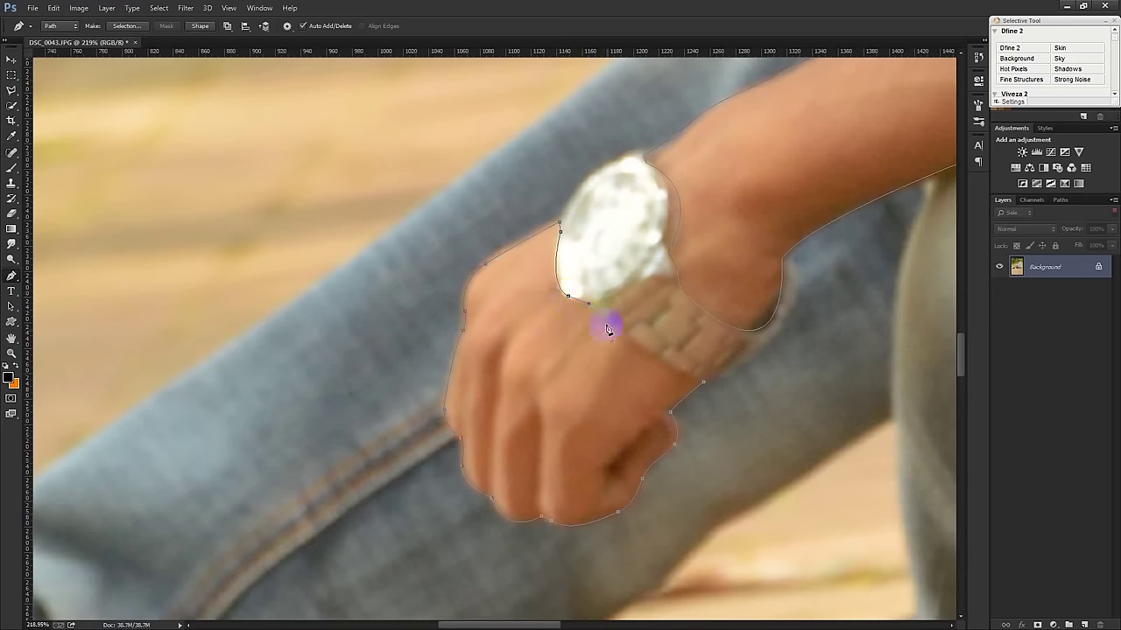
{"action": "left_click", "coordinate": [704, 383]}
{"action": "mouse_move", "coordinate": [790, 370]}
{"action": "left_mouse_down"}
{"action": "mouse_move", "coordinate": [708, 475]}
{"action": "mouse_move", "coordinate": [647, 468]}
{"action": "mouse_move", "coordinate": [713, 312]}
{"action": "mouse_move", "coordinate": [791, 370]}
{"action": "mouse_move", "coordinate": [468, 403]}
{"action": "left_mouse_up"}
{"action": "left_click", "coordinate": [408, 448]}
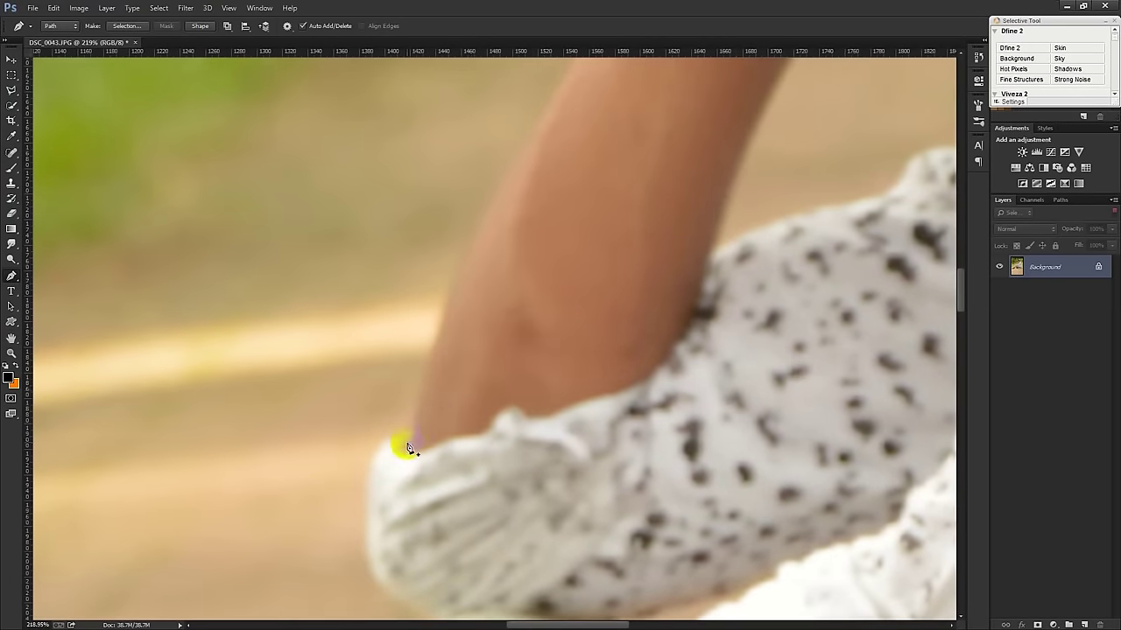
Curve the path up the upper arm toward the raised hand.
{"action": "left_click_drag", "start_coordinate": [452, 292], "coordinate": [459, 265]}
{"action": "left_click_drag", "start_coordinate": [534, 256], "coordinate": [501, 439]}
{"action": "left_click_drag", "start_coordinate": [542, 246], "coordinate": [579, 190]}
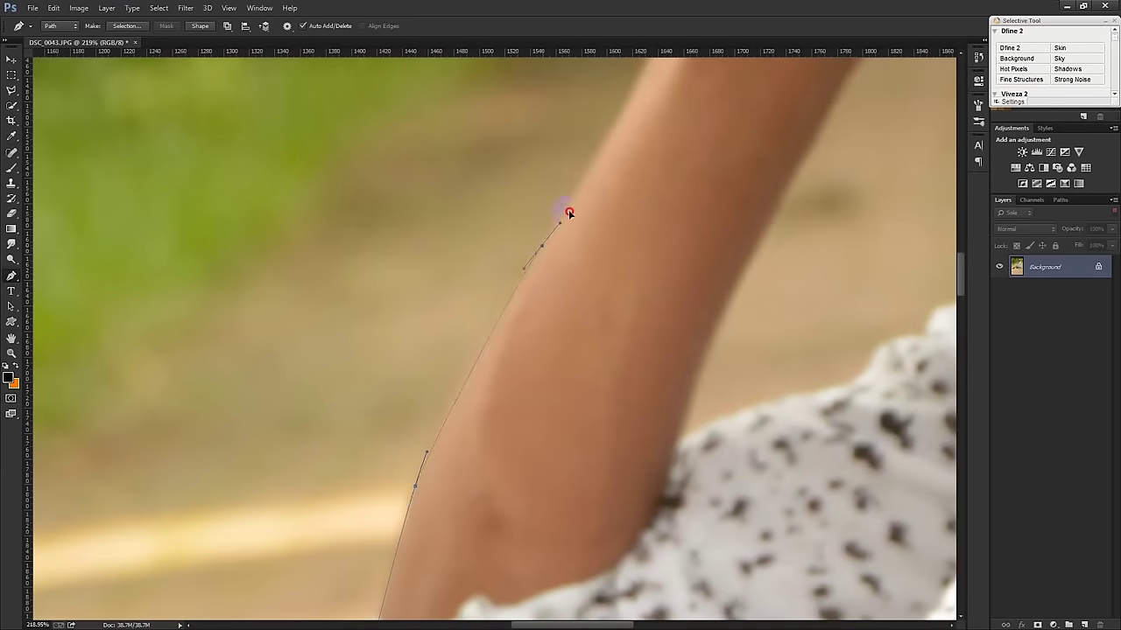
{"action": "left_click_drag", "start_coordinate": [599, 232], "coordinate": [563, 418]}
{"action": "left_click_drag", "start_coordinate": [624, 241], "coordinate": [639, 221]}
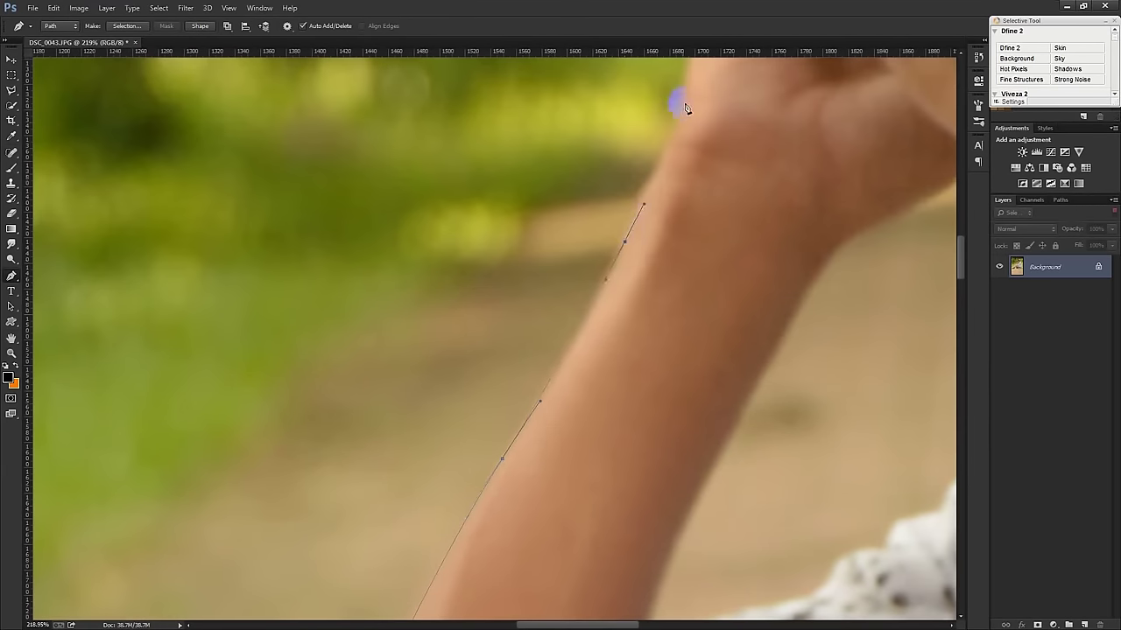
Continue the path along the hand and cheek to the sunglasses frame.
{"action": "mouse_move", "coordinate": [675, 98]}
{"action": "left_mouse_down"}
{"action": "mouse_move", "coordinate": [645, 339]}
{"action": "mouse_move", "coordinate": [675, 273]}
{"action": "left_mouse_up"}
{"action": "left_click_drag", "start_coordinate": [724, 238], "coordinate": [741, 226]}
{"action": "left_click", "coordinate": [724, 234], "text": "alt"}
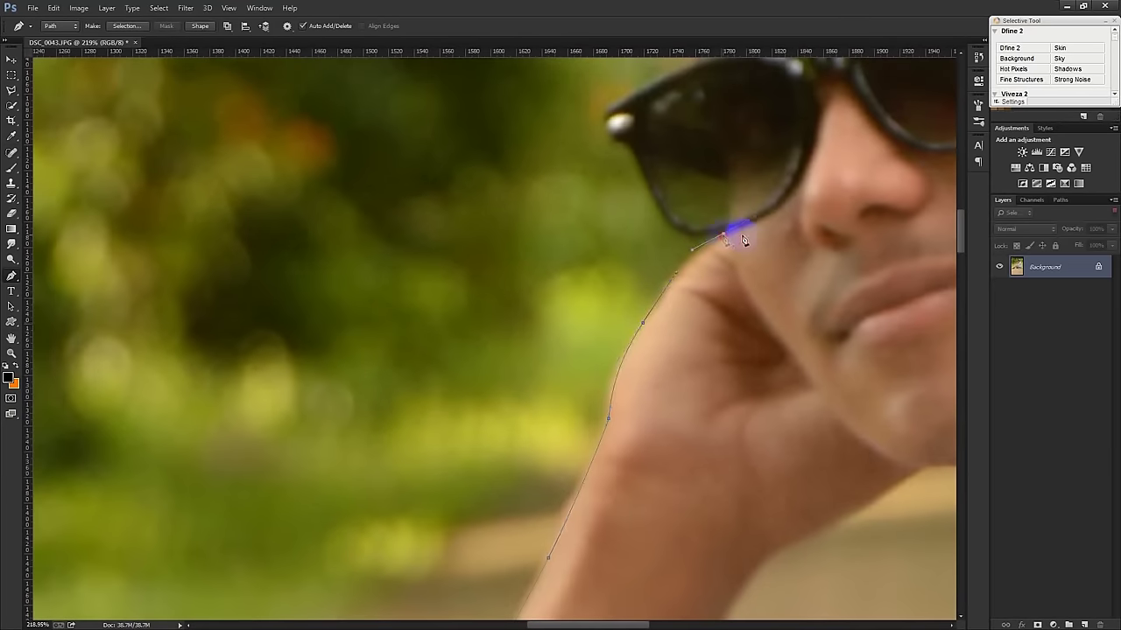
{"action": "left_click_drag", "start_coordinate": [766, 262], "coordinate": [603, 443]}
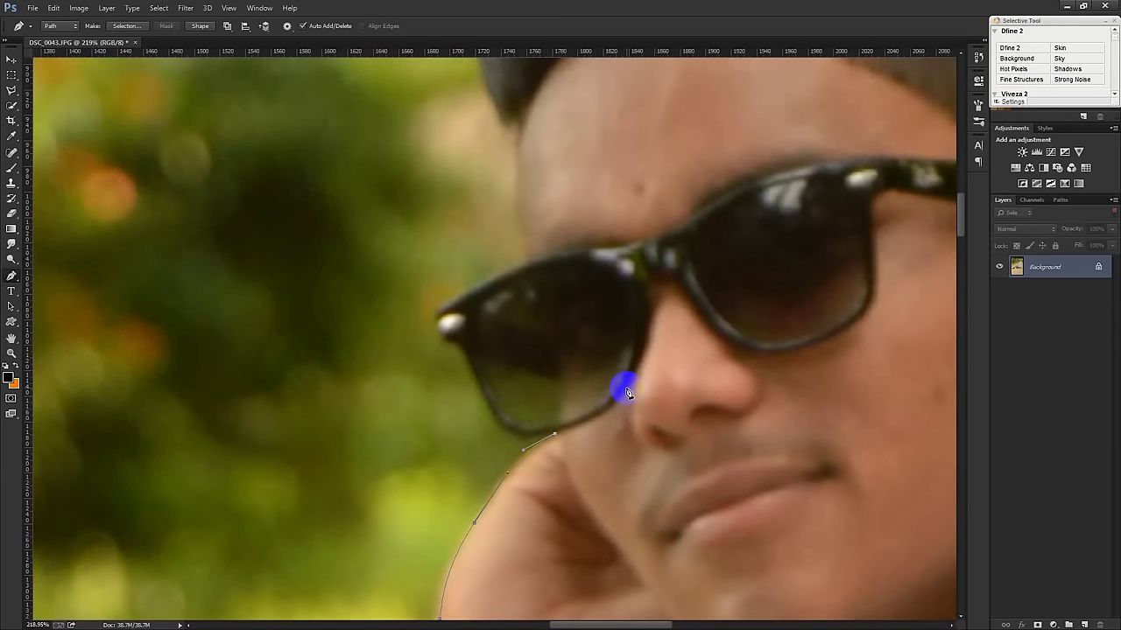
{"action": "left_click_drag", "start_coordinate": [627, 386], "coordinate": [640, 353]}
{"action": "mouse_move", "coordinate": [644, 297]}
{"action": "left_mouse_down"}
{"action": "mouse_move", "coordinate": [652, 307]}
{"action": "mouse_move", "coordinate": [657, 279]}
{"action": "mouse_move", "coordinate": [681, 288]}
{"action": "left_mouse_up"}
Trace the lower lens rim, up the right lens edge and along the temple arm.
{"action": "left_click_drag", "start_coordinate": [736, 344], "coordinate": [760, 351]}
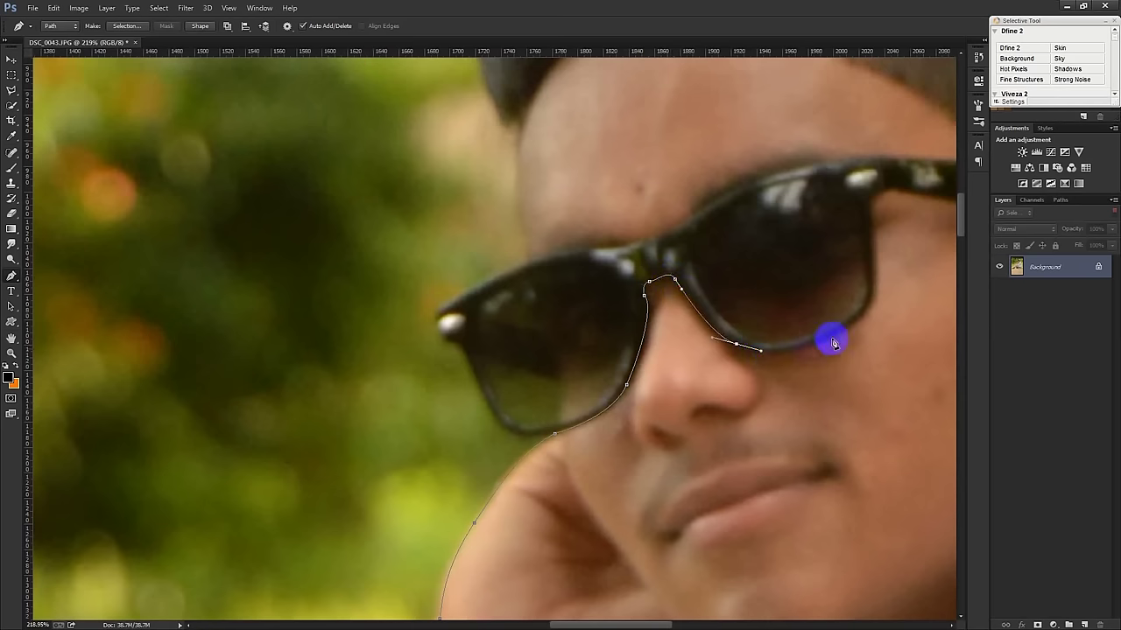
{"action": "left_click_drag", "start_coordinate": [845, 326], "coordinate": [890, 297]}
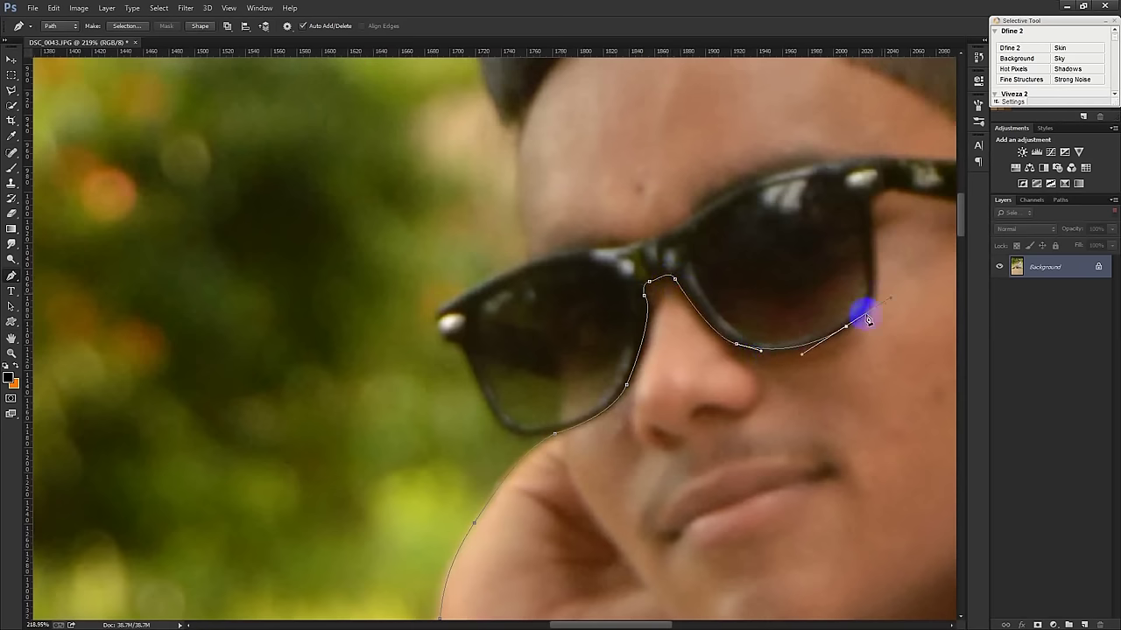
{"action": "left_click_drag", "start_coordinate": [866, 346], "coordinate": [770, 458]}
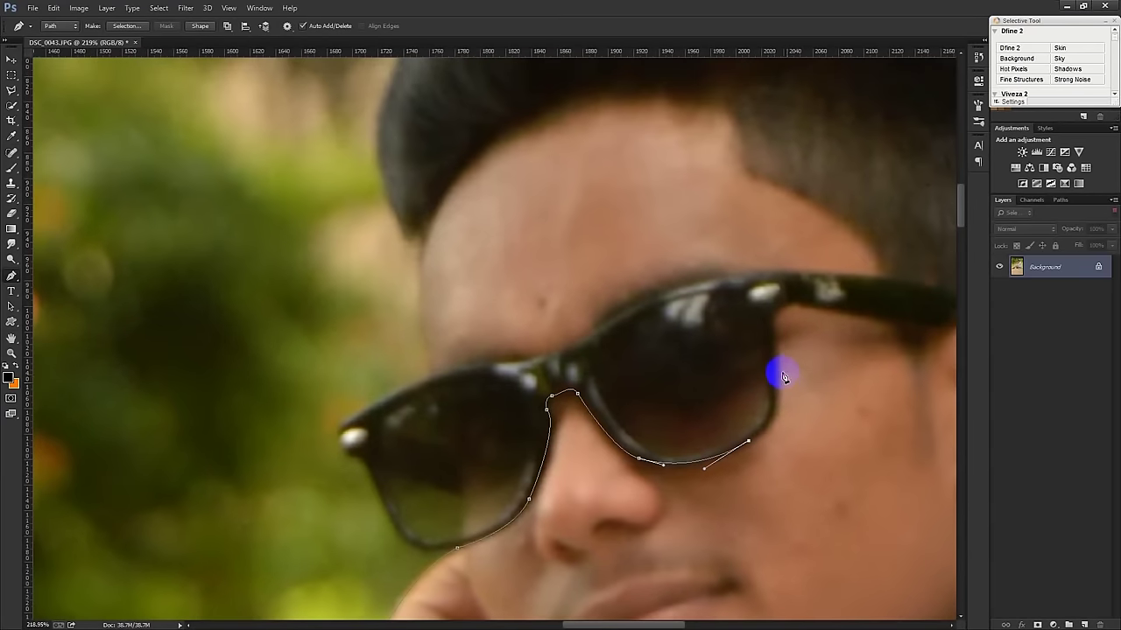
{"action": "left_click_drag", "start_coordinate": [776, 371], "coordinate": [772, 312]}
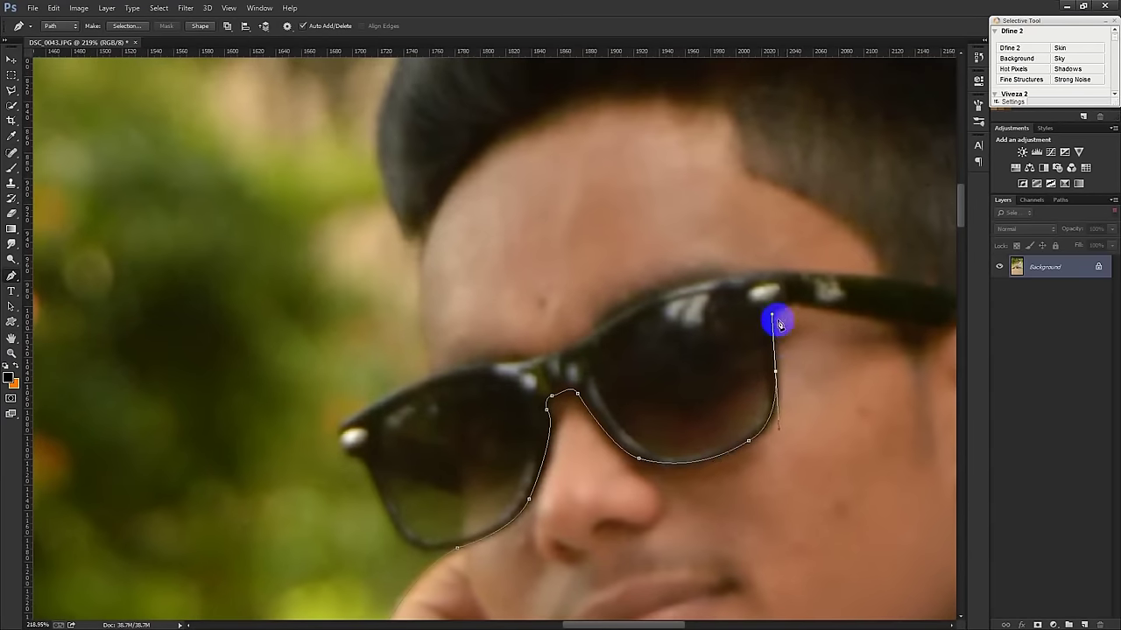
{"action": "left_click_drag", "start_coordinate": [800, 303], "coordinate": [827, 307]}
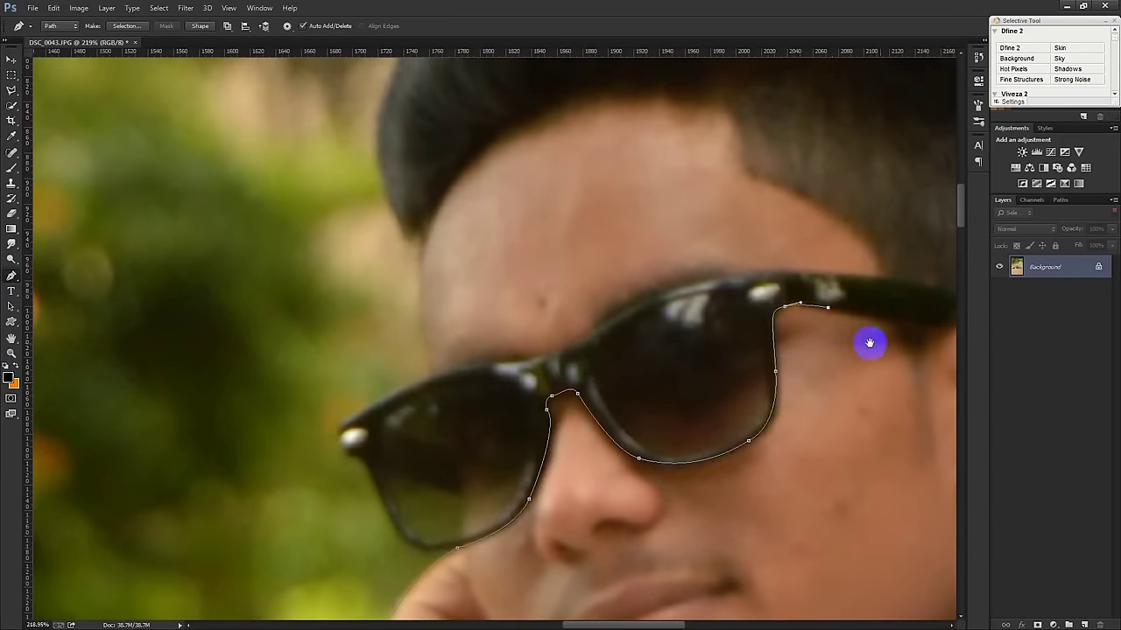
{"action": "left_click_drag", "start_coordinate": [873, 343], "coordinate": [729, 325]}
{"action": "left_click_drag", "start_coordinate": [810, 311], "coordinate": [869, 269]}
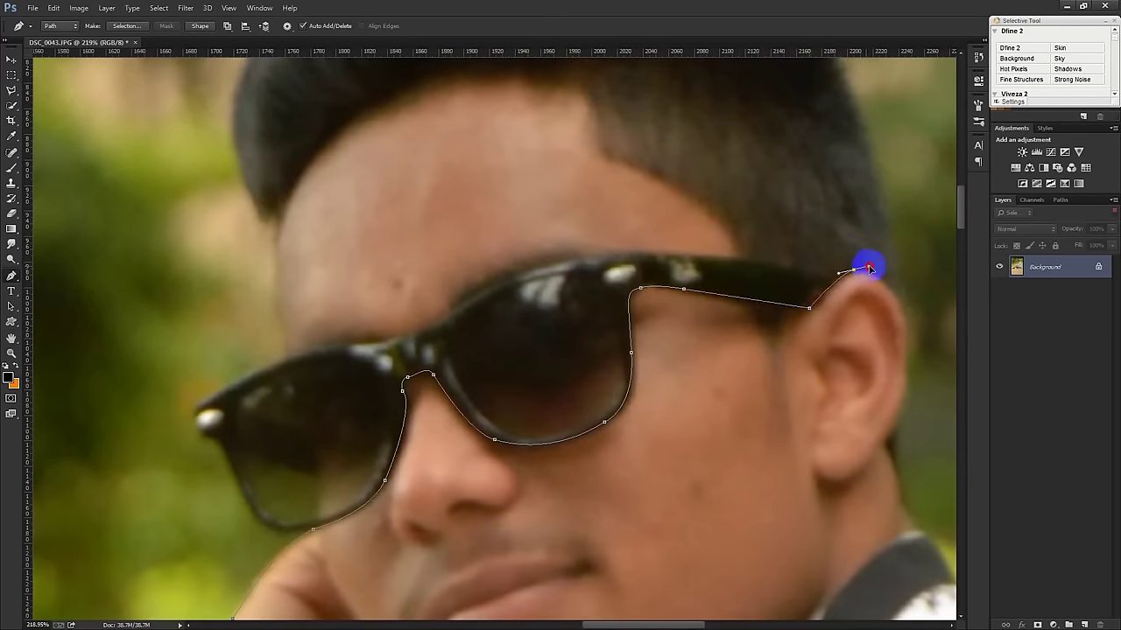
Carry the path down behind the ear, along the neck to the collar and under the chin.
{"action": "left_click_drag", "start_coordinate": [905, 325], "coordinate": [913, 359]}
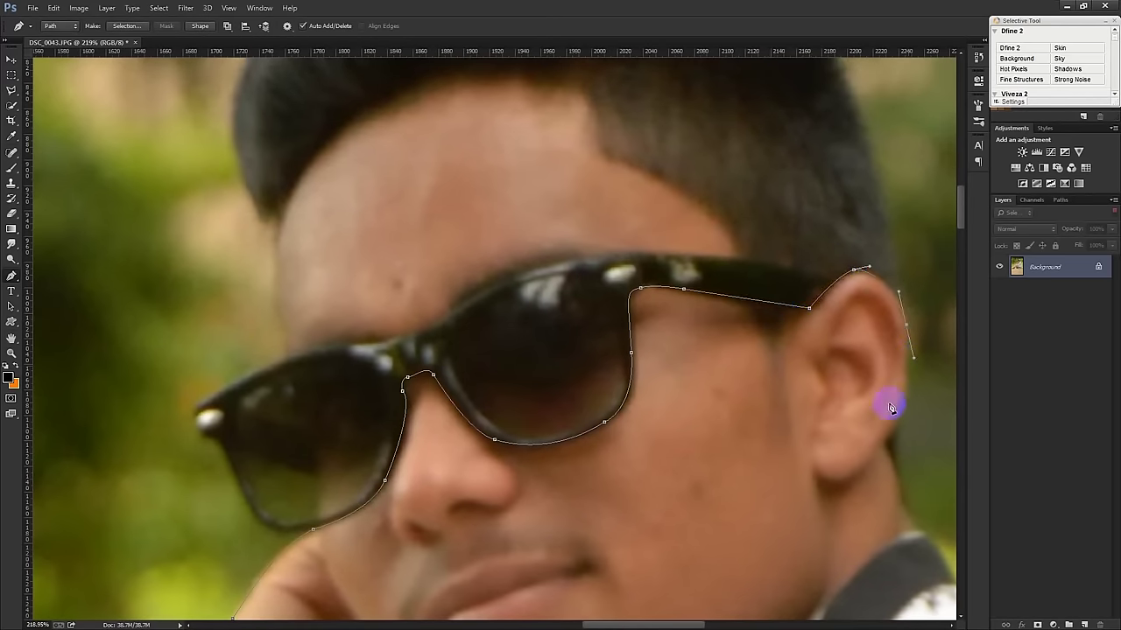
{"action": "left_click_drag", "start_coordinate": [881, 442], "coordinate": [890, 430]}
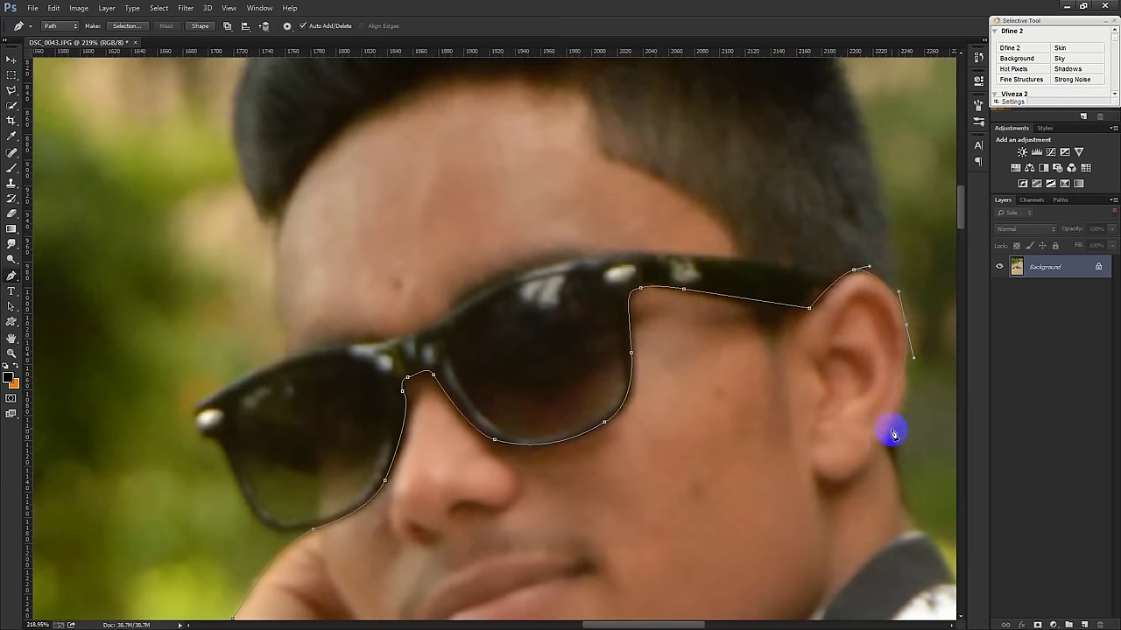
{"action": "left_click_drag", "start_coordinate": [893, 435], "coordinate": [885, 448]}
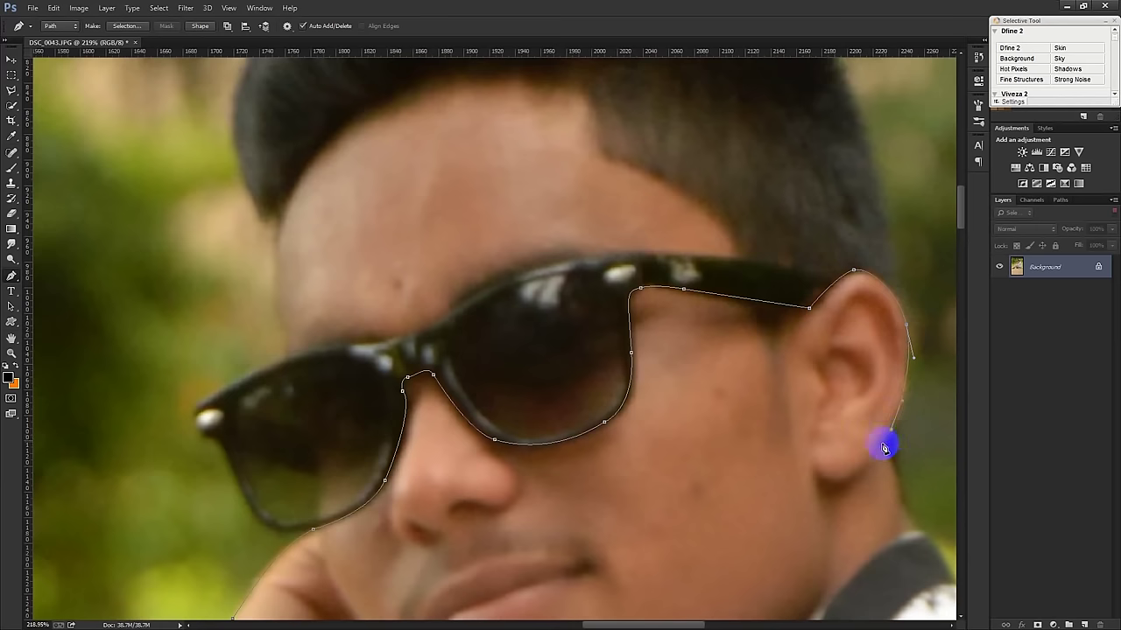
{"action": "mouse_move", "coordinate": [888, 488]}
{"action": "left_mouse_down"}
{"action": "mouse_move", "coordinate": [843, 358]}
{"action": "mouse_move", "coordinate": [784, 449]}
{"action": "left_mouse_up"}
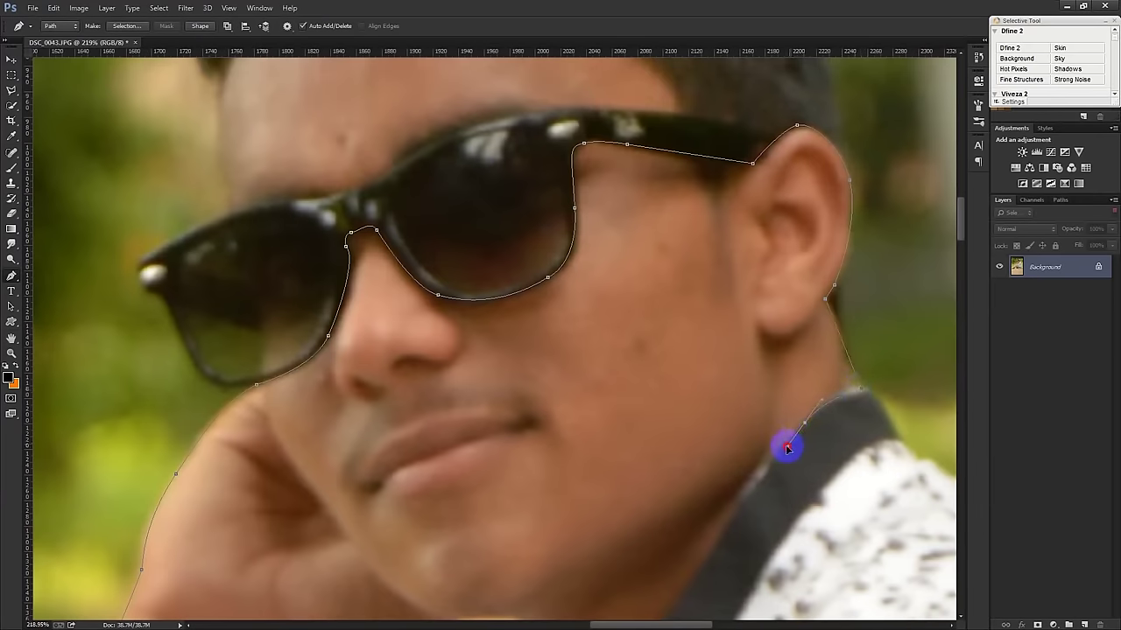
{"action": "mouse_move", "coordinate": [724, 535]}
{"action": "left_mouse_down"}
{"action": "mouse_move", "coordinate": [705, 570]}
{"action": "mouse_move", "coordinate": [850, 369]}
{"action": "left_mouse_up"}
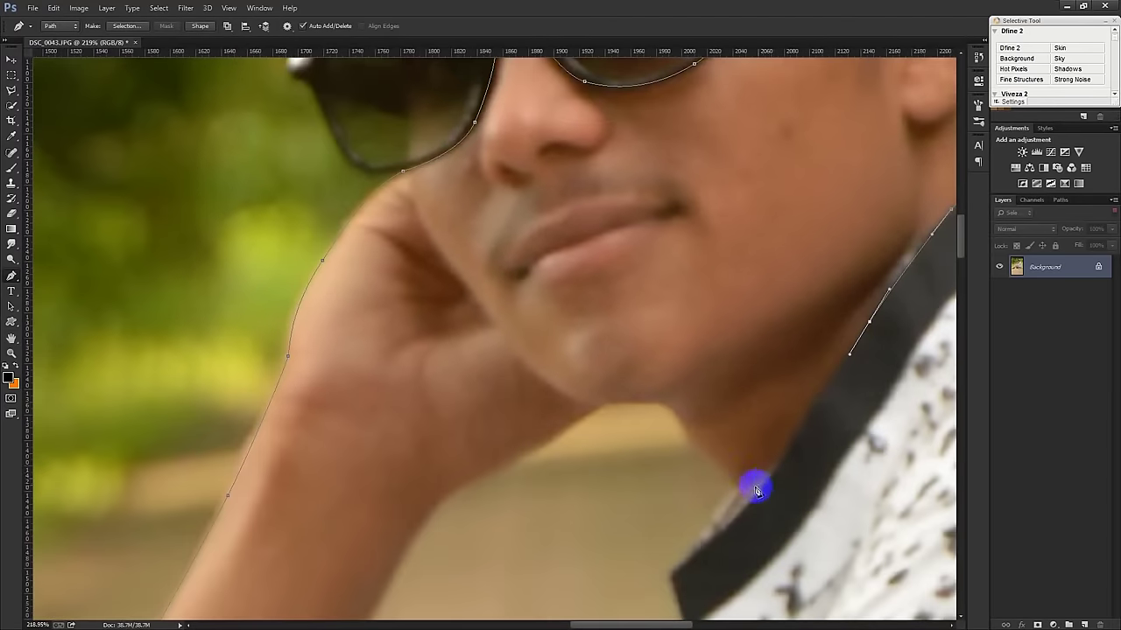
{"action": "left_click_drag", "start_coordinate": [738, 493], "coordinate": [747, 495]}
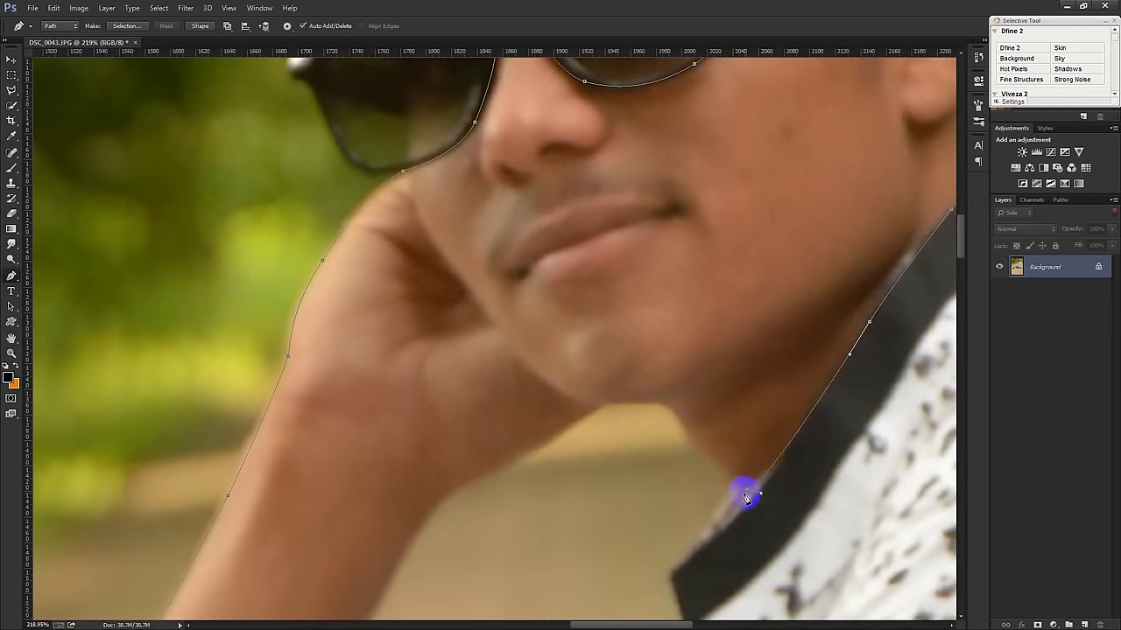
{"action": "mouse_move", "coordinate": [659, 406]}
{"action": "left_mouse_down"}
{"action": "mouse_move", "coordinate": [603, 405]}
{"action": "mouse_move", "coordinate": [768, 318]}
{"action": "left_mouse_up"}
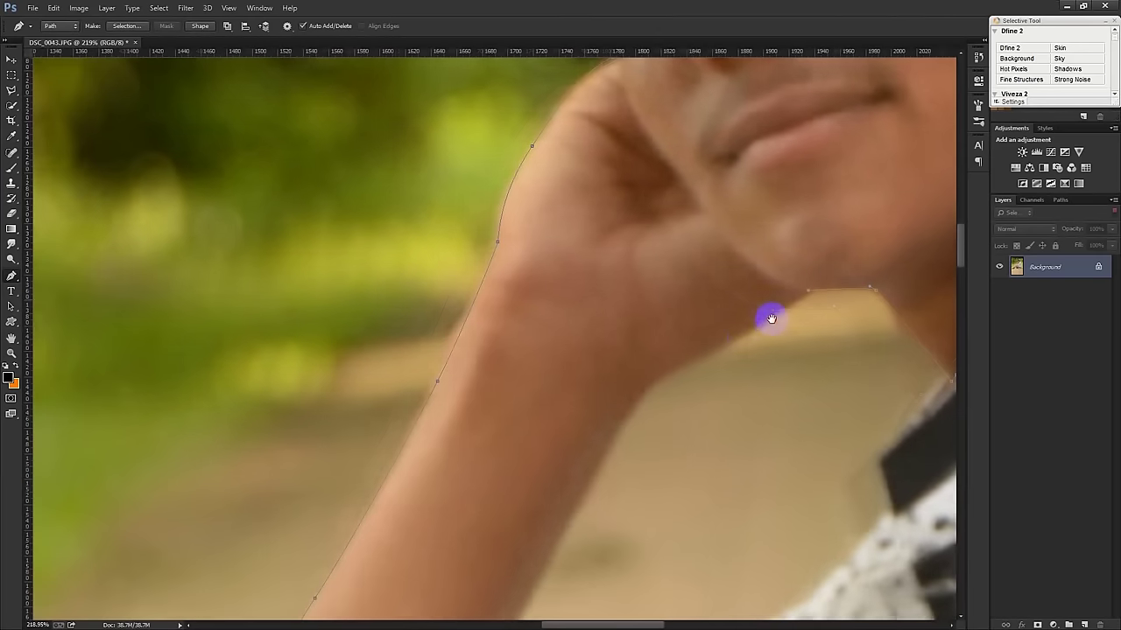
{"action": "left_click_drag", "start_coordinate": [702, 356], "coordinate": [670, 373]}
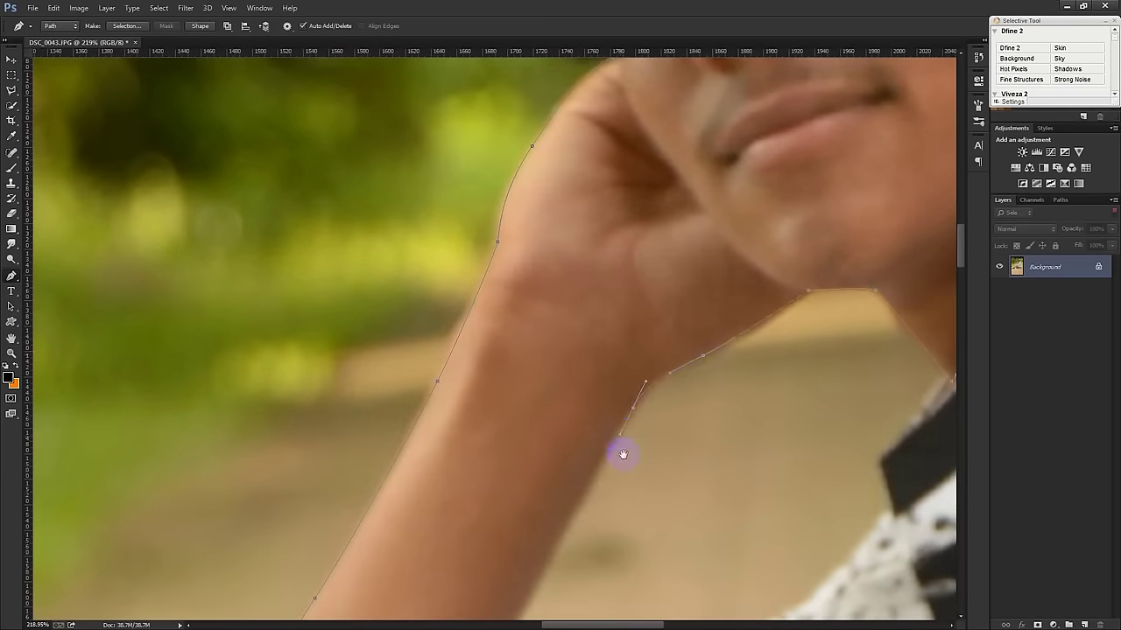
Extend the path down the arm edge, undoing a misplaced segment near the elbow and sleeve.
{"action": "left_click_drag", "start_coordinate": [623, 455], "coordinate": [758, 268]}
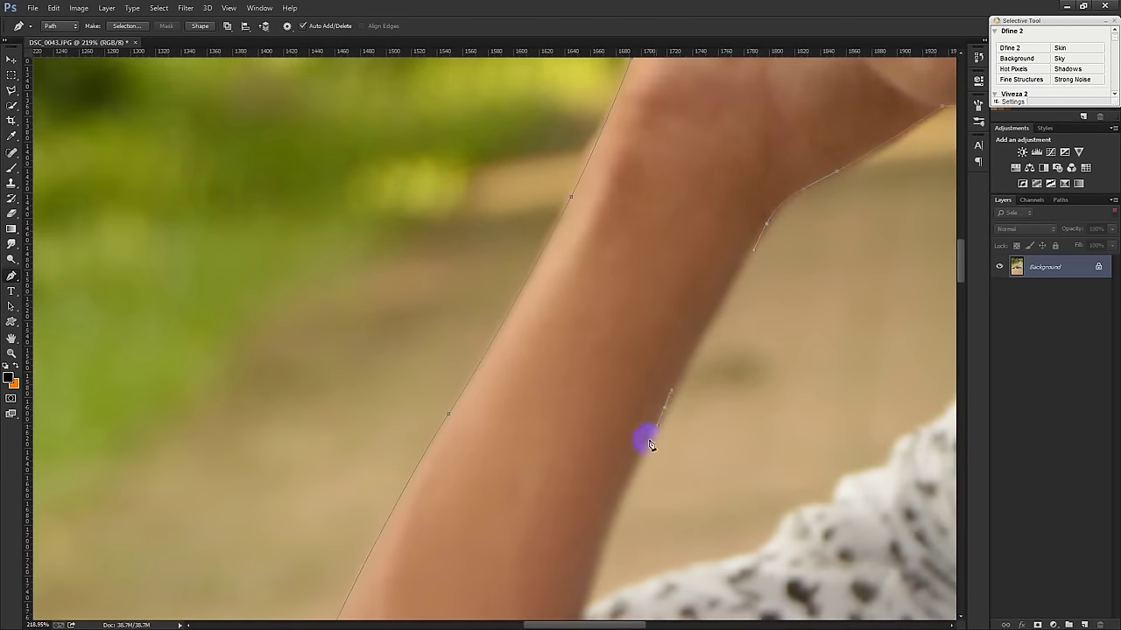
{"action": "left_click_drag", "start_coordinate": [650, 445], "coordinate": [720, 283]}
{"action": "left_click", "coordinate": [617, 553]}
{"action": "left_click_drag", "start_coordinate": [655, 440], "coordinate": [615, 543]}
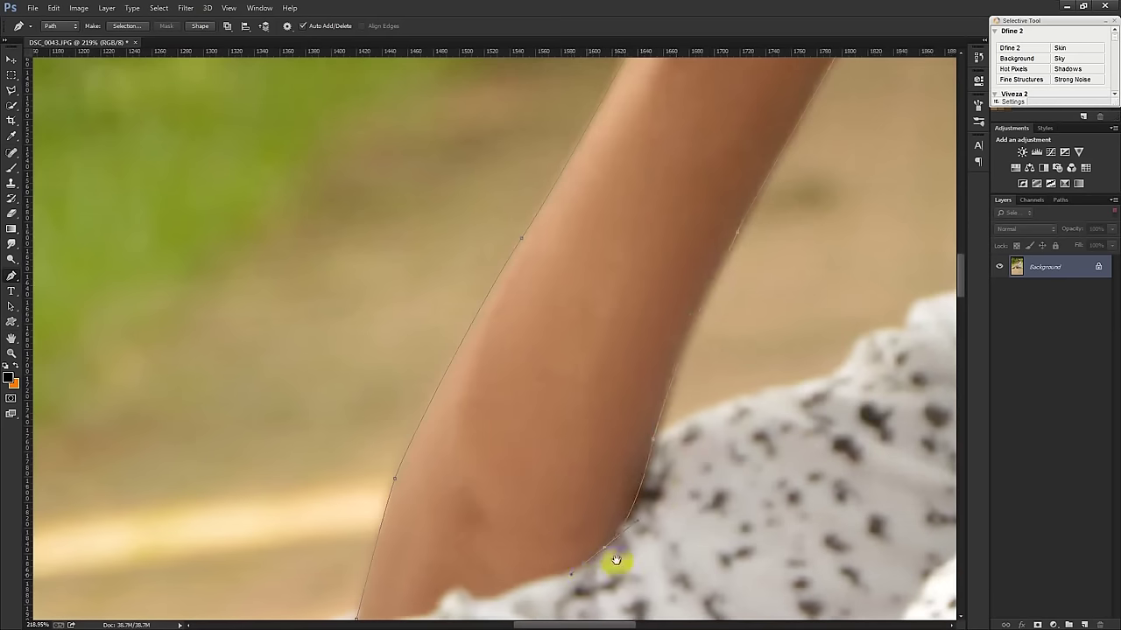
{"action": "left_click_drag", "start_coordinate": [616, 560], "coordinate": [837, 440]}
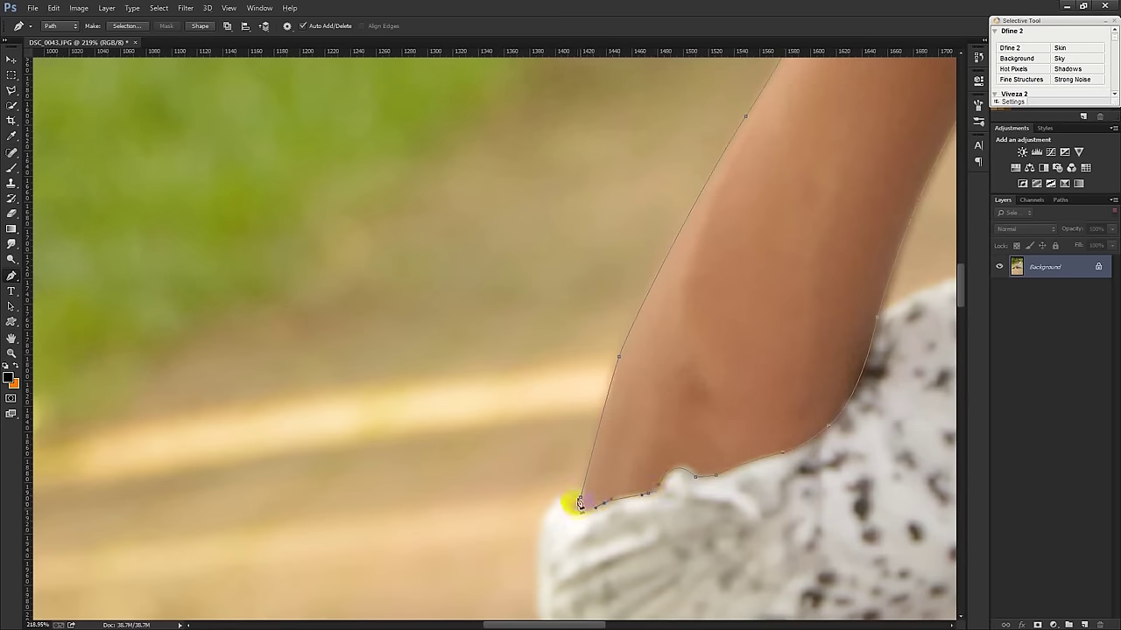
{"action": "scroll", "coordinate": [603, 475], "scroll_direction": "down", "scroll_amount": 2}
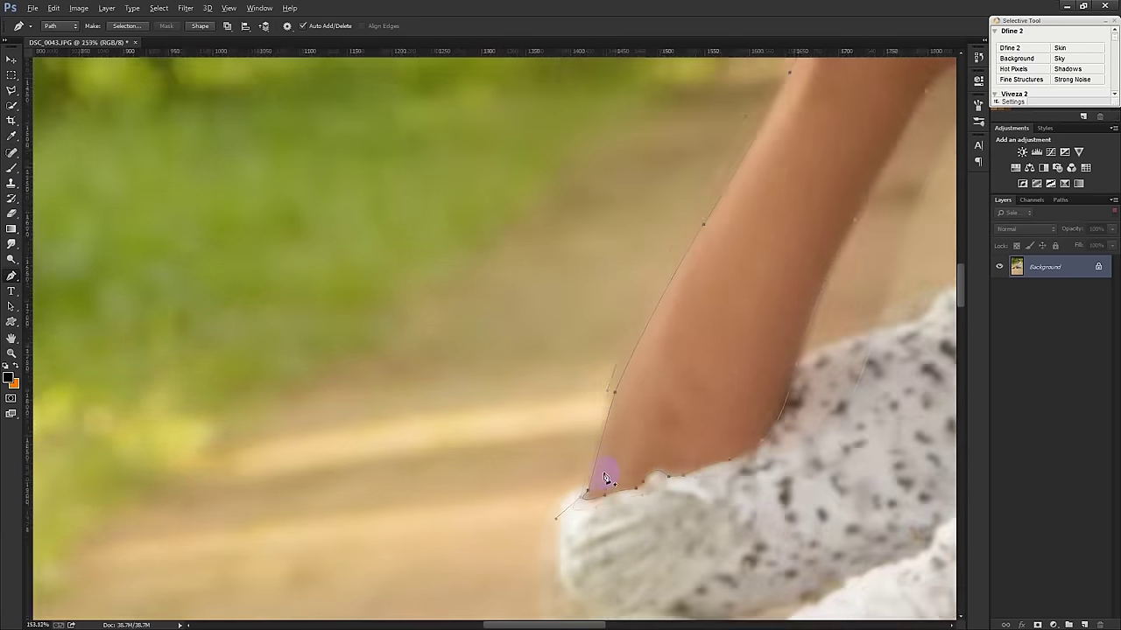
Curve the path over the forehead and along the hairline.
{"action": "scroll", "coordinate": [606, 468], "scroll_direction": "down", "scroll_amount": 2}
{"action": "scroll", "coordinate": [608, 473], "scroll_direction": "down", "scroll_amount": 2}
{"action": "scroll", "coordinate": [608, 478], "scroll_direction": "down", "scroll_amount": 2}
{"action": "scroll", "coordinate": [727, 214], "scroll_direction": "up", "scroll_amount": 2}
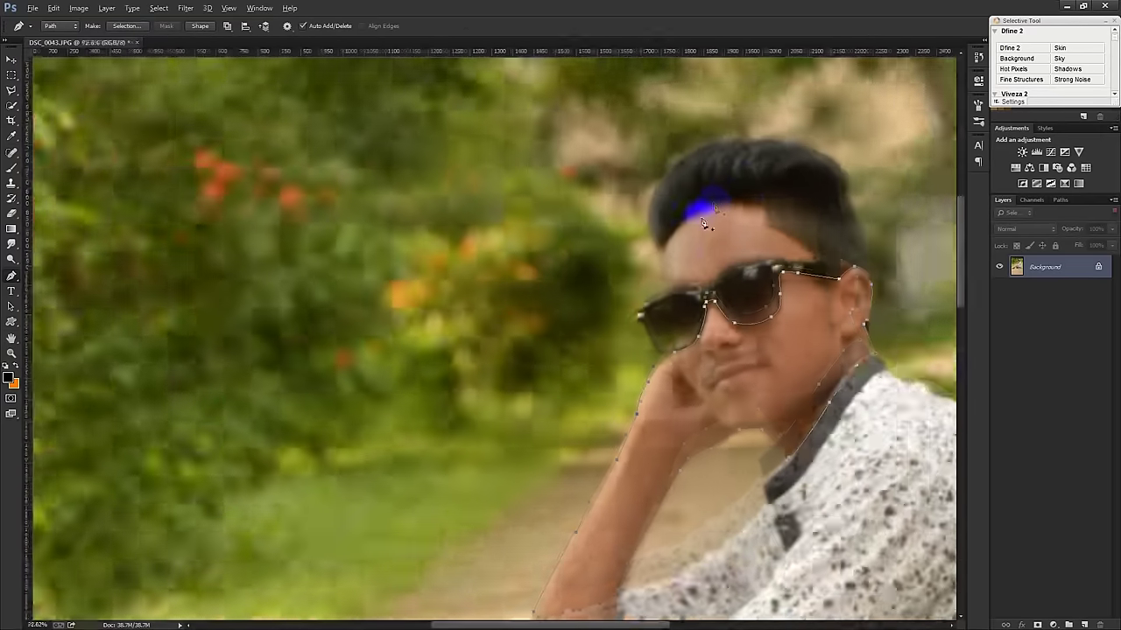
{"action": "scroll", "coordinate": [696, 267], "scroll_direction": "up", "scroll_amount": 2}
{"action": "scroll", "coordinate": [653, 342], "scroll_direction": "up", "scroll_amount": 2}
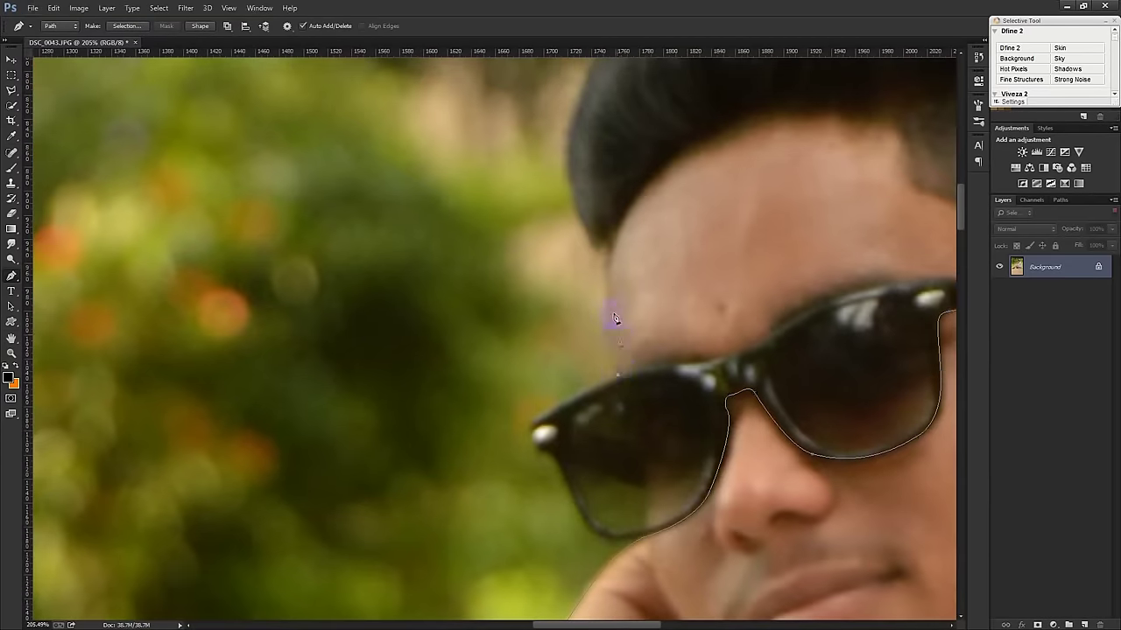
{"action": "left_click_drag", "start_coordinate": [669, 158], "coordinate": [709, 129]}
{"action": "left_click_drag", "start_coordinate": [849, 110], "coordinate": [911, 127]}
{"action": "left_click_drag", "start_coordinate": [911, 167], "coordinate": [691, 155]}
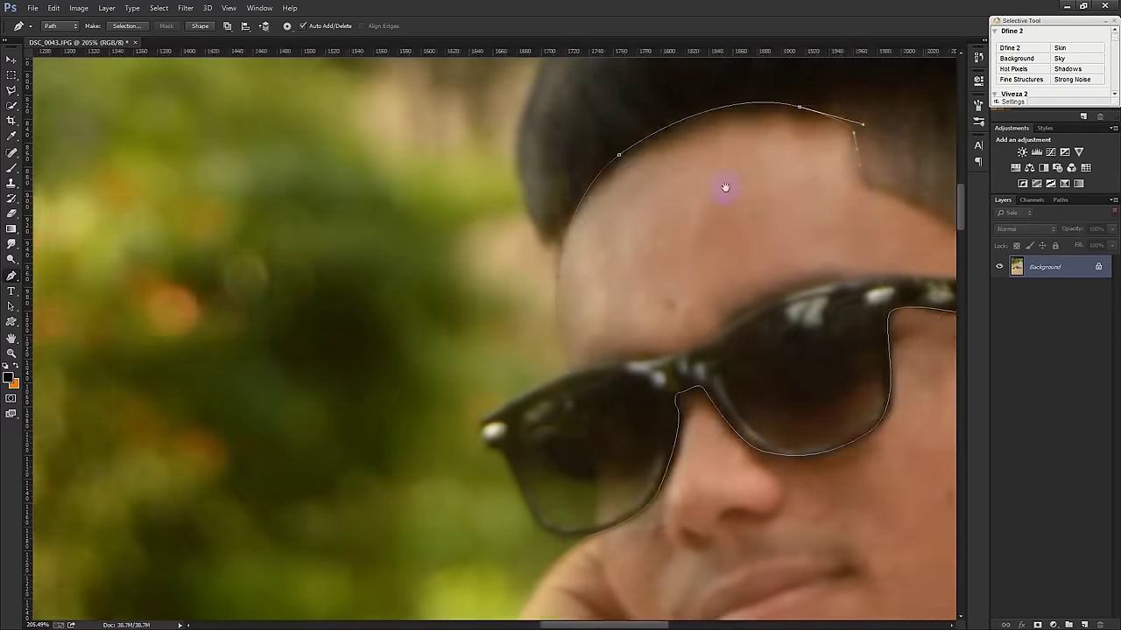
{"action": "left_click", "coordinate": [691, 175]}
{"action": "left_click", "coordinate": [743, 193]}
{"action": "left_click", "coordinate": [796, 212]}
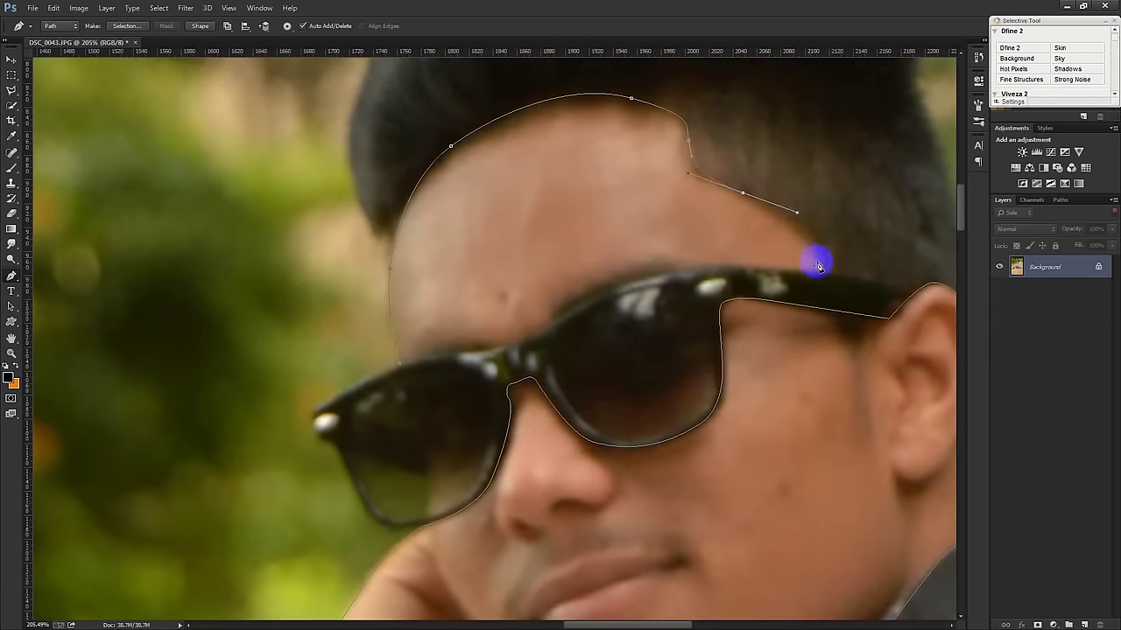
Bring the path down to the temple with a sharp corner and across the glasses' top to the left lens.
{"action": "left_click_drag", "start_coordinate": [819, 266], "coordinate": [818, 290]}
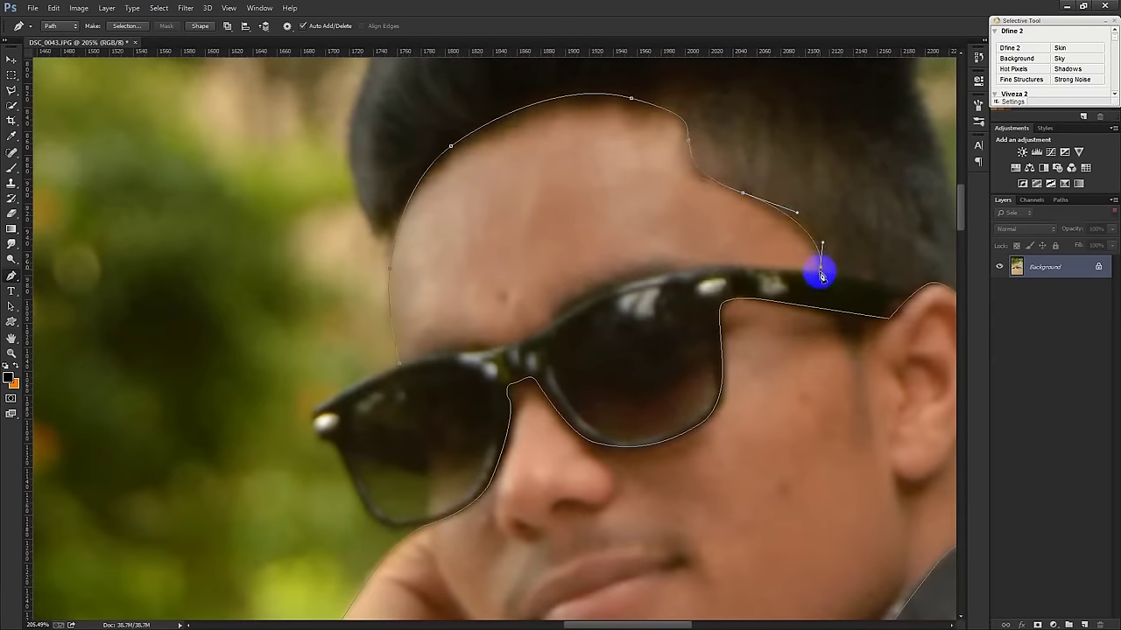
{"action": "left_click", "coordinate": [819, 270], "text": "alt"}
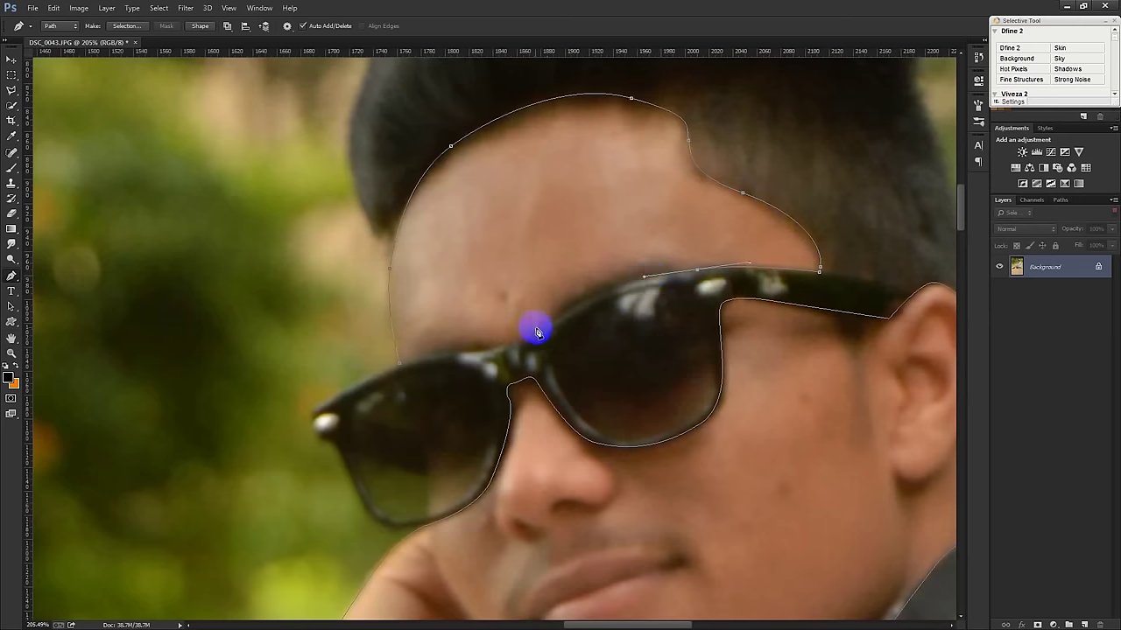
{"action": "left_click_drag", "start_coordinate": [540, 335], "coordinate": [515, 351]}
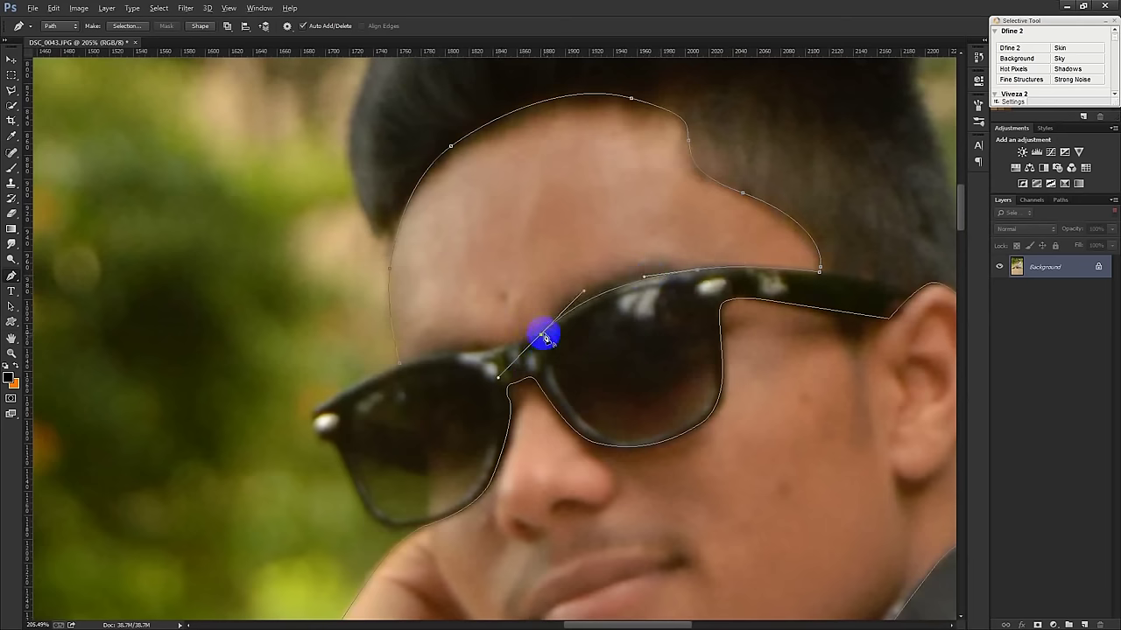
{"action": "left_click", "coordinate": [480, 349]}
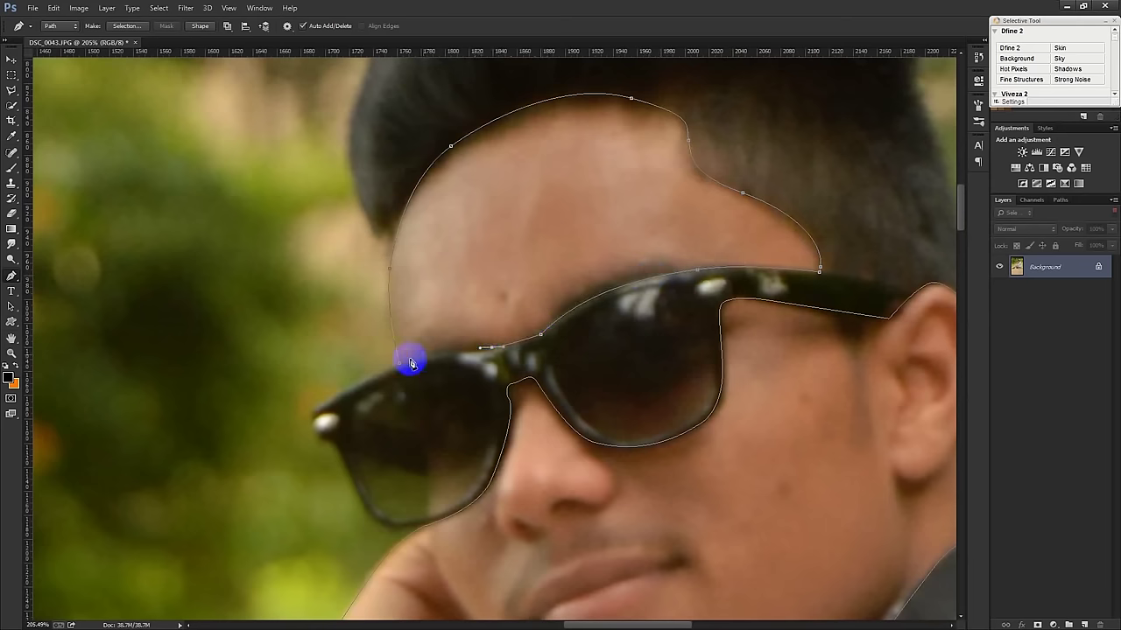
{"action": "scroll", "coordinate": [385, 375], "scroll_direction": "down", "scroll_amount": 10}
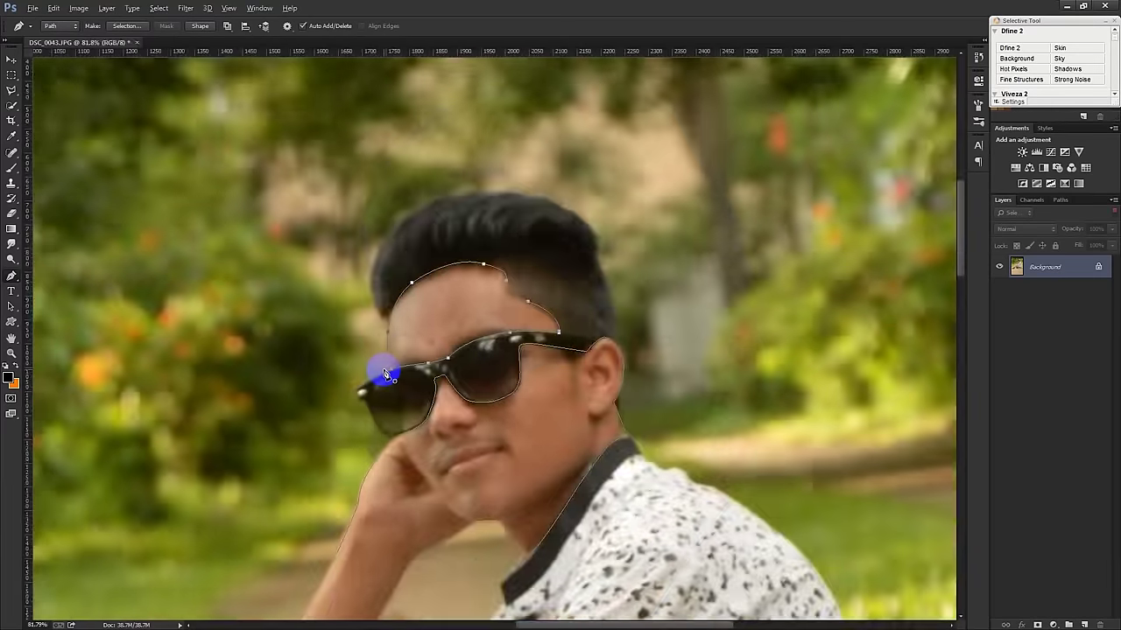
{"action": "scroll", "coordinate": [282, 475], "scroll_direction": "down", "scroll_amount": 2}
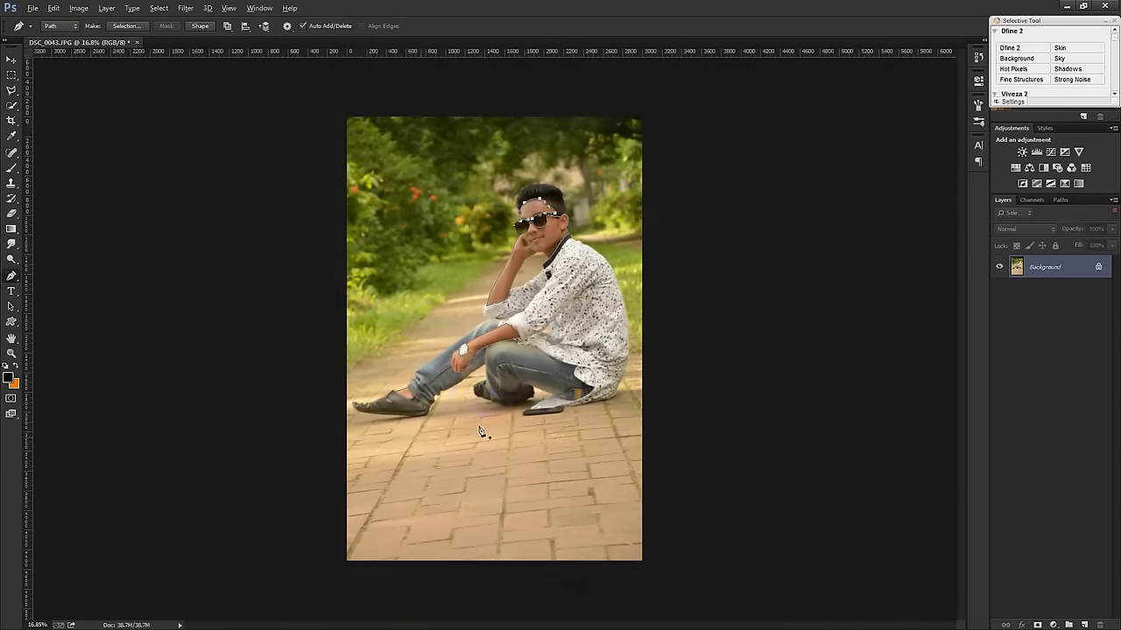
Open Make Selection from the path's context menu, then cancel it.
{"action": "scroll", "coordinate": [481, 430], "scroll_direction": "up", "scroll_amount": 2}
{"action": "scroll", "coordinate": [481, 350], "scroll_direction": "up", "scroll_amount": 3}
{"action": "scroll", "coordinate": [477, 267], "scroll_direction": "up", "scroll_amount": 2}
{"action": "scroll", "coordinate": [477, 267], "scroll_direction": "down", "scroll_amount": 2}
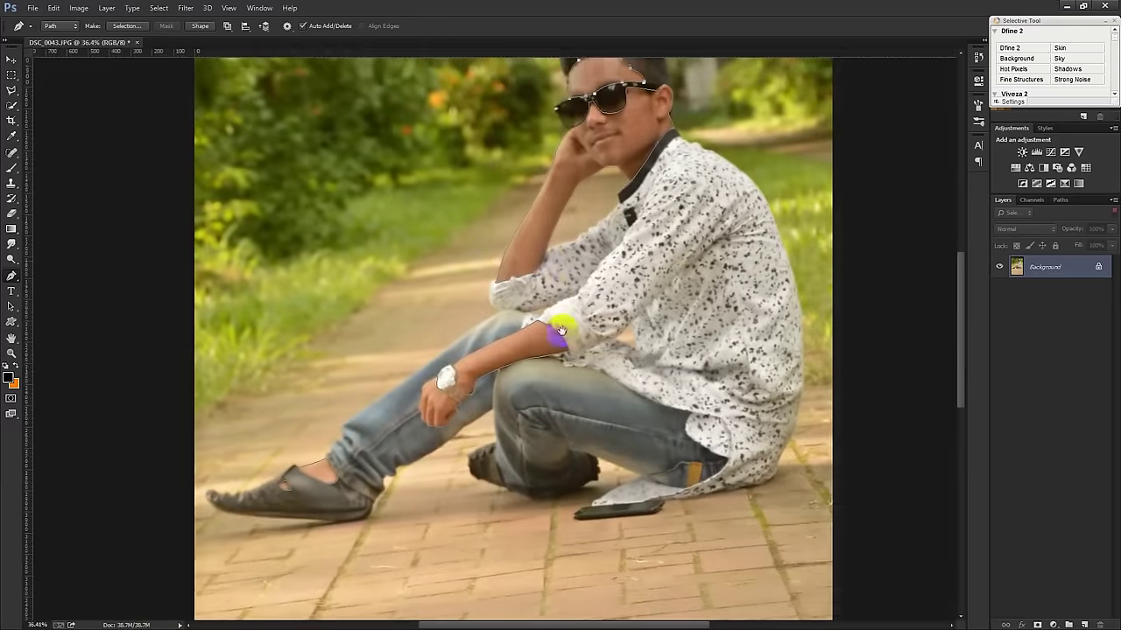
{"action": "right_click", "coordinate": [636, 287]}
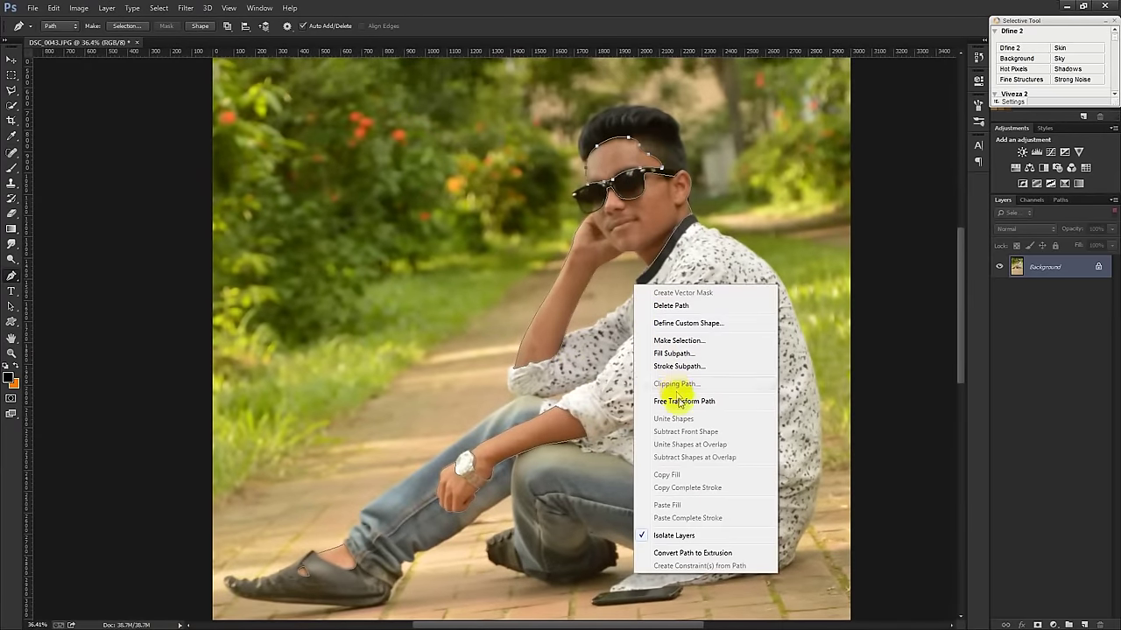
{"action": "left_click", "coordinate": [676, 340]}
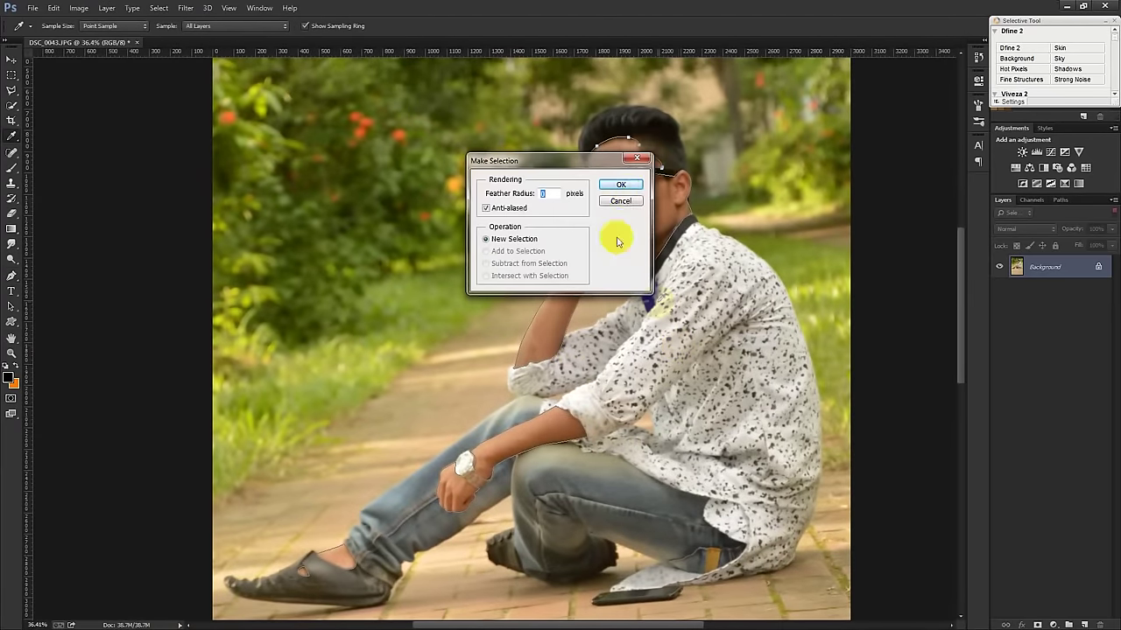
{"action": "left_click", "coordinate": [627, 203]}
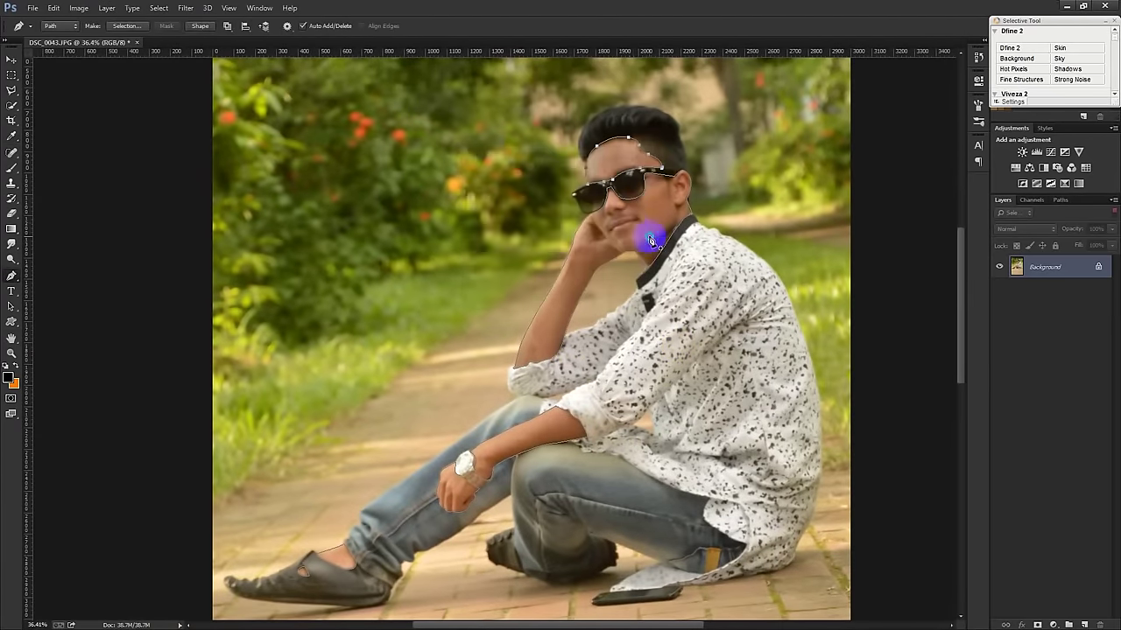
Reopen Make Selection and confirm it, then open and close the Path Operations options.
{"action": "right_click", "coordinate": [650, 238]}
{"action": "left_click", "coordinate": [693, 294]}
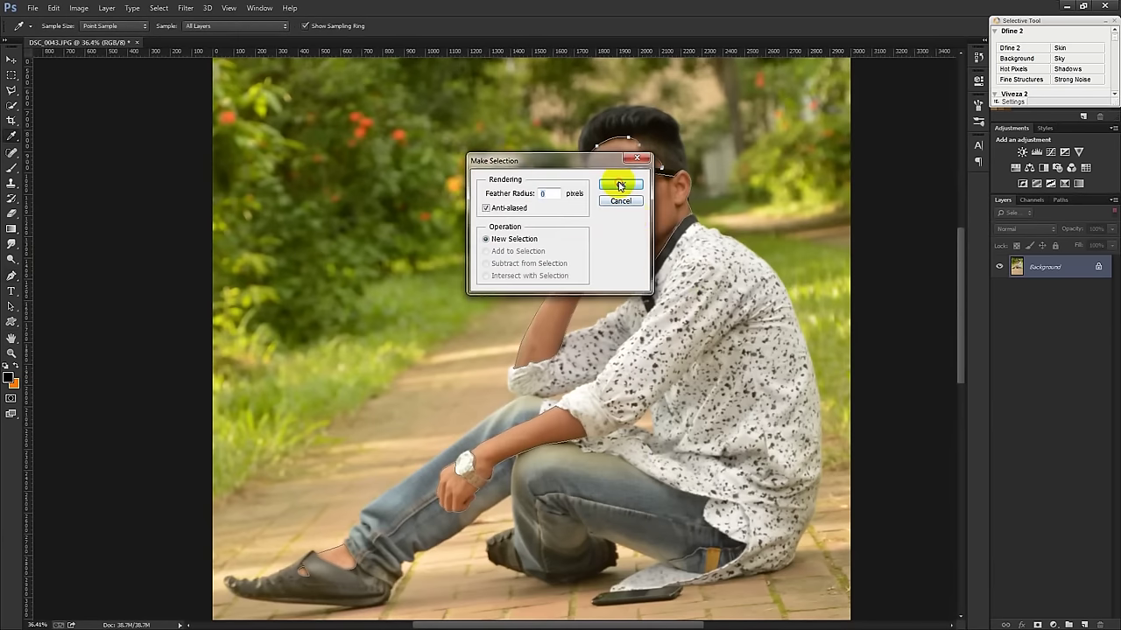
{"action": "left_click", "coordinate": [620, 184]}
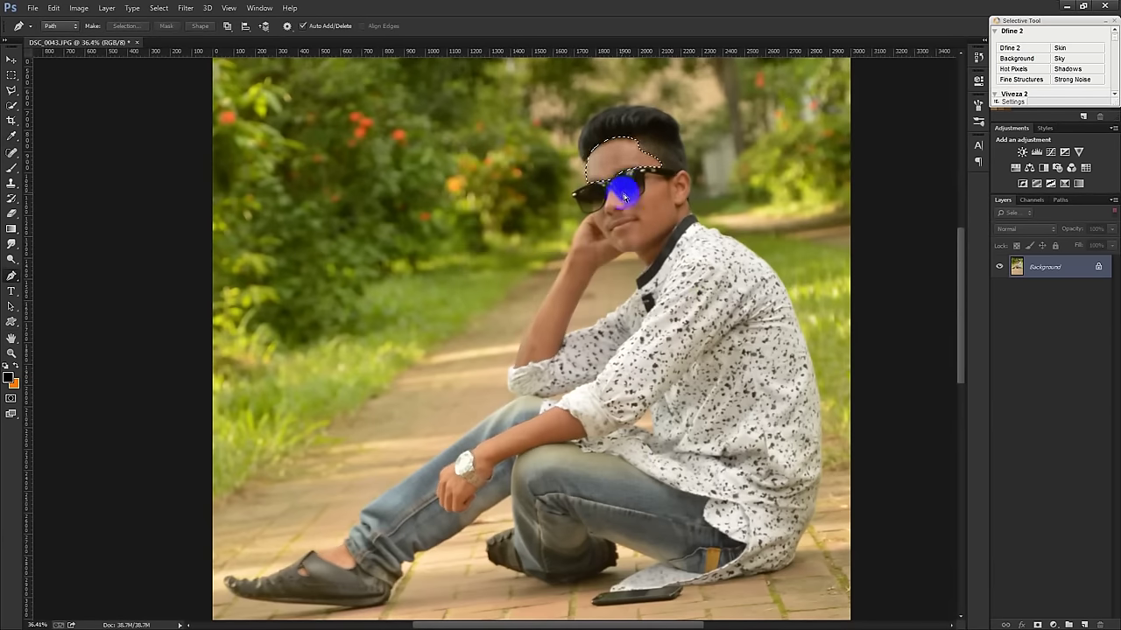
{"action": "left_click", "coordinate": [227, 25]}
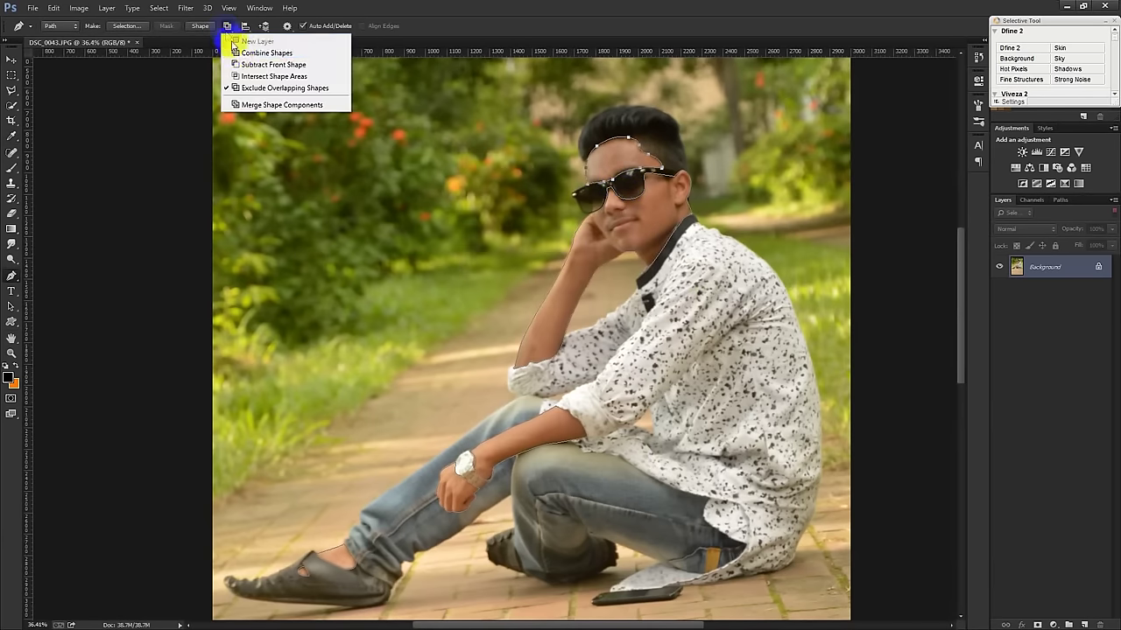
{"action": "left_click", "coordinate": [240, 51]}
{"action": "right_click", "coordinate": [583, 254]}
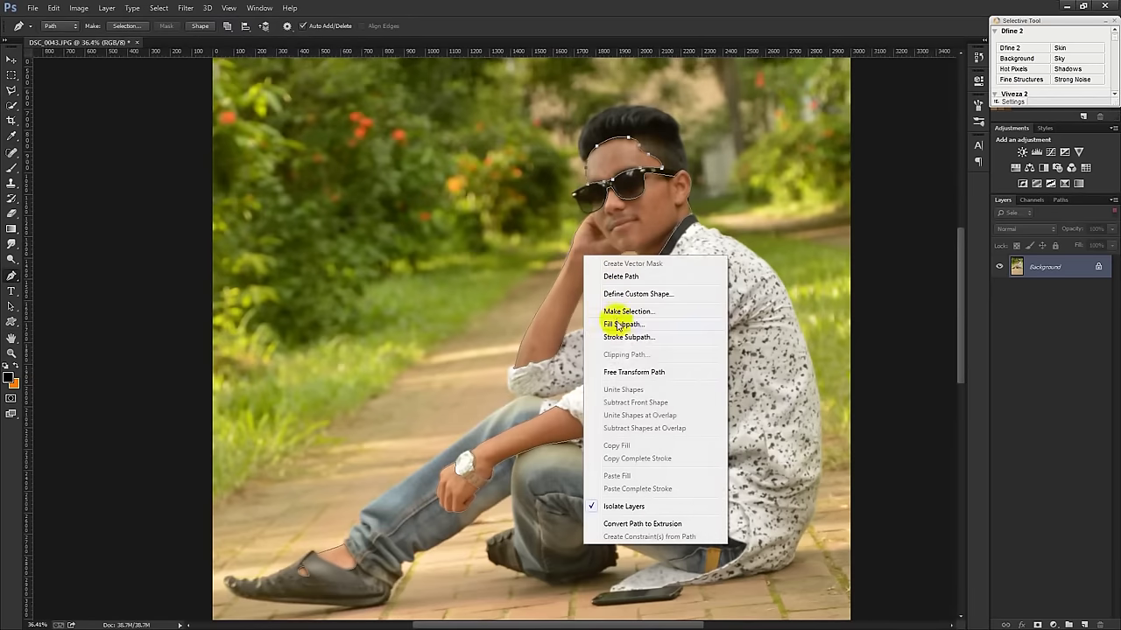
{"action": "left_click", "coordinate": [13, 307]}
{"action": "left_click", "coordinate": [61, 307]}
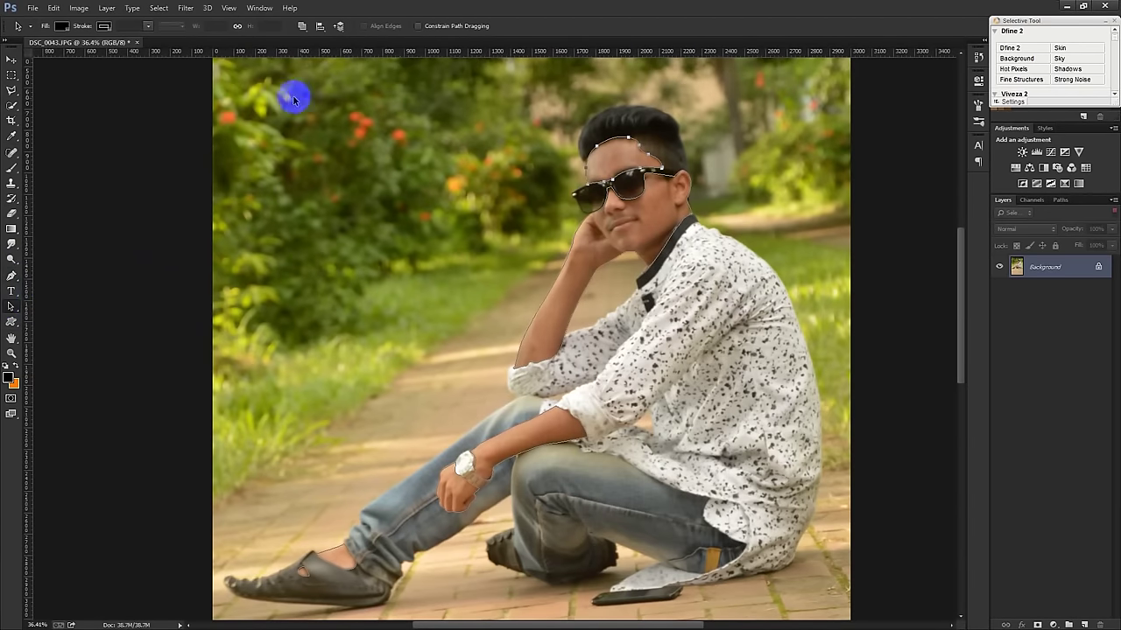
Marquee-select the whole skin path and convert it to a selection with Make Selection.
{"action": "mouse_move", "coordinate": [293, 98]}
{"action": "left_mouse_down"}
{"action": "mouse_move", "coordinate": [459, 294]}
{"action": "mouse_move", "coordinate": [856, 602]}
{"action": "left_mouse_up"}
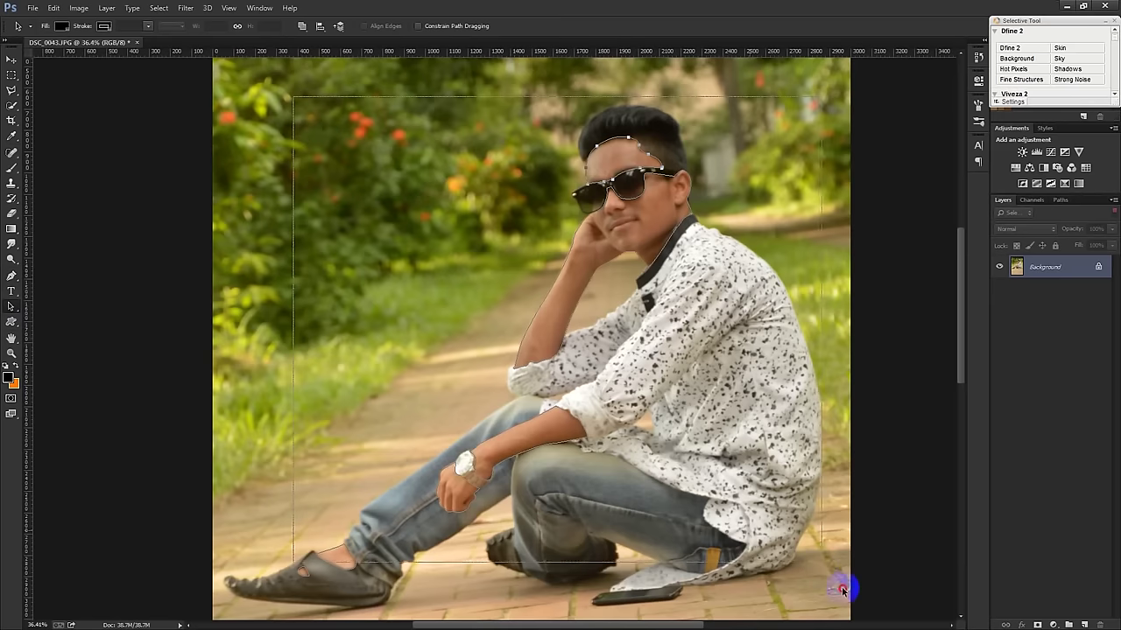
{"action": "left_click_drag", "start_coordinate": [857, 603], "coordinate": [845, 592]}
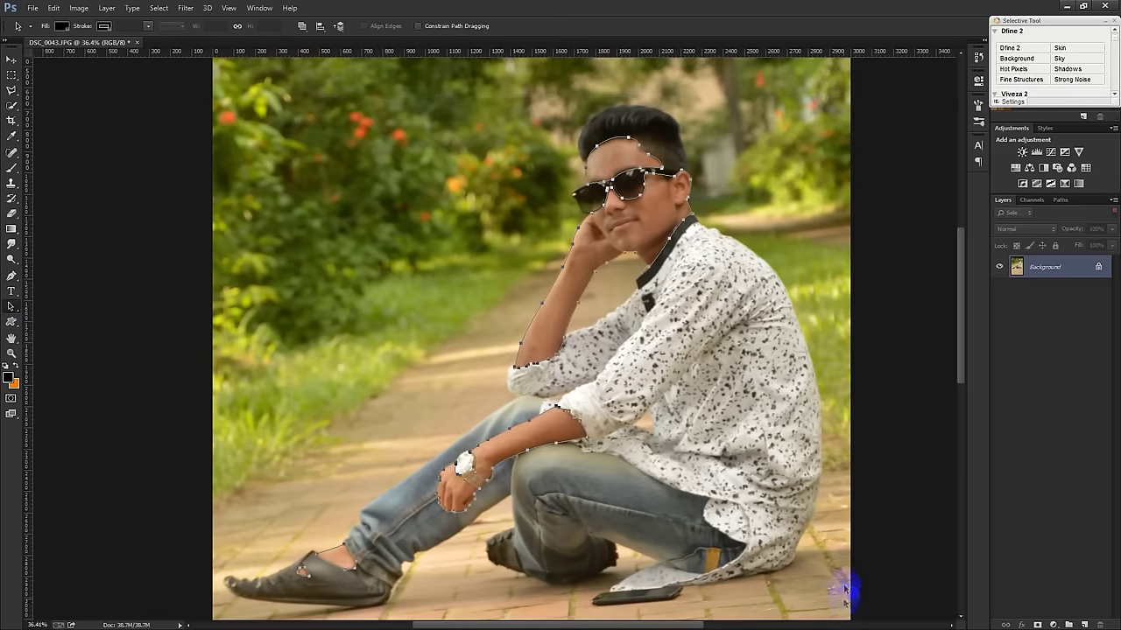
{"action": "right_click", "coordinate": [683, 360]}
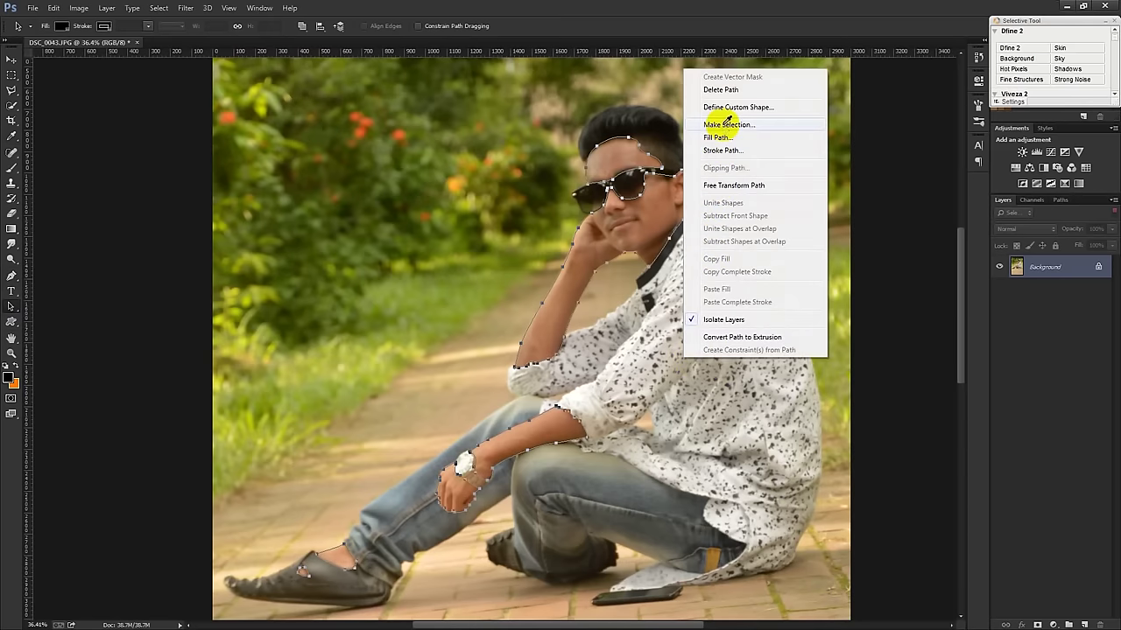
{"action": "left_click", "coordinate": [723, 119]}
{"action": "left_click", "coordinate": [626, 185]}
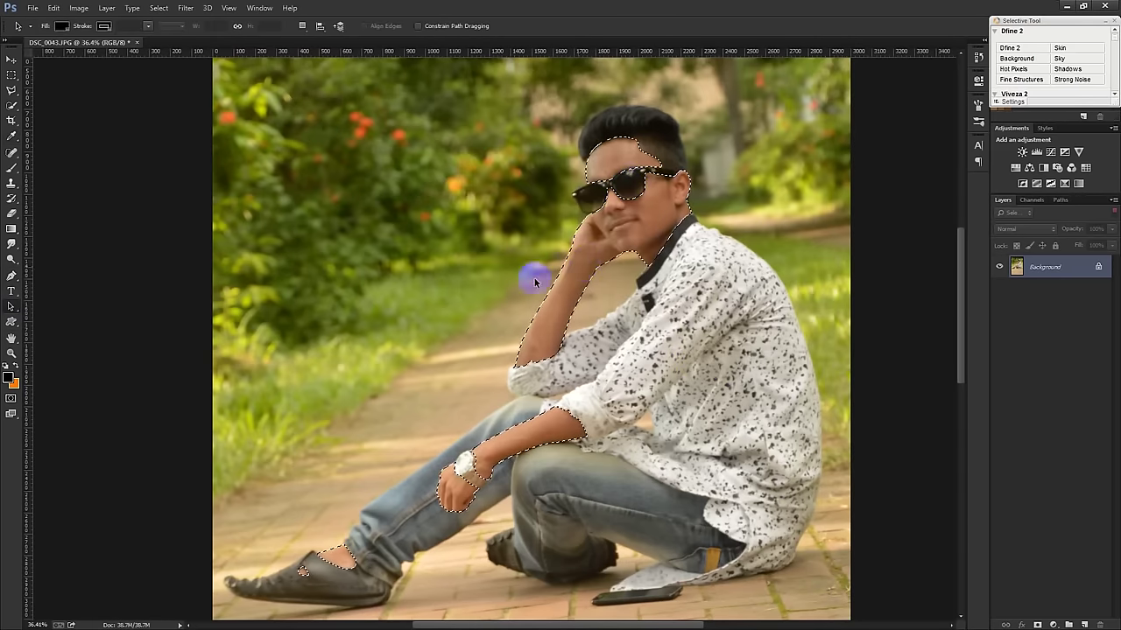
{"action": "scroll", "coordinate": [505, 270], "scroll_direction": "up", "scroll_amount": 1}
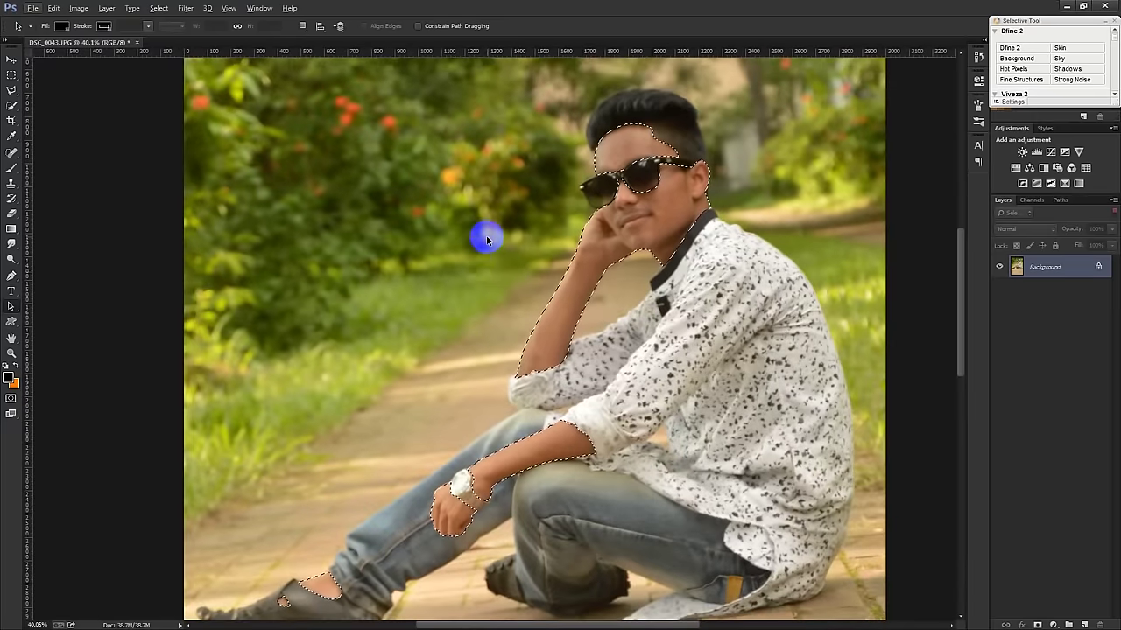
{"action": "scroll", "coordinate": [488, 240], "scroll_direction": "down", "scroll_amount": 1}
Feather the skin selection via Select > Modify > Feather.
{"action": "left_click", "coordinate": [182, 8]}
{"action": "mouse_move", "coordinate": [168, 154]}
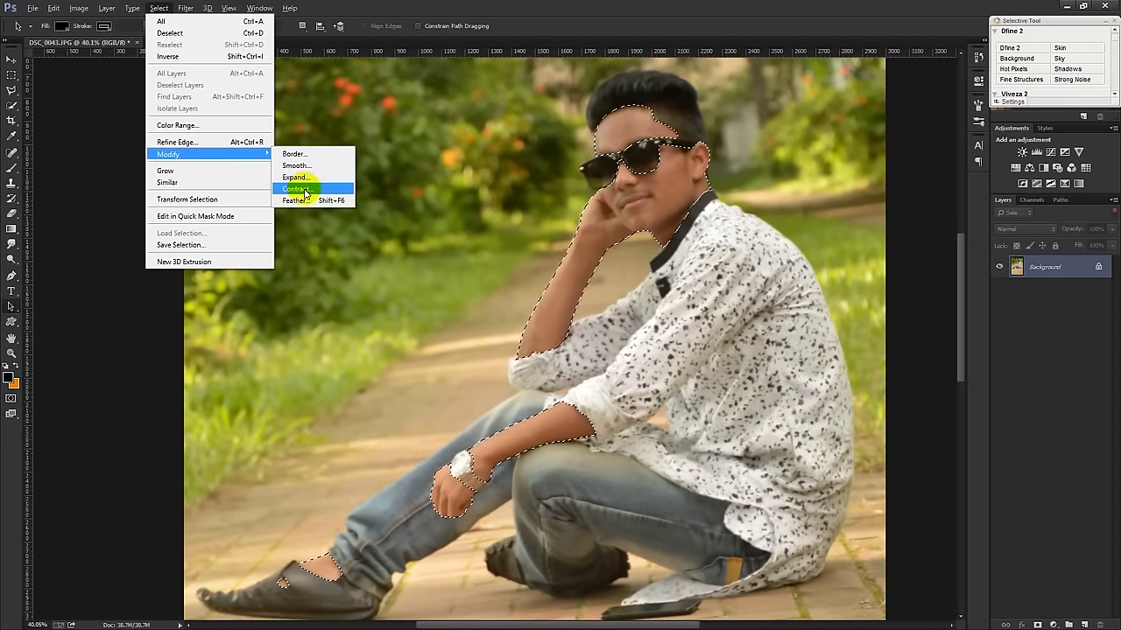
{"action": "left_click", "coordinate": [302, 200]}
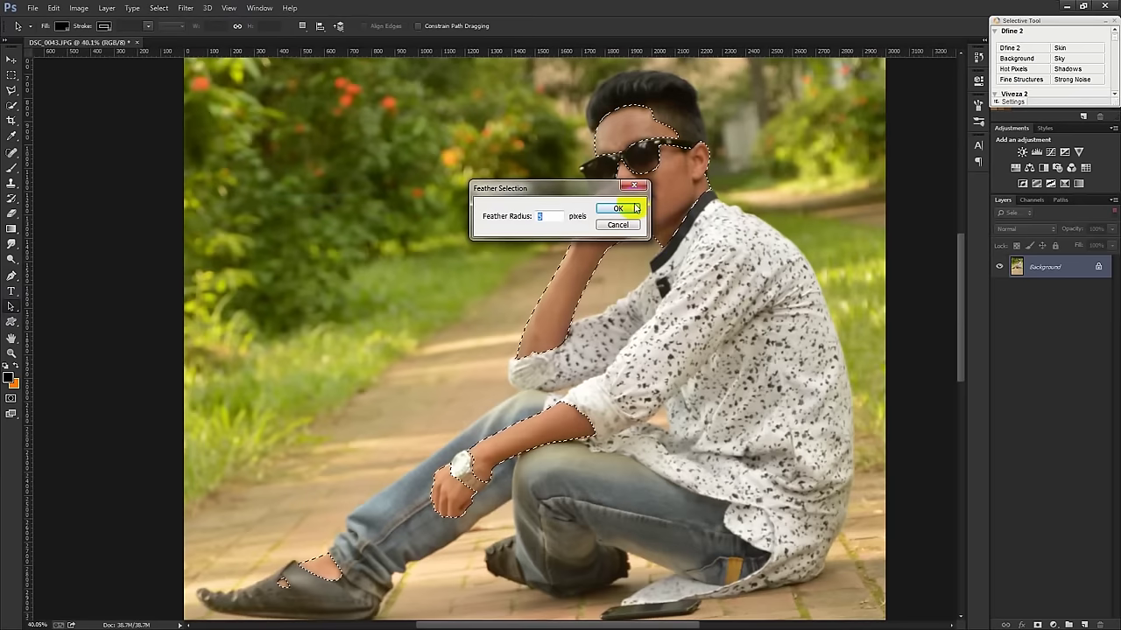
{"action": "left_click", "coordinate": [627, 212]}
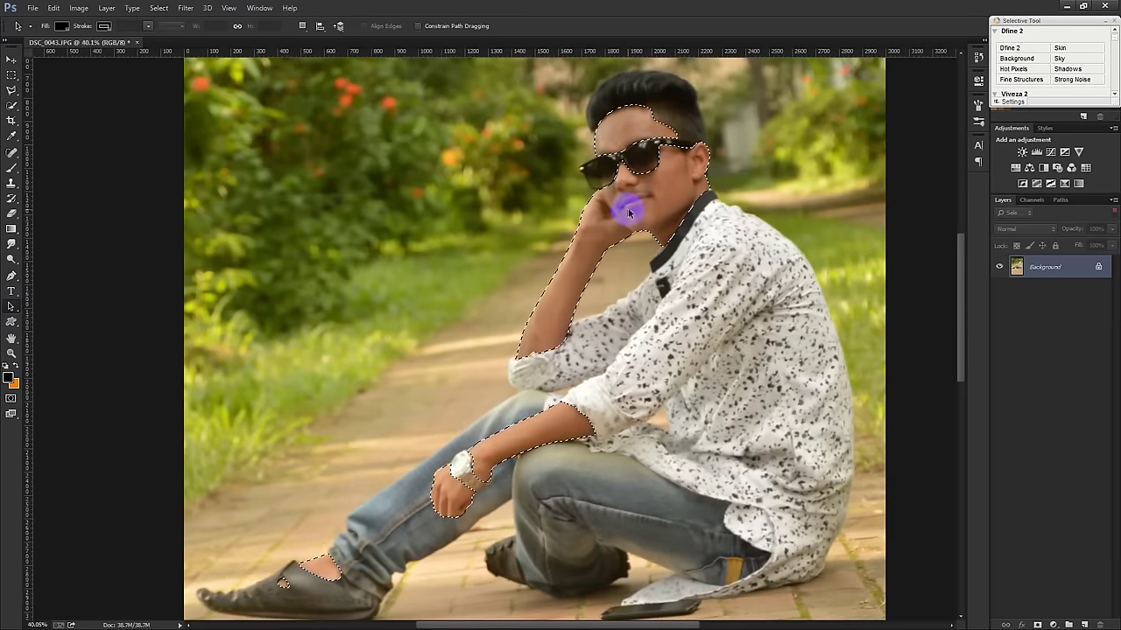
{"action": "right_click", "coordinate": [760, 379]}
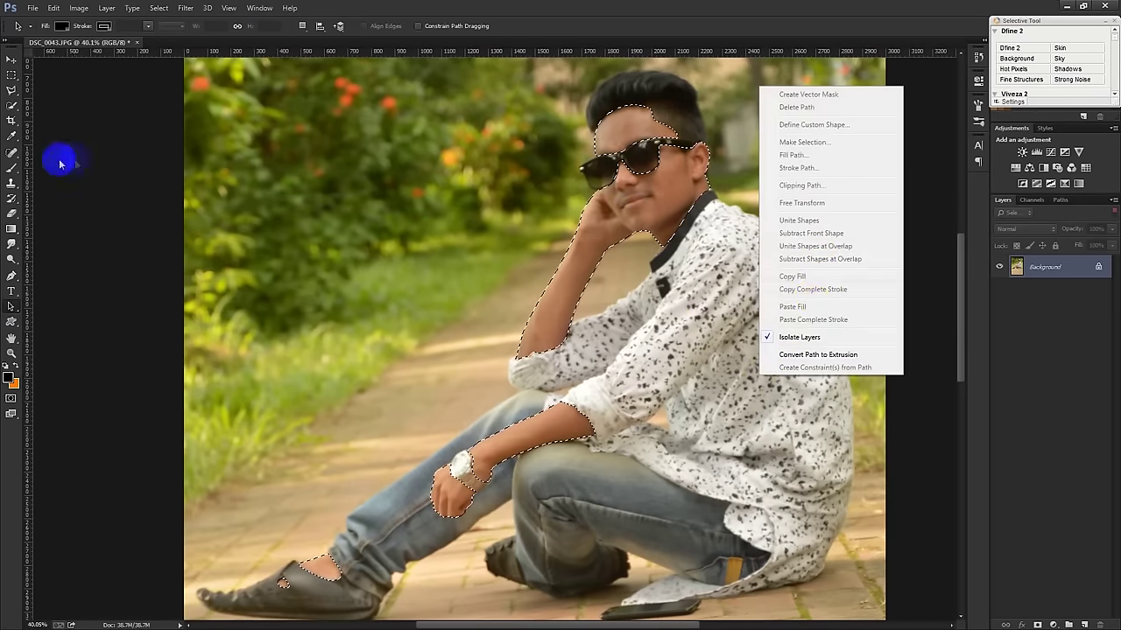
{"action": "left_click", "coordinate": [11, 59]}
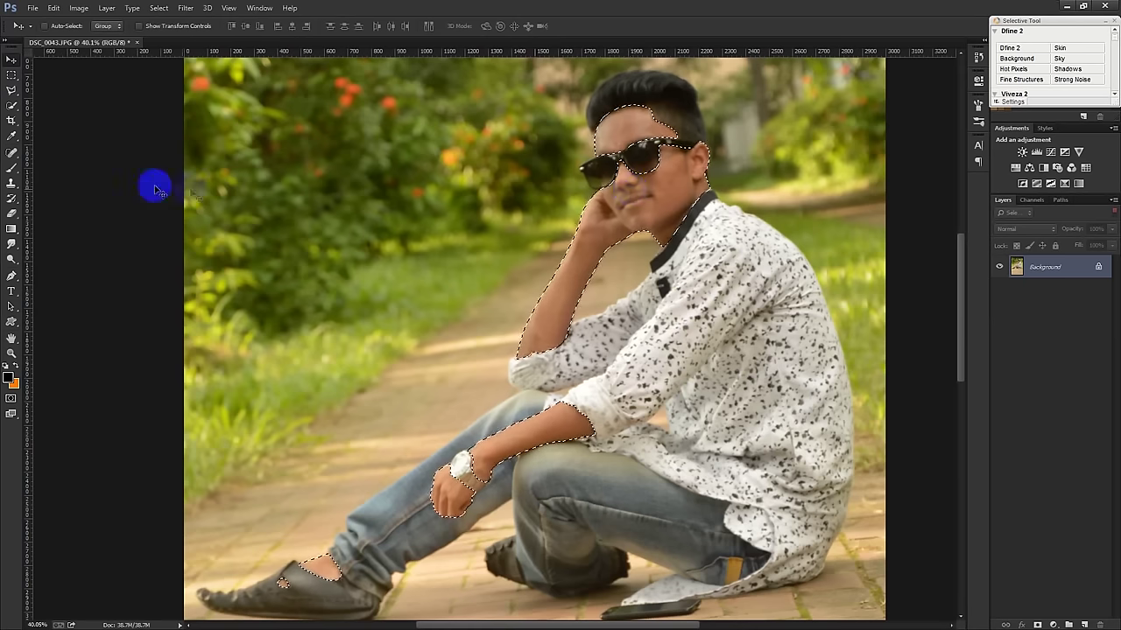
Copy the selected skin onto a new Layer 1 and check it by toggling Background visibility.
{"action": "left_click", "coordinate": [11, 75]}
{"action": "right_click", "coordinate": [574, 239]}
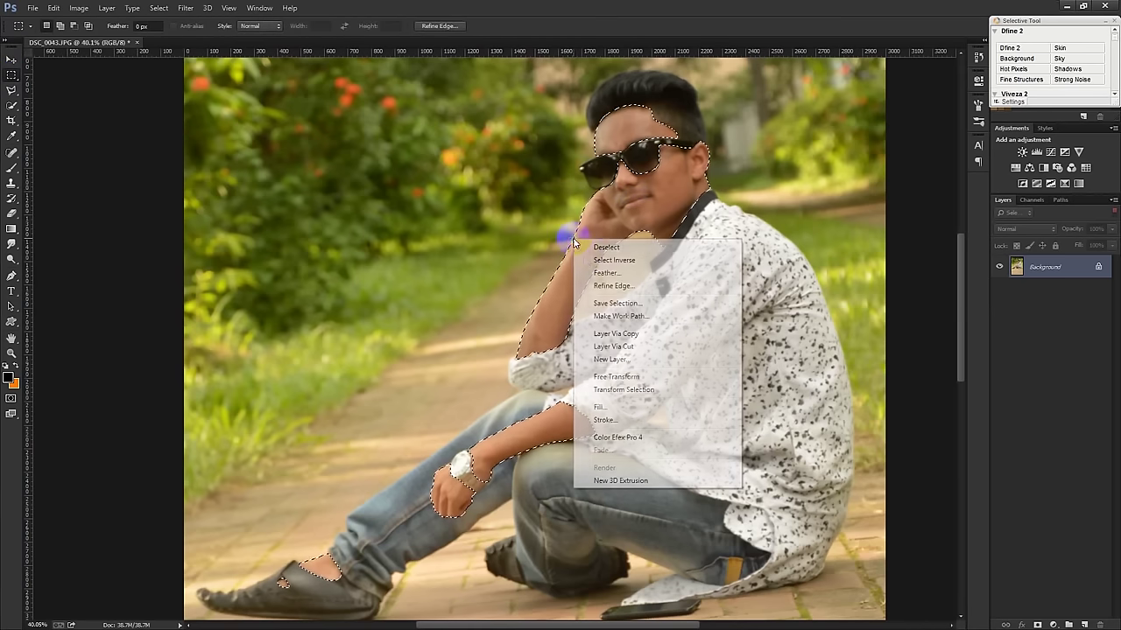
{"action": "left_click", "coordinate": [616, 334]}
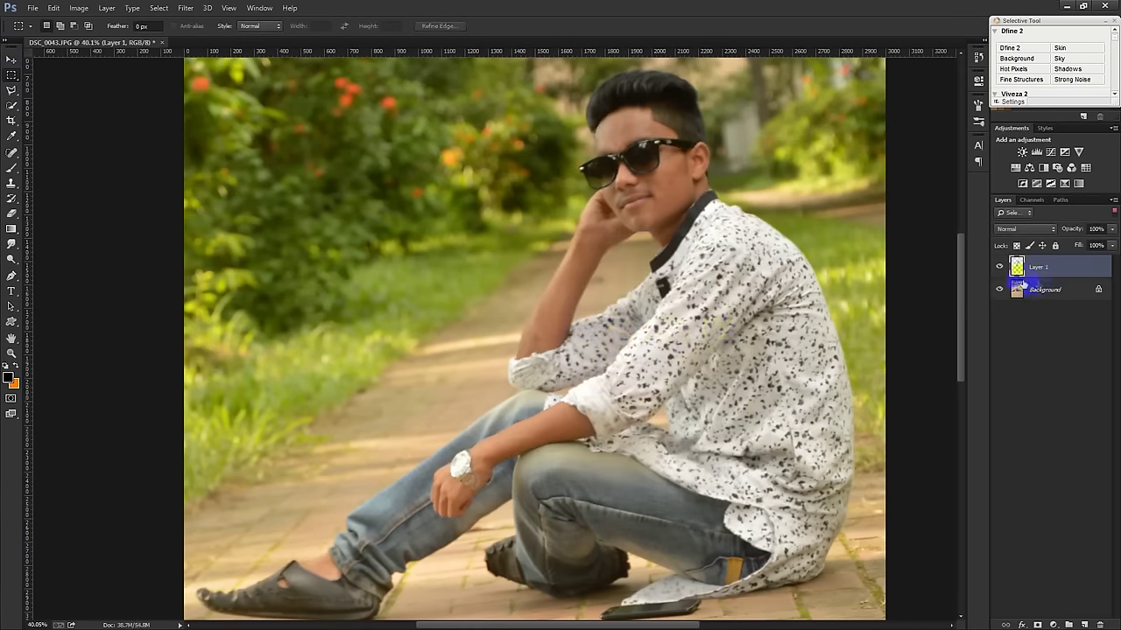
{"action": "left_click", "coordinate": [999, 289]}
{"action": "left_click", "coordinate": [1000, 289]}
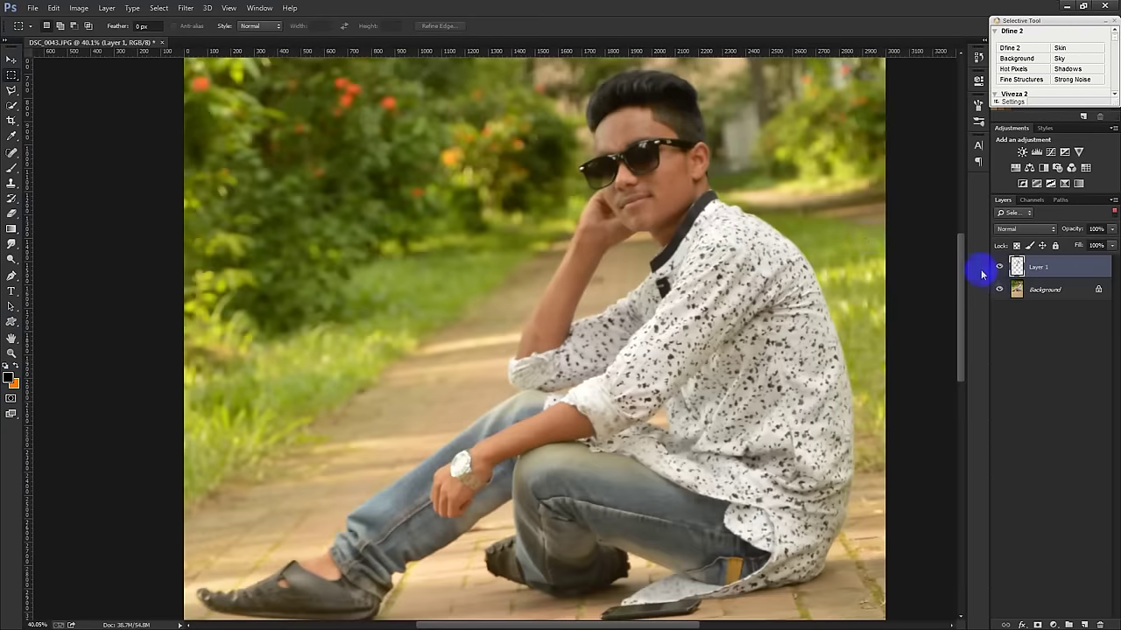
Heal the cheek and forehead blemishes with the Spot Healing Brush.
{"action": "scroll", "coordinate": [608, 161], "scroll_direction": "up", "scroll_amount": 3}
{"action": "scroll", "coordinate": [723, 155], "scroll_direction": "up", "scroll_amount": 3}
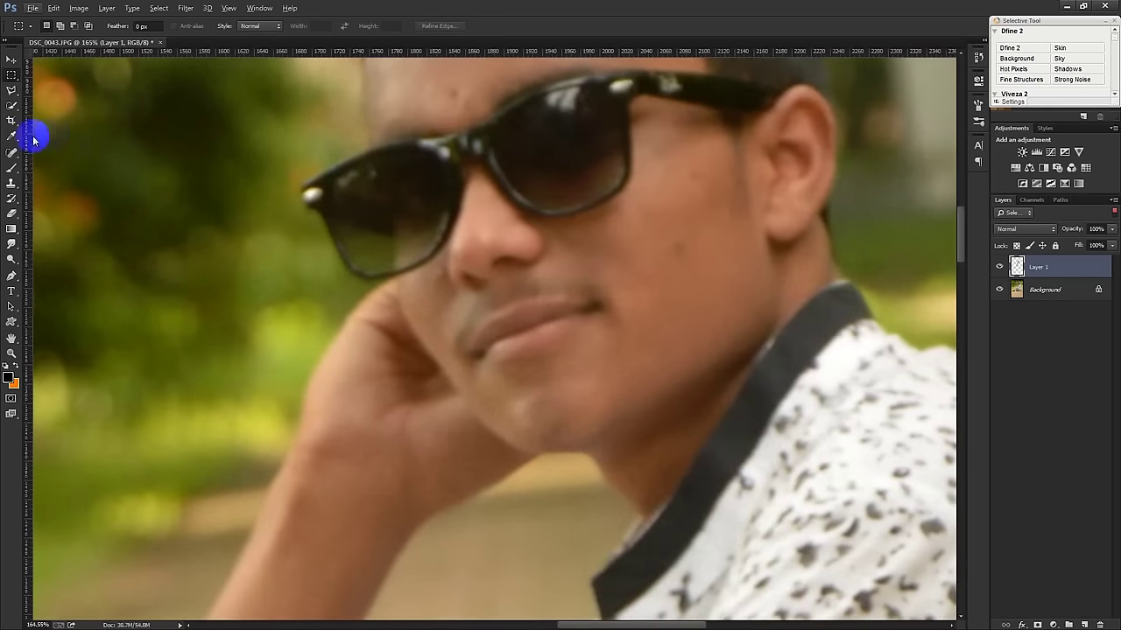
{"action": "left_click", "coordinate": [12, 154]}
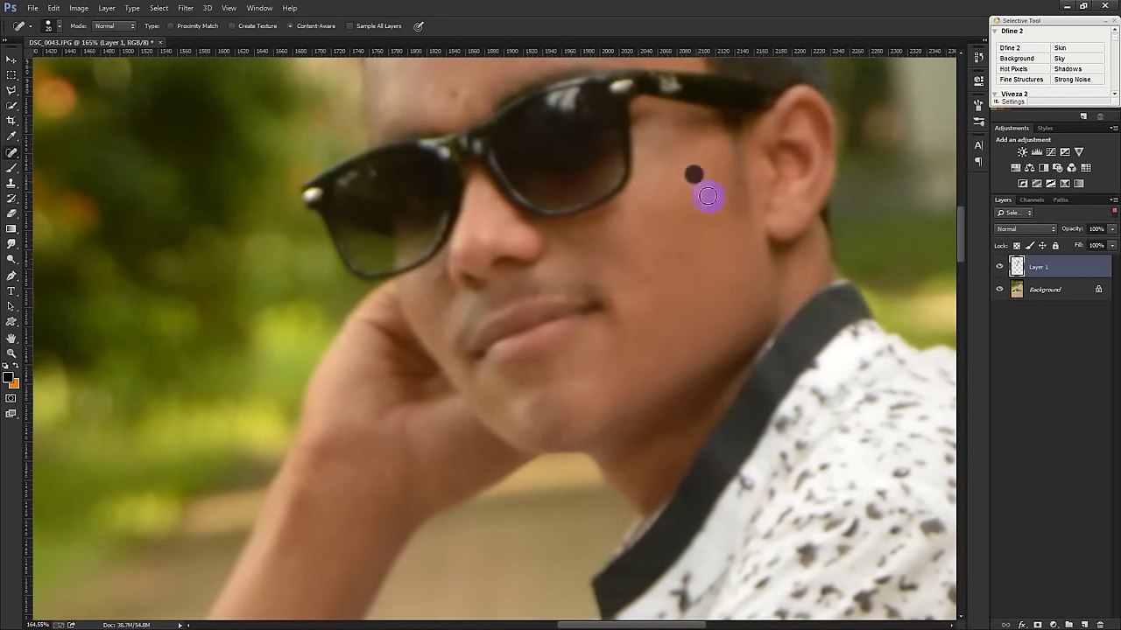
{"action": "scroll", "coordinate": [542, 203], "scroll_direction": "up", "scroll_amount": 3}
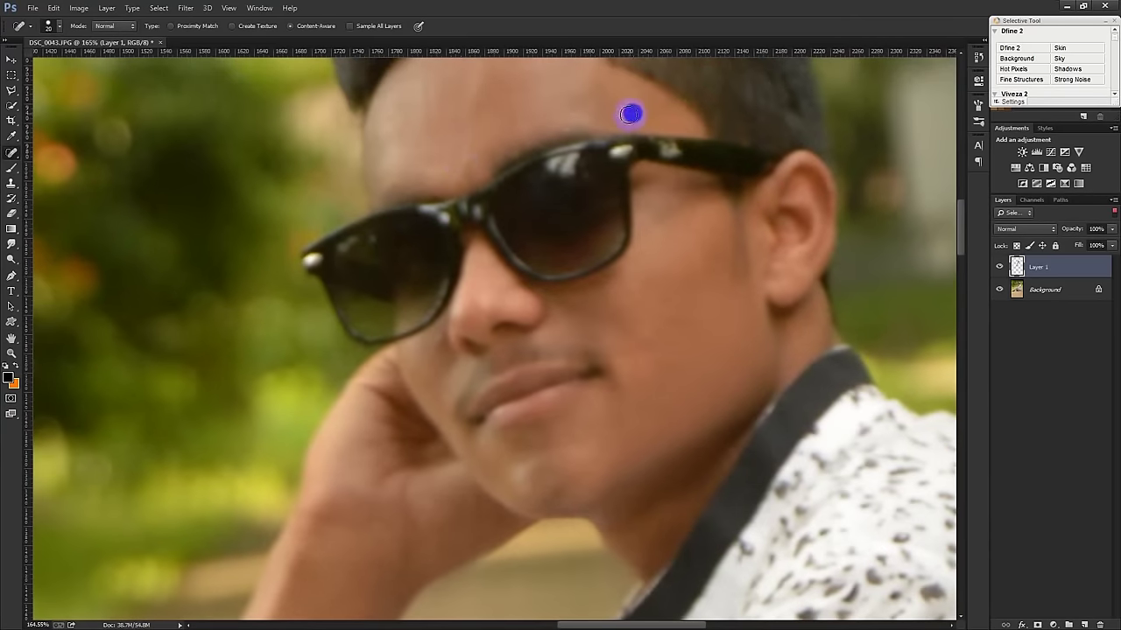
{"action": "key", "text": "ctrl+0"}
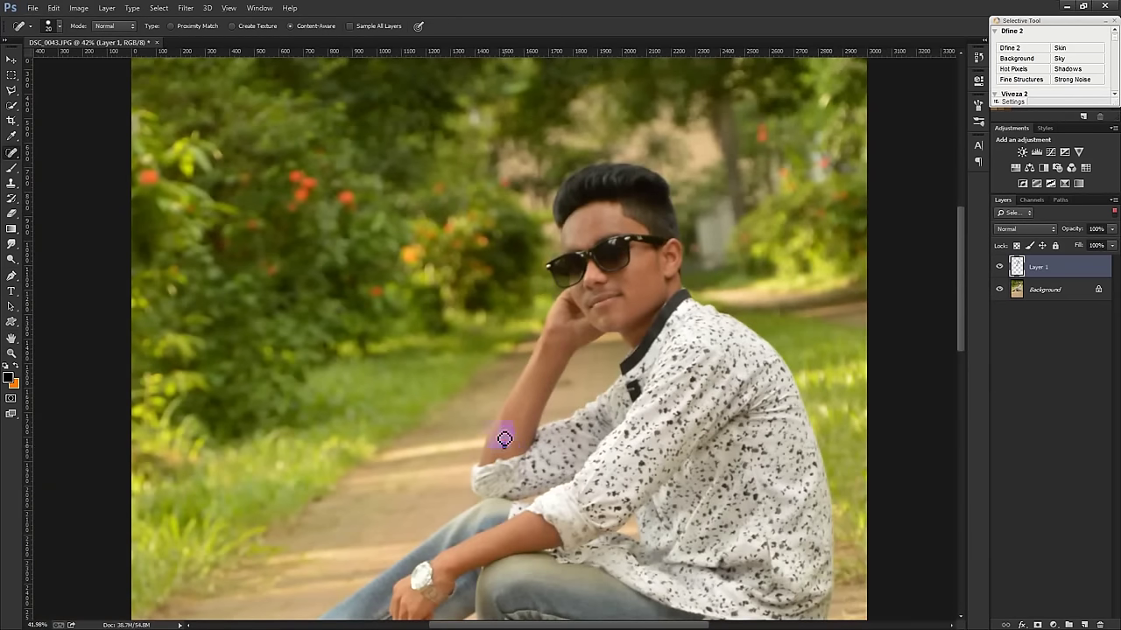
{"action": "scroll", "coordinate": [513, 442], "scroll_direction": "down", "scroll_amount": 5}
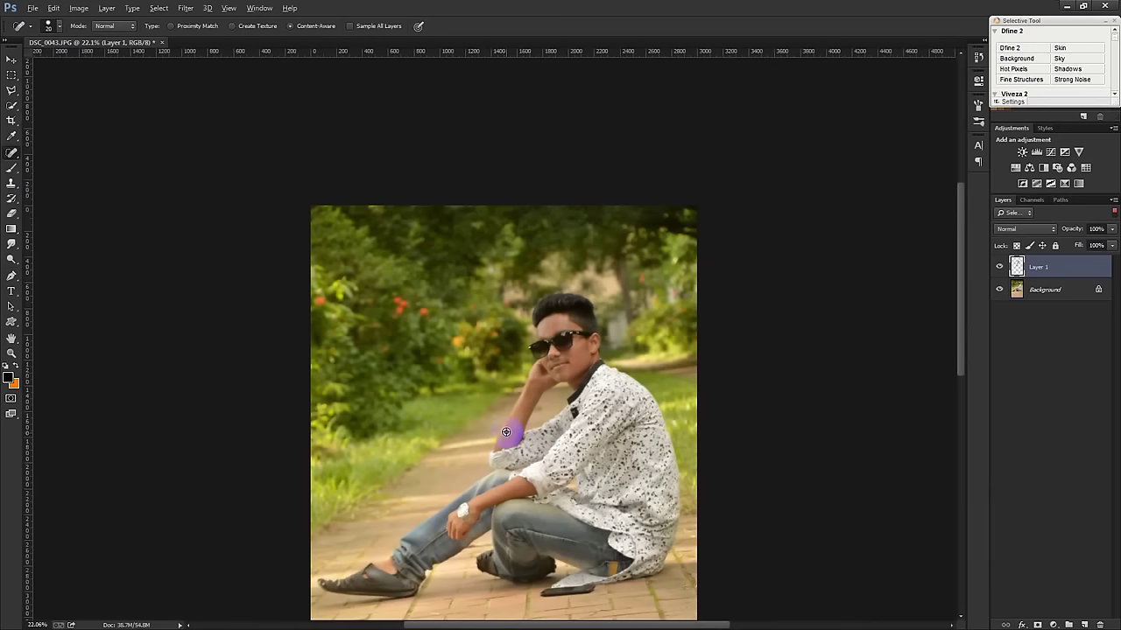
{"action": "left_click", "coordinate": [80, 9]}
{"action": "mouse_move", "coordinate": [96, 38]}
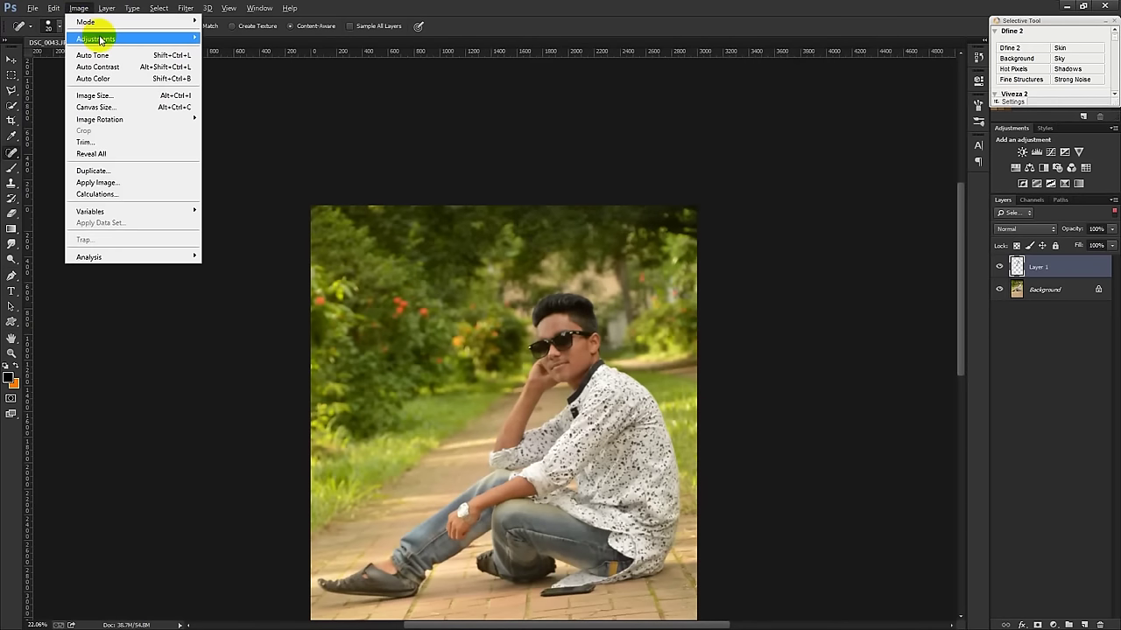
Apply a default Shadows/Highlights, then reduce Black for Reds and Yellows in Selective Color.
{"action": "left_click", "coordinate": [249, 239]}
{"action": "left_click", "coordinate": [880, 186]}
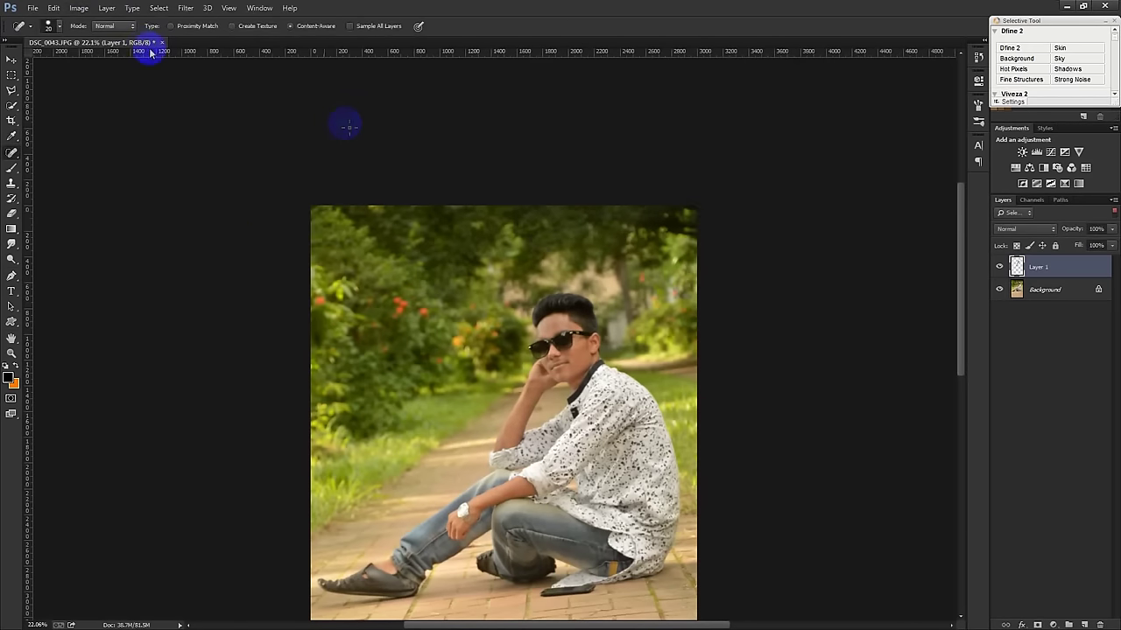
{"action": "left_click", "coordinate": [79, 8]}
{"action": "mouse_move", "coordinate": [95, 39]}
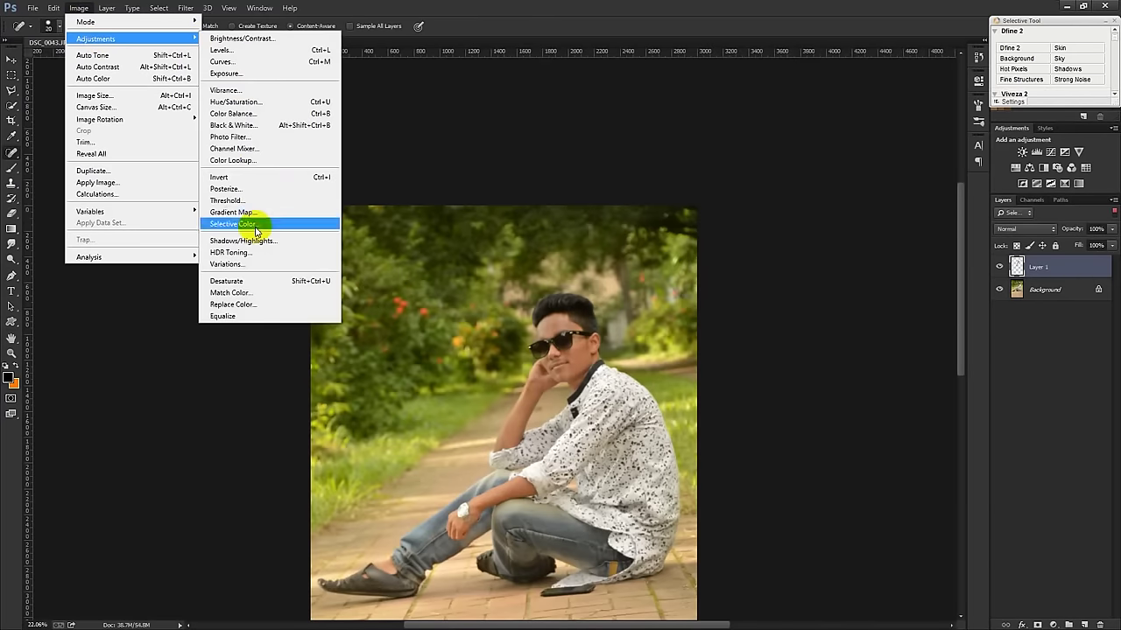
{"action": "left_click", "coordinate": [232, 224]}
{"action": "left_click_drag", "start_coordinate": [771, 287], "coordinate": [744, 289]}
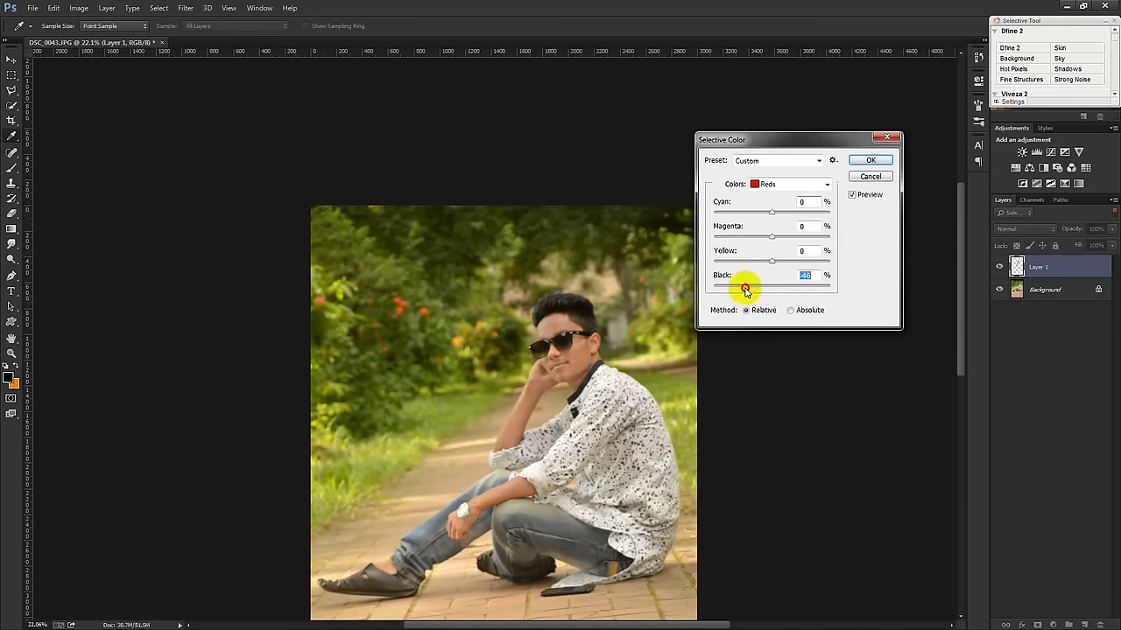
{"action": "left_click", "coordinate": [788, 184]}
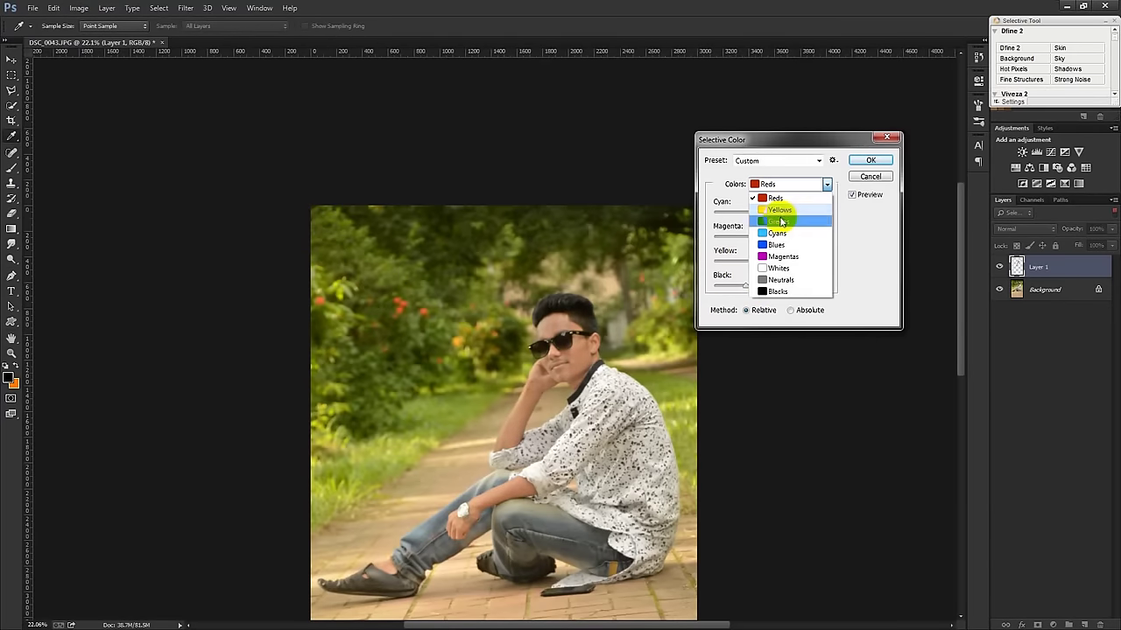
{"action": "left_click", "coordinate": [771, 203]}
{"action": "left_click_drag", "start_coordinate": [772, 288], "coordinate": [749, 292]}
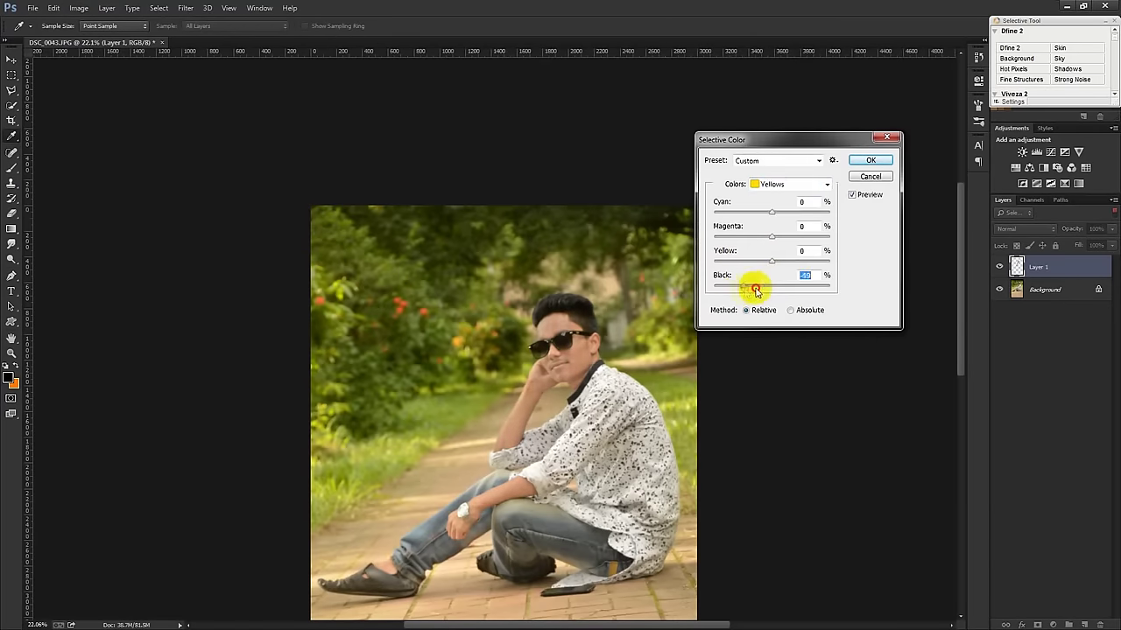
Reduce Black in Blacks, settle Reds' Black at -51, and apply the Selective Color.
{"action": "left_click", "coordinate": [786, 184]}
{"action": "left_click", "coordinate": [777, 290]}
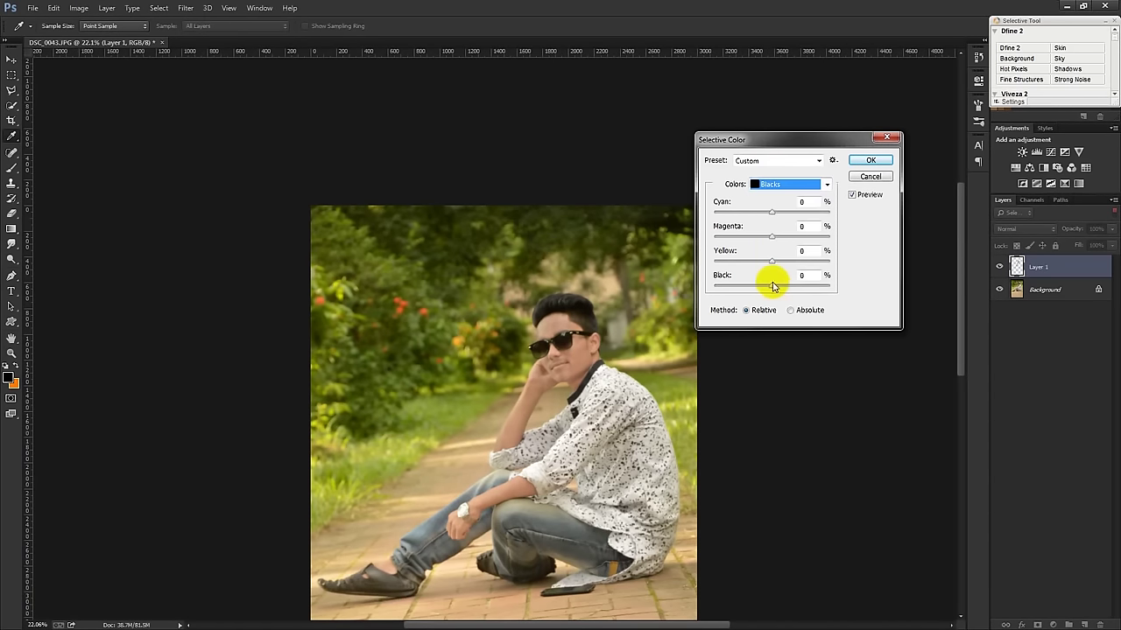
{"action": "left_click_drag", "start_coordinate": [771, 287], "coordinate": [739, 286]}
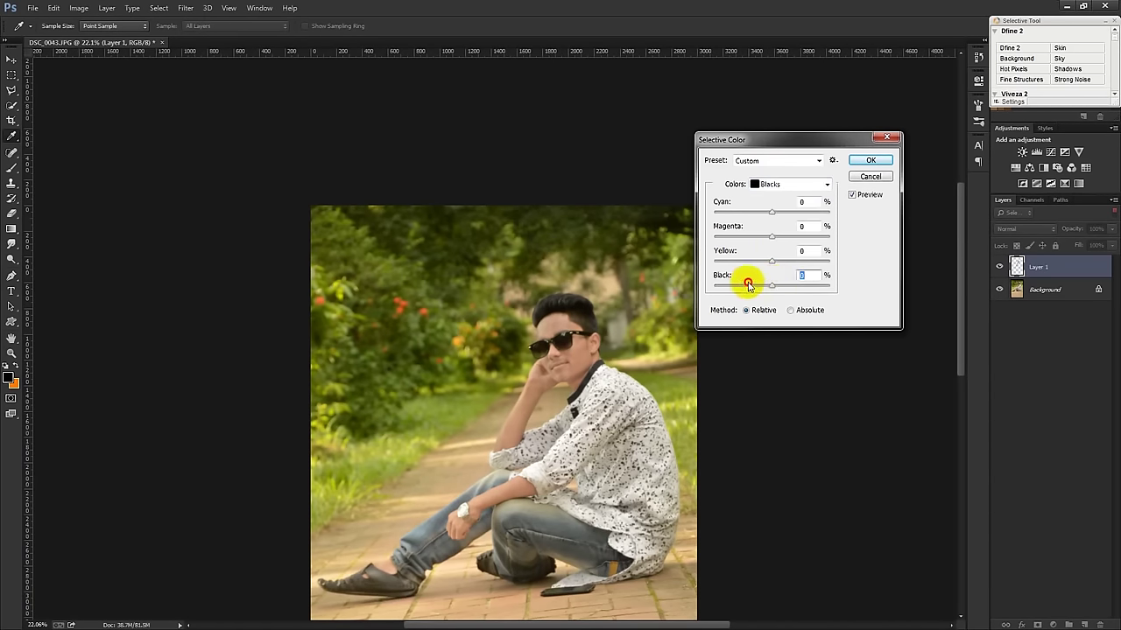
{"action": "left_click", "coordinate": [765, 184]}
{"action": "left_click", "coordinate": [772, 195]}
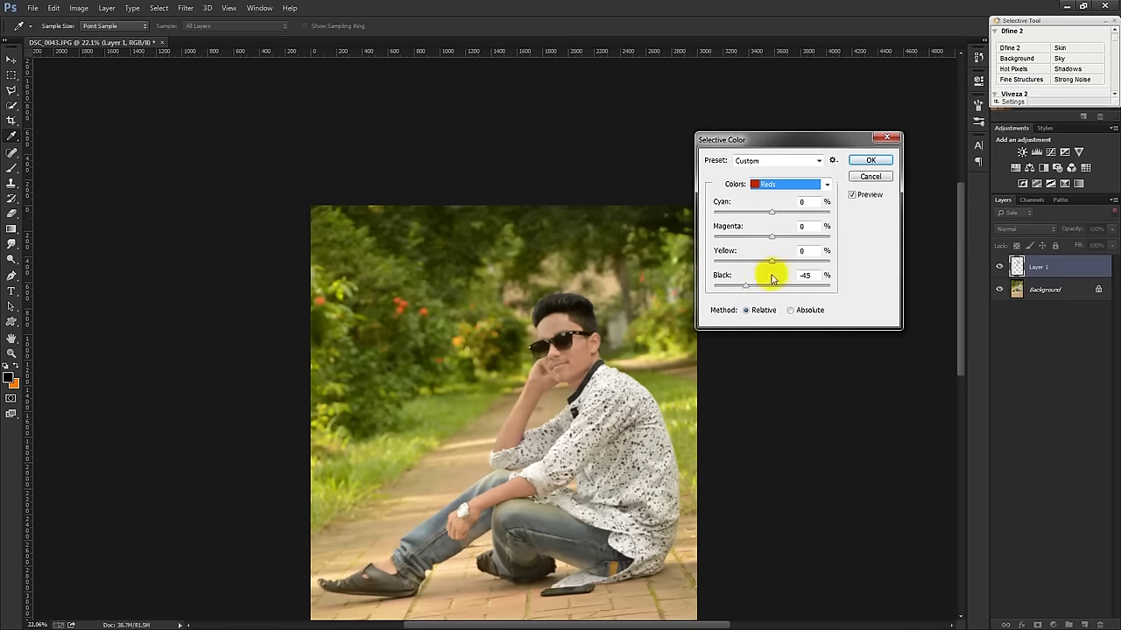
{"action": "mouse_move", "coordinate": [745, 285]}
{"action": "left_mouse_down"}
{"action": "mouse_move", "coordinate": [726, 286]}
{"action": "mouse_move", "coordinate": [747, 285]}
{"action": "left_mouse_up"}
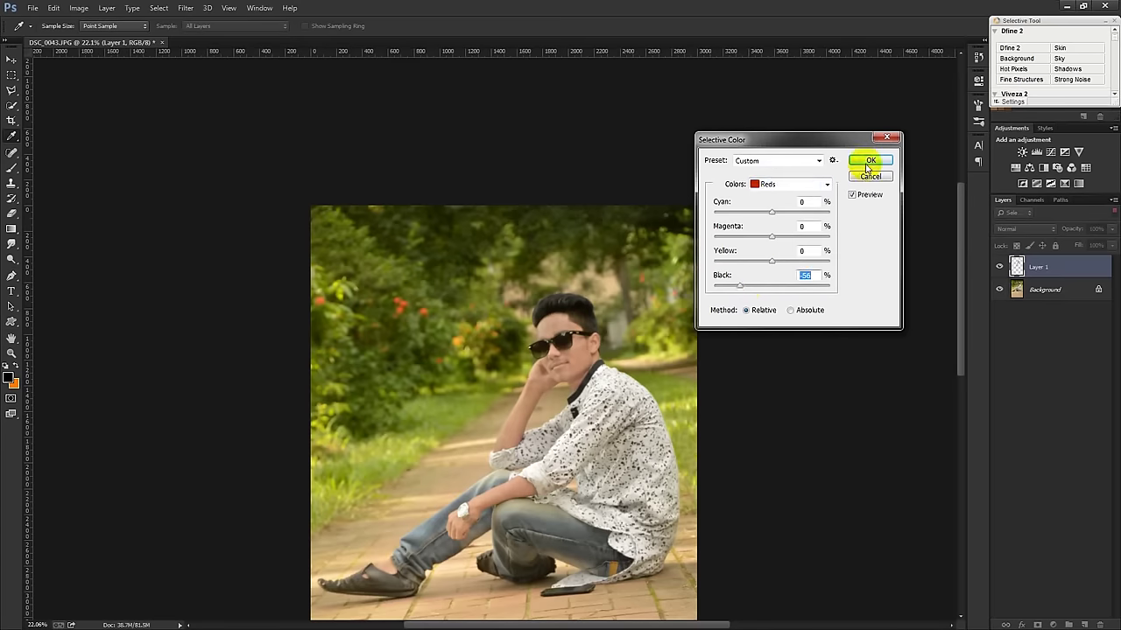
{"action": "left_click_drag", "start_coordinate": [740, 285], "coordinate": [743, 286]}
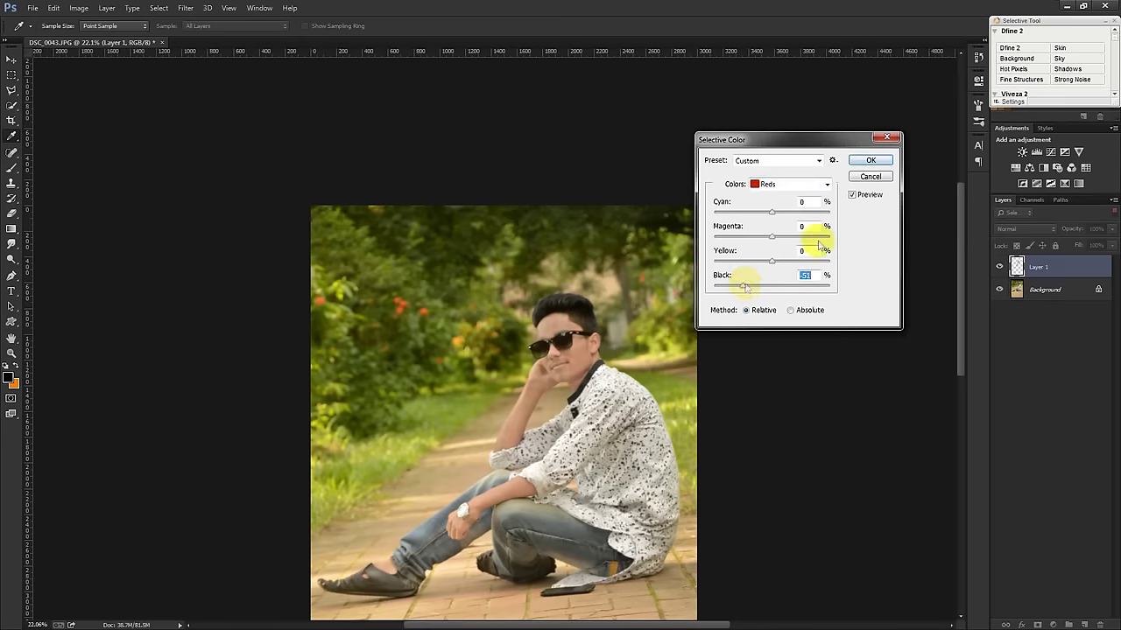
{"action": "left_click", "coordinate": [871, 160]}
{"action": "left_click", "coordinate": [79, 8]}
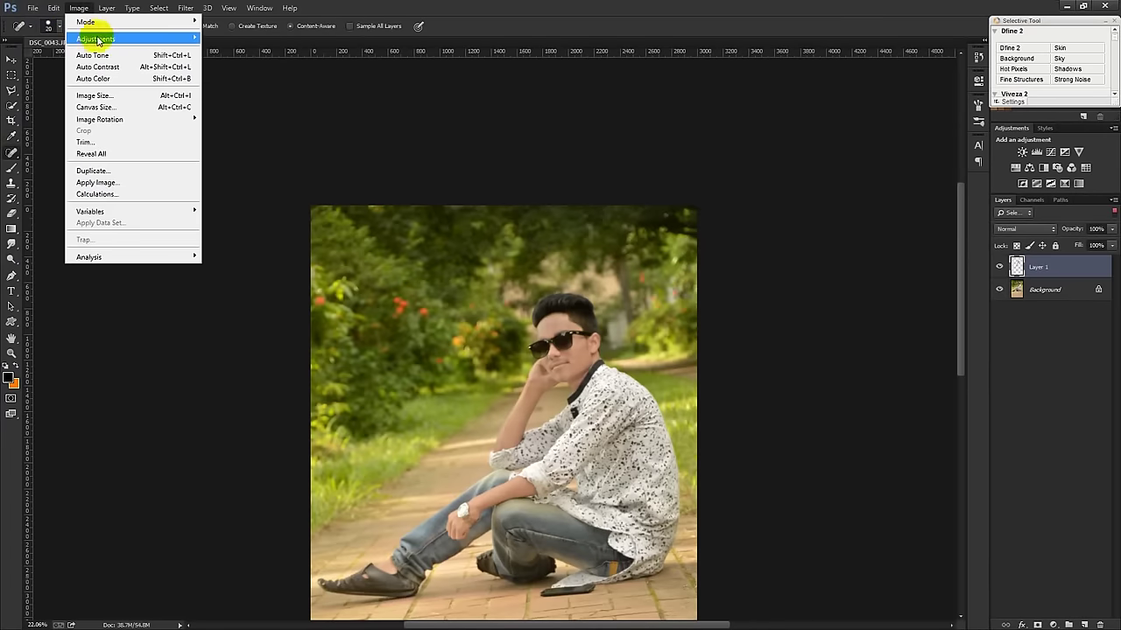
{"action": "mouse_move", "coordinate": [96, 39]}
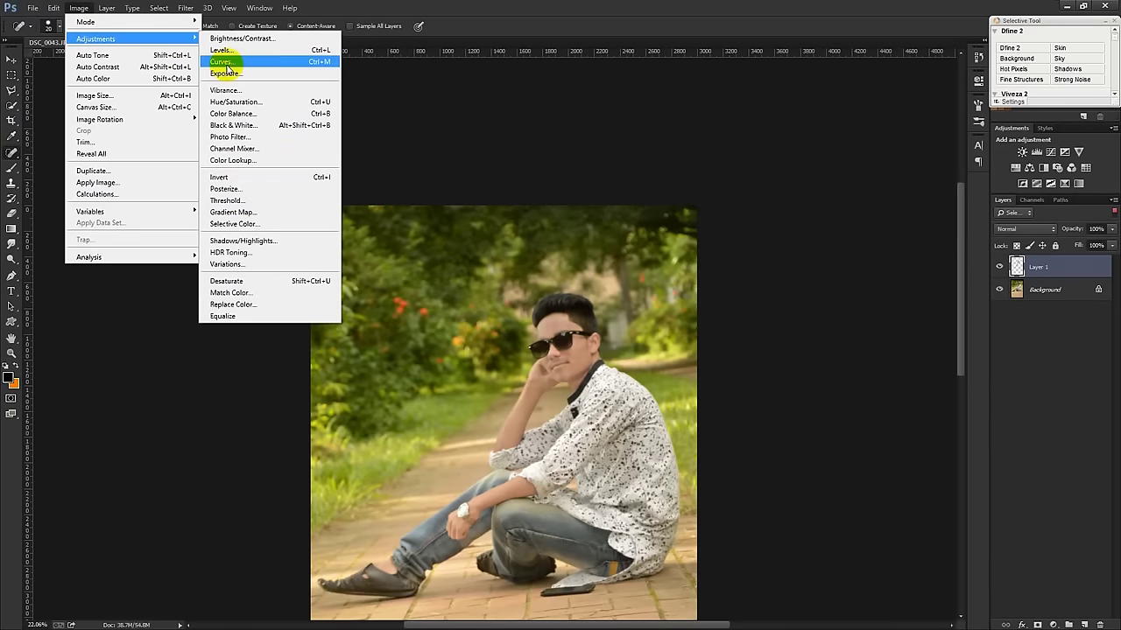
Apply a slight midtone brightening lift with Curves.
{"action": "left_click", "coordinate": [222, 61]}
{"action": "left_click_drag", "start_coordinate": [980, 295], "coordinate": [974, 298]}
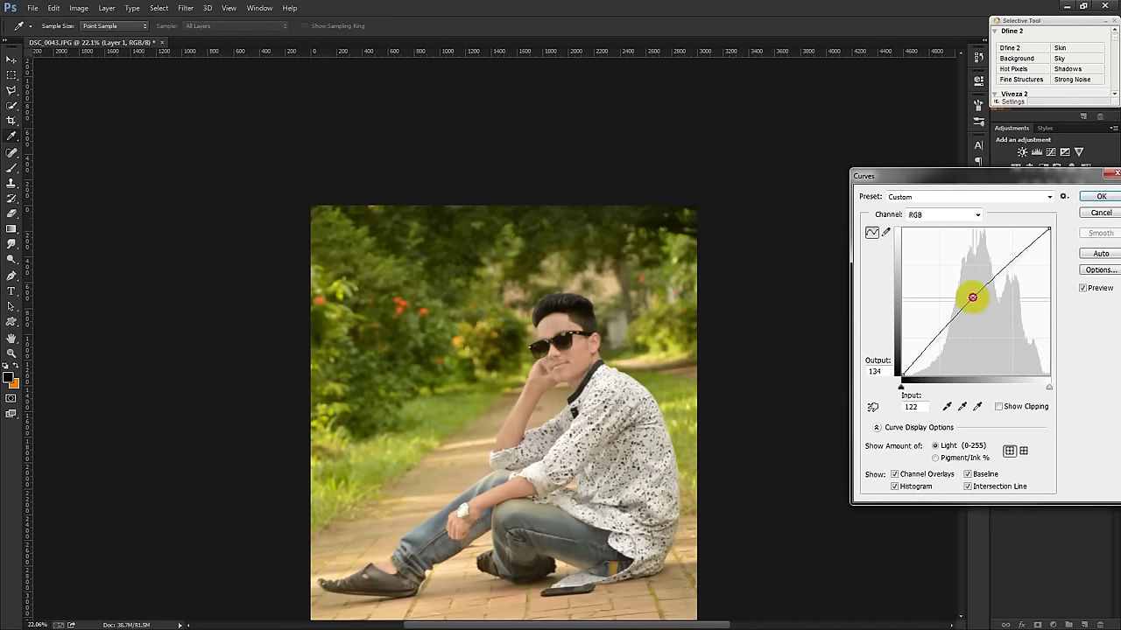
{"action": "left_click", "coordinate": [1100, 196]}
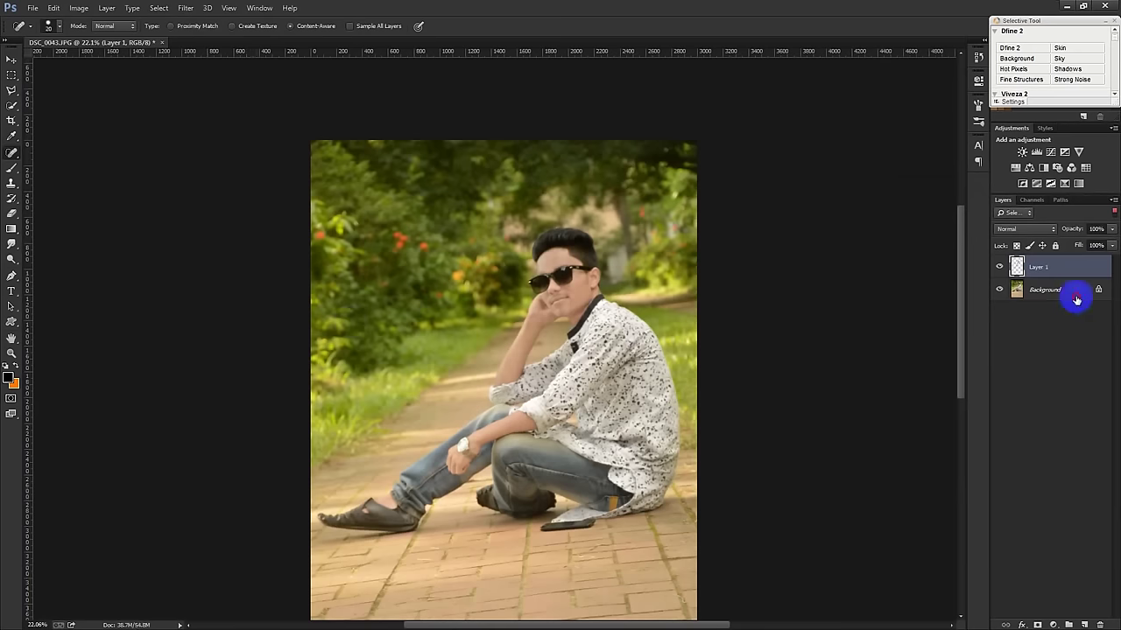
Preview HDR Toning on the flattened Background, then cancel it to keep Layer 1.
{"action": "left_click", "coordinate": [1074, 293]}
{"action": "left_click", "coordinate": [78, 7]}
{"action": "mouse_move", "coordinate": [131, 39]}
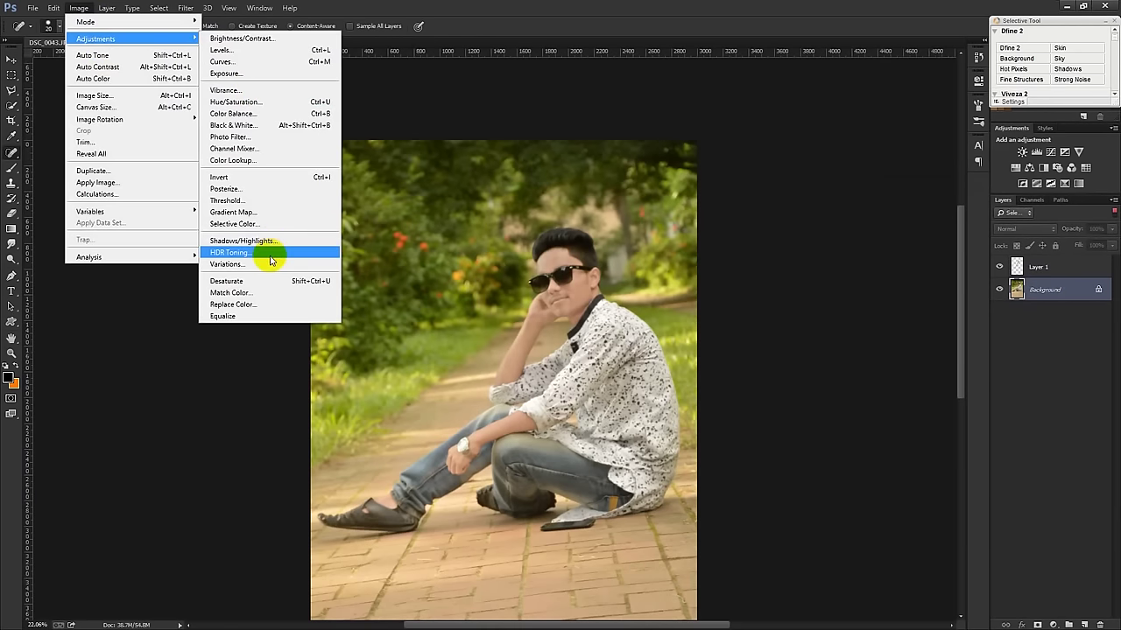
{"action": "left_click", "coordinate": [268, 254]}
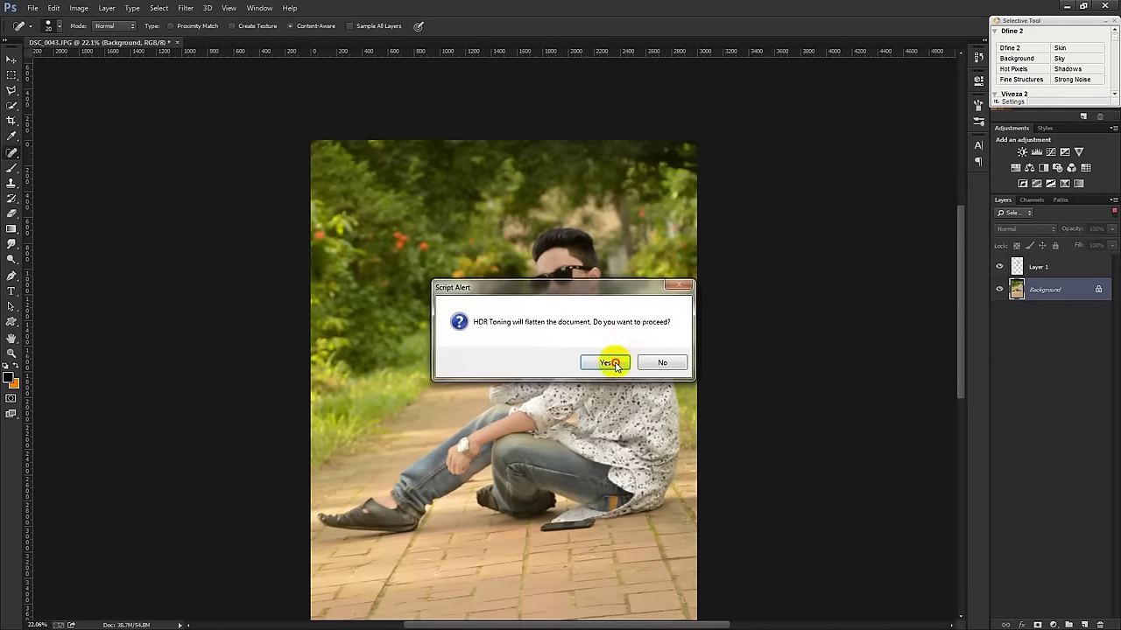
{"action": "left_click", "coordinate": [615, 361]}
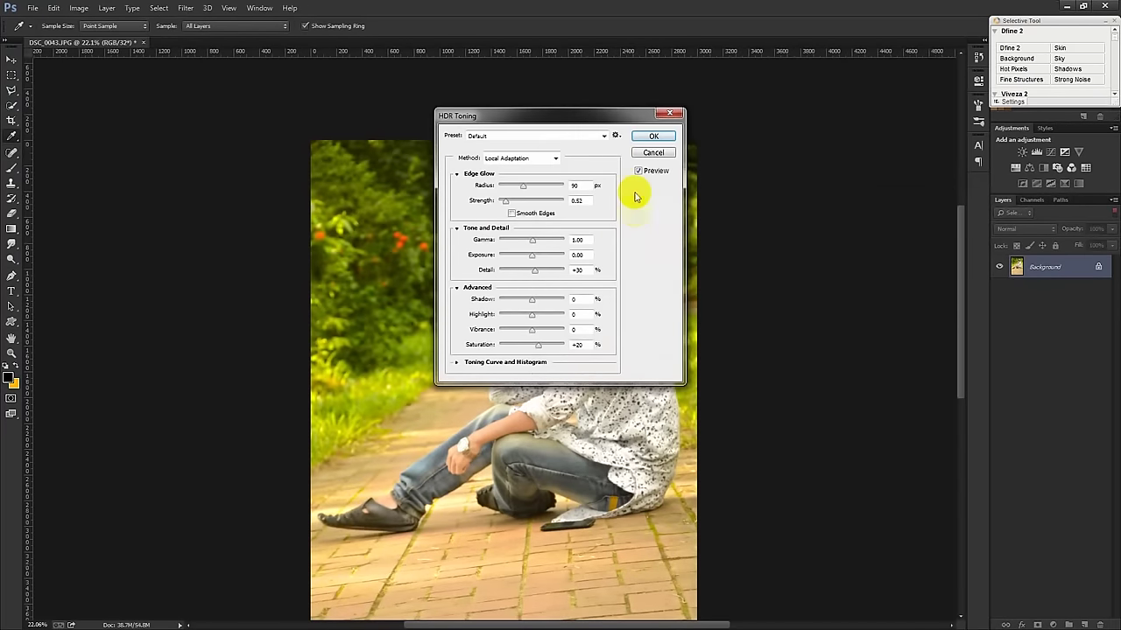
{"action": "mouse_move", "coordinate": [587, 118]}
{"action": "left_mouse_down"}
{"action": "mouse_move", "coordinate": [959, 85]}
{"action": "mouse_move", "coordinate": [858, 93]}
{"action": "left_mouse_up"}
{"action": "left_click", "coordinate": [880, 100]}
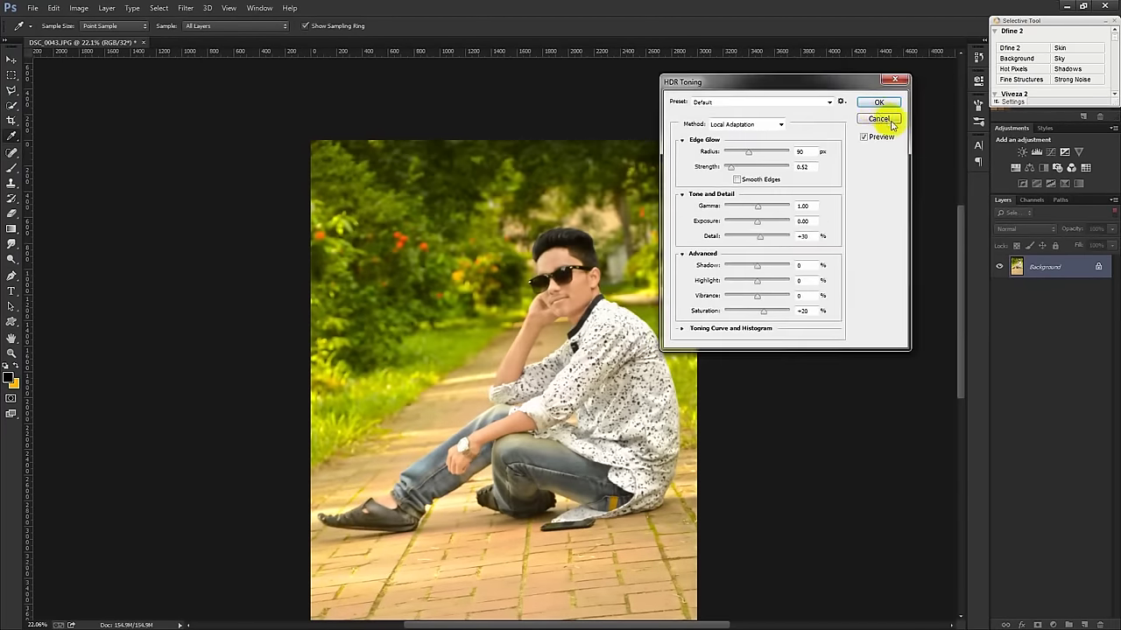
{"action": "key", "text": "ctrl+shift+alt+n"}
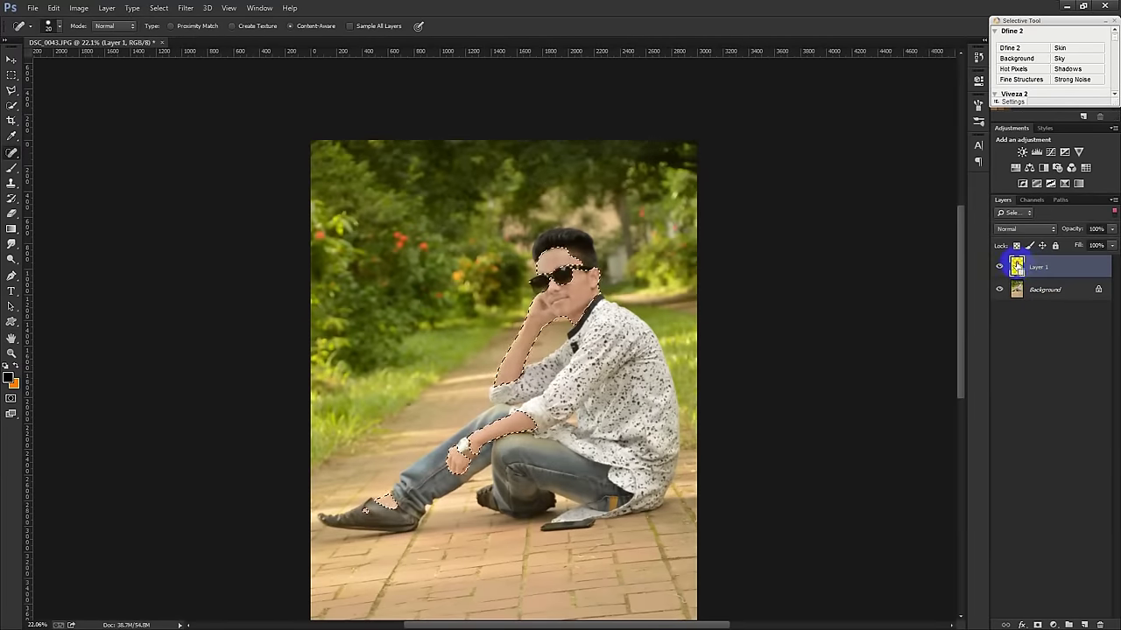
Copy Layer 1's skin areas, then select Background and clear the selection.
{"action": "right_click", "coordinate": [1016, 266]}
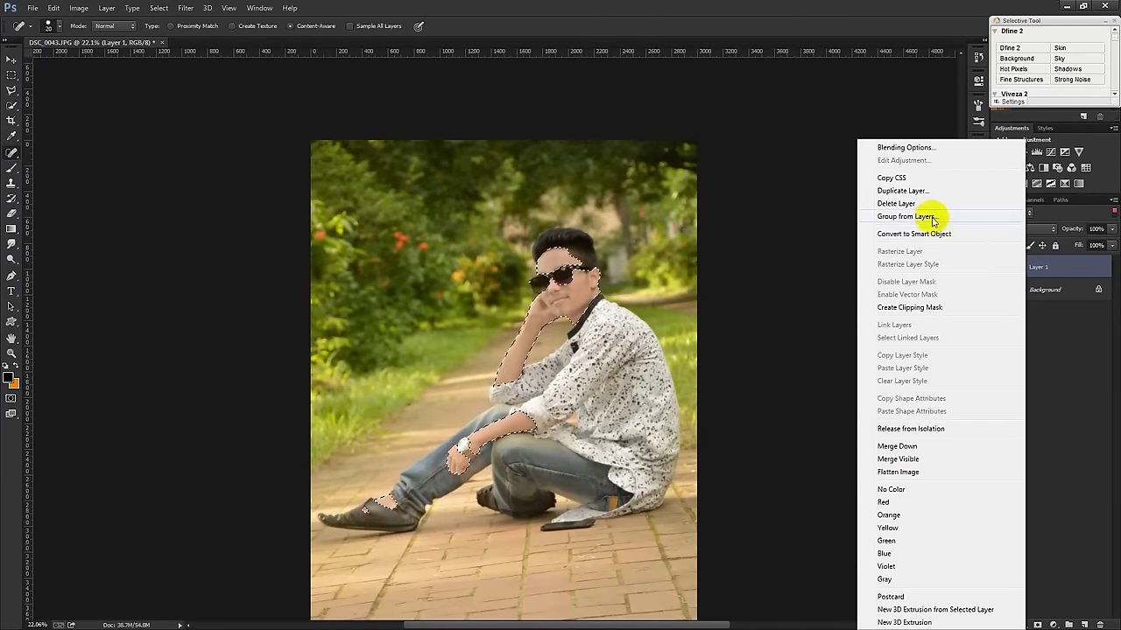
{"action": "left_click", "coordinate": [689, 124]}
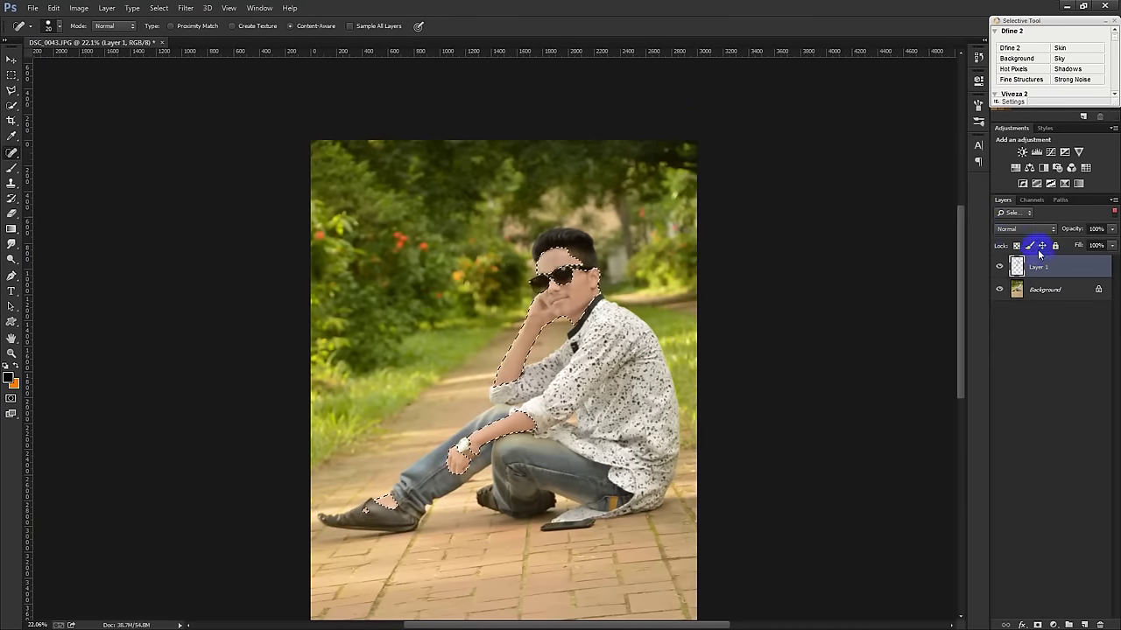
{"action": "left_click", "coordinate": [54, 8]}
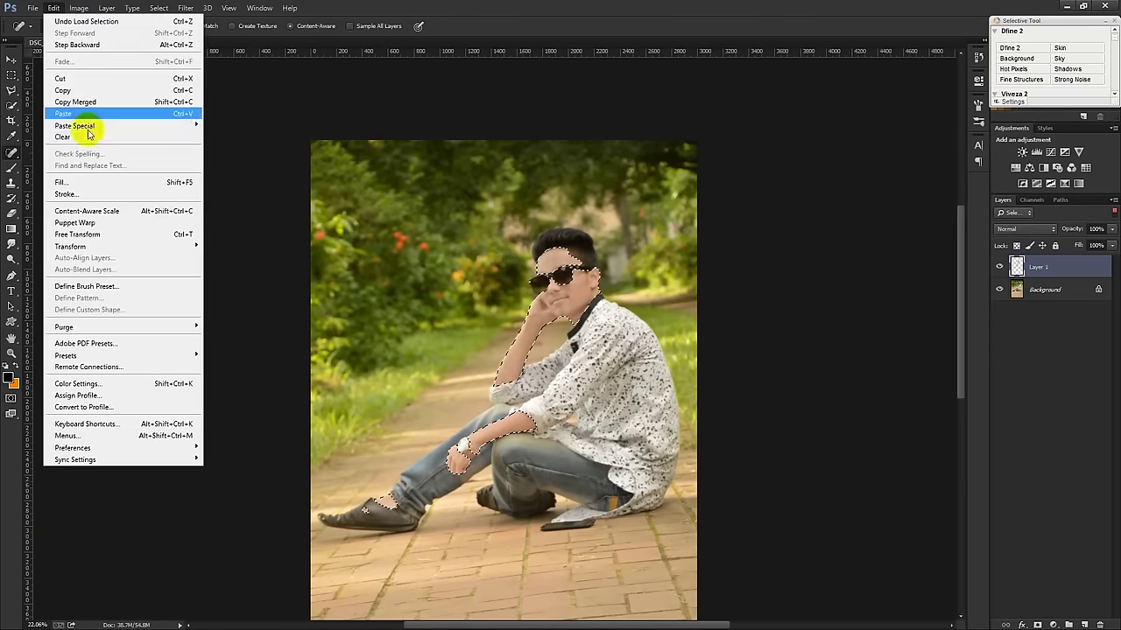
{"action": "left_click", "coordinate": [70, 90]}
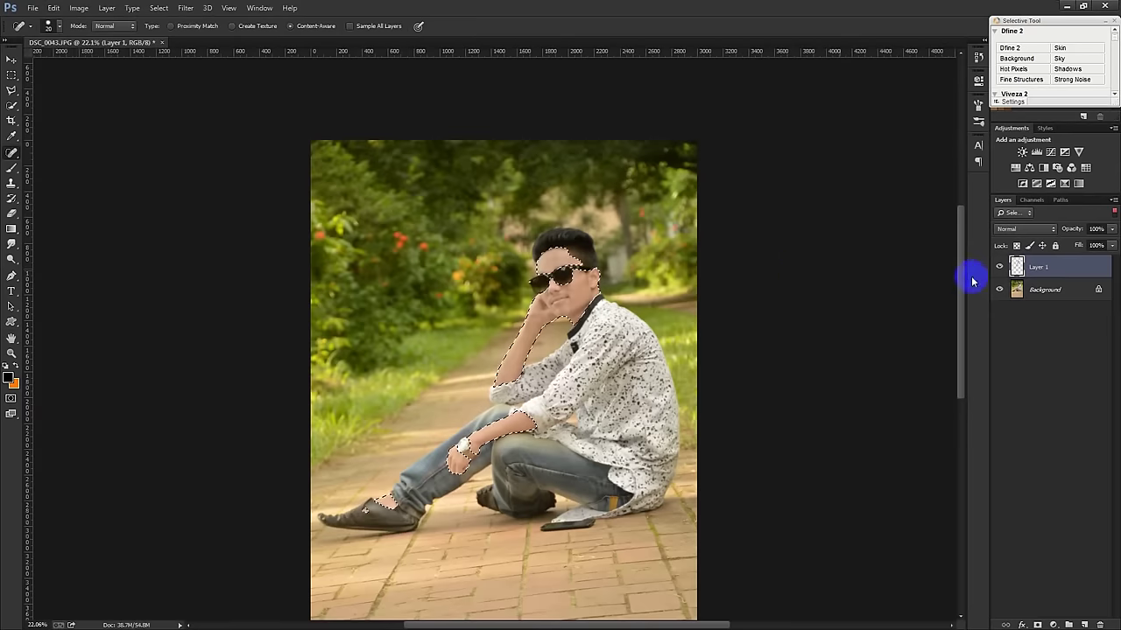
{"action": "left_click", "coordinate": [80, 7]}
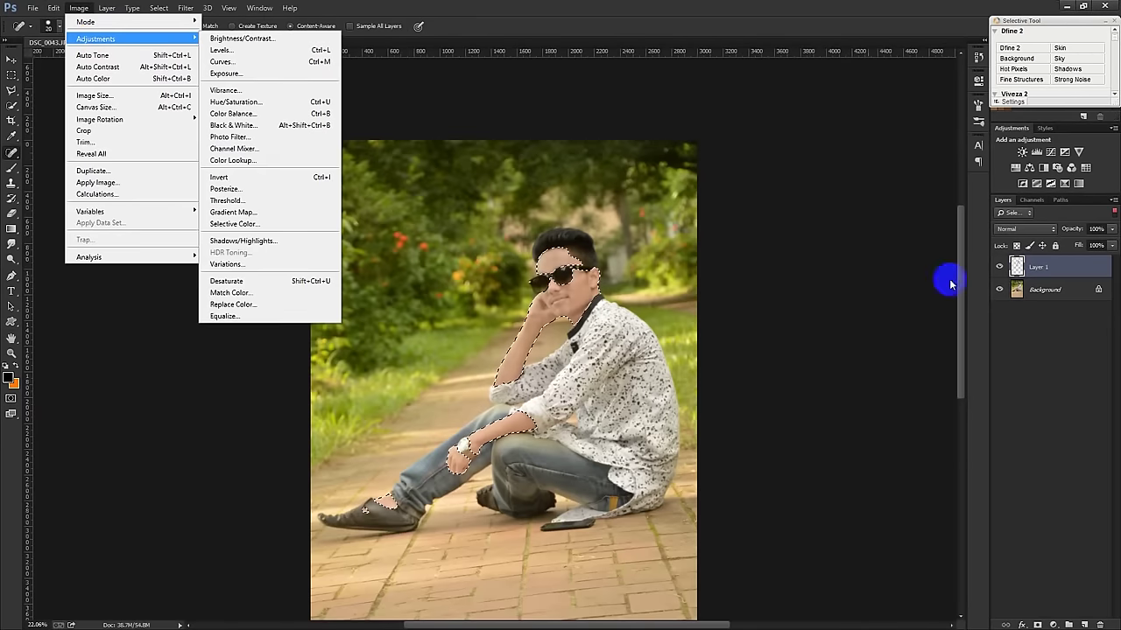
{"action": "left_click", "coordinate": [1015, 291]}
{"action": "key", "text": "ctrl+d"}
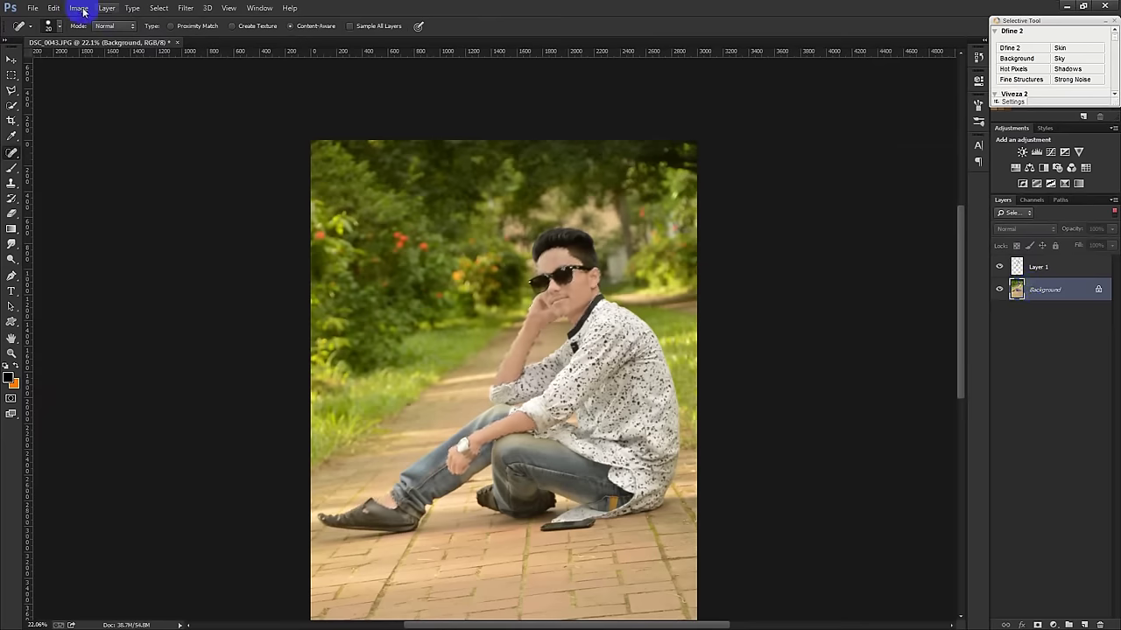
Flatten and apply HDR Toning with Radius 282 px and Saturation +100.
{"action": "left_click", "coordinate": [79, 8]}
{"action": "mouse_move", "coordinate": [97, 39]}
{"action": "left_click", "coordinate": [263, 252]}
{"action": "left_click", "coordinate": [600, 359]}
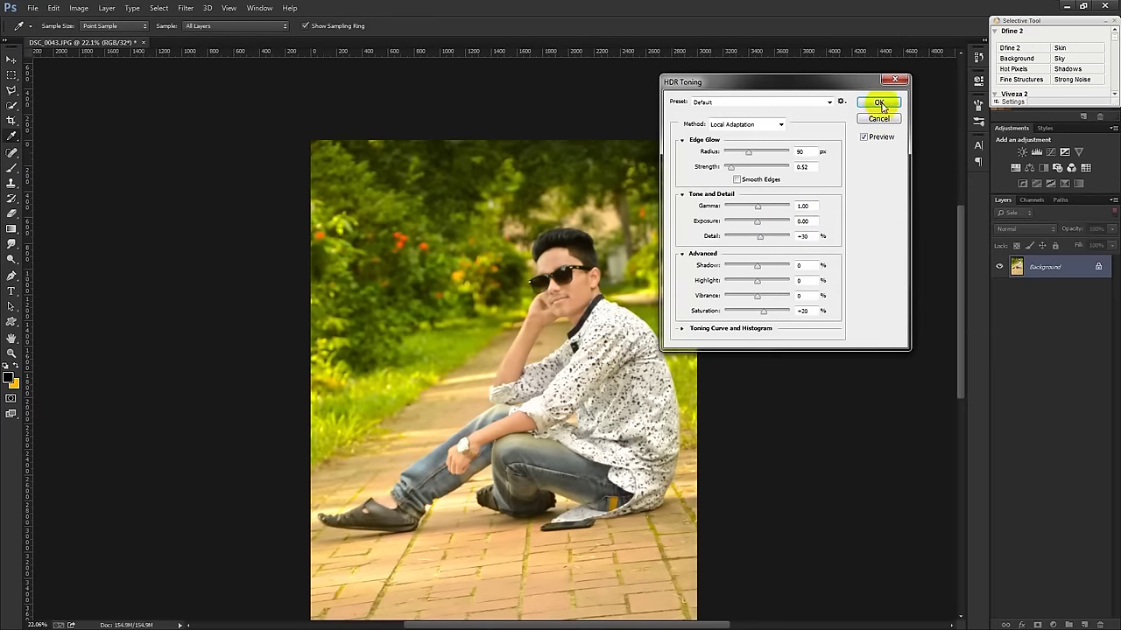
{"action": "left_click_drag", "start_coordinate": [753, 156], "coordinate": [767, 158]}
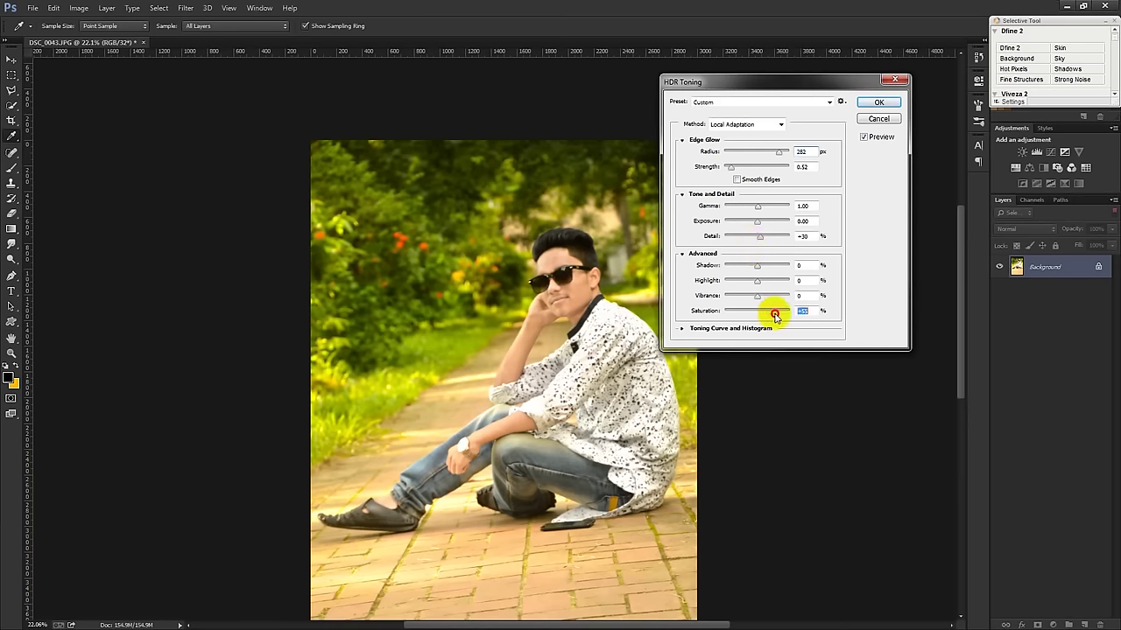
{"action": "left_click_drag", "start_coordinate": [775, 317], "coordinate": [784, 317]}
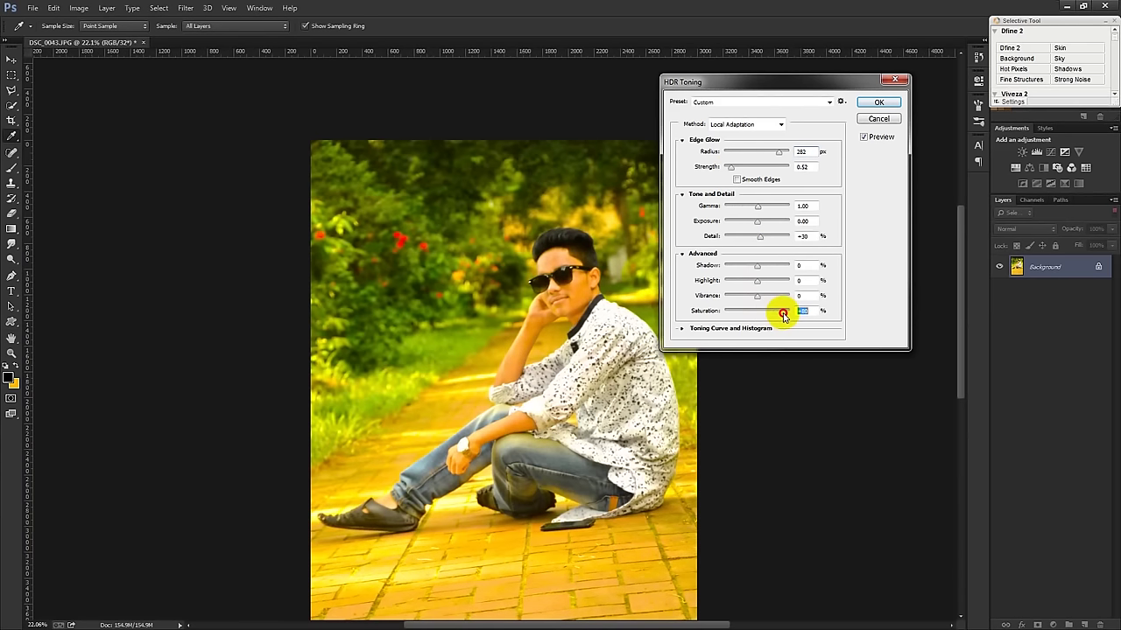
{"action": "left_click_drag", "start_coordinate": [775, 316], "coordinate": [792, 317]}
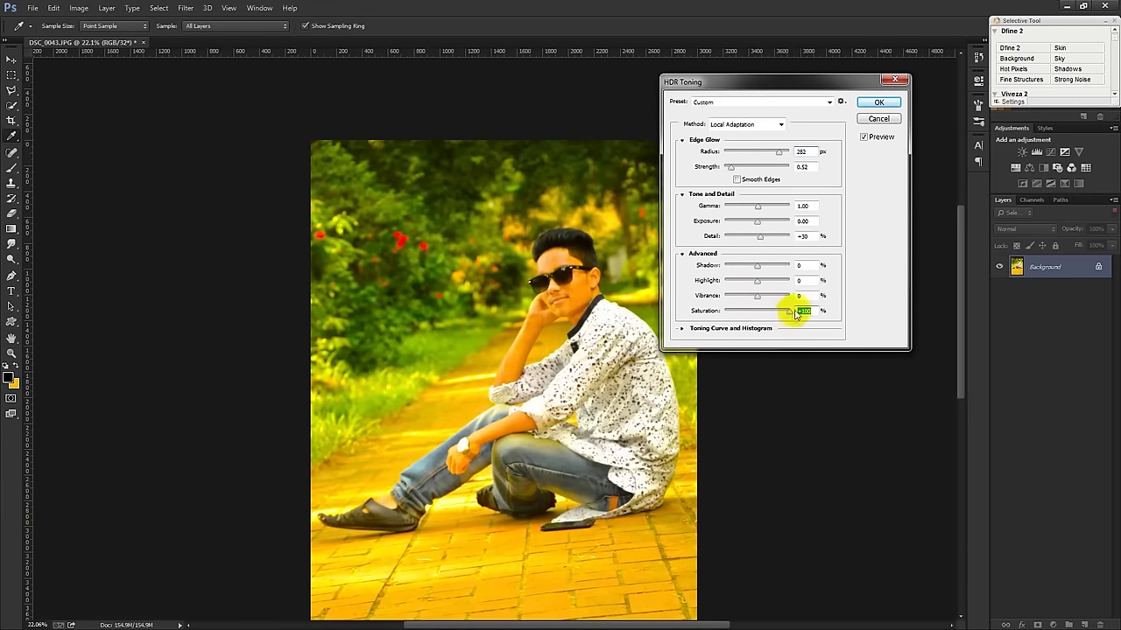
{"action": "left_click", "coordinate": [878, 102]}
{"action": "key", "text": "j"}
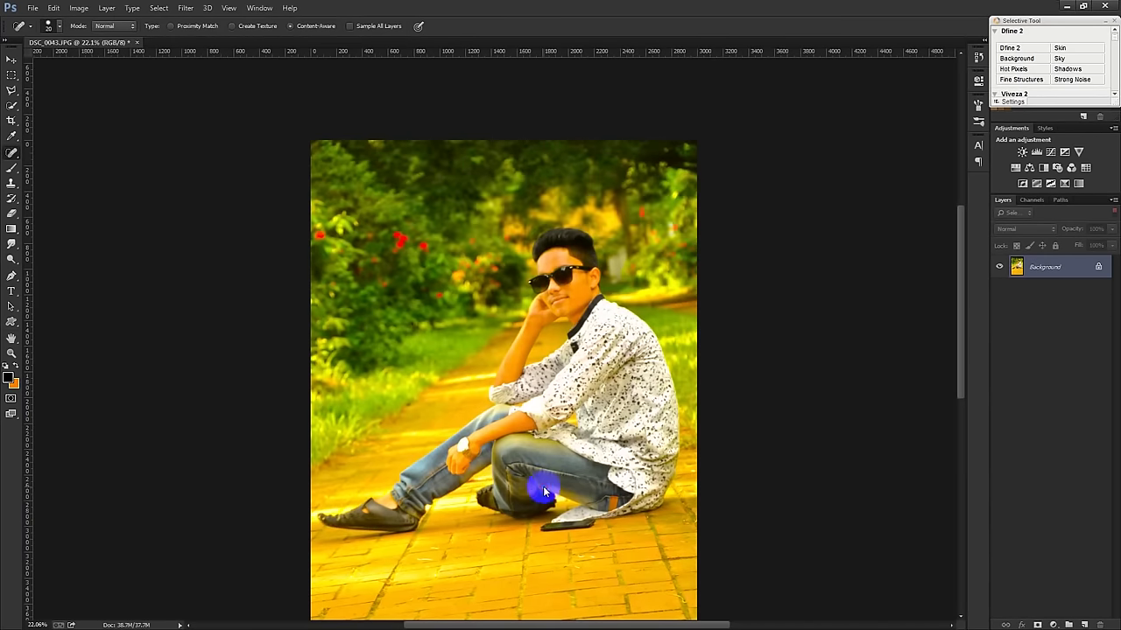
Align the pasted skin layer over the man's face and arm, then fit the image on screen.
{"action": "scroll", "coordinate": [555, 501], "scroll_direction": "down", "scroll_amount": 2}
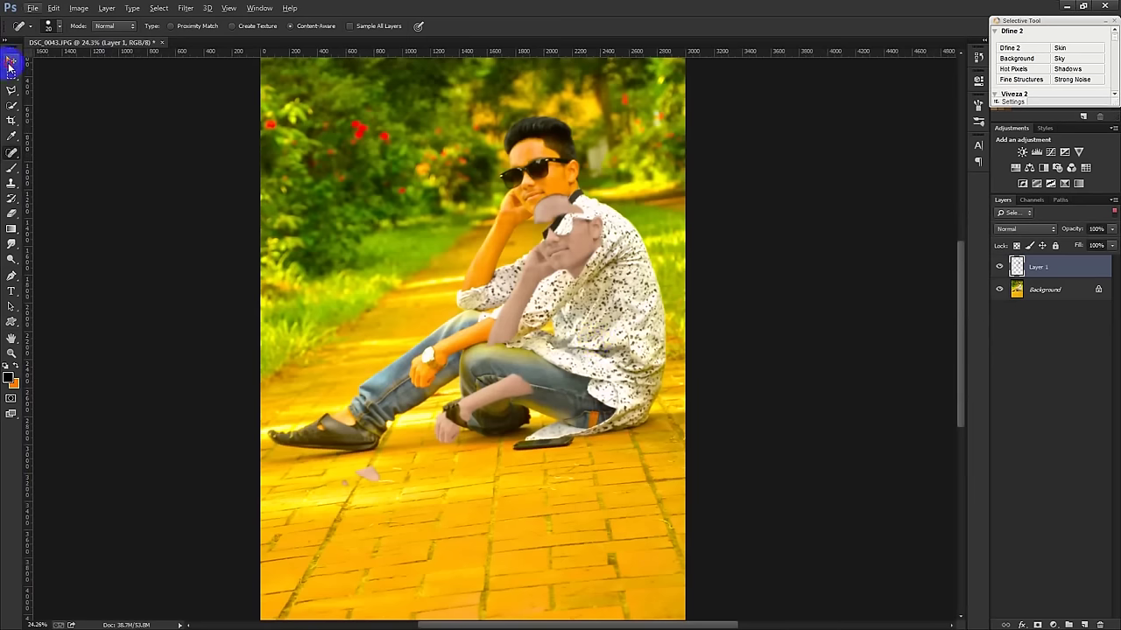
{"action": "left_click", "coordinate": [11, 58]}
{"action": "left_click_drag", "start_coordinate": [597, 247], "coordinate": [569, 191]}
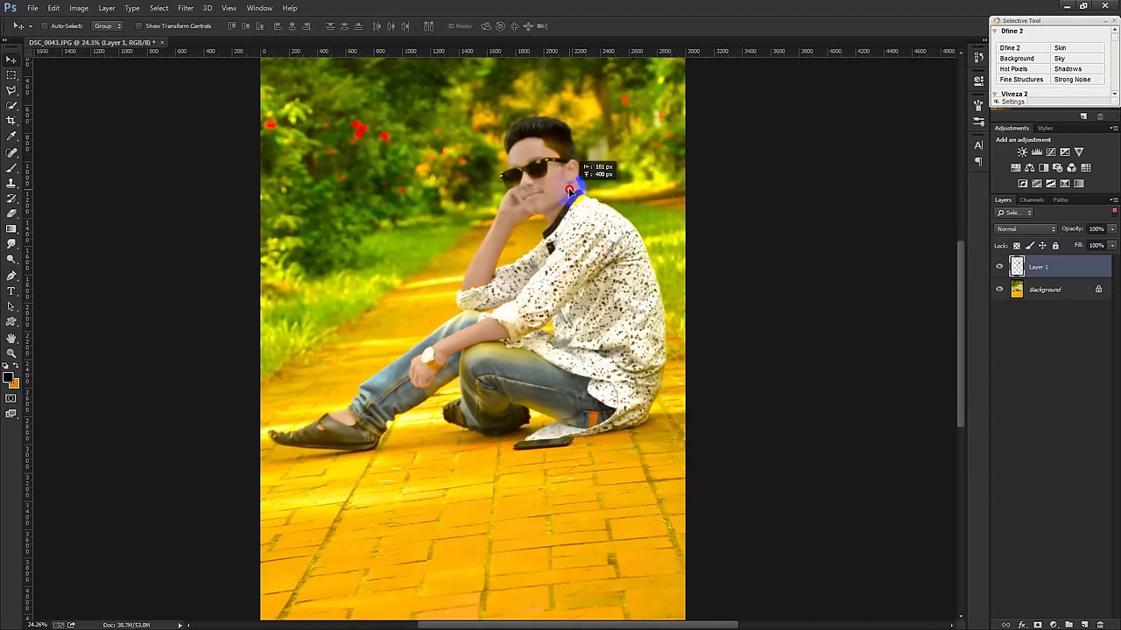
{"action": "scroll", "coordinate": [447, 317], "scroll_direction": "up", "scroll_amount": 3}
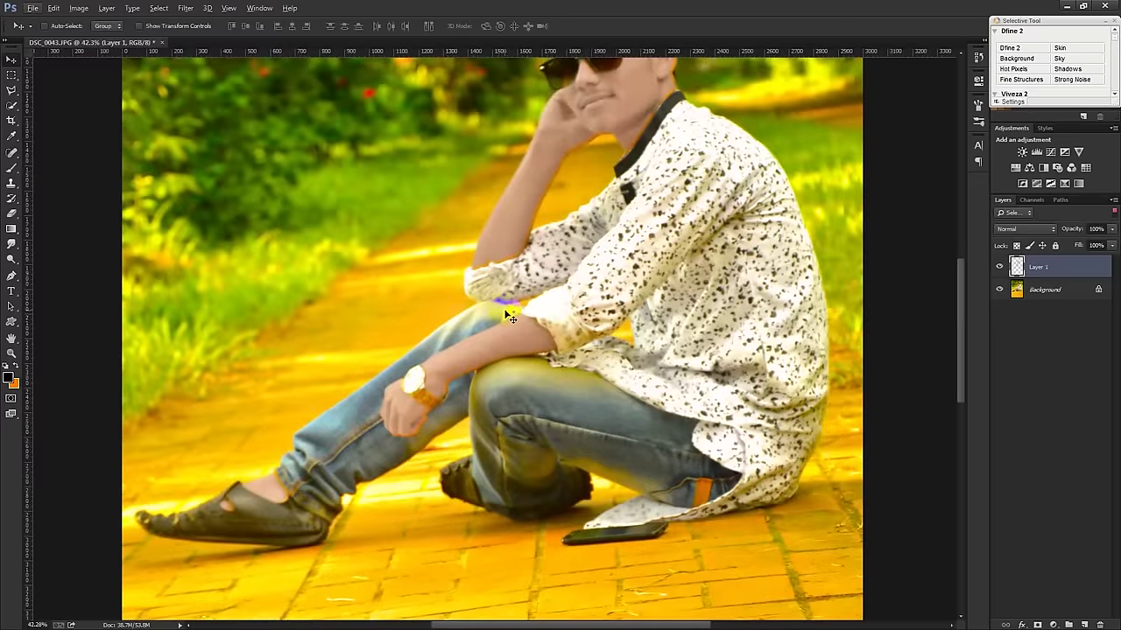
{"action": "key", "text": "alt+e"}
{"action": "key", "text": "Escape"}
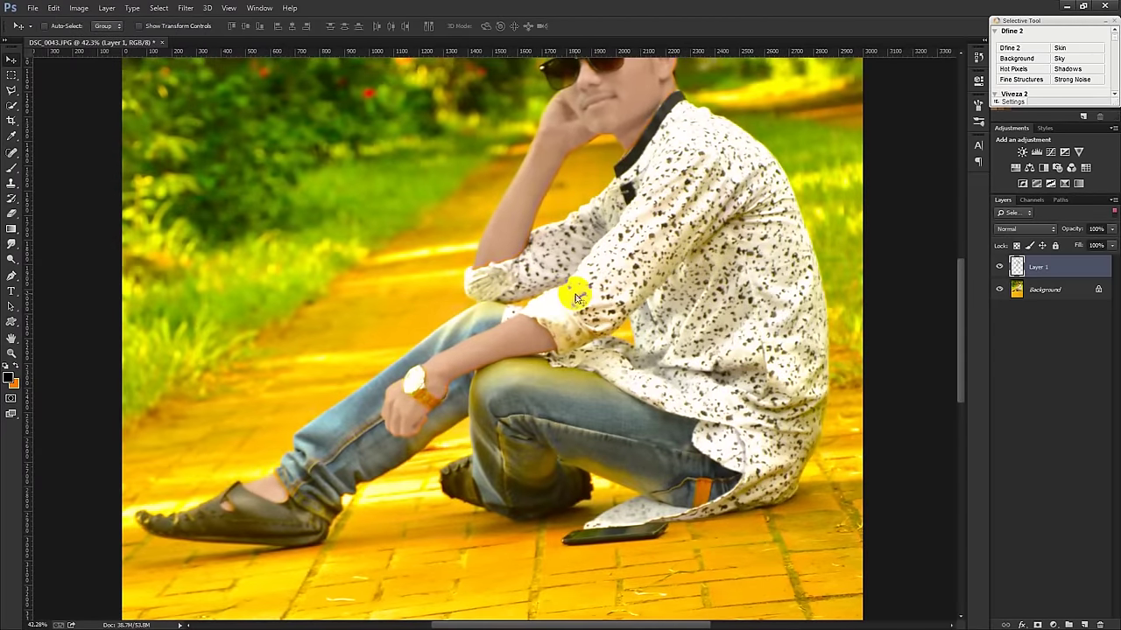
{"action": "scroll", "coordinate": [577, 314], "scroll_direction": "up", "scroll_amount": 3}
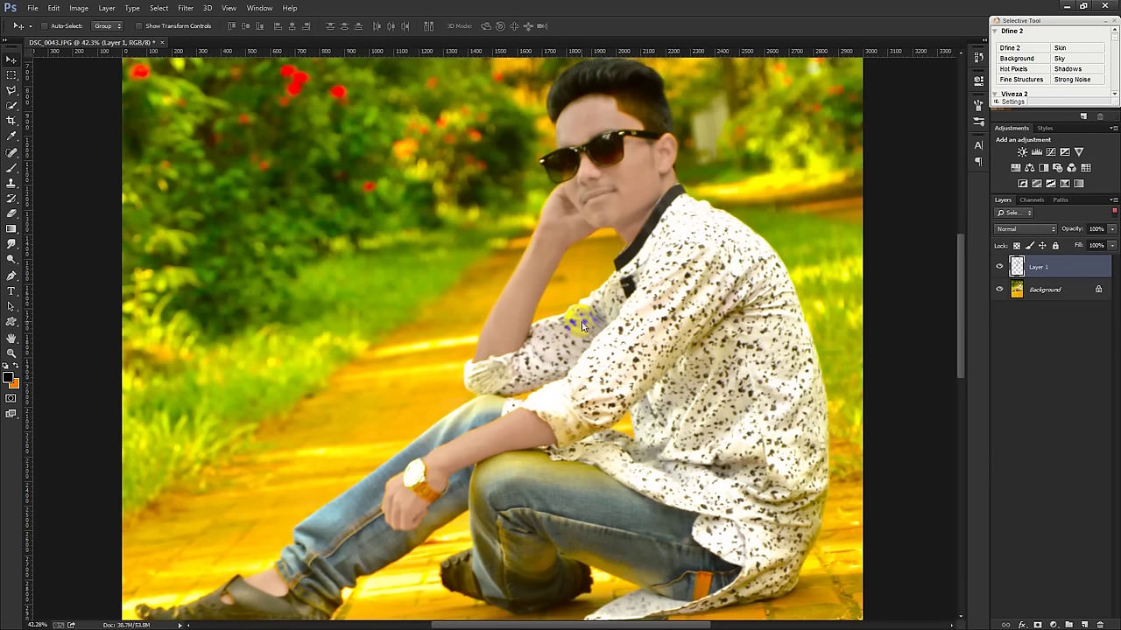
{"action": "key", "text": "ctrl+0"}
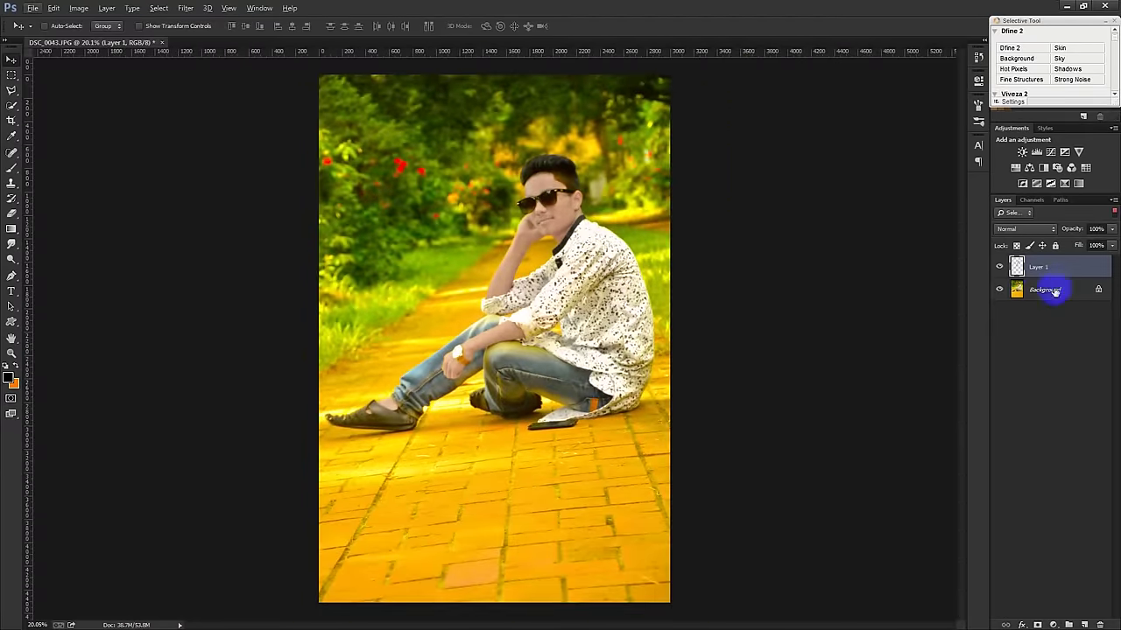
In Selective Color on Background, adjust Reds' black and cyan and add black to Greens.
{"action": "left_click", "coordinate": [1047, 289]}
{"action": "left_click", "coordinate": [186, 8]}
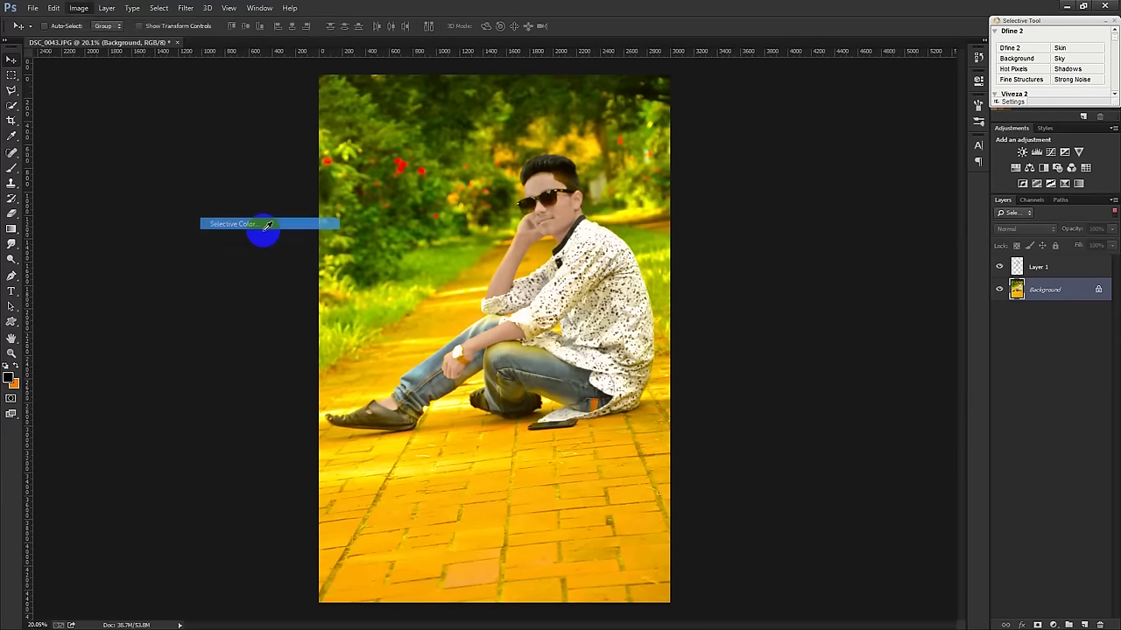
{"action": "left_click", "coordinate": [233, 224]}
{"action": "mouse_move", "coordinate": [771, 285]}
{"action": "left_mouse_down"}
{"action": "mouse_move", "coordinate": [731, 289]}
{"action": "mouse_move", "coordinate": [803, 290]}
{"action": "mouse_move", "coordinate": [779, 292]}
{"action": "left_mouse_up"}
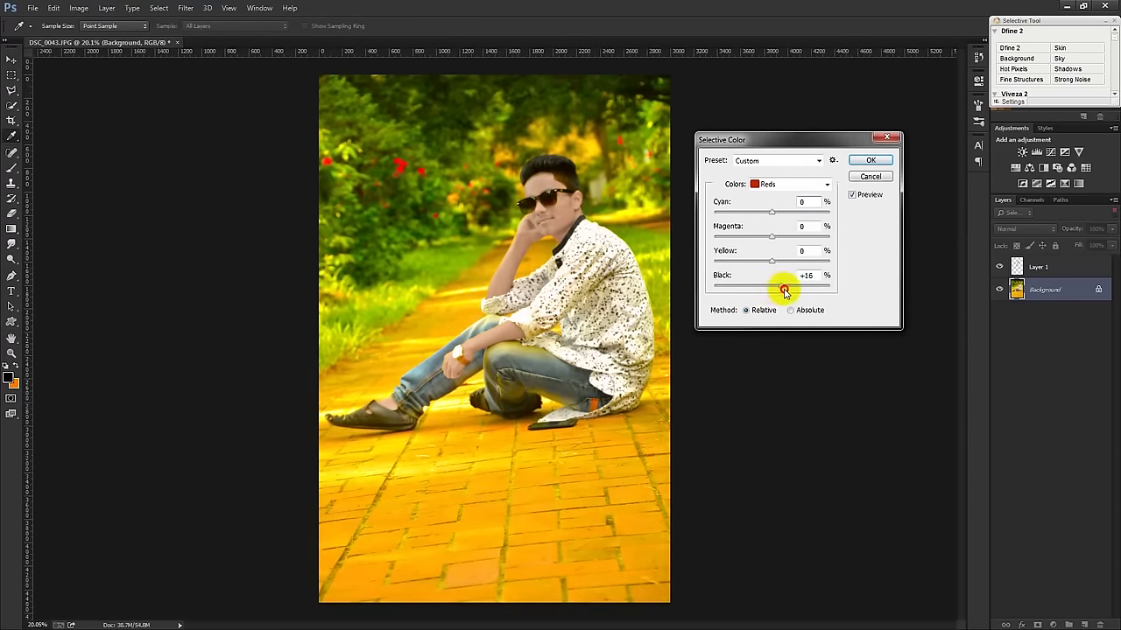
{"action": "mouse_move", "coordinate": [772, 216]}
{"action": "left_mouse_down"}
{"action": "mouse_move", "coordinate": [741, 215]}
{"action": "mouse_move", "coordinate": [805, 215]}
{"action": "mouse_move", "coordinate": [794, 220]}
{"action": "left_mouse_up"}
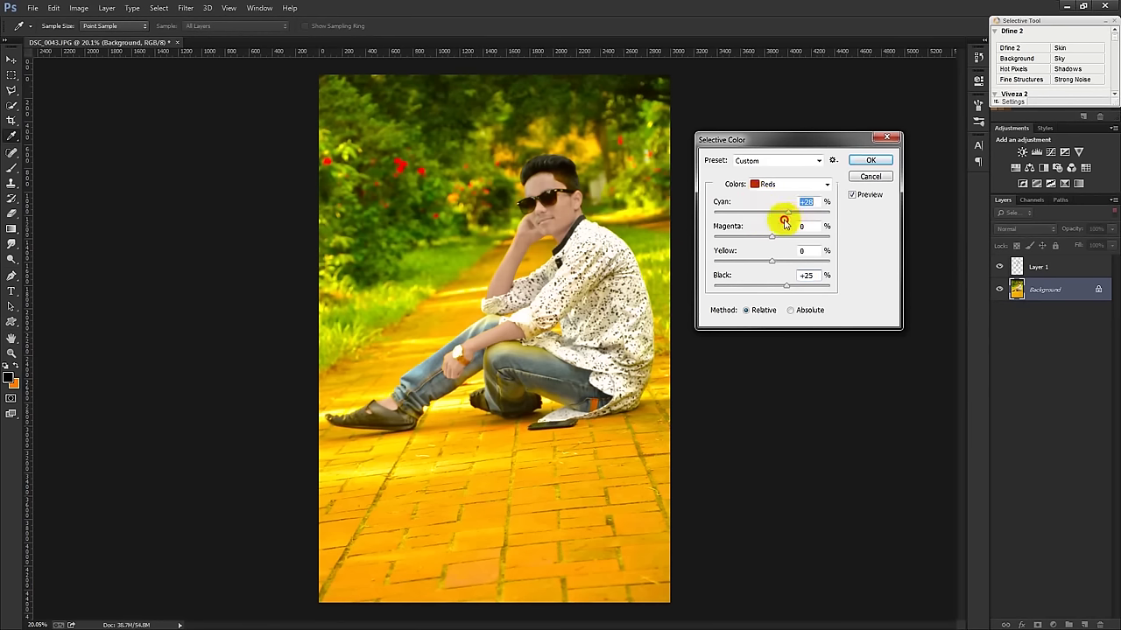
{"action": "left_click", "coordinate": [780, 185]}
{"action": "left_click", "coordinate": [775, 222]}
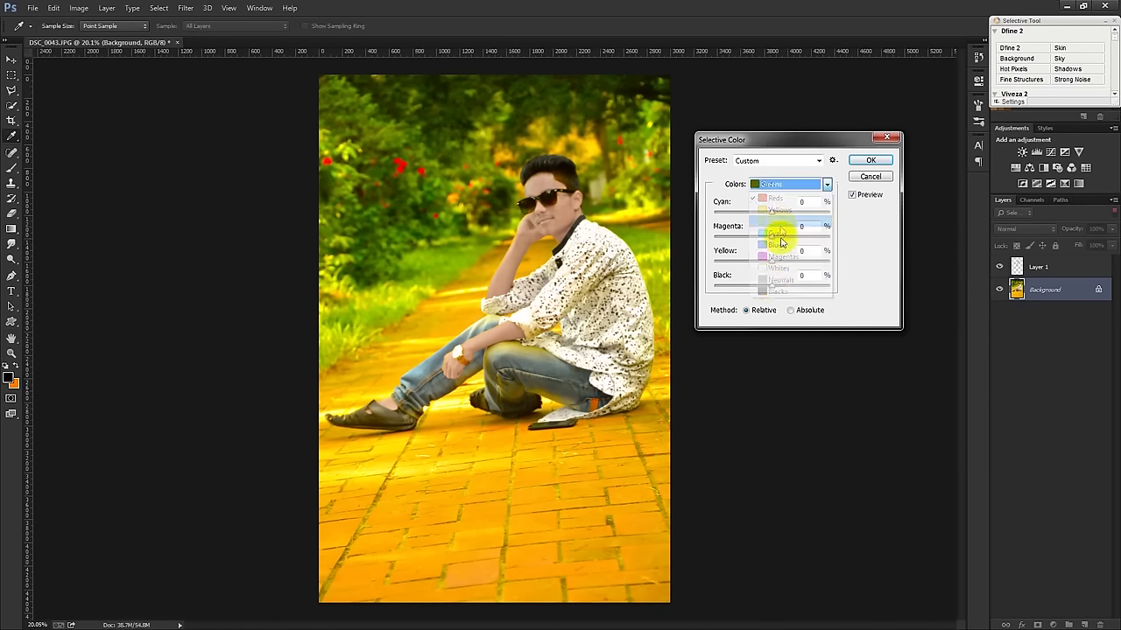
{"action": "mouse_move", "coordinate": [771, 287]}
{"action": "left_mouse_down"}
{"action": "mouse_move", "coordinate": [727, 285]}
{"action": "mouse_move", "coordinate": [799, 287]}
{"action": "left_mouse_up"}
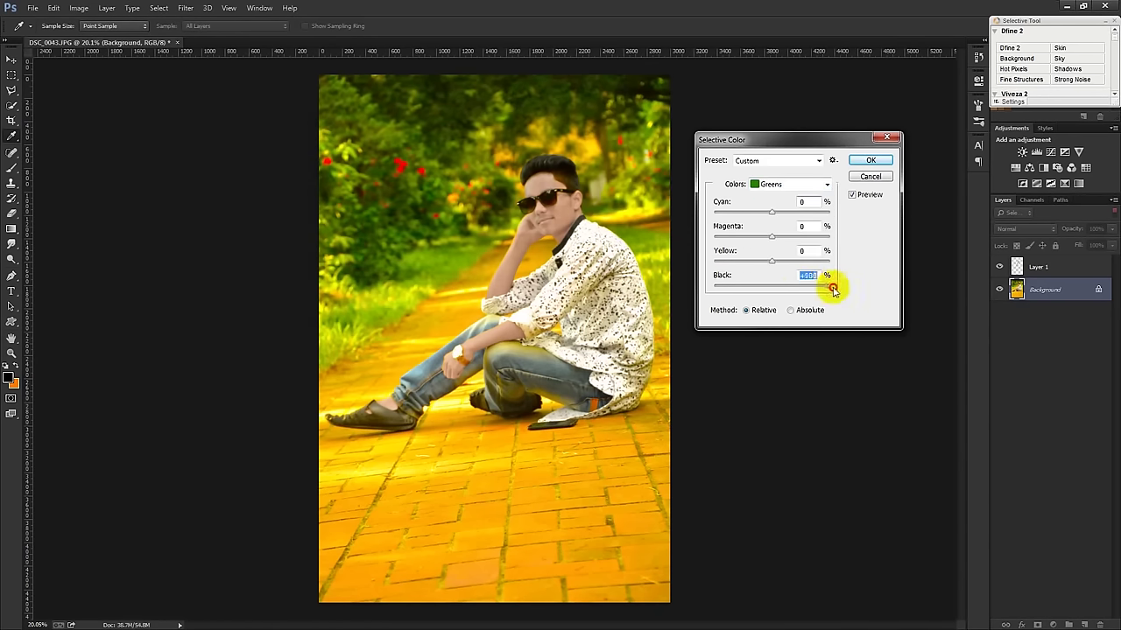
Add black to Yellows, Blacks and Neutrals (about +12%) and apply the adjustment.
{"action": "left_click", "coordinate": [778, 184]}
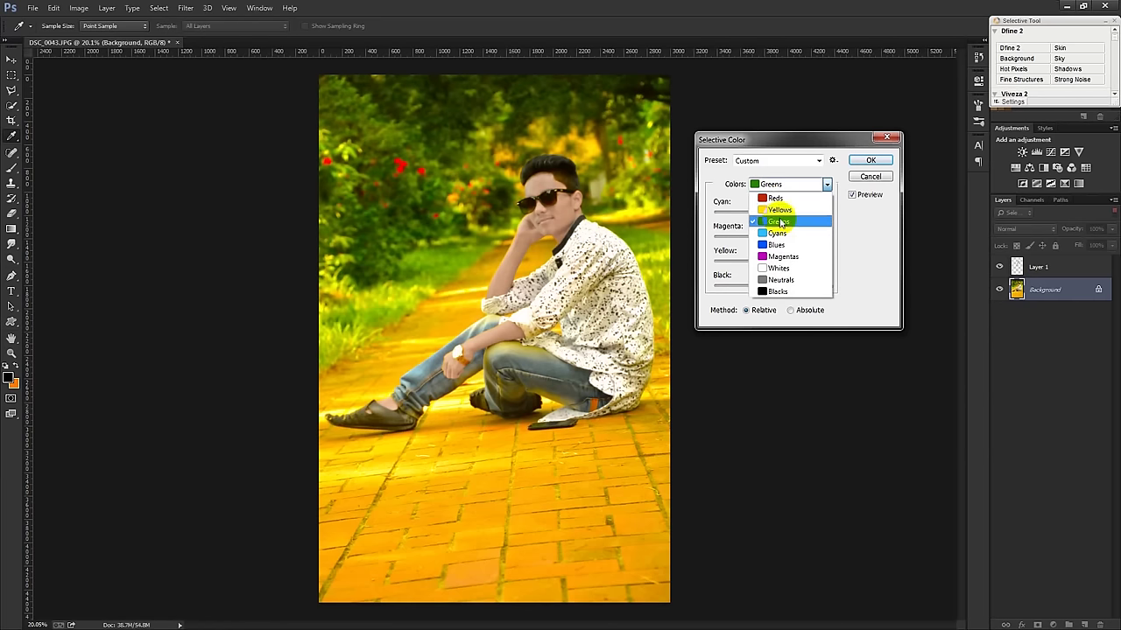
{"action": "left_click", "coordinate": [767, 210]}
{"action": "mouse_move", "coordinate": [771, 288]}
{"action": "left_mouse_down"}
{"action": "mouse_move", "coordinate": [807, 287]}
{"action": "mouse_move", "coordinate": [795, 289]}
{"action": "left_mouse_up"}
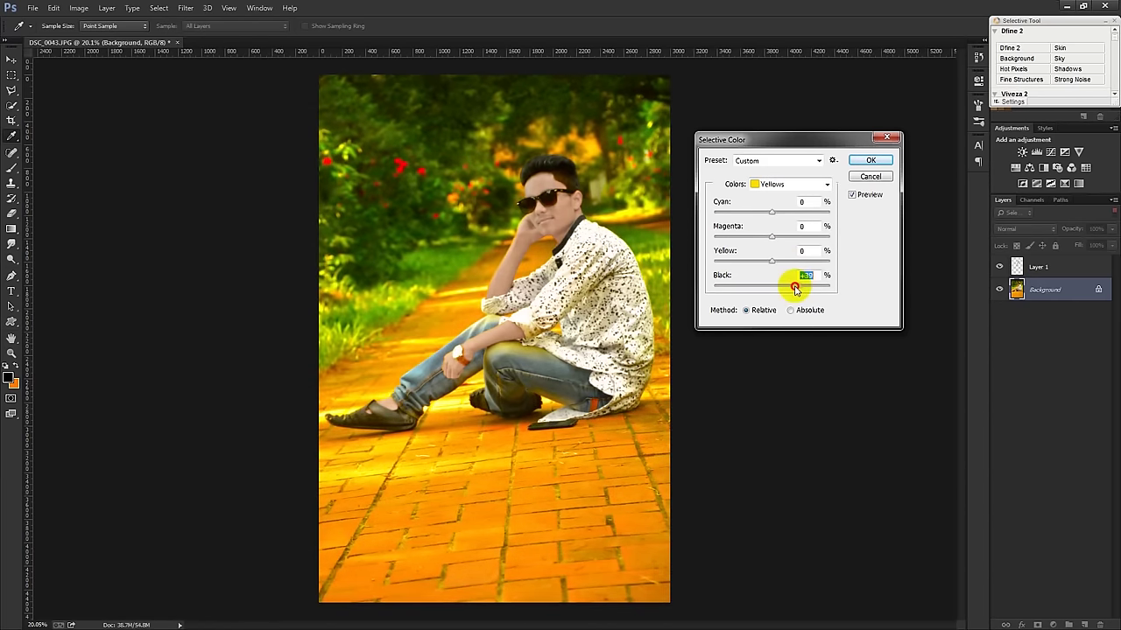
{"action": "left_click", "coordinate": [768, 186]}
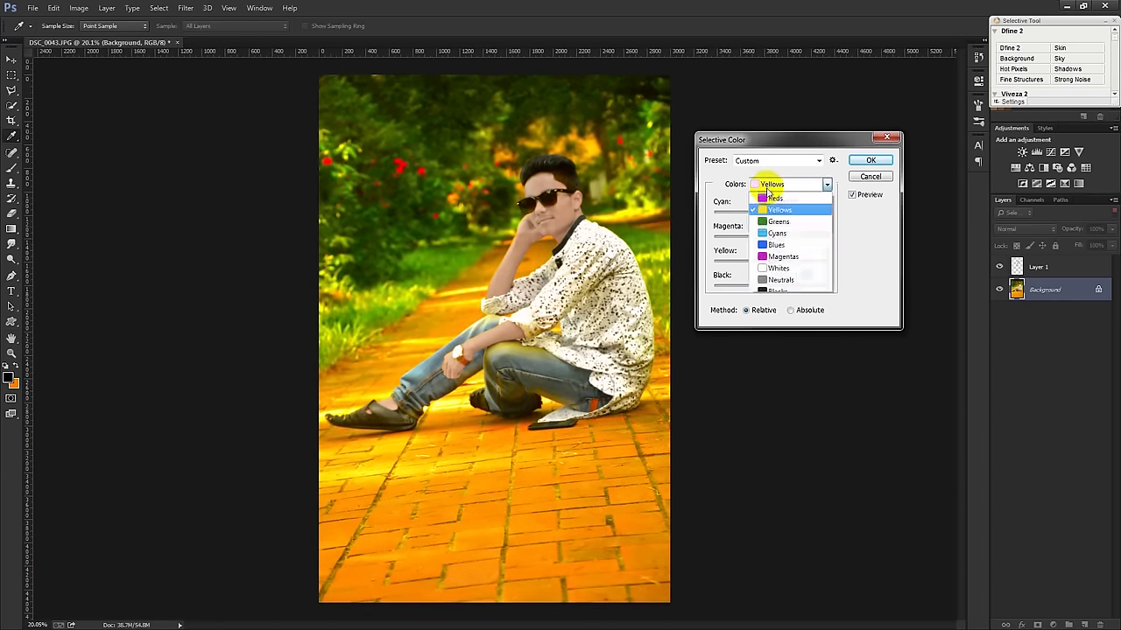
{"action": "left_click", "coordinate": [782, 293]}
{"action": "mouse_move", "coordinate": [773, 287]}
{"action": "left_mouse_down"}
{"action": "mouse_move", "coordinate": [786, 286]}
{"action": "mouse_move", "coordinate": [776, 286]}
{"action": "left_mouse_up"}
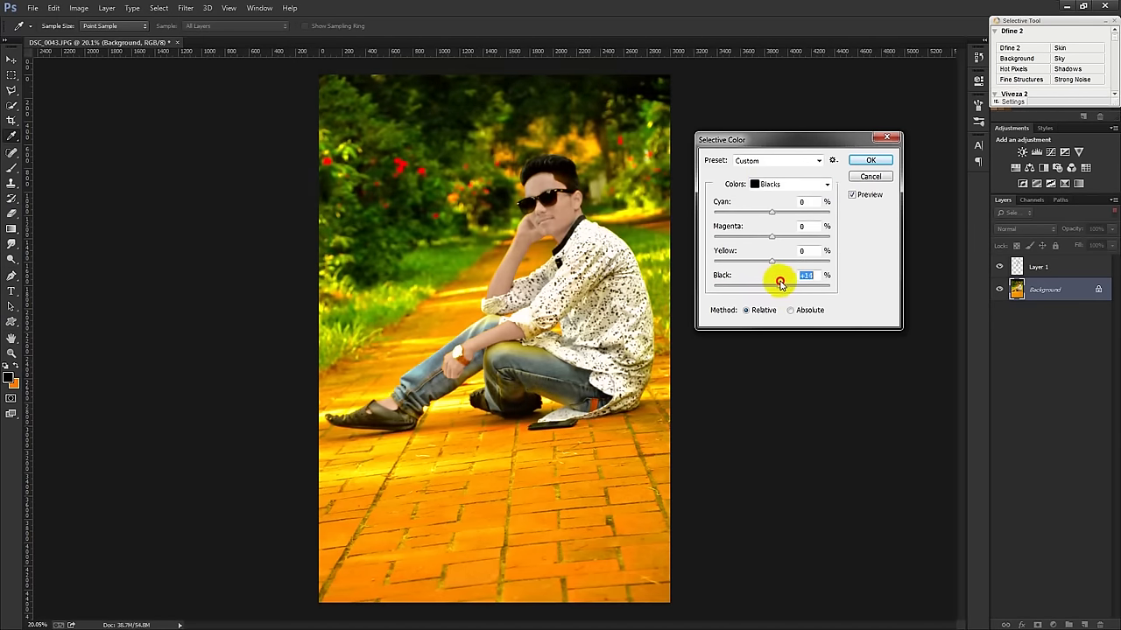
{"action": "left_click", "coordinate": [766, 186]}
{"action": "left_click", "coordinate": [770, 269]}
{"action": "left_click", "coordinate": [780, 288]}
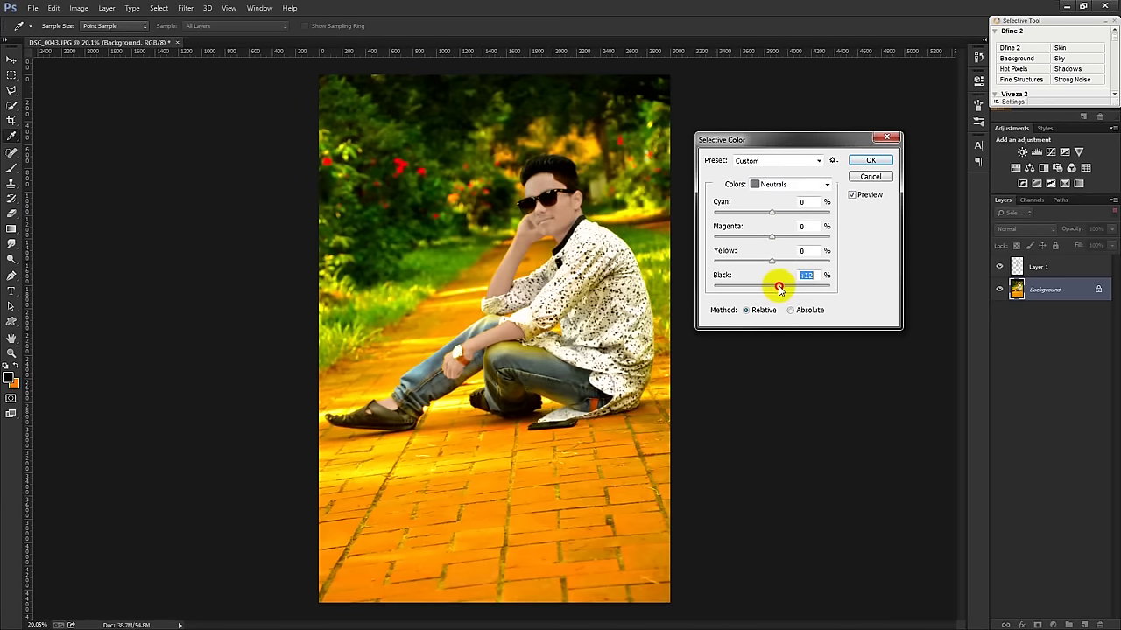
{"action": "left_click_drag", "start_coordinate": [794, 289], "coordinate": [775, 290]}
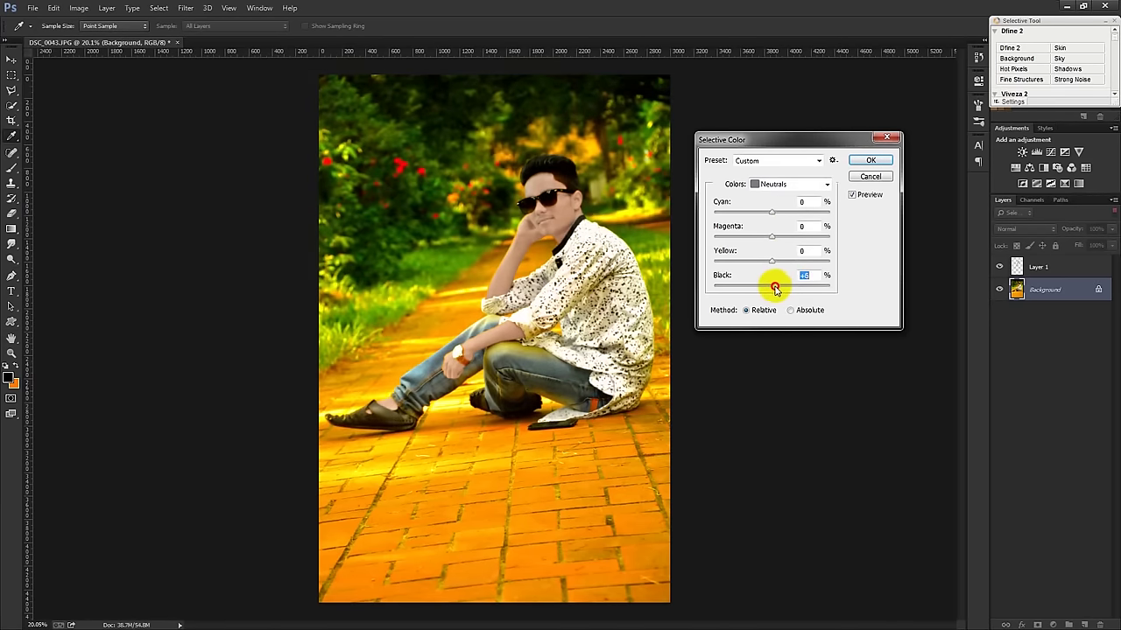
{"action": "left_click", "coordinate": [867, 162]}
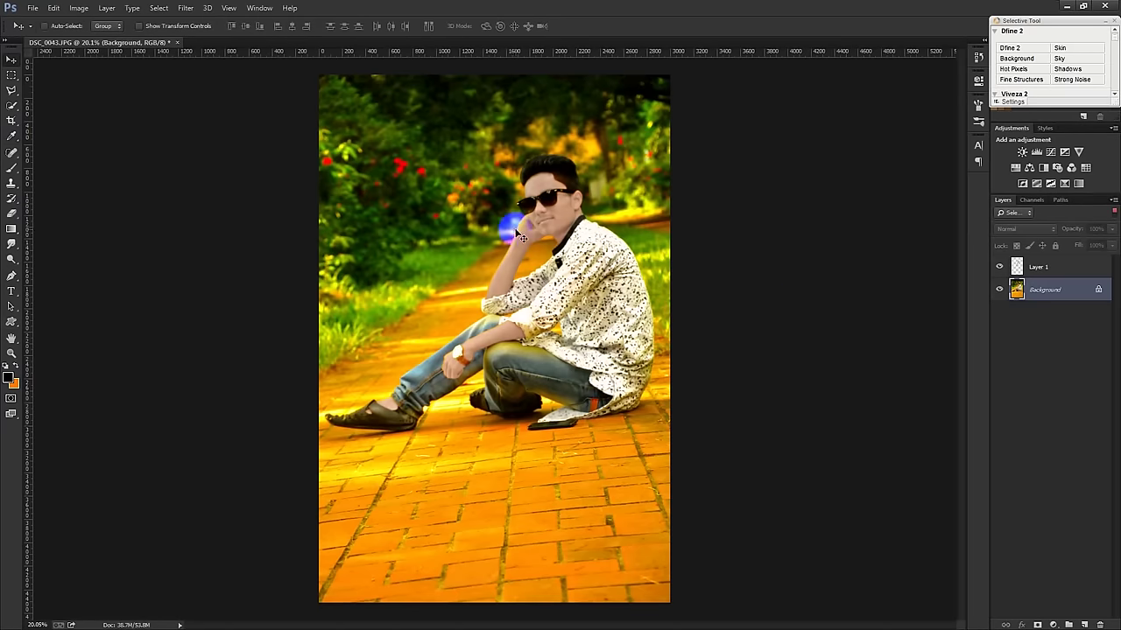
Apply Levels to Layer 1 with input black 8 and white 217.
{"action": "left_click", "coordinate": [1038, 267]}
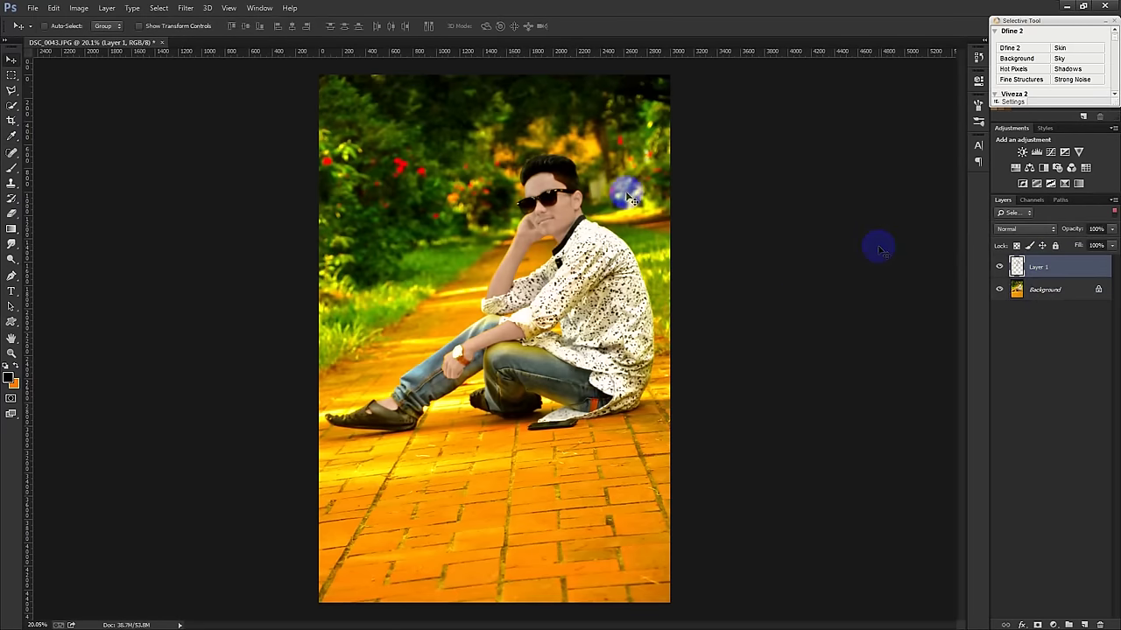
{"action": "left_click", "coordinate": [81, 11]}
{"action": "left_click", "coordinate": [223, 49]}
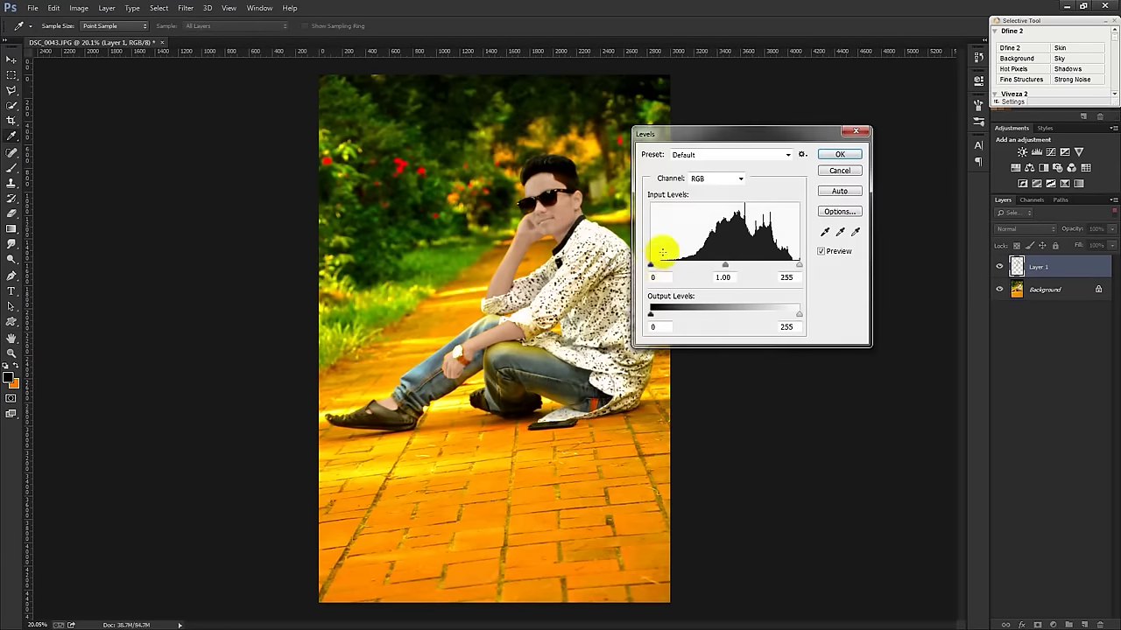
{"action": "left_click", "coordinate": [654, 267]}
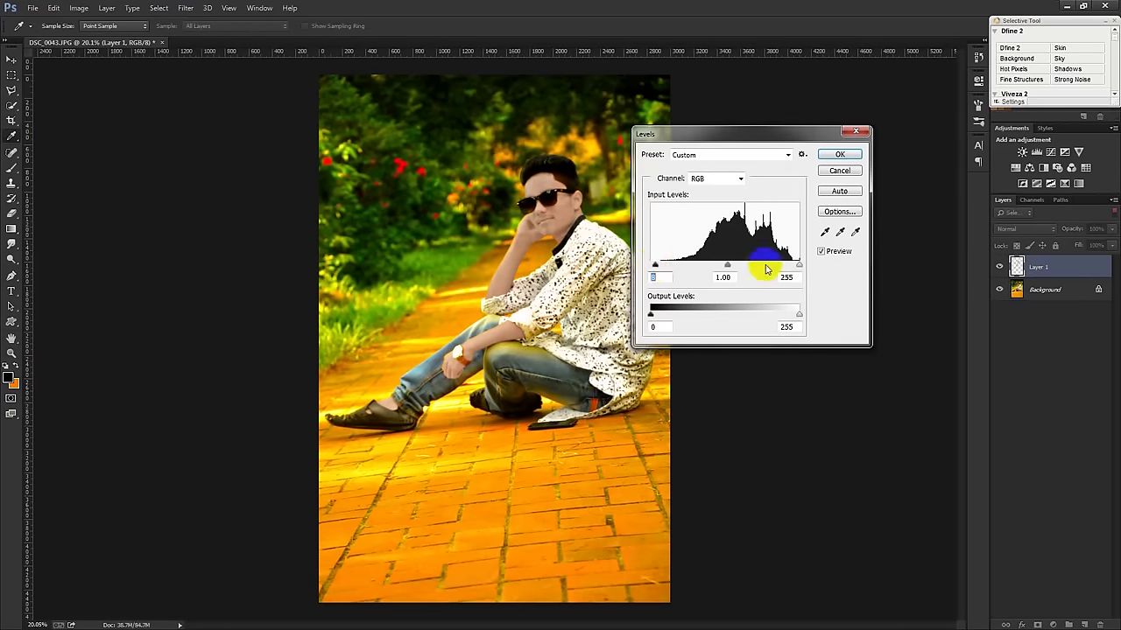
{"action": "left_click_drag", "start_coordinate": [793, 267], "coordinate": [784, 267]}
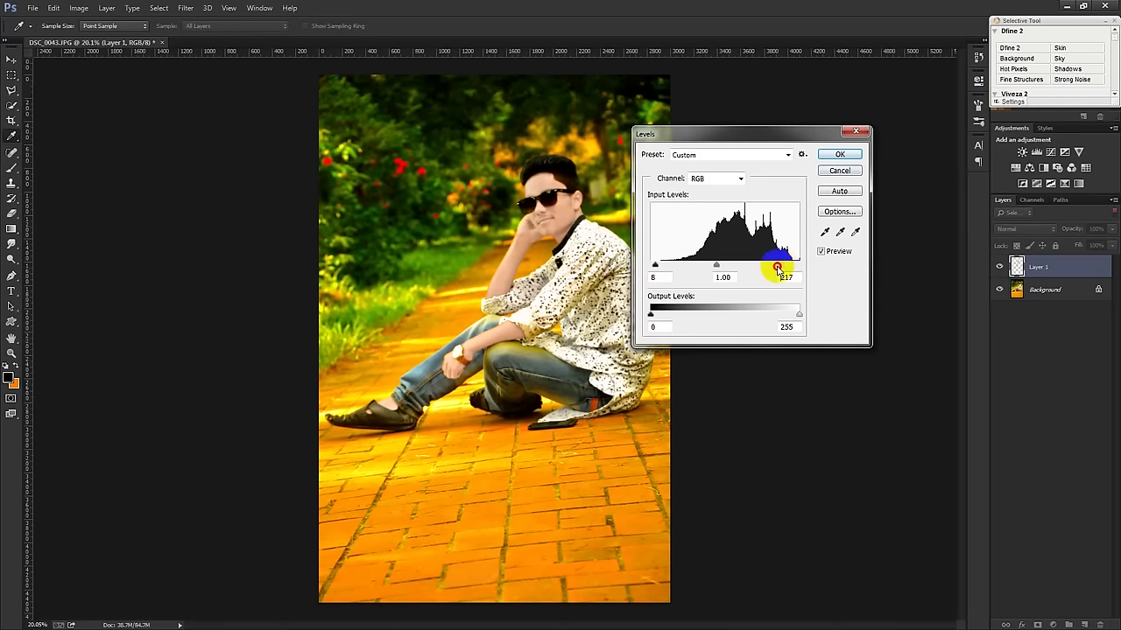
{"action": "left_click", "coordinate": [843, 154]}
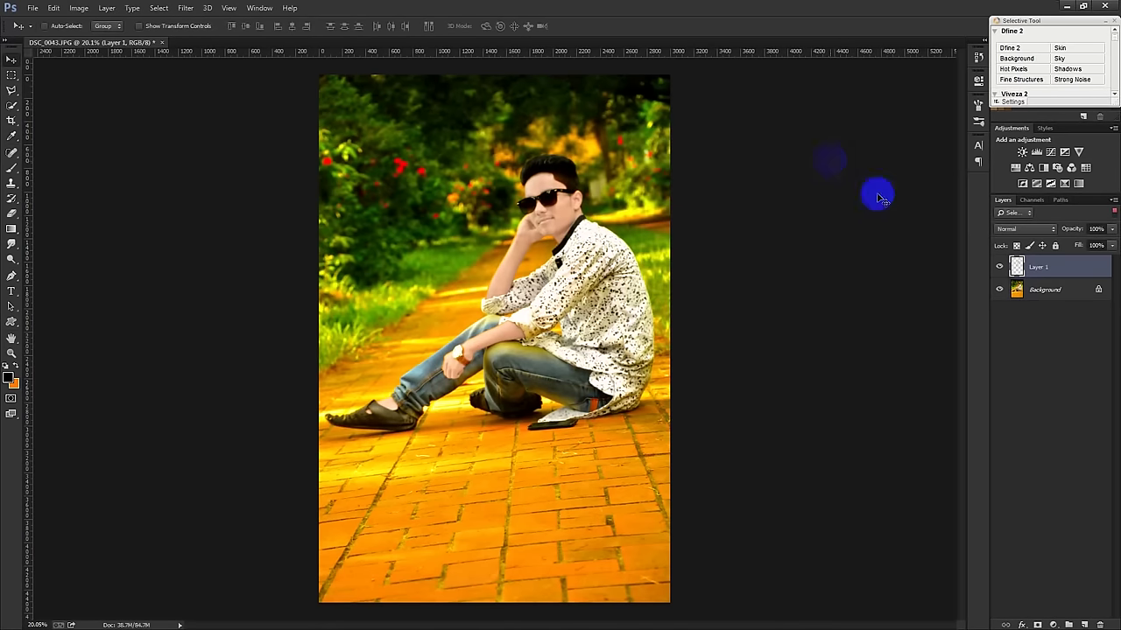
{"action": "left_click", "coordinate": [1040, 294]}
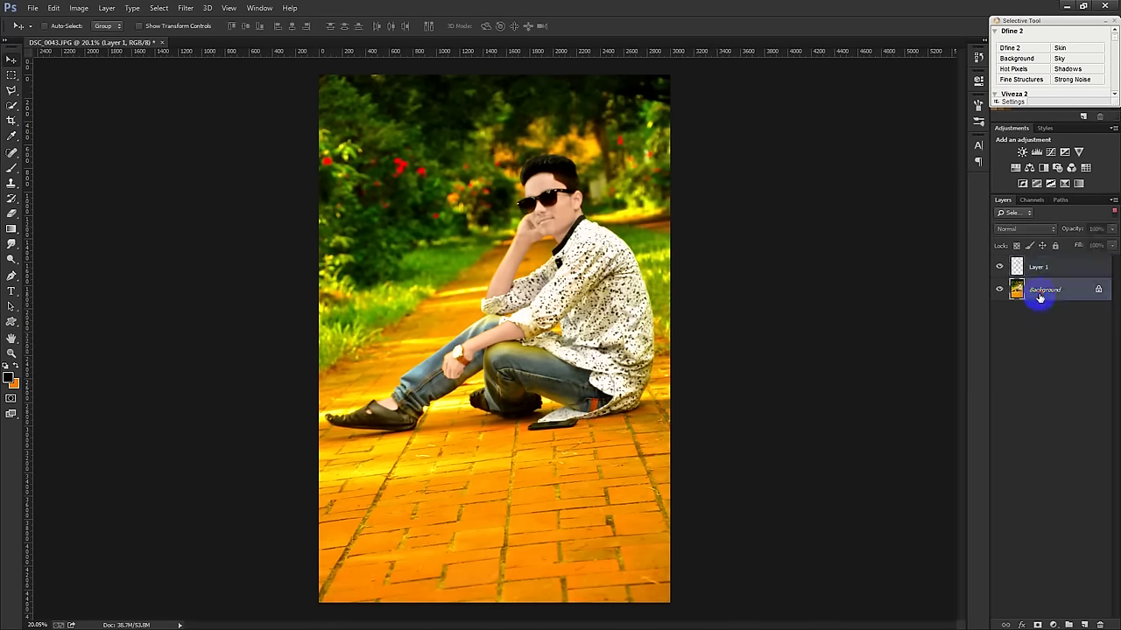
Apply Dark Strokes from the Filter Gallery with Black Intensity 1 and White Intensity 0.
{"action": "left_click", "coordinate": [186, 9]}
{"action": "left_click", "coordinate": [211, 55]}
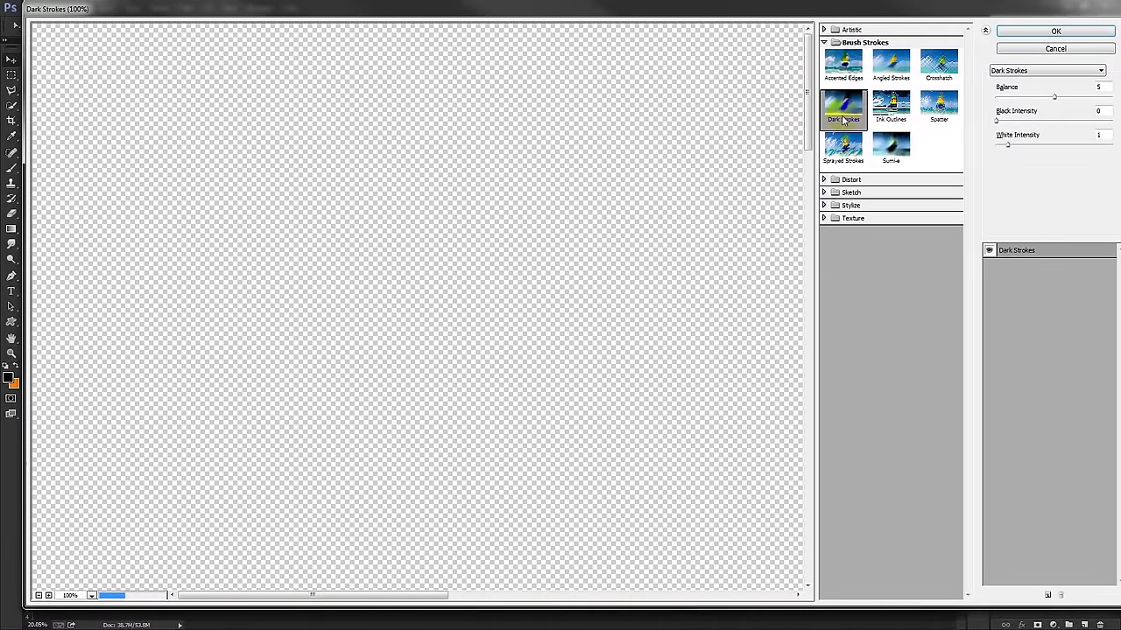
{"action": "left_click_drag", "start_coordinate": [663, 157], "coordinate": [619, 169]}
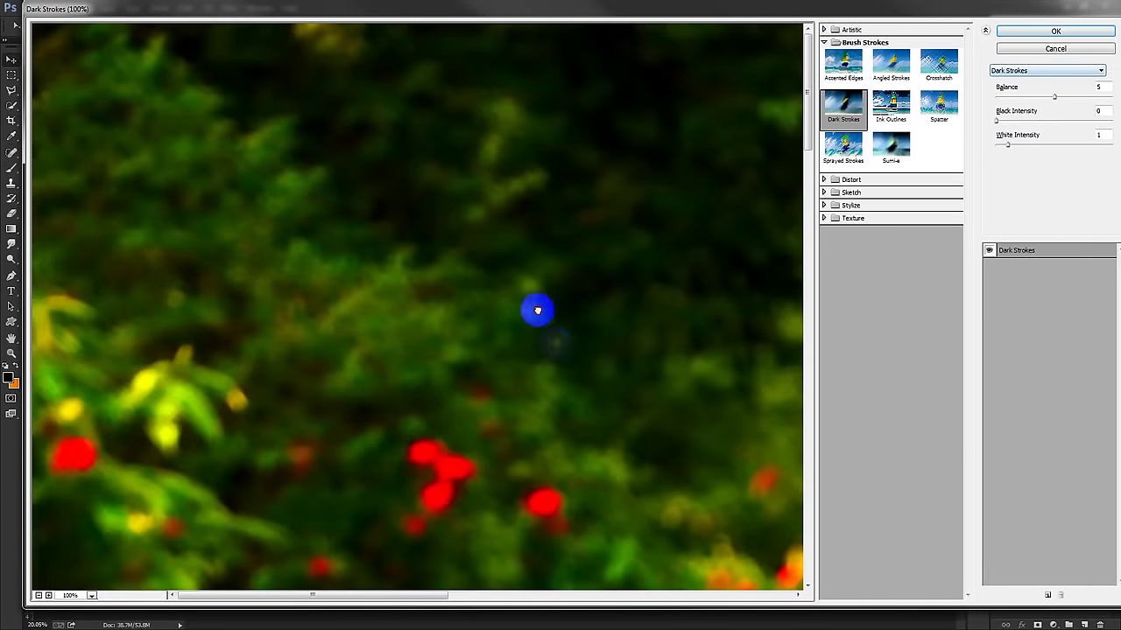
{"action": "mouse_move", "coordinate": [536, 310]}
{"action": "left_mouse_down"}
{"action": "mouse_move", "coordinate": [618, 354]}
{"action": "mouse_move", "coordinate": [533, 255]}
{"action": "mouse_move", "coordinate": [600, 257]}
{"action": "mouse_move", "coordinate": [570, 300]}
{"action": "left_mouse_up"}
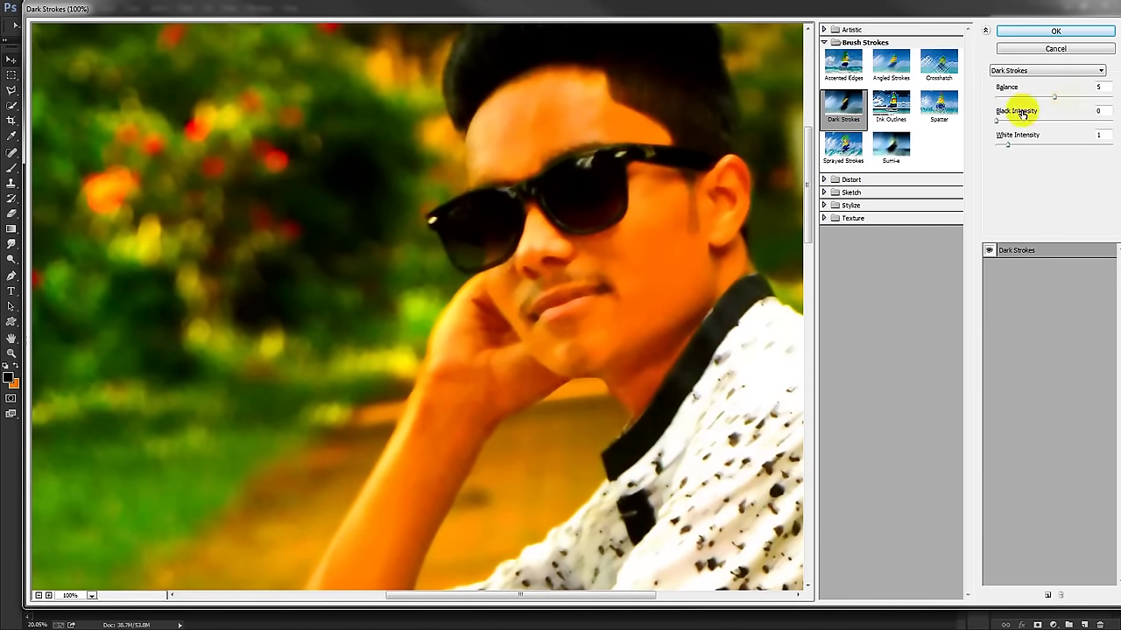
{"action": "left_click_drag", "start_coordinate": [1006, 116], "coordinate": [1018, 125]}
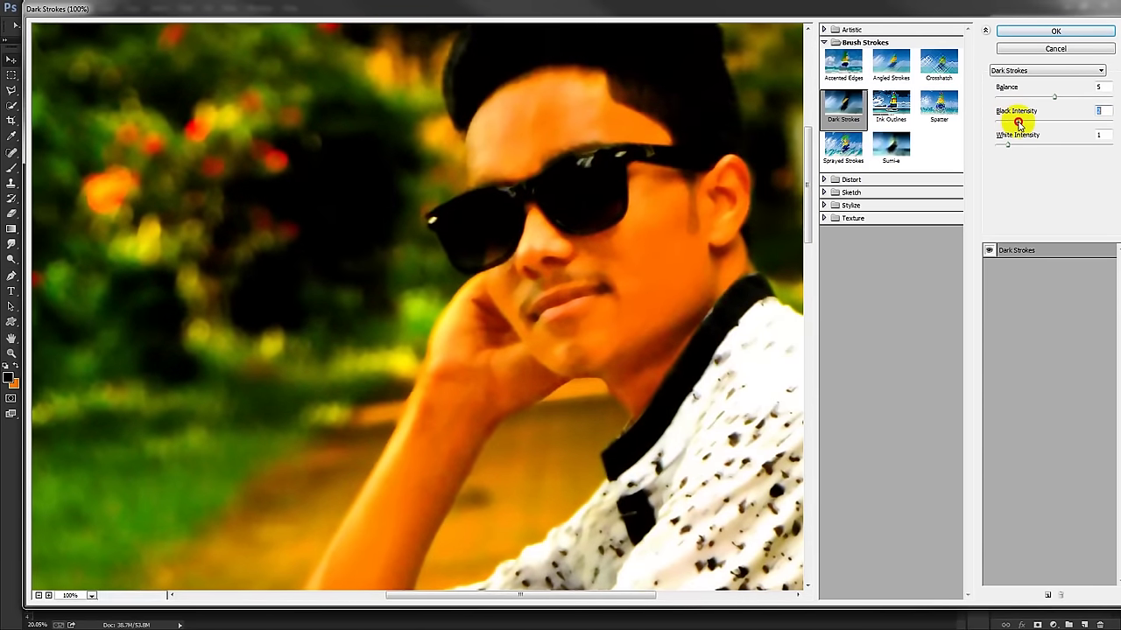
{"action": "left_click", "coordinate": [37, 595]}
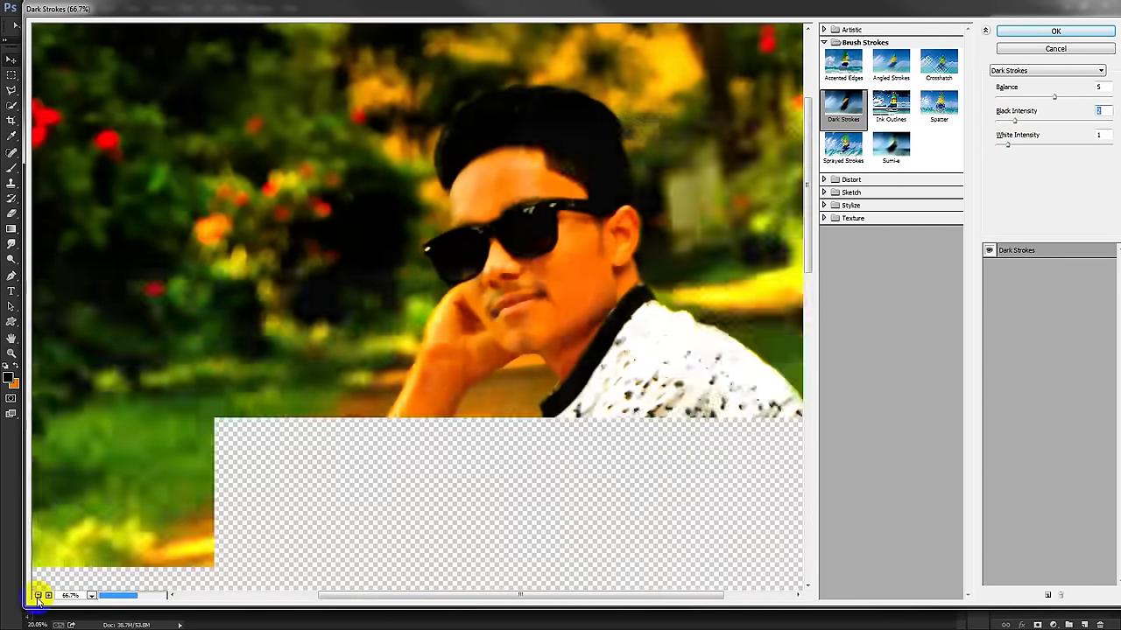
{"action": "left_click", "coordinate": [37, 596]}
{"action": "left_click", "coordinate": [37, 596]}
{"action": "left_click", "coordinate": [37, 596]}
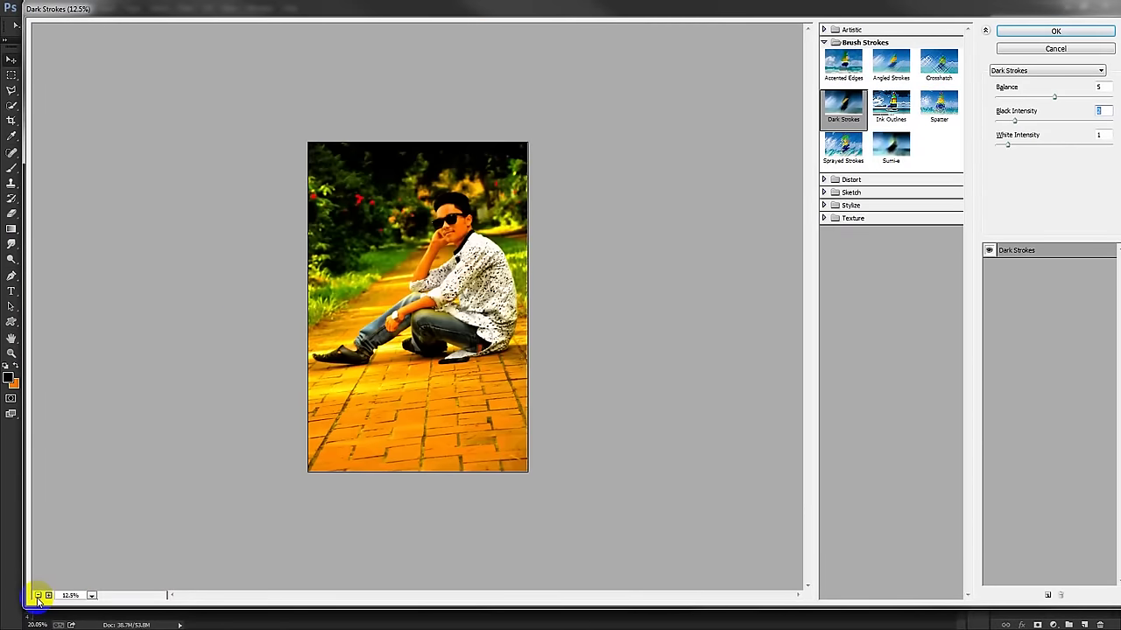
{"action": "left_click", "coordinate": [47, 596]}
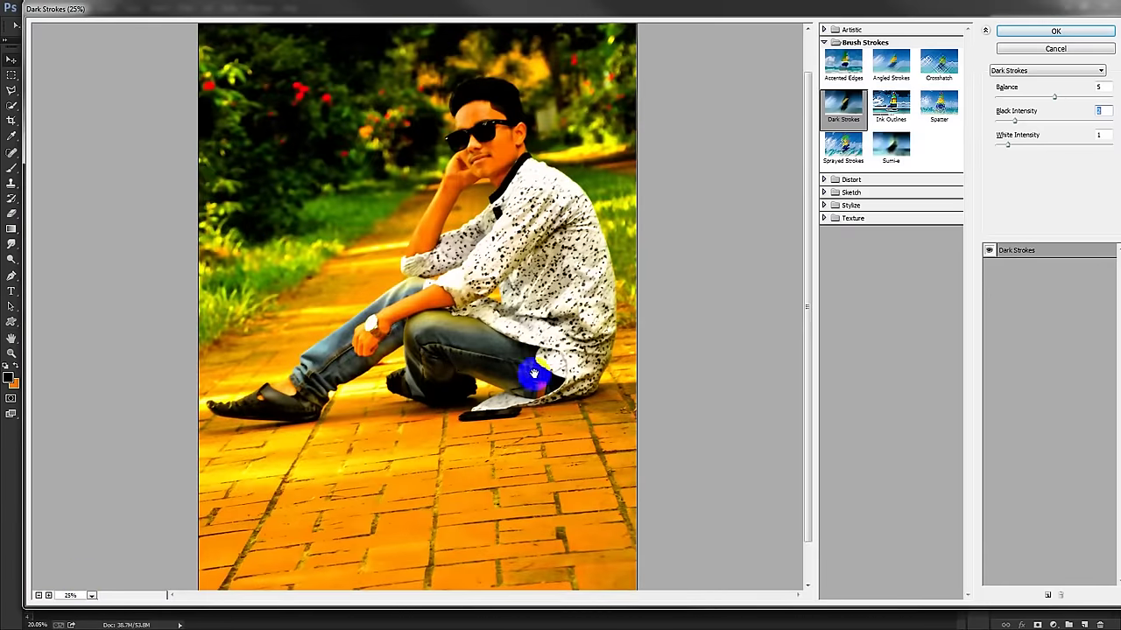
{"action": "mouse_move", "coordinate": [1007, 145]}
{"action": "left_mouse_down"}
{"action": "mouse_move", "coordinate": [1034, 147]}
{"action": "mouse_move", "coordinate": [996, 150]}
{"action": "mouse_move", "coordinate": [1013, 123]}
{"action": "mouse_move", "coordinate": [1085, 98]}
{"action": "mouse_move", "coordinate": [1063, 99]}
{"action": "left_mouse_up"}
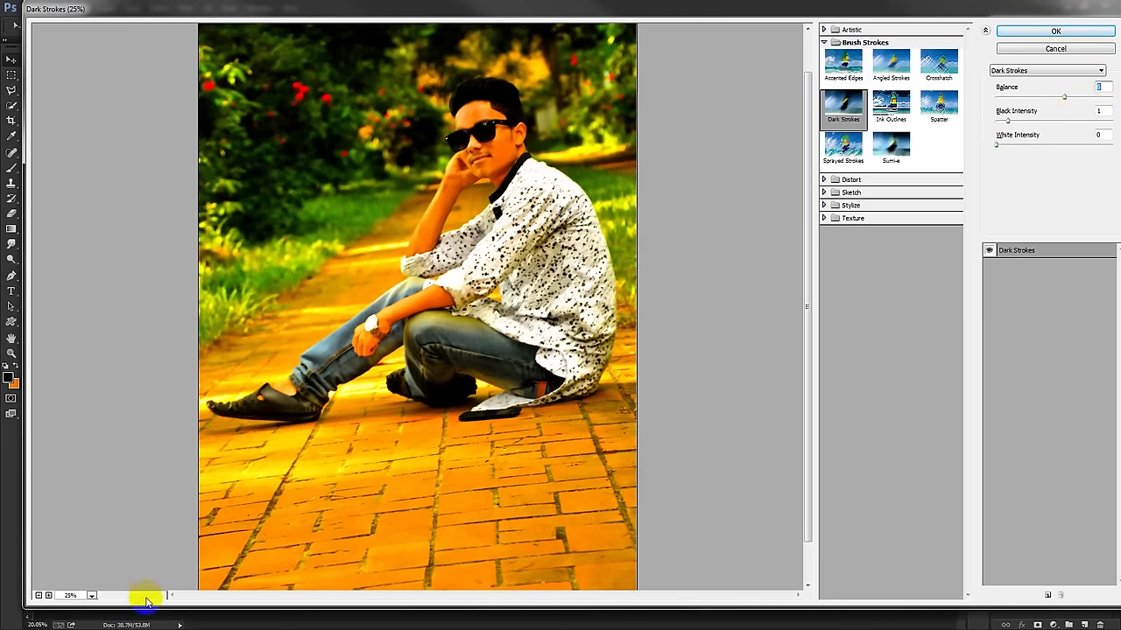
{"action": "left_click", "coordinate": [1033, 32]}
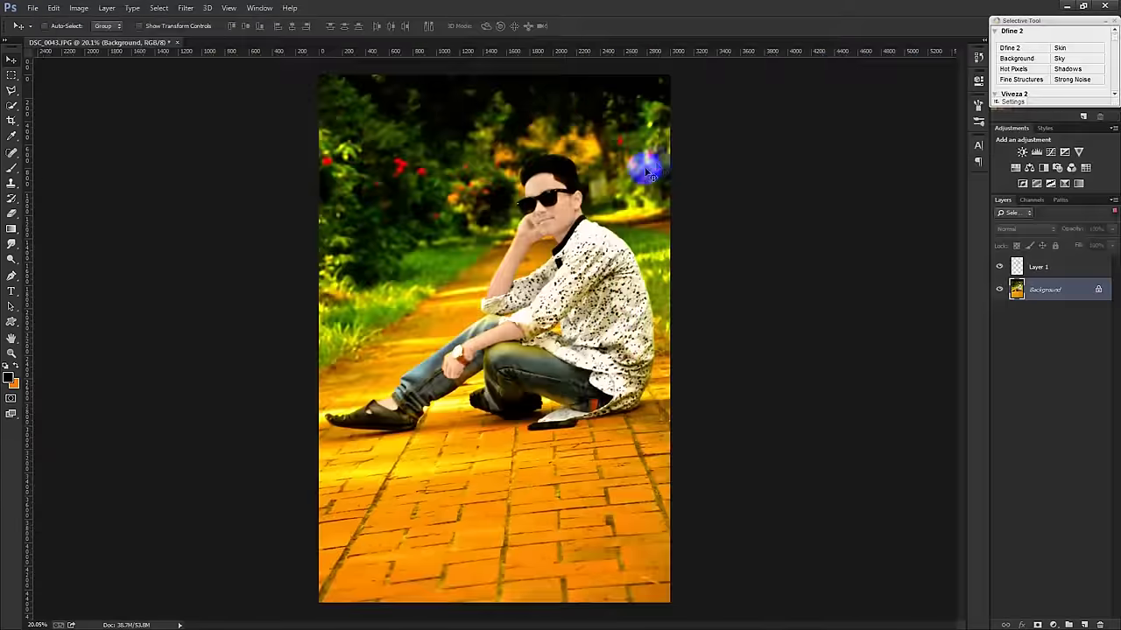
Add and delete a temporary empty layer, leaving Background as the active layer.
{"action": "left_click", "coordinate": [1041, 270]}
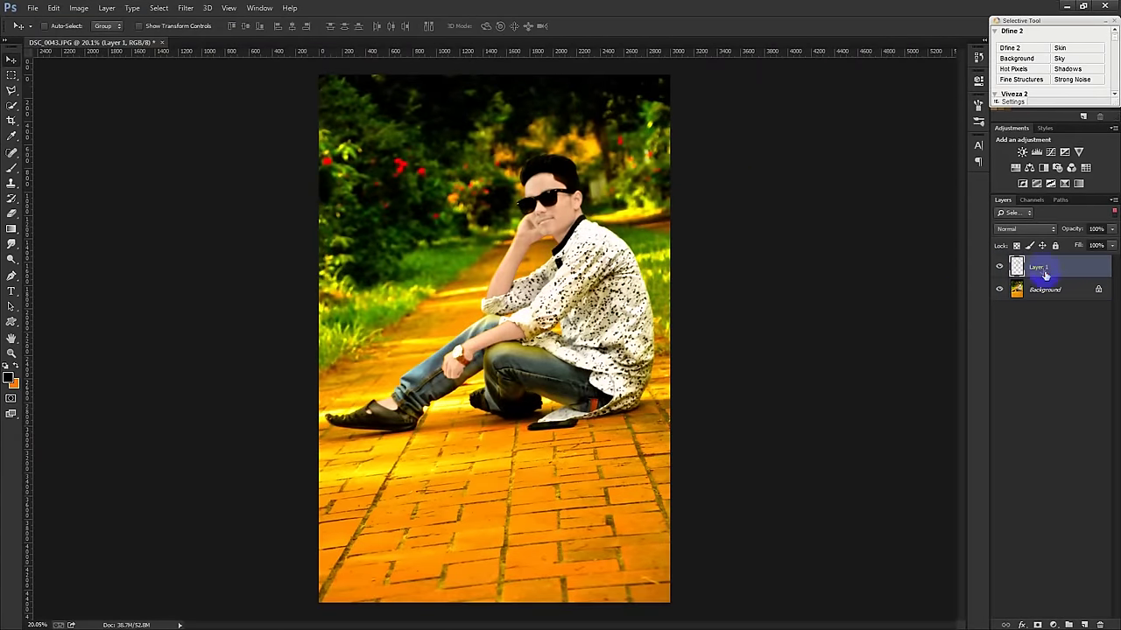
{"action": "left_click", "coordinate": [185, 8]}
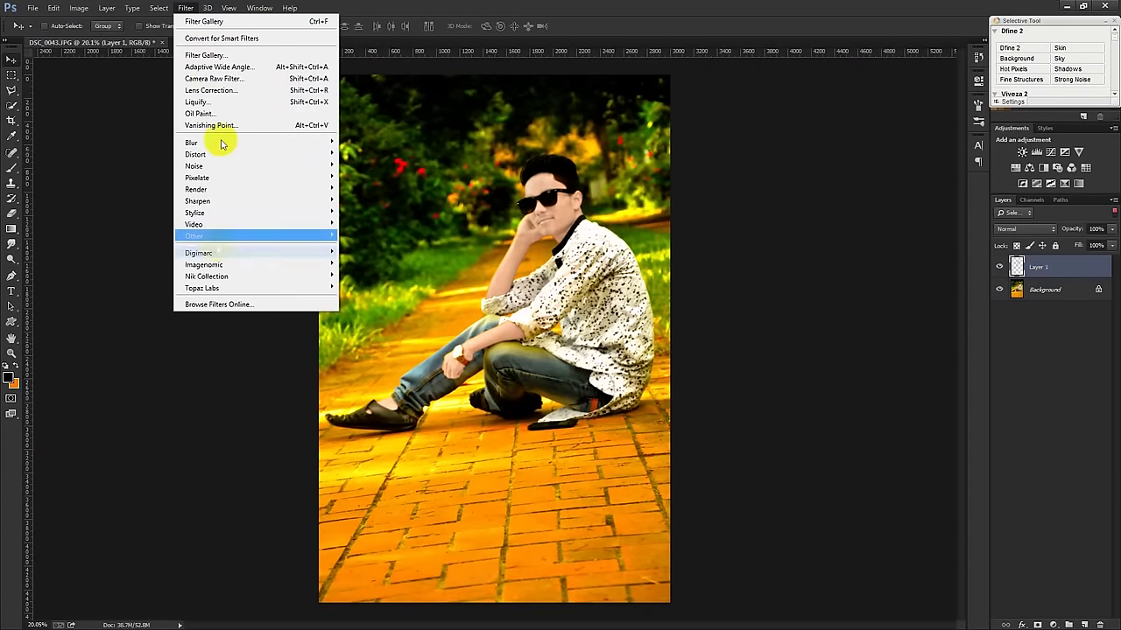
{"action": "left_click", "coordinate": [261, 21]}
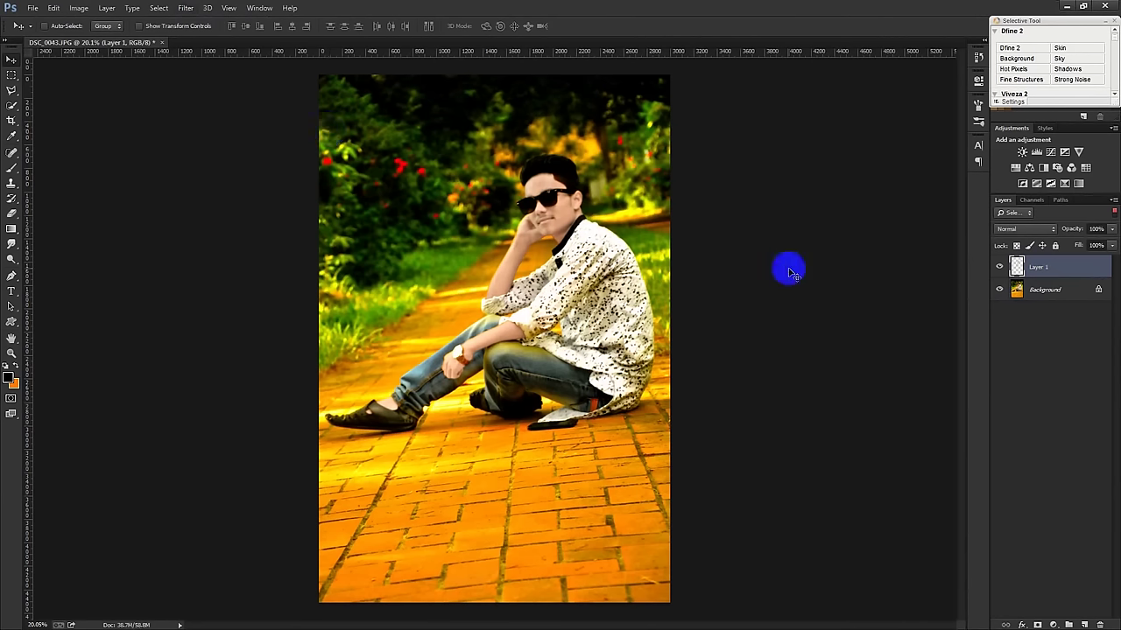
{"action": "left_click", "coordinate": [1085, 624]}
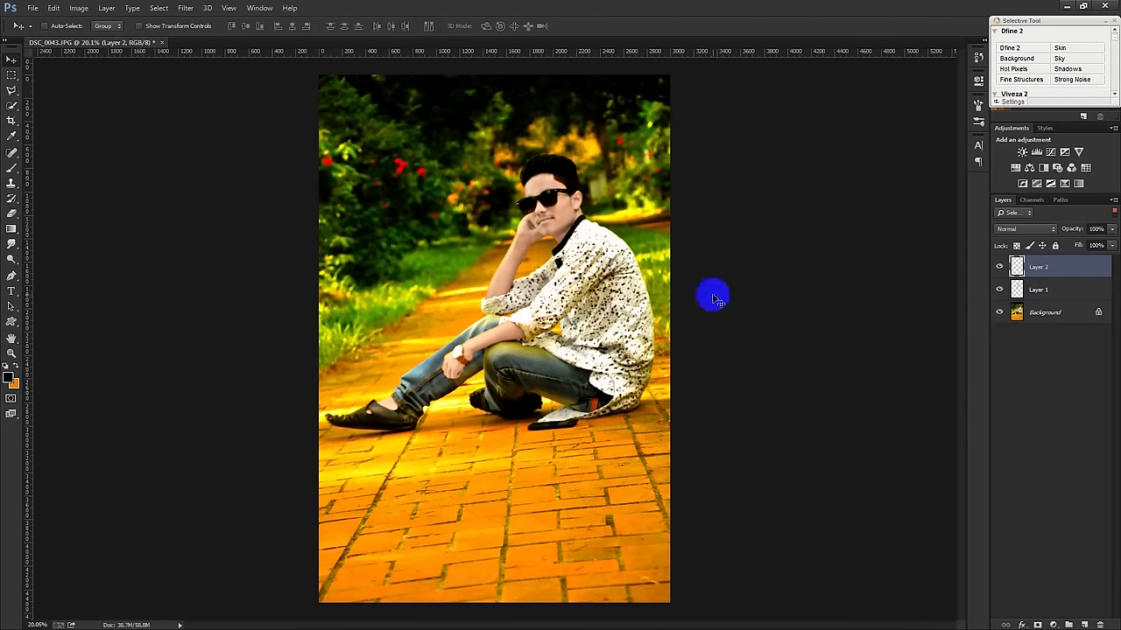
{"action": "key", "text": "Delete"}
{"action": "left_click", "coordinate": [1042, 289]}
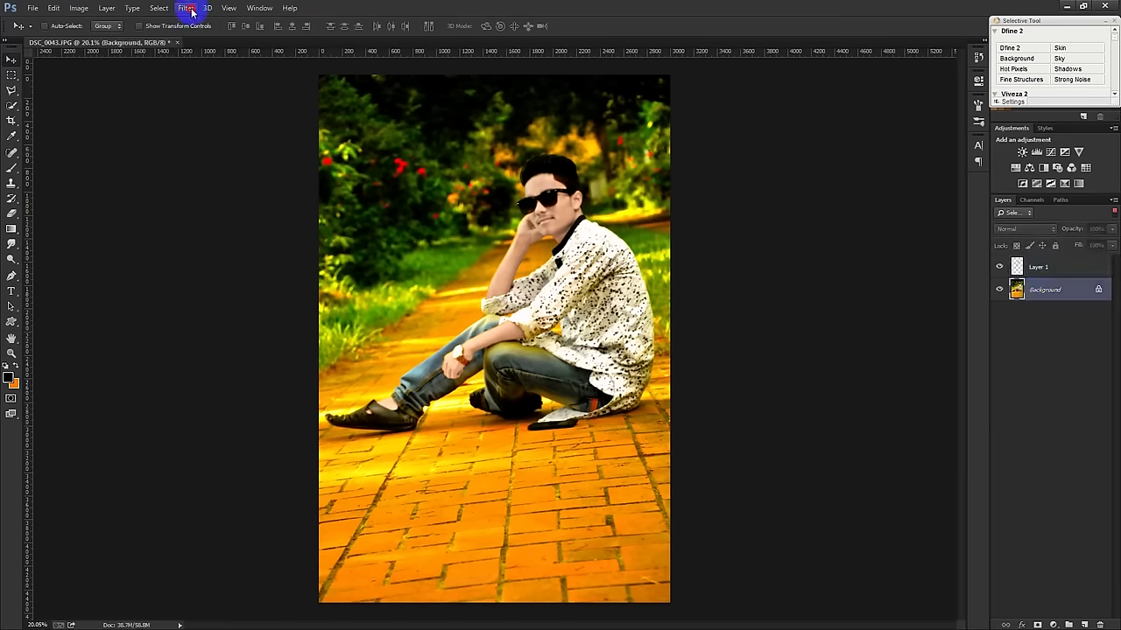
Darken and cool the lower path with a Camera Raw graduated filter: Exposure -1.95, Temperature -36.
{"action": "left_click", "coordinate": [192, 12]}
{"action": "left_click", "coordinate": [220, 78]}
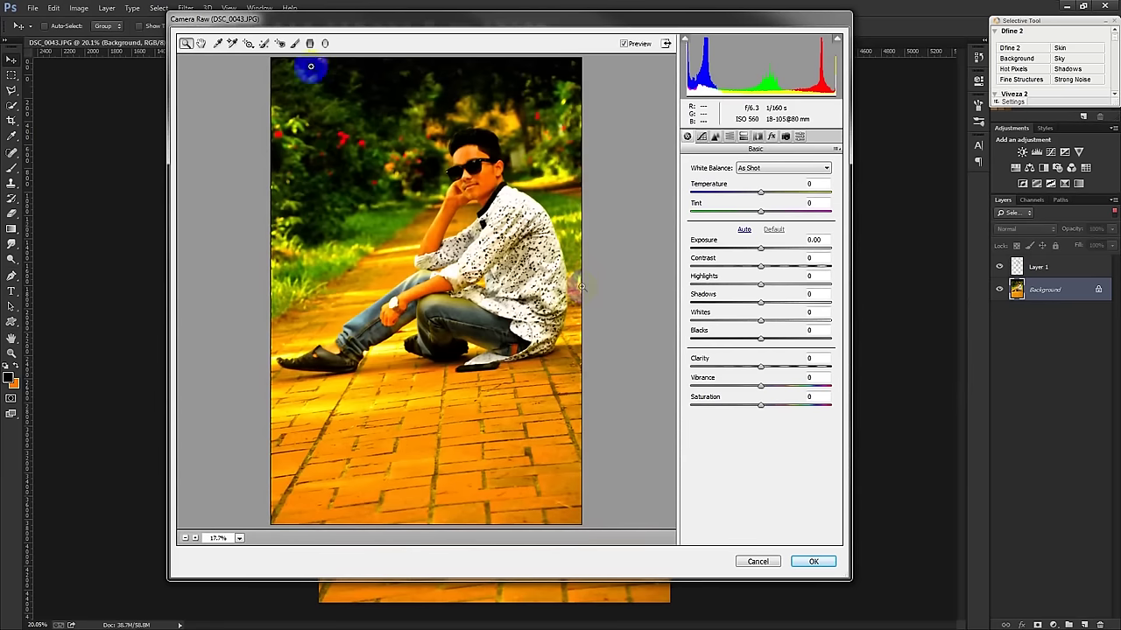
{"action": "left_click", "coordinate": [311, 43]}
{"action": "mouse_move", "coordinate": [430, 513]}
{"action": "left_mouse_down"}
{"action": "mouse_move", "coordinate": [435, 534]}
{"action": "mouse_move", "coordinate": [433, 362]}
{"action": "left_mouse_up"}
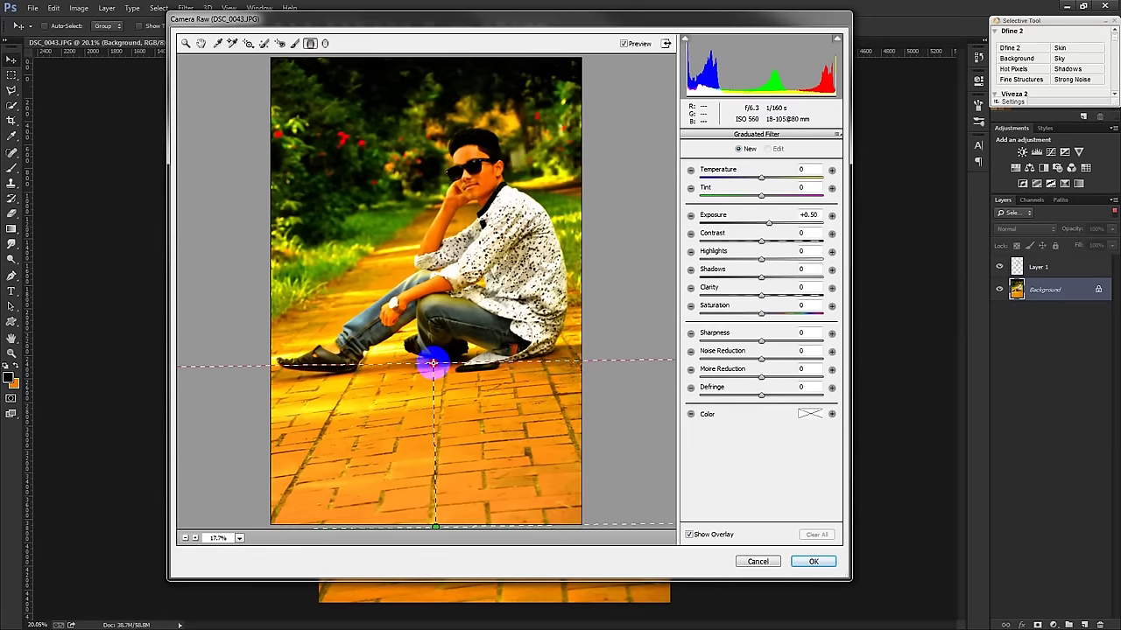
{"action": "left_click_drag", "start_coordinate": [434, 525], "coordinate": [433, 491]}
{"action": "left_click_drag", "start_coordinate": [766, 224], "coordinate": [731, 224]}
{"action": "left_click_drag", "start_coordinate": [435, 366], "coordinate": [416, 308]}
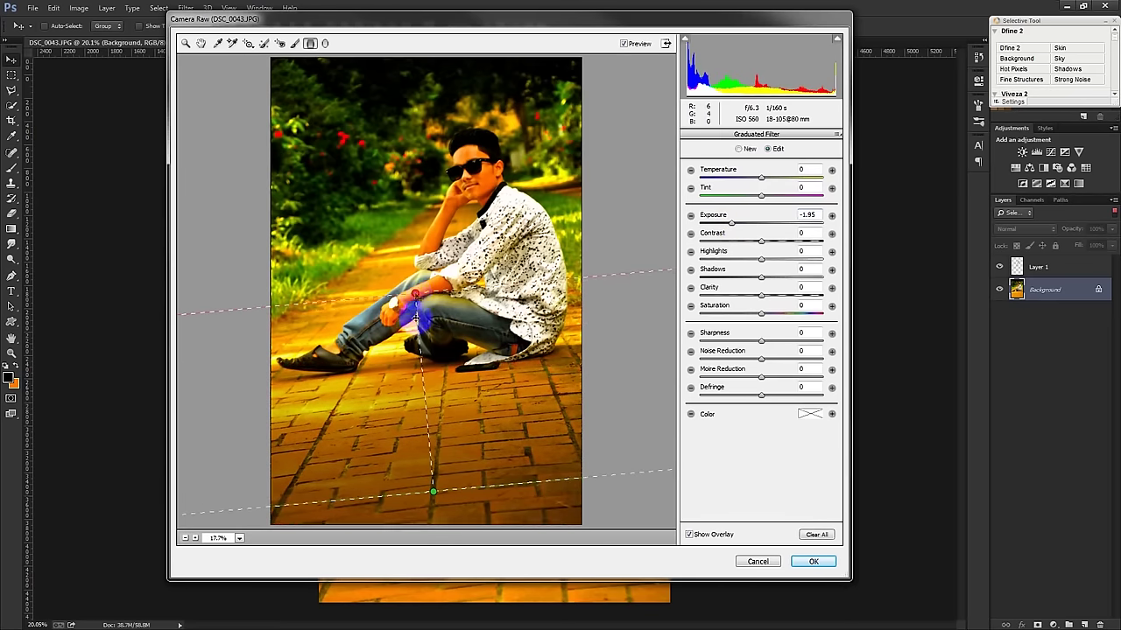
{"action": "left_click_drag", "start_coordinate": [448, 487], "coordinate": [443, 457]}
{"action": "mouse_move", "coordinate": [760, 179]}
{"action": "left_mouse_down"}
{"action": "mouse_move", "coordinate": [727, 178]}
{"action": "mouse_move", "coordinate": [804, 208]}
{"action": "mouse_move", "coordinate": [767, 214]}
{"action": "mouse_move", "coordinate": [733, 245]}
{"action": "mouse_move", "coordinate": [820, 249]}
{"action": "mouse_move", "coordinate": [738, 258]}
{"action": "mouse_move", "coordinate": [753, 264]}
{"action": "mouse_move", "coordinate": [745, 280]}
{"action": "mouse_move", "coordinate": [725, 280]}
{"action": "mouse_move", "coordinate": [790, 295]}
{"action": "mouse_move", "coordinate": [696, 293]}
{"action": "mouse_move", "coordinate": [798, 301]}
{"action": "left_mouse_up"}
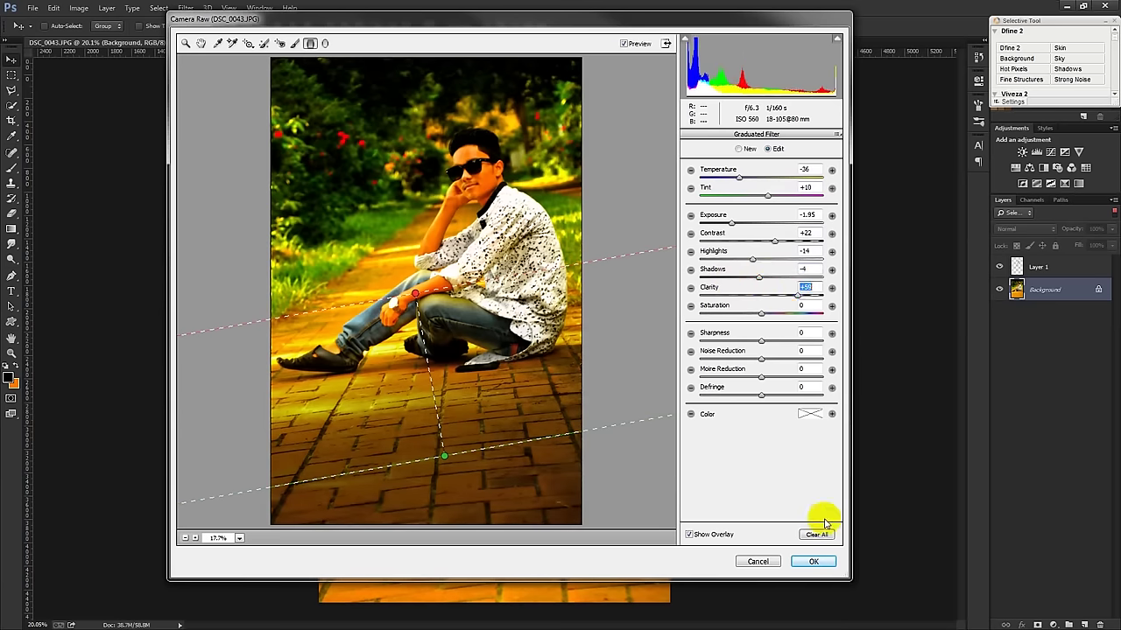
{"action": "left_click", "coordinate": [815, 562]}
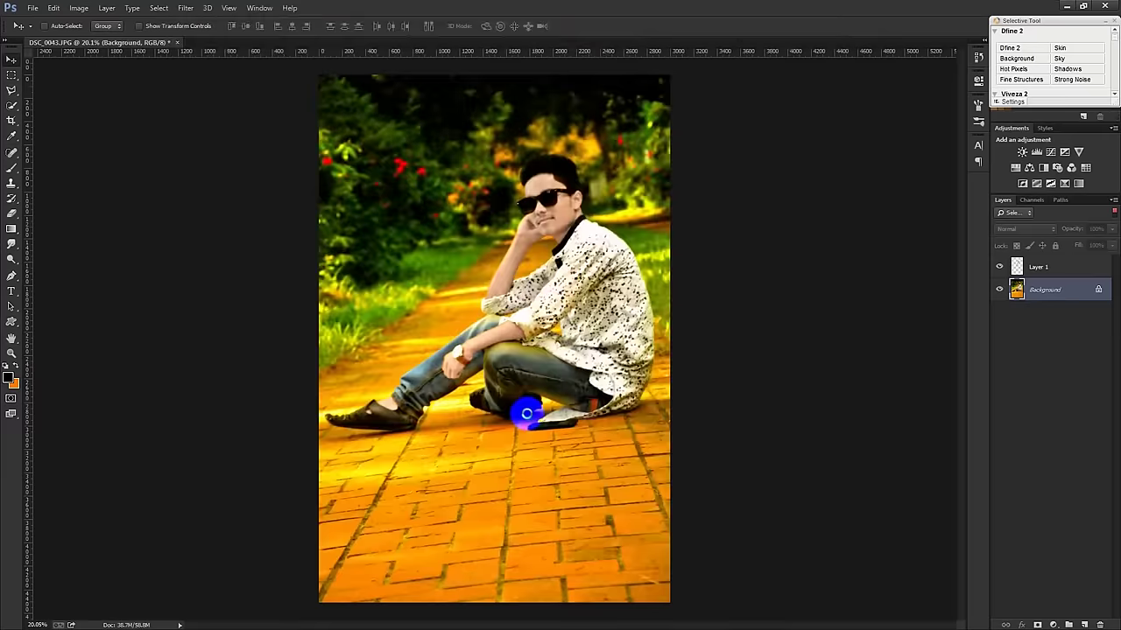
Select Layer 1 and stamp a merged copy of the visible image as Layer 2.
{"action": "left_click", "coordinate": [186, 8]}
{"action": "left_click", "coordinate": [483, 164]}
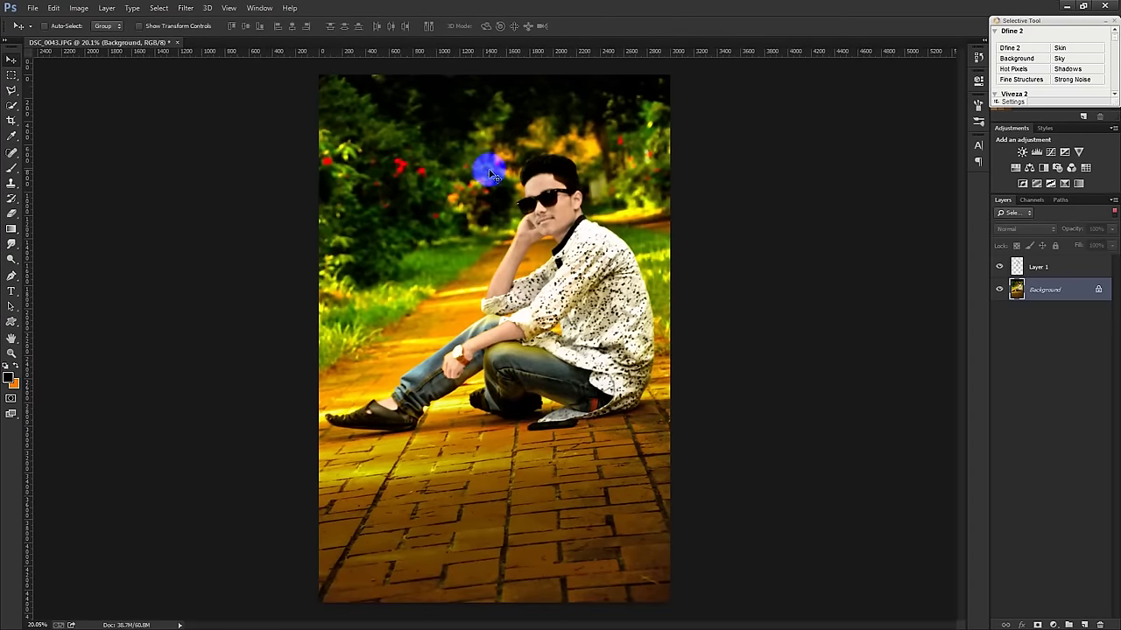
{"action": "left_click", "coordinate": [1042, 266]}
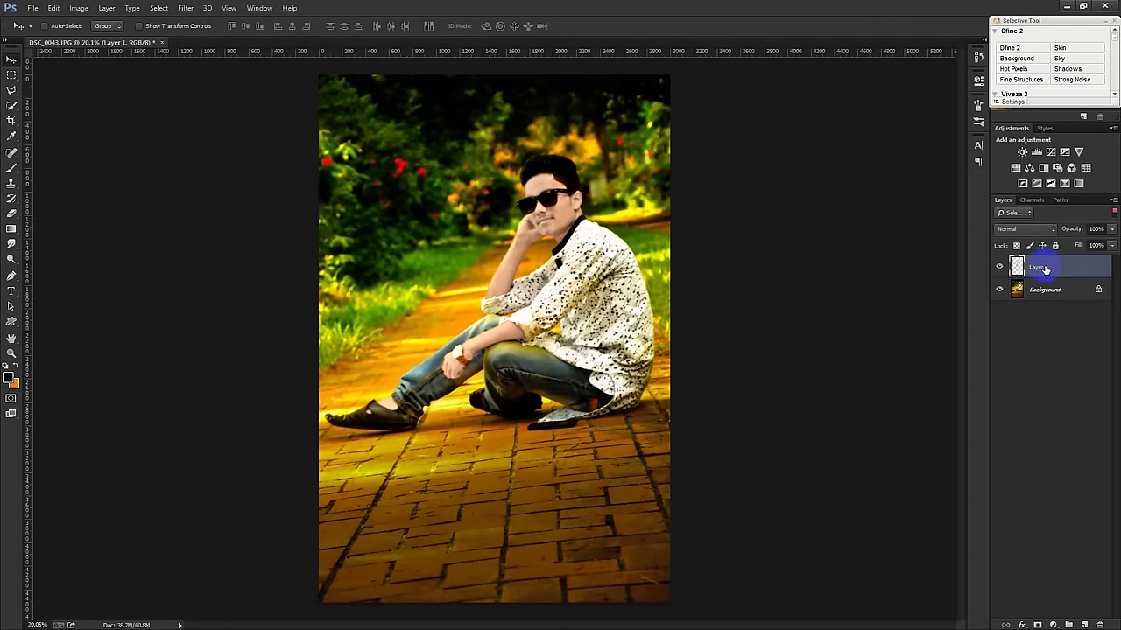
{"action": "key", "text": "ctrl+shift+alt+e"}
In Camera Raw, set Exposure +0.05, Temperature +8, Blacks -33, Clarity +31, Vibrance +18, Highlights -18.
{"action": "left_click", "coordinate": [194, 11]}
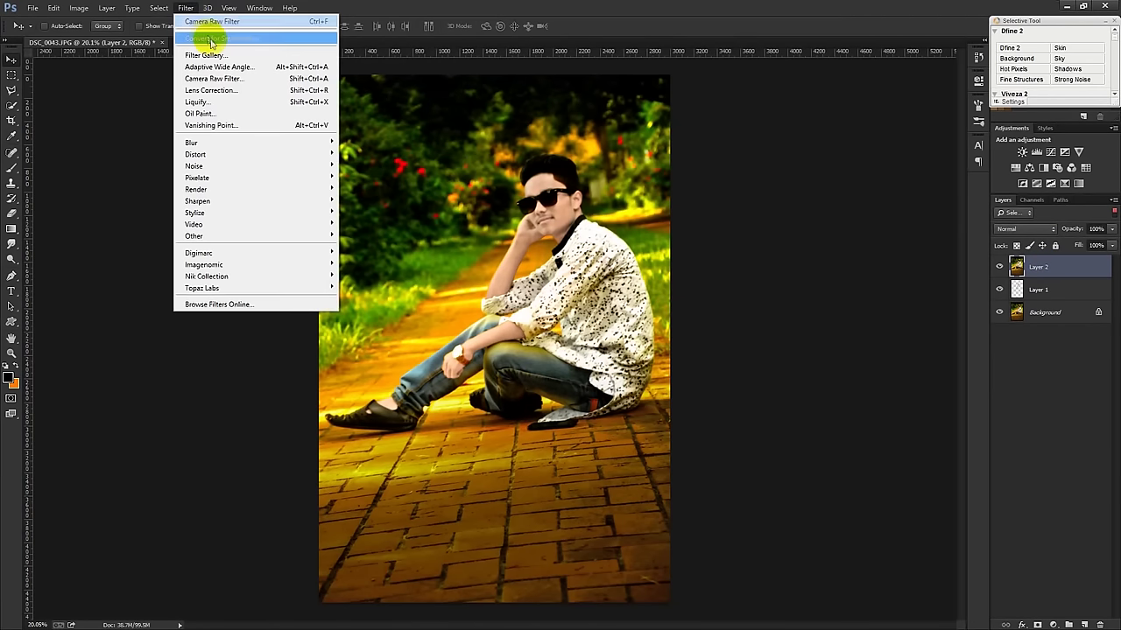
{"action": "left_click", "coordinate": [225, 80]}
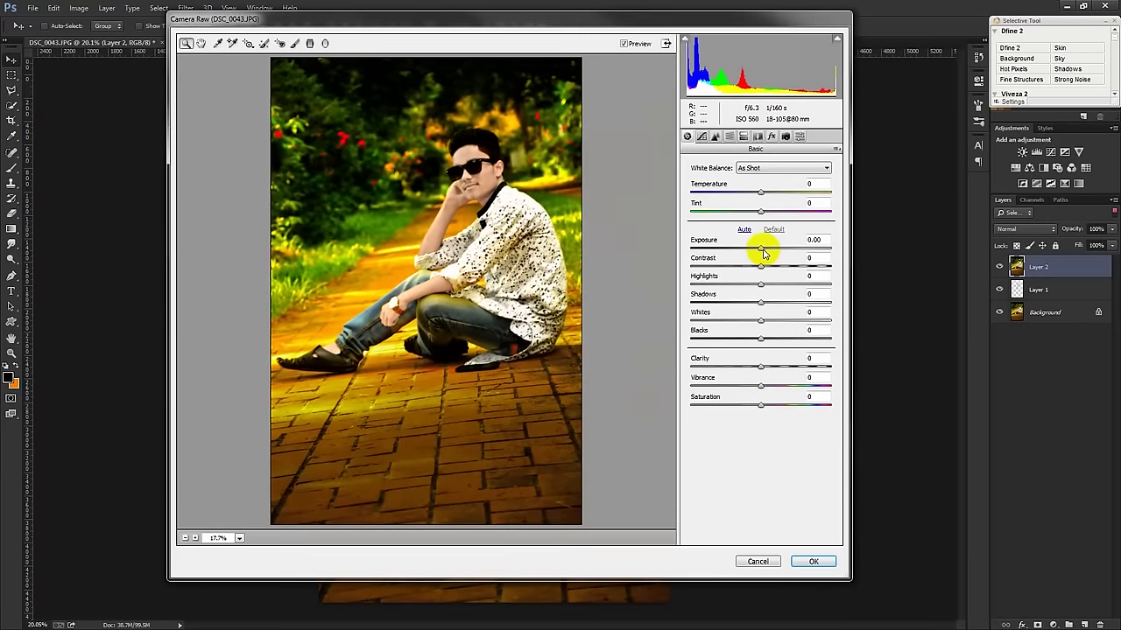
{"action": "mouse_move", "coordinate": [764, 253]}
{"action": "left_mouse_down"}
{"action": "mouse_move", "coordinate": [775, 242]}
{"action": "mouse_move", "coordinate": [763, 251]}
{"action": "mouse_move", "coordinate": [793, 268]}
{"action": "mouse_move", "coordinate": [782, 267]}
{"action": "left_mouse_up"}
{"action": "mouse_move", "coordinate": [761, 193]}
{"action": "left_mouse_down"}
{"action": "mouse_move", "coordinate": [746, 192]}
{"action": "mouse_move", "coordinate": [780, 193]}
{"action": "mouse_move", "coordinate": [770, 194]}
{"action": "left_mouse_up"}
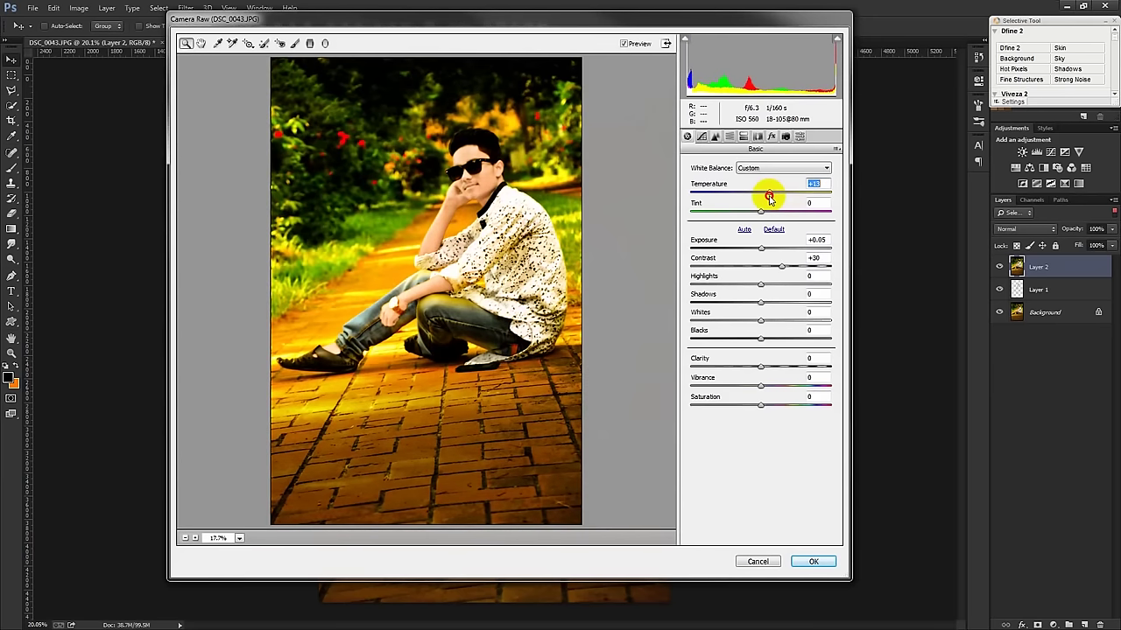
{"action": "mouse_move", "coordinate": [760, 339]}
{"action": "left_mouse_down"}
{"action": "mouse_move", "coordinate": [780, 337]}
{"action": "mouse_move", "coordinate": [712, 342]}
{"action": "mouse_move", "coordinate": [736, 336]}
{"action": "mouse_move", "coordinate": [788, 368]}
{"action": "left_mouse_up"}
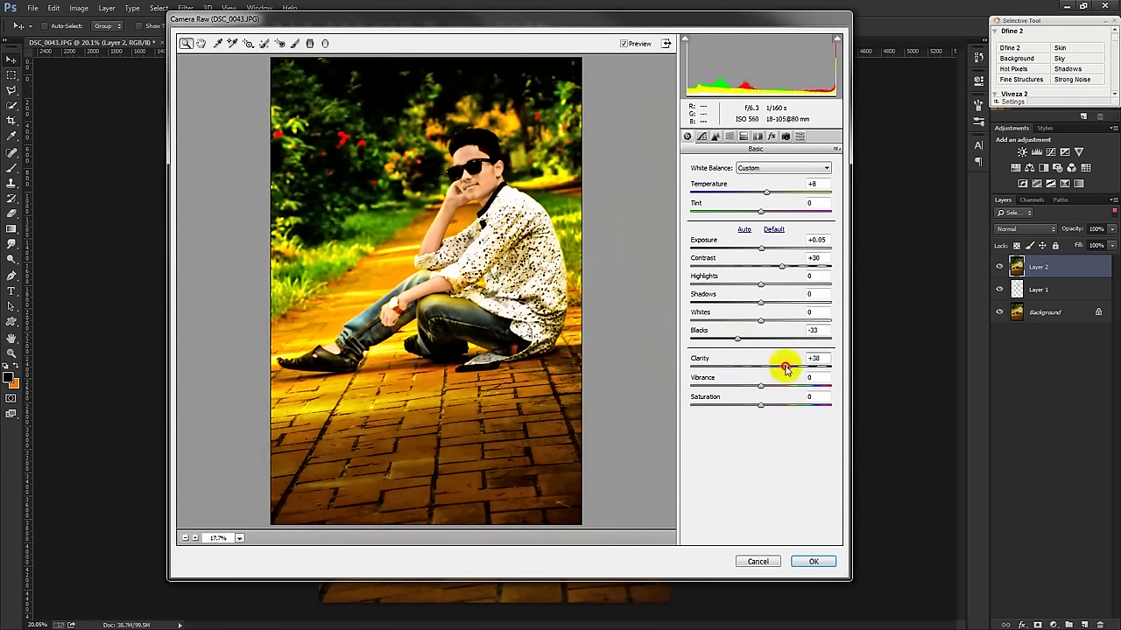
{"action": "mouse_move", "coordinate": [786, 370]}
{"action": "left_mouse_down"}
{"action": "mouse_move", "coordinate": [783, 382]}
{"action": "mouse_move", "coordinate": [763, 382]}
{"action": "mouse_move", "coordinate": [791, 381]}
{"action": "left_mouse_up"}
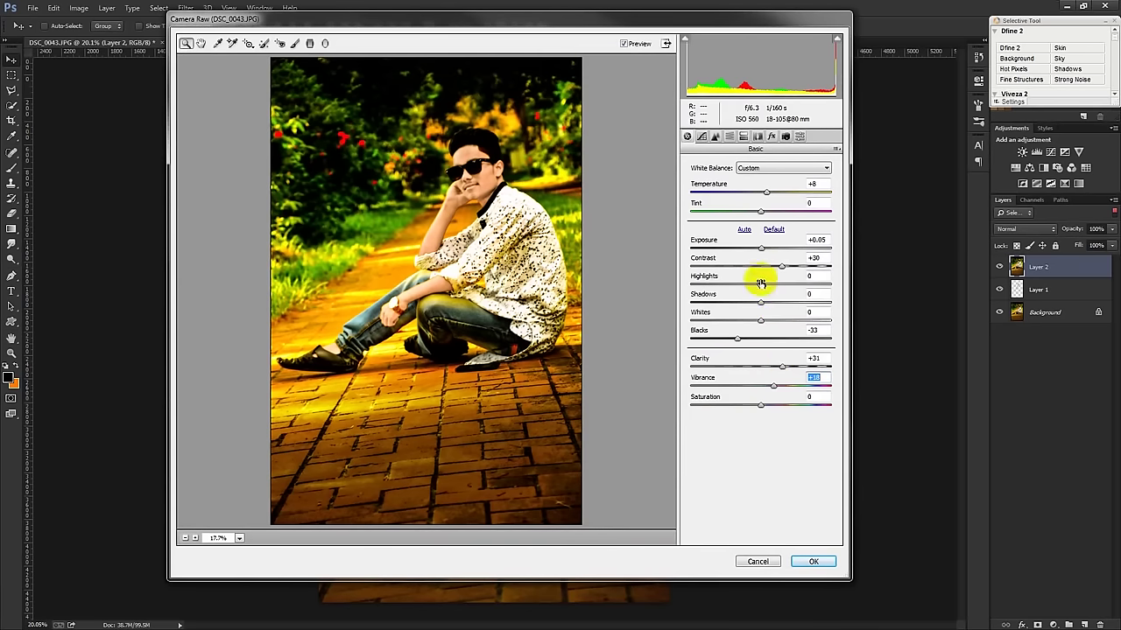
{"action": "mouse_move", "coordinate": [760, 289]}
{"action": "left_mouse_down"}
{"action": "mouse_move", "coordinate": [718, 289]}
{"action": "mouse_move", "coordinate": [745, 286]}
{"action": "mouse_move", "coordinate": [743, 303]}
{"action": "mouse_move", "coordinate": [763, 304]}
{"action": "left_mouse_up"}
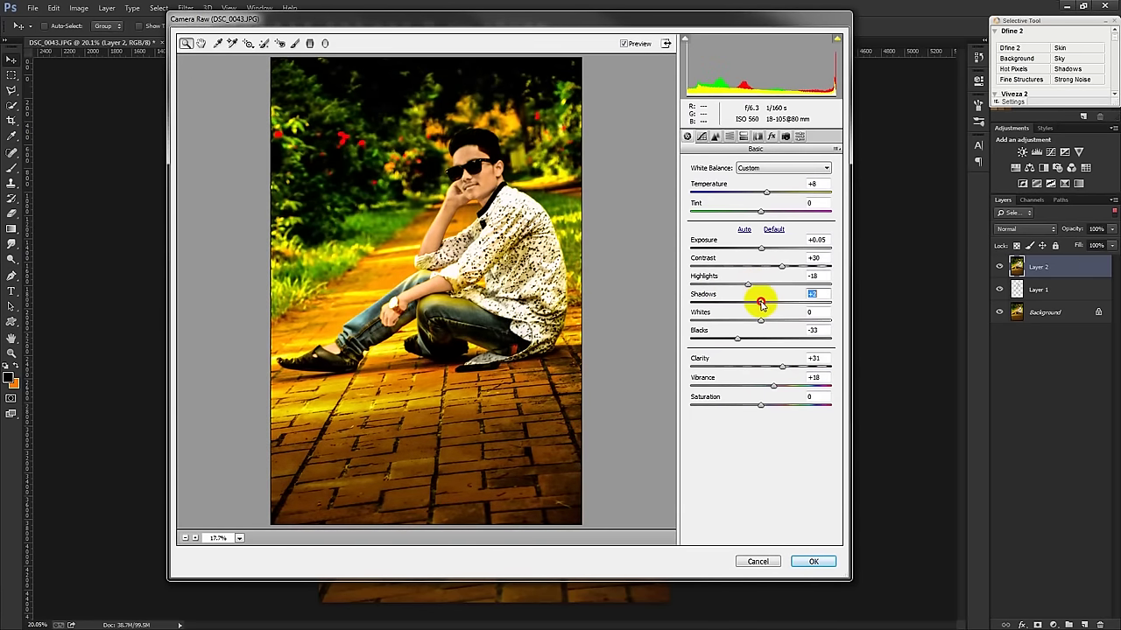
Add a radial filter around the seated man at Exposure -1.00, stretched and tilted.
{"action": "left_click", "coordinate": [325, 43]}
{"action": "left_click_drag", "start_coordinate": [447, 207], "coordinate": [616, 372]}
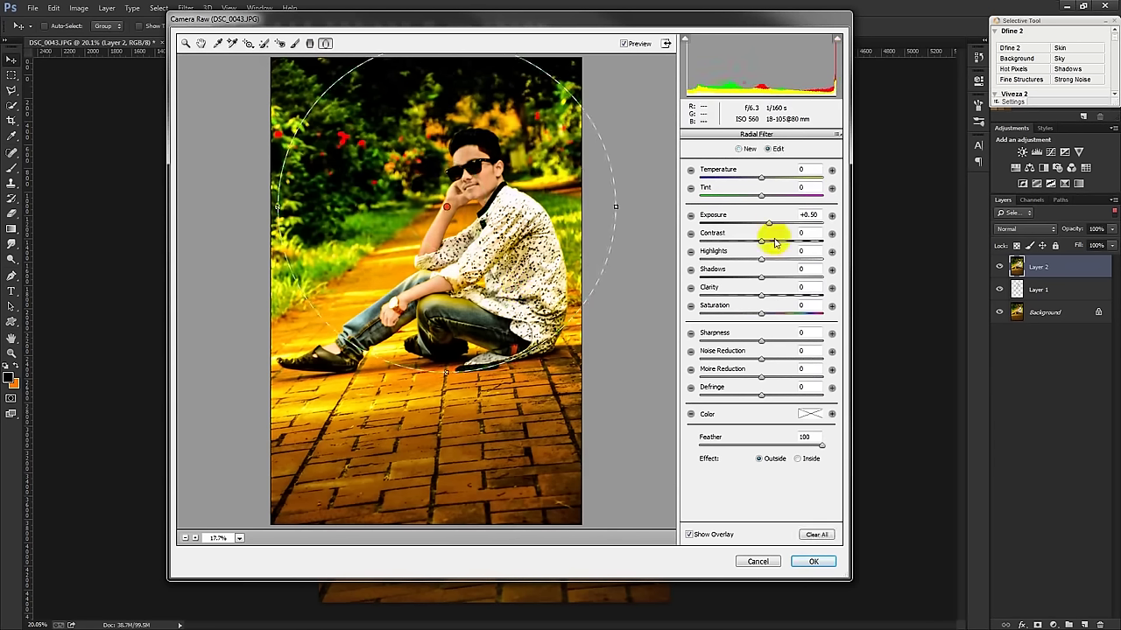
{"action": "left_click_drag", "start_coordinate": [764, 227], "coordinate": [745, 231]}
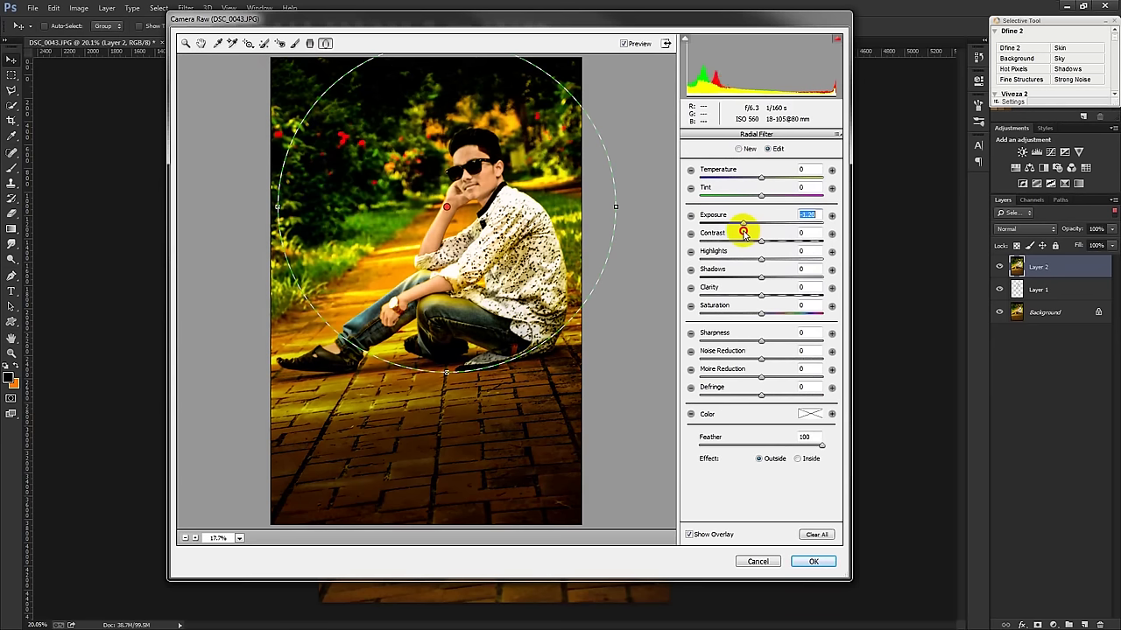
{"action": "left_click_drag", "start_coordinate": [447, 377], "coordinate": [437, 453]}
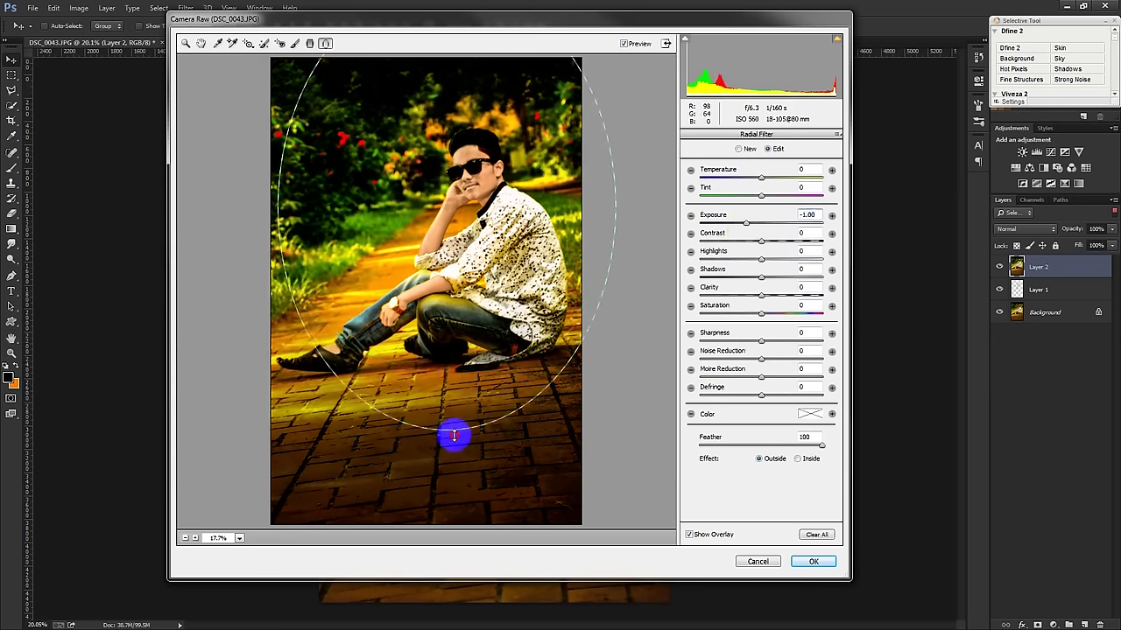
{"action": "mouse_move", "coordinate": [549, 417]}
{"action": "left_mouse_down"}
{"action": "mouse_move", "coordinate": [511, 446]}
{"action": "mouse_move", "coordinate": [517, 458]}
{"action": "left_mouse_up"}
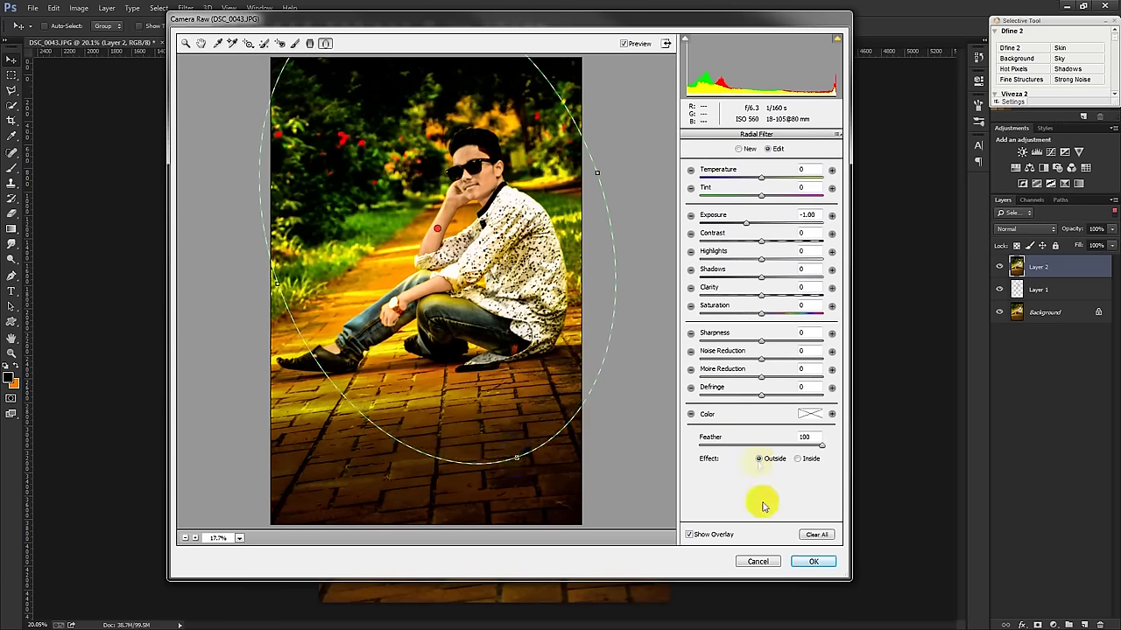
{"action": "left_click", "coordinate": [201, 43]}
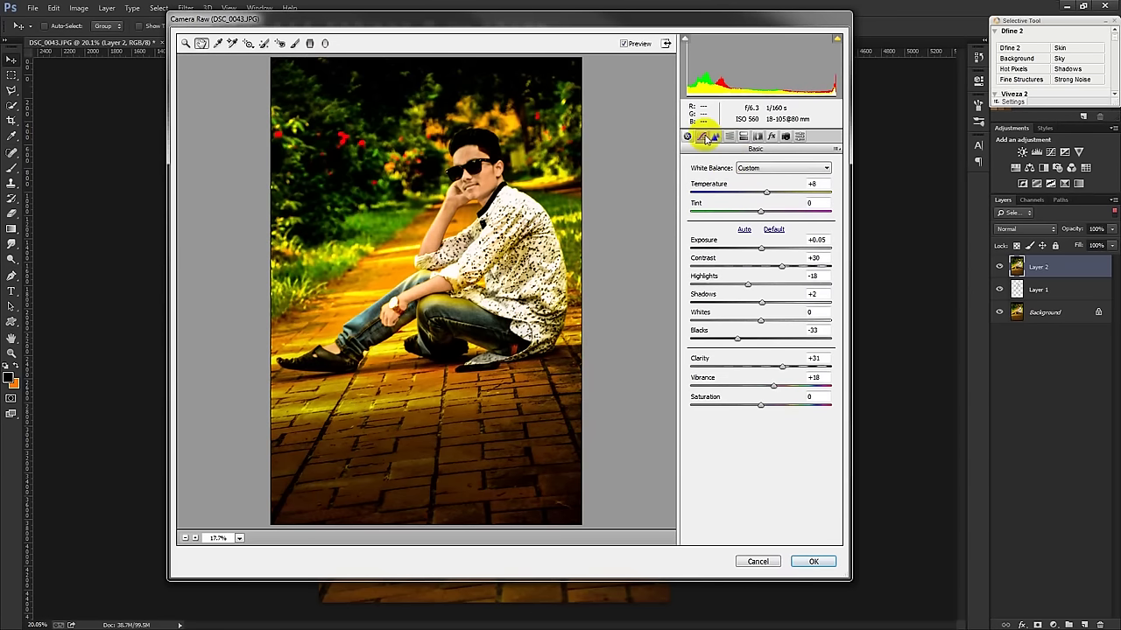
On the Red point curve, lower the highlights endpoint and clip the shadows.
{"action": "left_click", "coordinate": [702, 137]}
{"action": "left_click", "coordinate": [730, 164]}
{"action": "left_click", "coordinate": [756, 201]}
{"action": "left_click", "coordinate": [740, 226]}
{"action": "mouse_move", "coordinate": [837, 220]}
{"action": "left_mouse_down"}
{"action": "mouse_move", "coordinate": [820, 218]}
{"action": "mouse_move", "coordinate": [843, 221]}
{"action": "mouse_move", "coordinate": [828, 205]}
{"action": "left_mouse_up"}
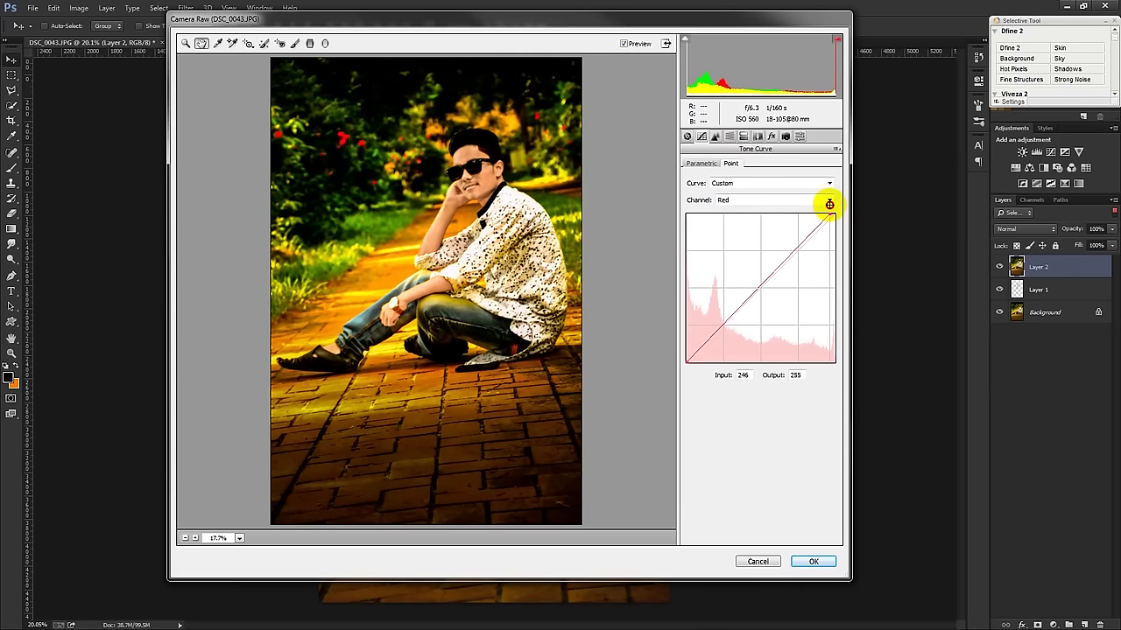
{"action": "left_click_drag", "start_coordinate": [687, 361], "coordinate": [695, 370]}
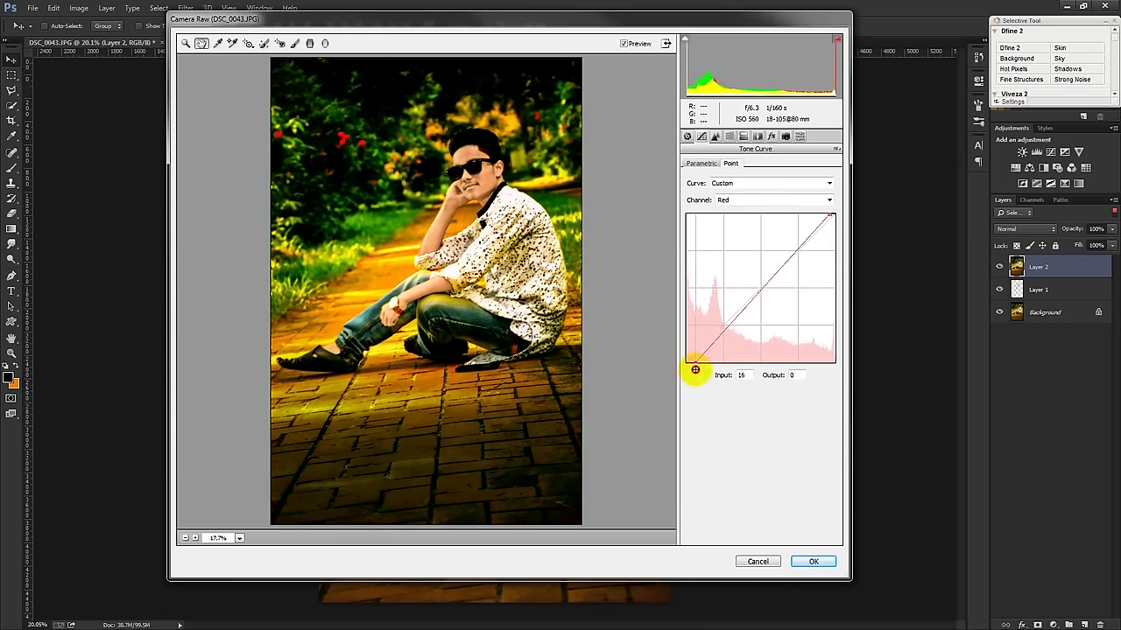
On the Green point curve, lower the top point and lift the bottom slightly.
{"action": "left_click", "coordinate": [732, 200]}
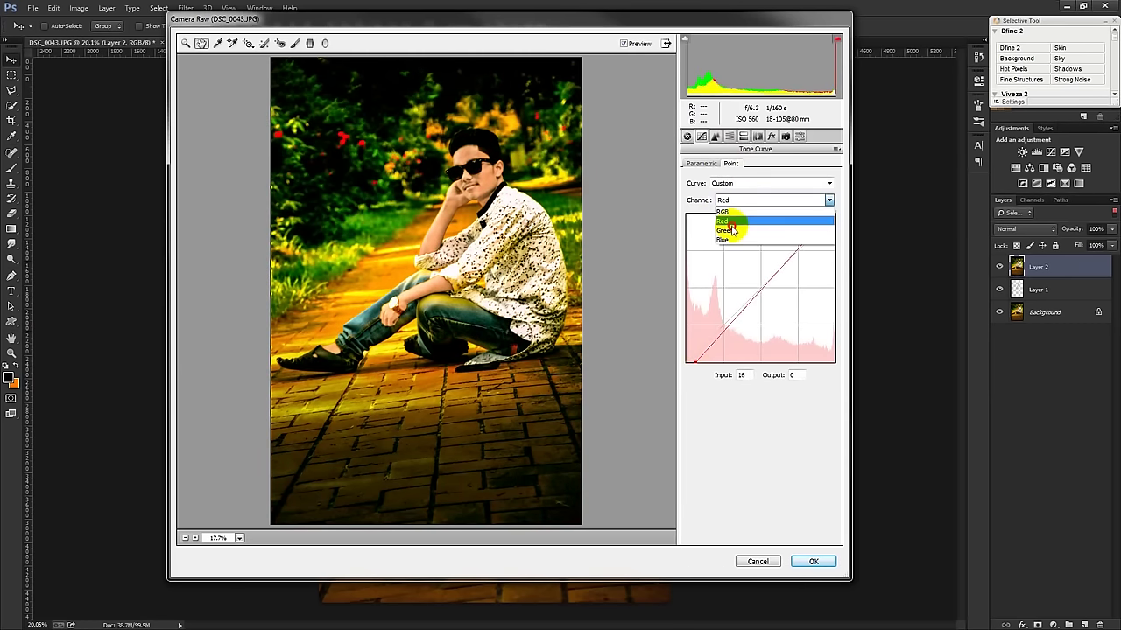
{"action": "left_click", "coordinate": [732, 229]}
{"action": "mouse_move", "coordinate": [830, 213]}
{"action": "left_mouse_down"}
{"action": "mouse_move", "coordinate": [841, 221]}
{"action": "mouse_move", "coordinate": [836, 214]}
{"action": "left_mouse_up"}
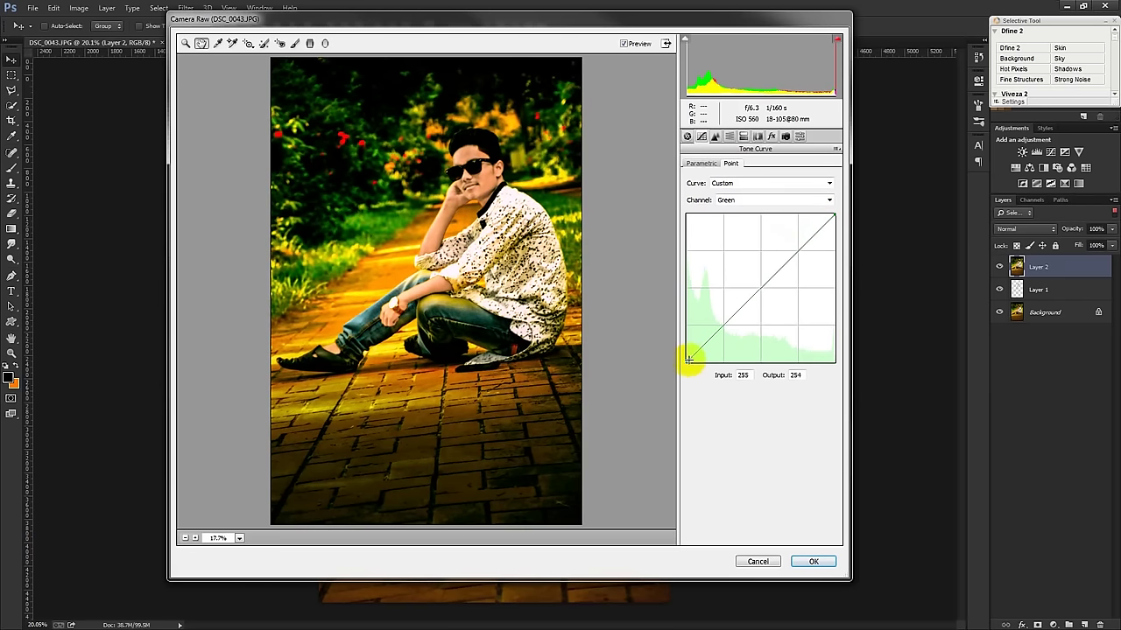
{"action": "mouse_move", "coordinate": [668, 362]}
{"action": "left_mouse_down"}
{"action": "mouse_move", "coordinate": [688, 370]}
{"action": "mouse_move", "coordinate": [646, 360]}
{"action": "left_mouse_up"}
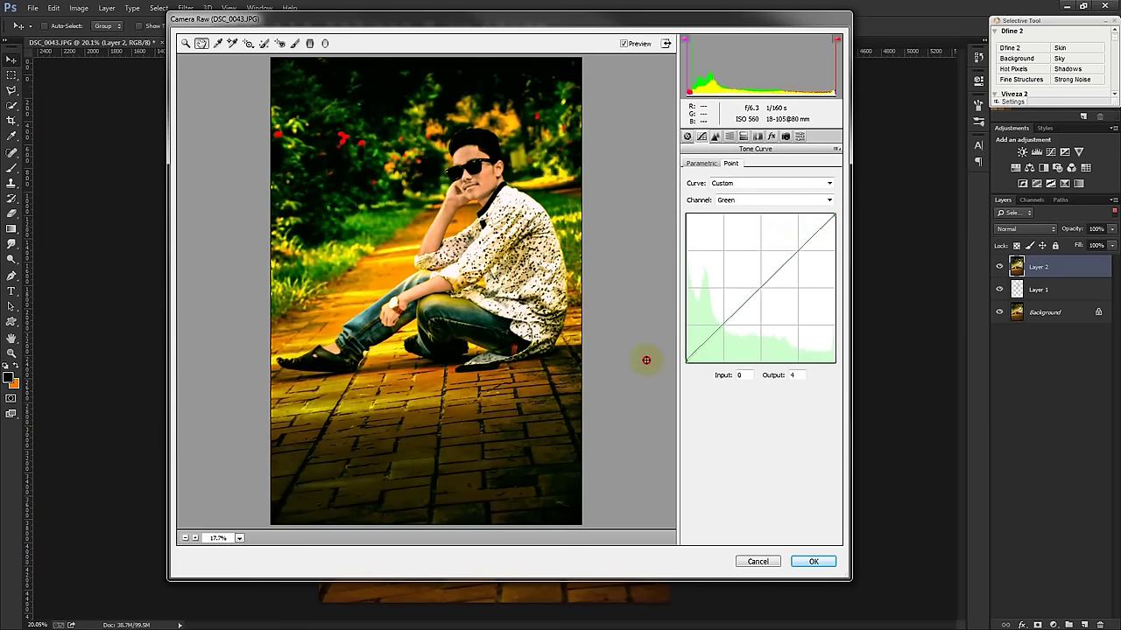
{"action": "left_click", "coordinate": [716, 139]}
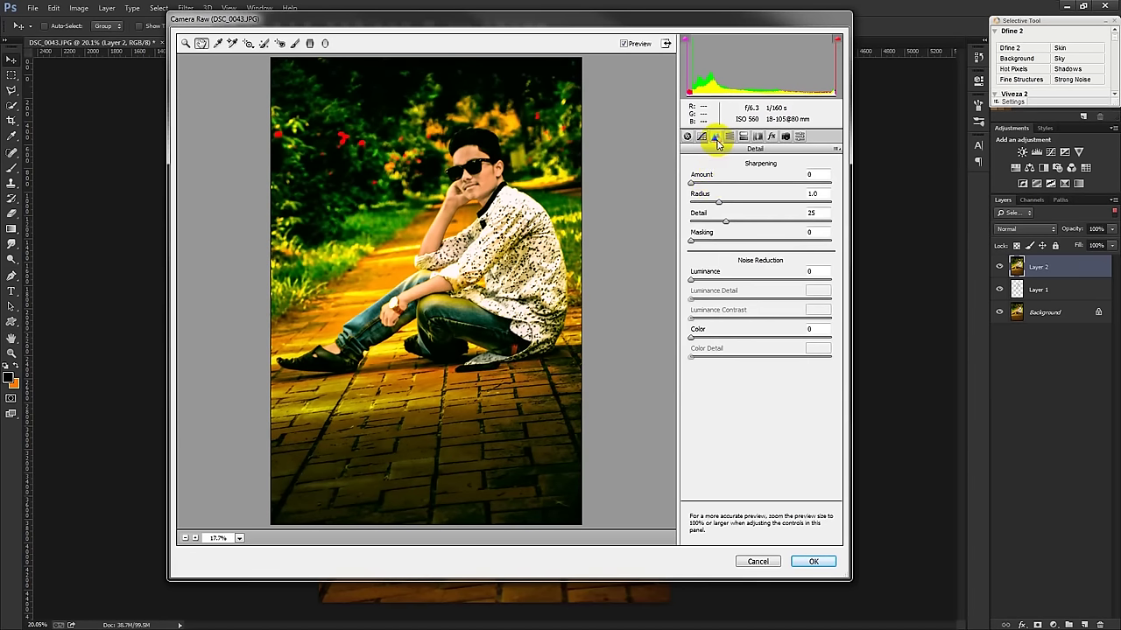
Raise sharpening amount and detail, and shift hues: Oranges -14, Yellows -43, Greens +13.
{"action": "left_click_drag", "start_coordinate": [710, 186], "coordinate": [735, 183]}
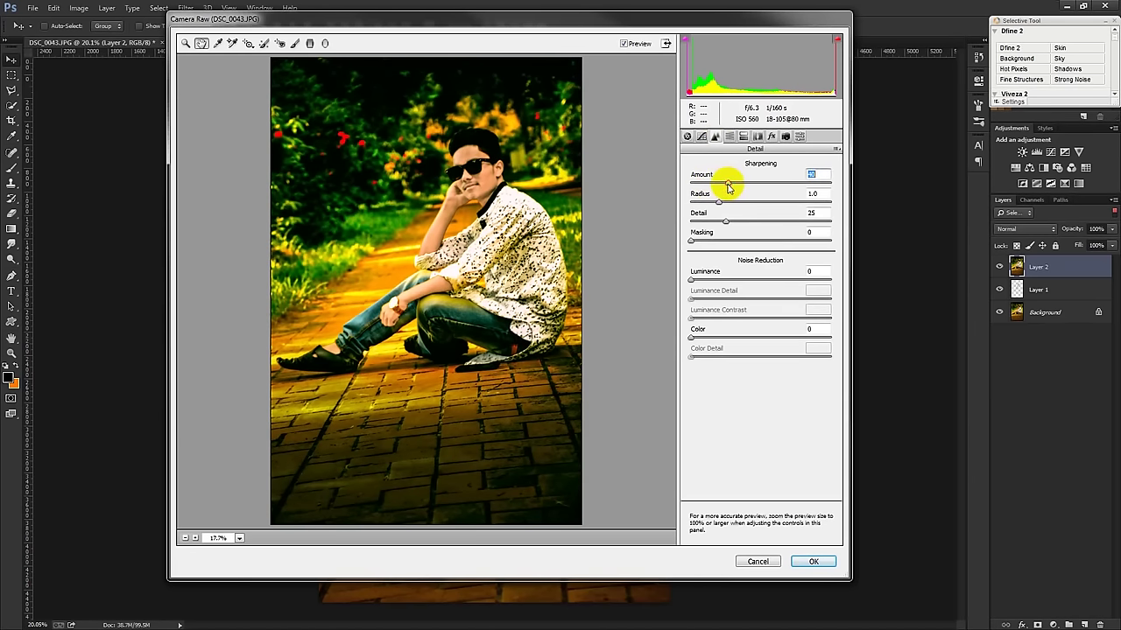
{"action": "left_click_drag", "start_coordinate": [726, 221], "coordinate": [745, 225]}
{"action": "left_click", "coordinate": [743, 137]}
{"action": "mouse_move", "coordinate": [762, 237]}
{"action": "left_mouse_down"}
{"action": "mouse_move", "coordinate": [782, 236]}
{"action": "mouse_move", "coordinate": [707, 237]}
{"action": "mouse_move", "coordinate": [753, 241]}
{"action": "left_mouse_up"}
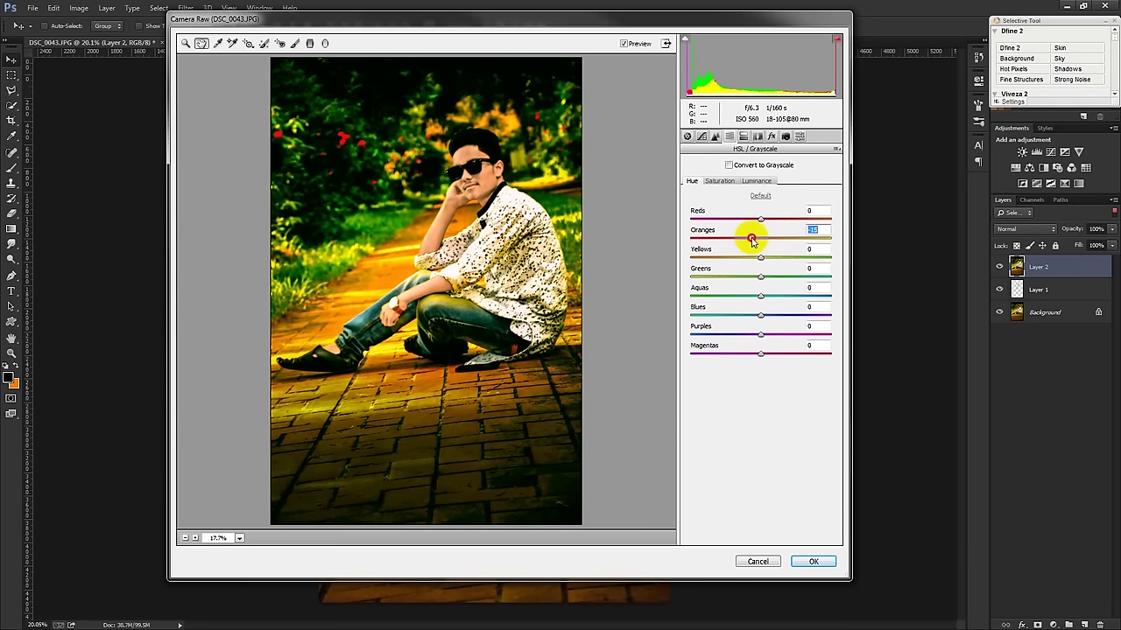
{"action": "left_click_drag", "start_coordinate": [771, 253], "coordinate": [725, 264]}
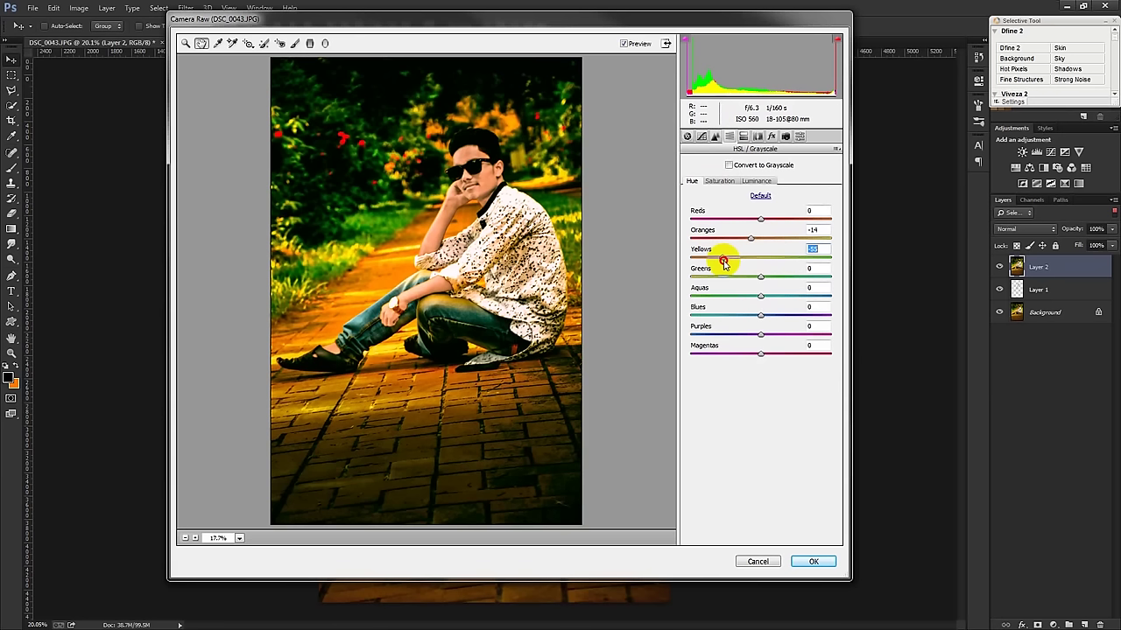
{"action": "mouse_move", "coordinate": [764, 279]}
{"action": "left_mouse_down"}
{"action": "mouse_move", "coordinate": [712, 262]}
{"action": "mouse_move", "coordinate": [780, 265]}
{"action": "mouse_move", "coordinate": [694, 269]}
{"action": "mouse_move", "coordinate": [788, 275]}
{"action": "mouse_move", "coordinate": [728, 301]}
{"action": "left_mouse_up"}
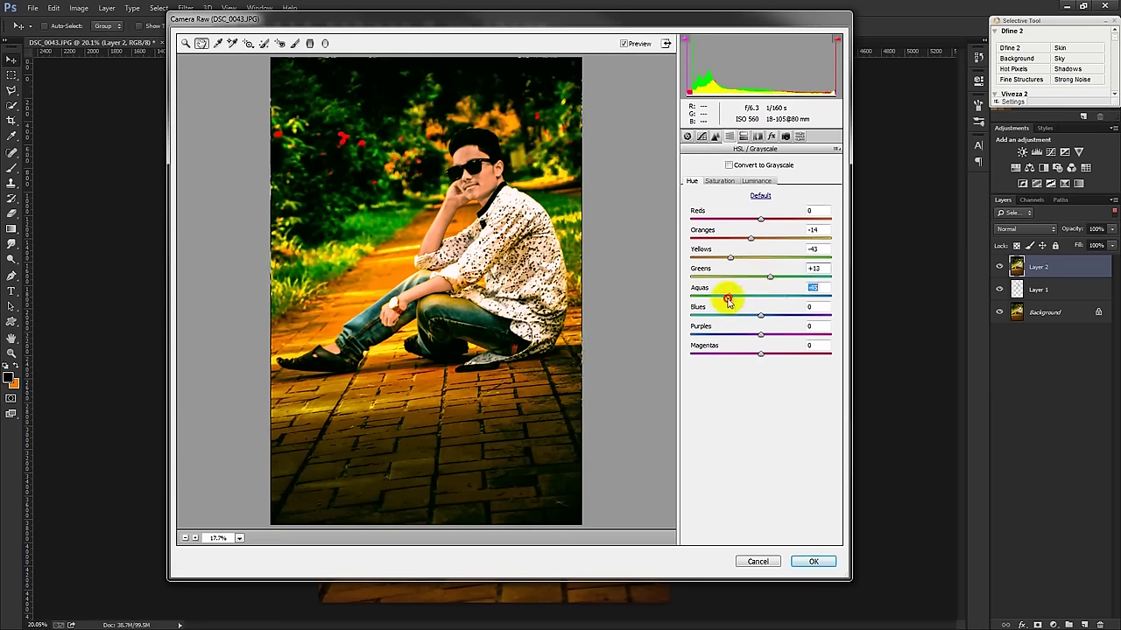
Add a post-crop vignette, try a split-toning highlight hue near 101, and apply Camera Raw.
{"action": "left_click", "coordinate": [771, 137]}
{"action": "mouse_move", "coordinate": [758, 288]}
{"action": "left_mouse_down"}
{"action": "mouse_move", "coordinate": [743, 289]}
{"action": "mouse_move", "coordinate": [758, 290]}
{"action": "left_mouse_up"}
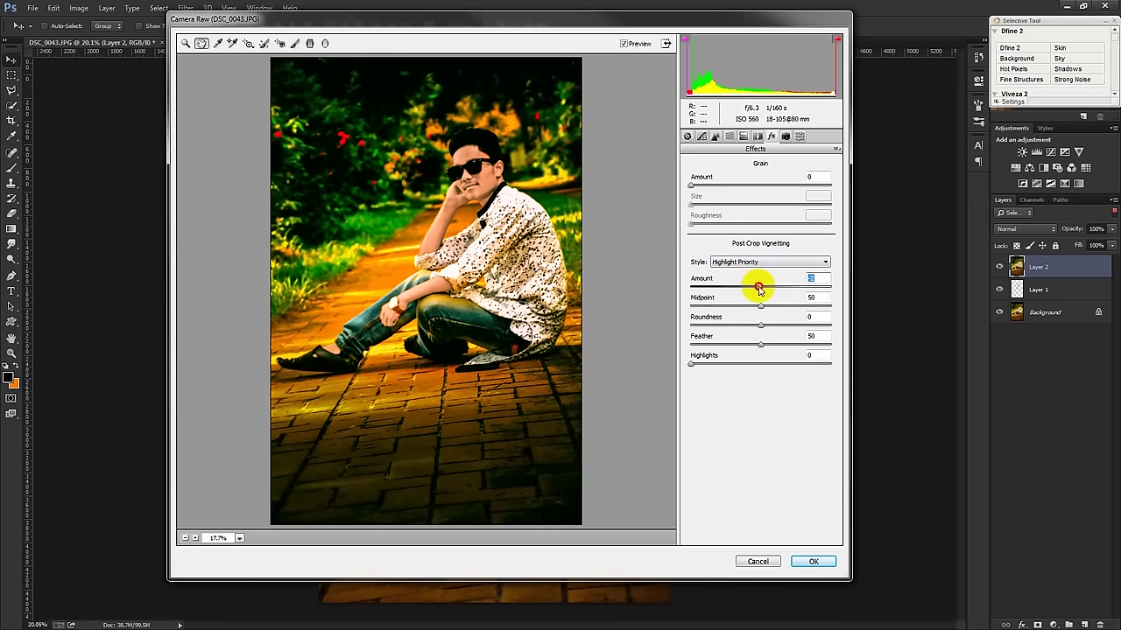
{"action": "left_click", "coordinate": [743, 137]}
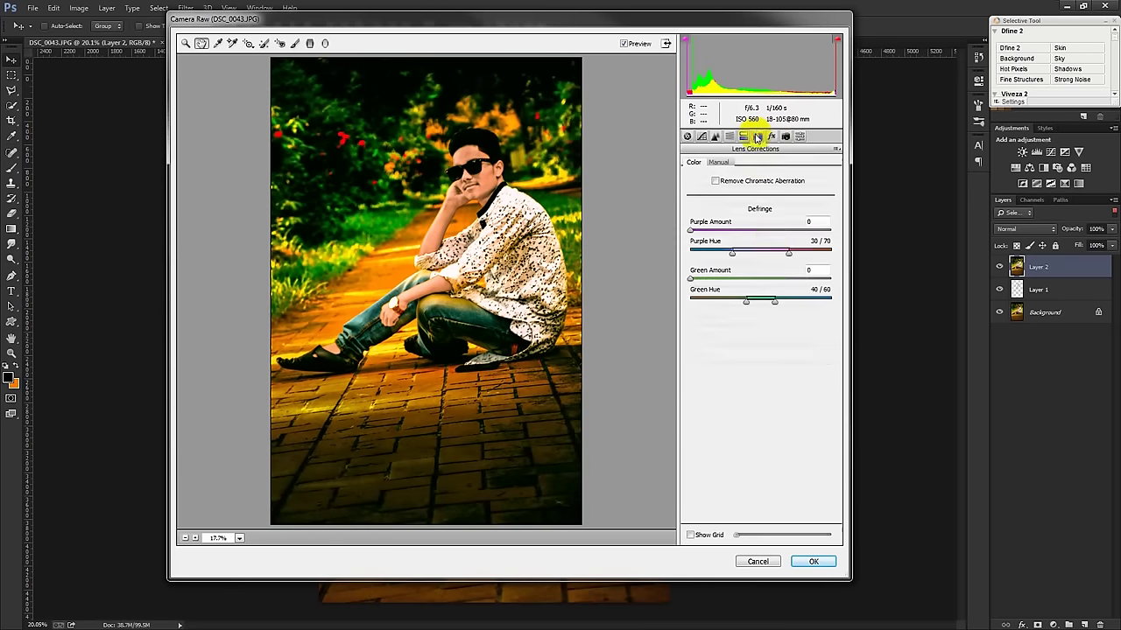
{"action": "left_click", "coordinate": [742, 138]}
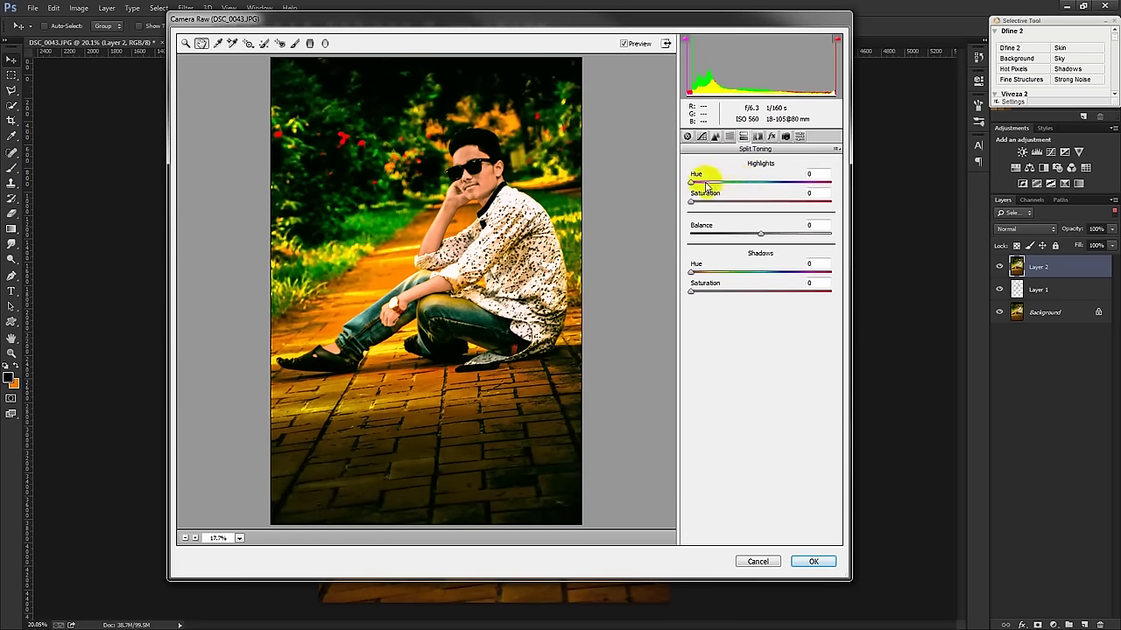
{"action": "left_click_drag", "start_coordinate": [692, 182], "coordinate": [729, 181]}
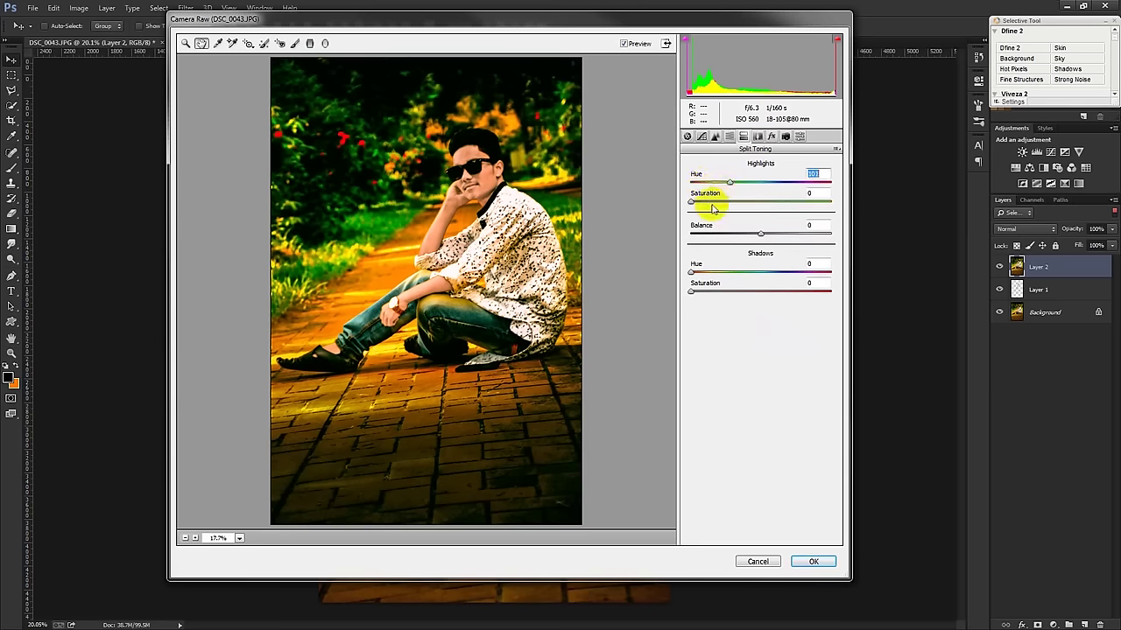
{"action": "left_click_drag", "start_coordinate": [718, 207], "coordinate": [692, 207]}
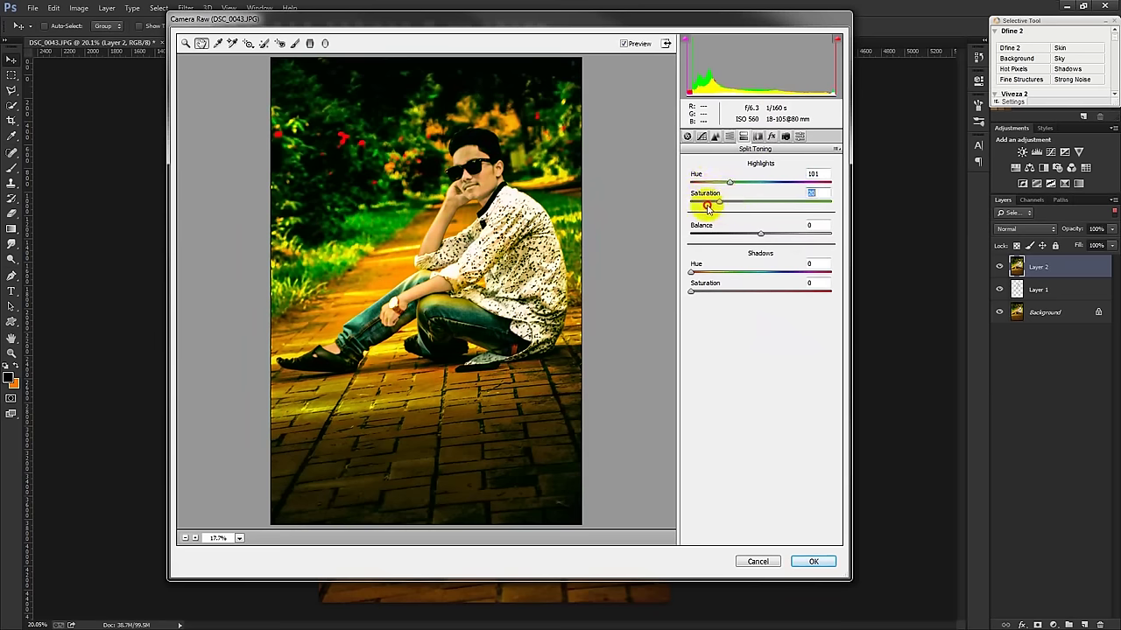
{"action": "left_click", "coordinate": [814, 561]}
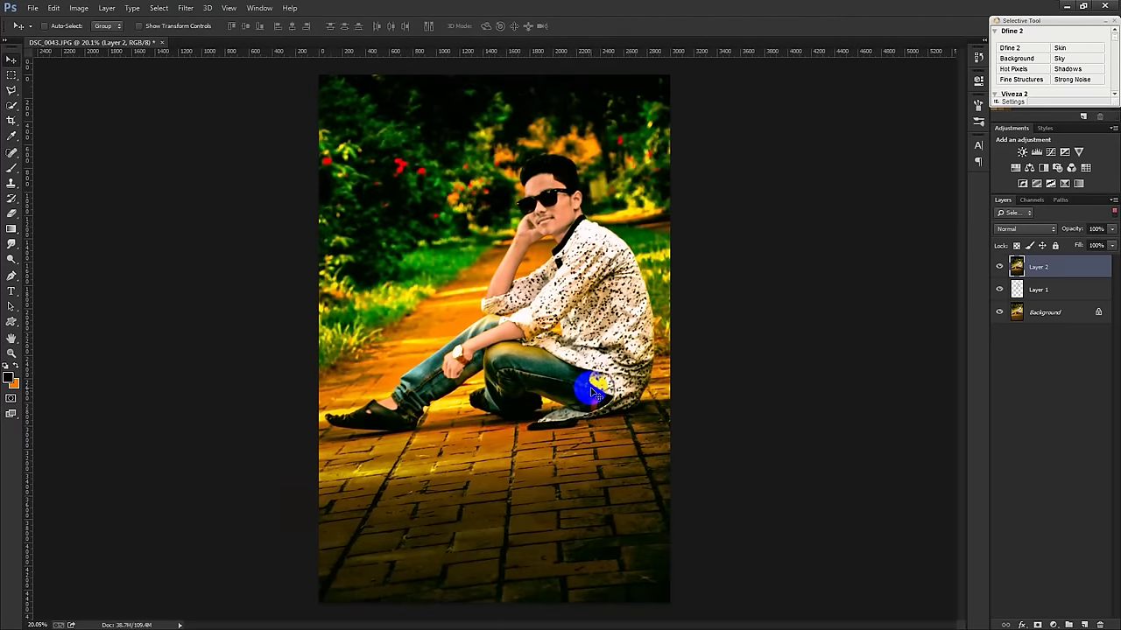
Try the Oil Paint filter and dismiss the resulting error.
{"action": "left_click", "coordinate": [186, 9]}
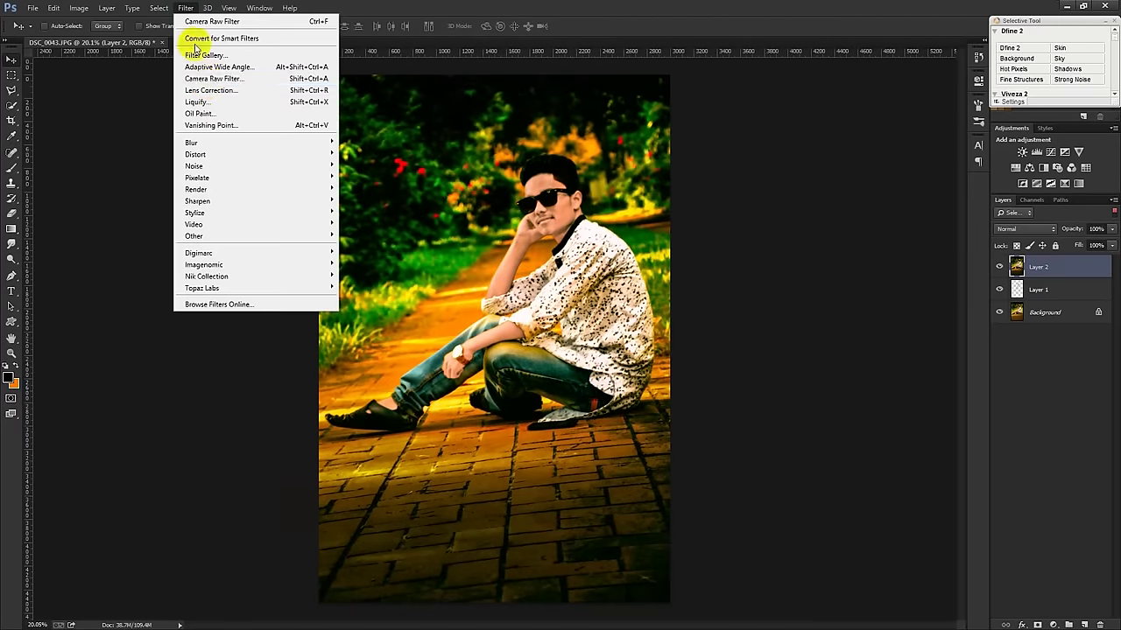
{"action": "left_click", "coordinate": [201, 113]}
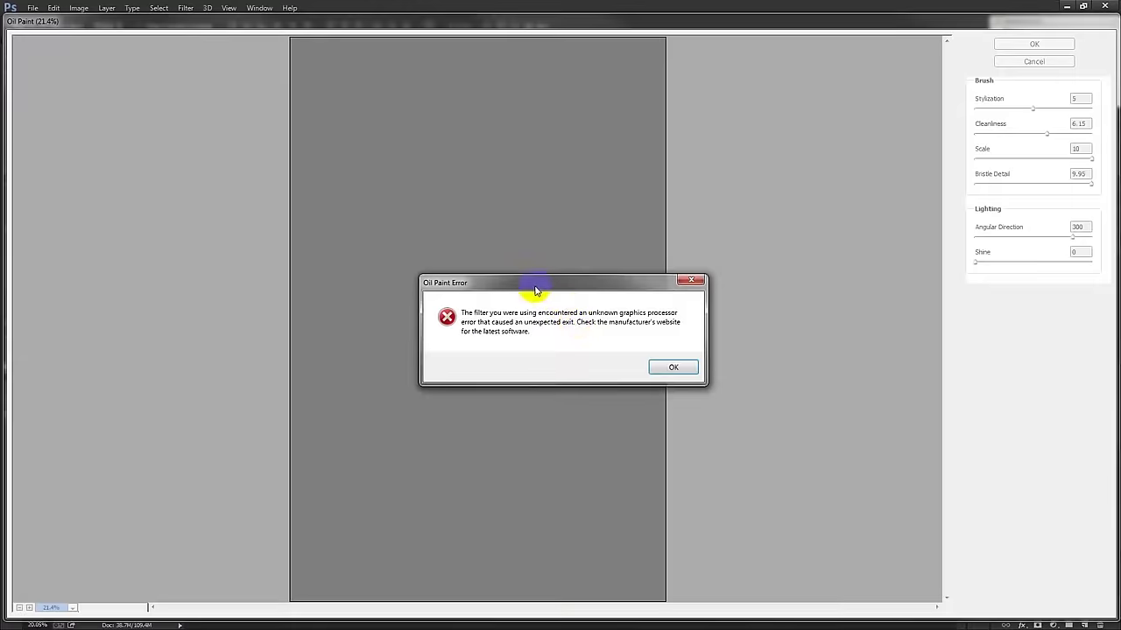
{"action": "left_click", "coordinate": [671, 366]}
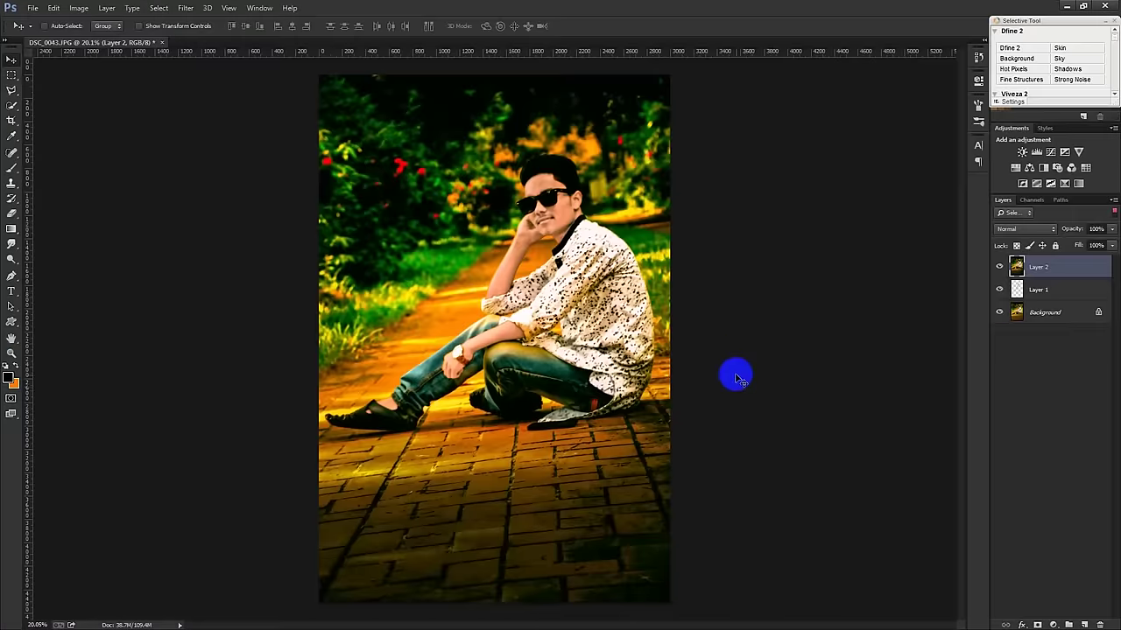
Save the document to the Desktop as DSC_0043.psd in Photoshop format.
{"action": "key", "text": "ctrl+shift+s"}
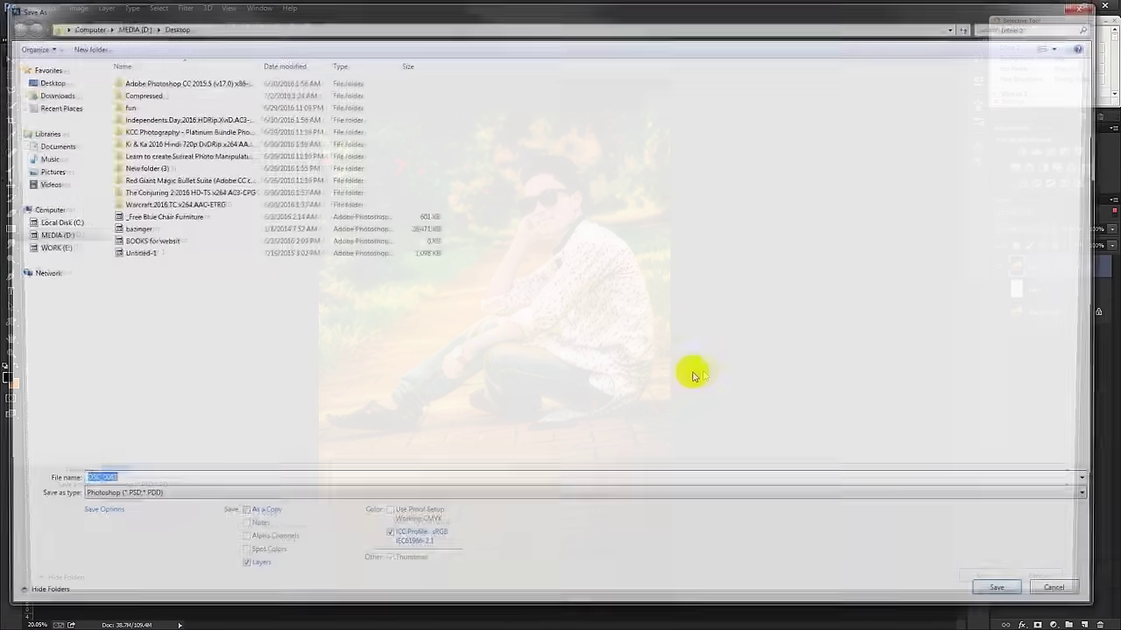
{"action": "left_click", "coordinate": [46, 80]}
{"action": "left_click", "coordinate": [1003, 591]}
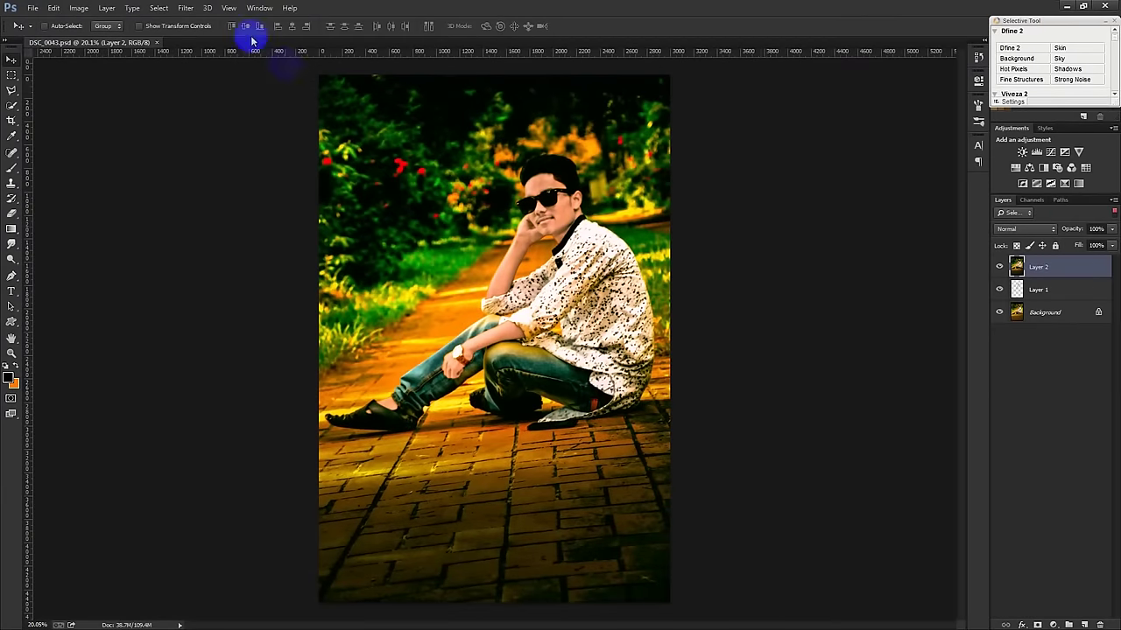
{"action": "left_click", "coordinate": [186, 7]}
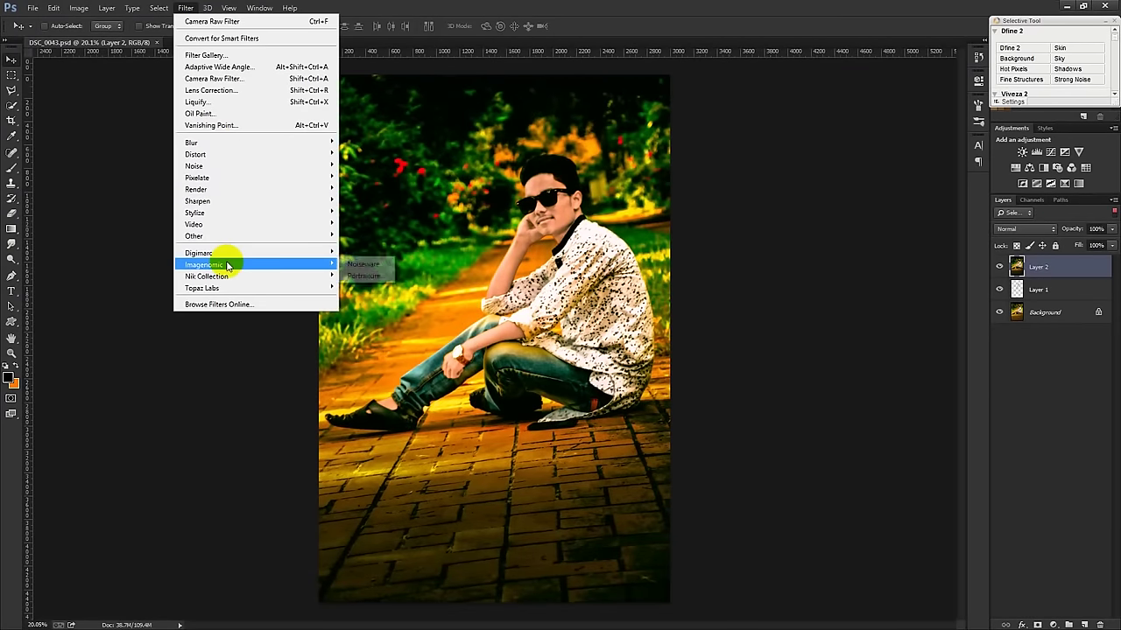
{"action": "mouse_move", "coordinate": [207, 276]}
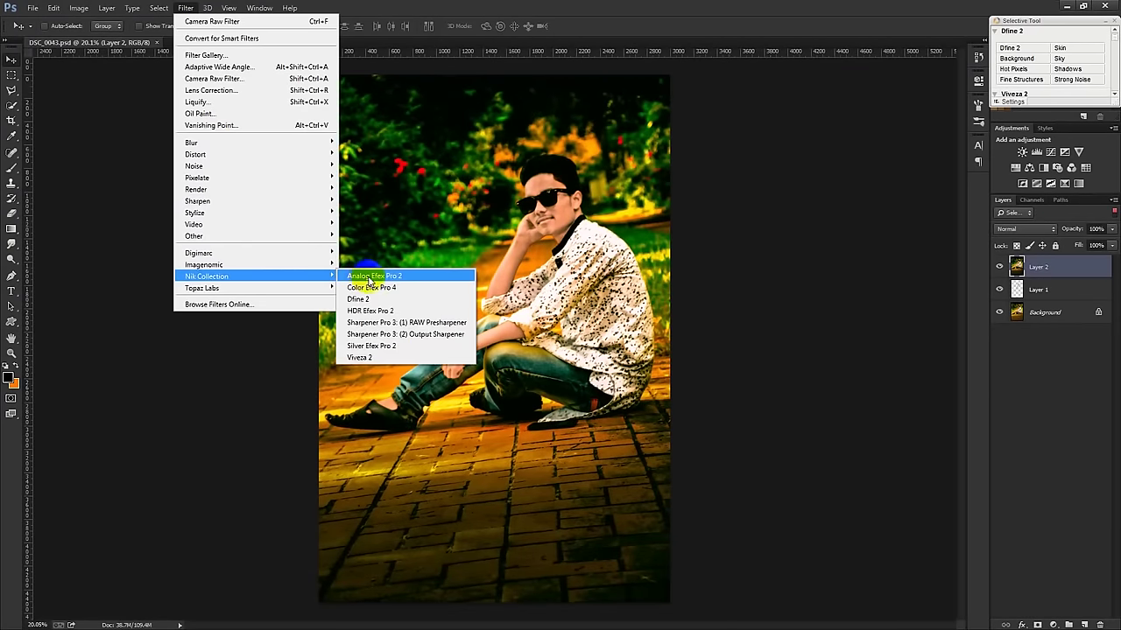
Launch Color Efex Pro 4 and toggle the Contrast Only effect to compare.
{"action": "left_click", "coordinate": [375, 288]}
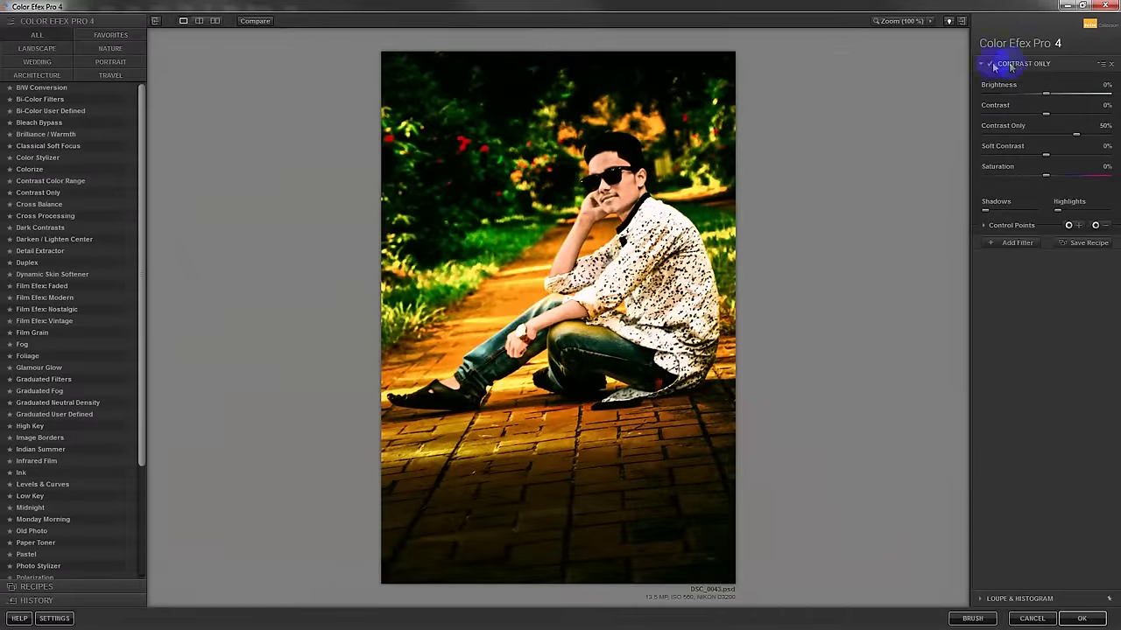
{"action": "left_click", "coordinate": [992, 66]}
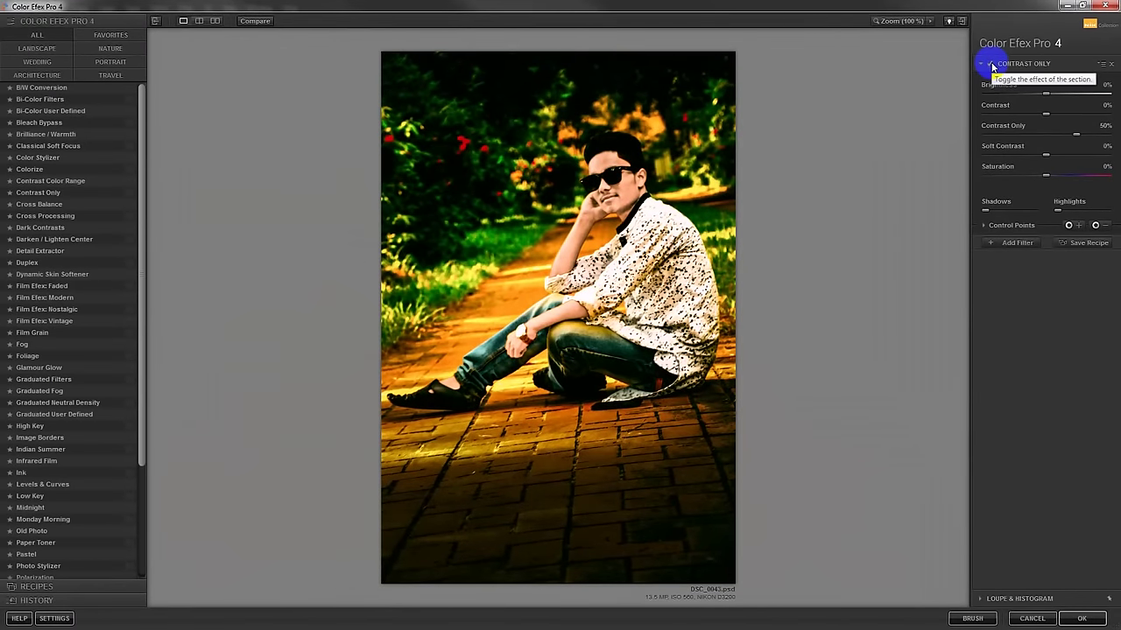
{"action": "left_click", "coordinate": [992, 66]}
{"action": "left_click", "coordinate": [992, 65]}
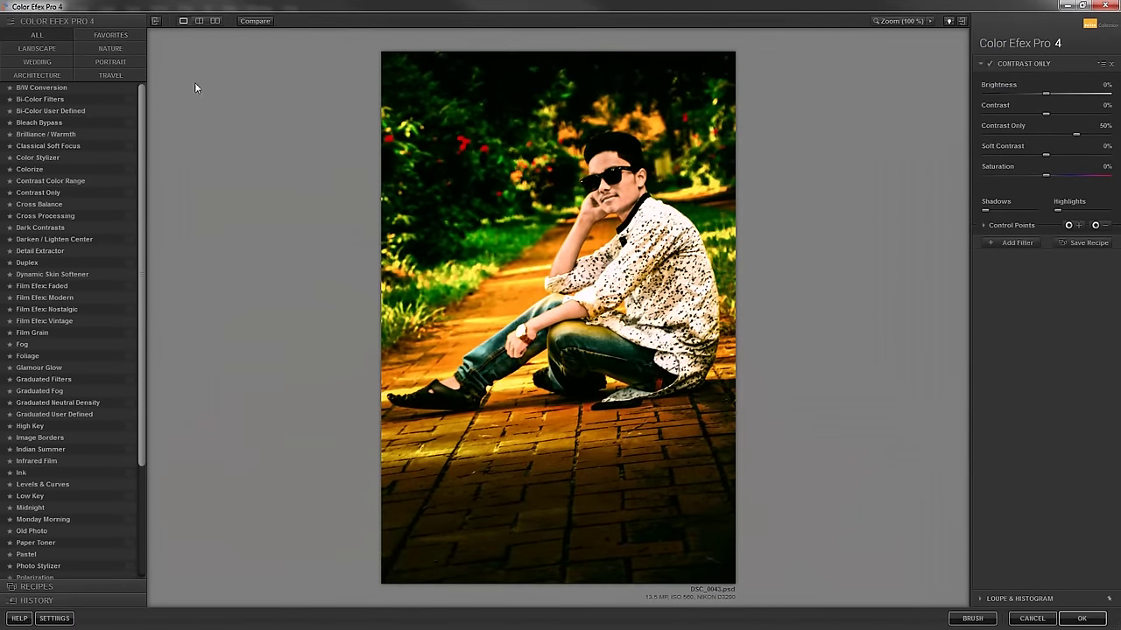
Preview filters from Bi-Color through Colorize, Cross Processing, Detail Extractor, Duplex and Dynamic Skin Softener.
{"action": "left_click", "coordinate": [44, 88]}
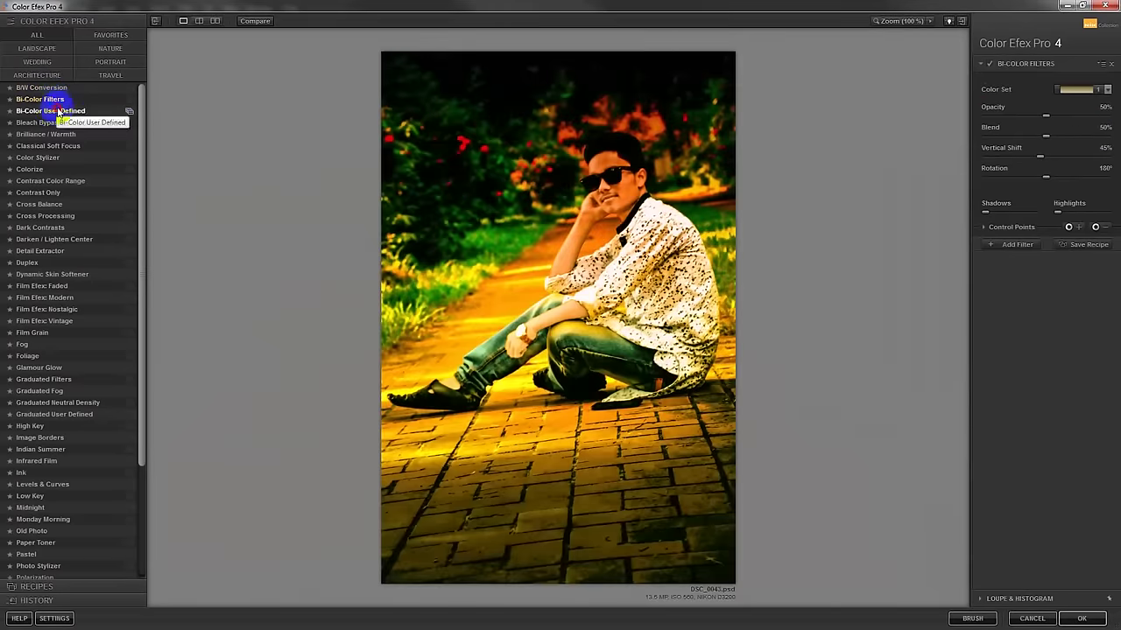
{"action": "left_click", "coordinate": [50, 110]}
{"action": "left_click", "coordinate": [48, 134]}
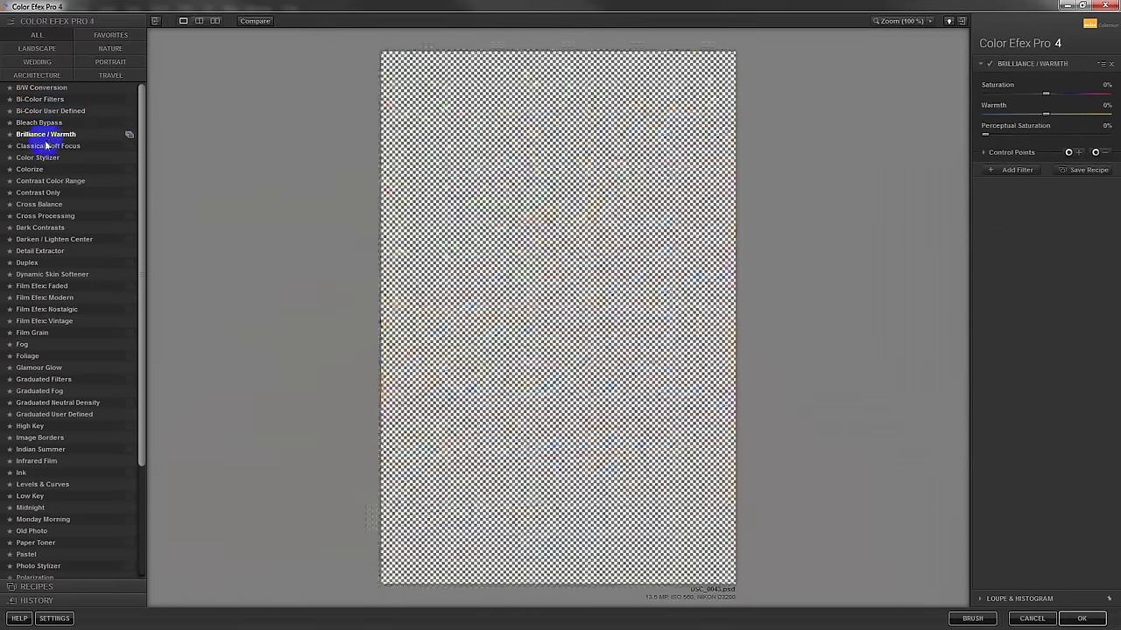
{"action": "left_click", "coordinate": [45, 147]}
{"action": "left_click", "coordinate": [38, 157]}
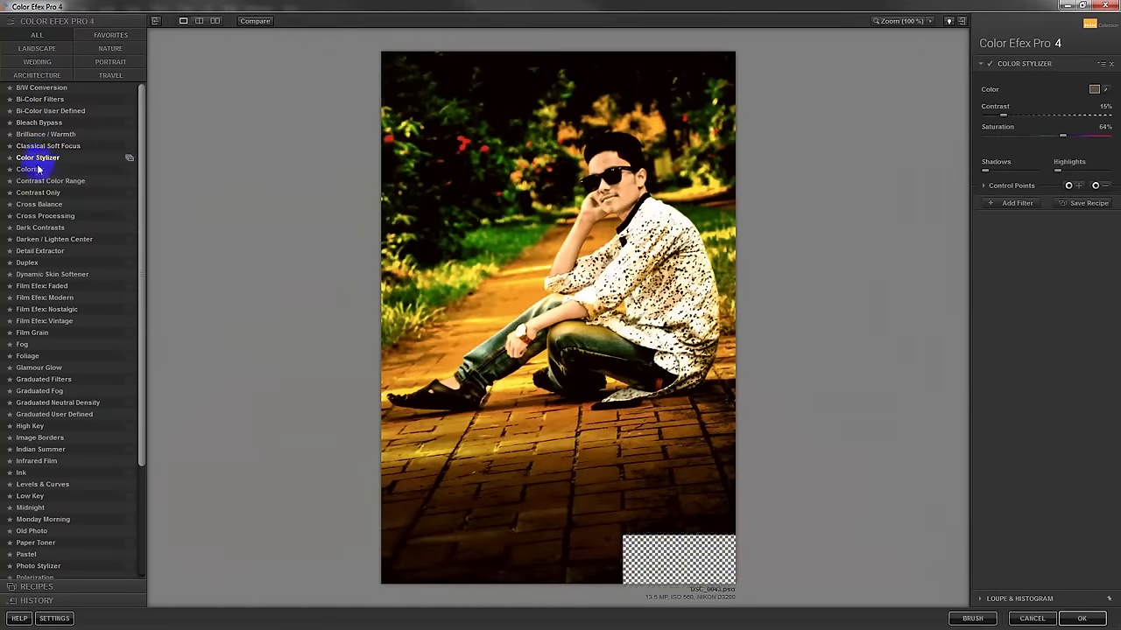
{"action": "left_click", "coordinate": [35, 181]}
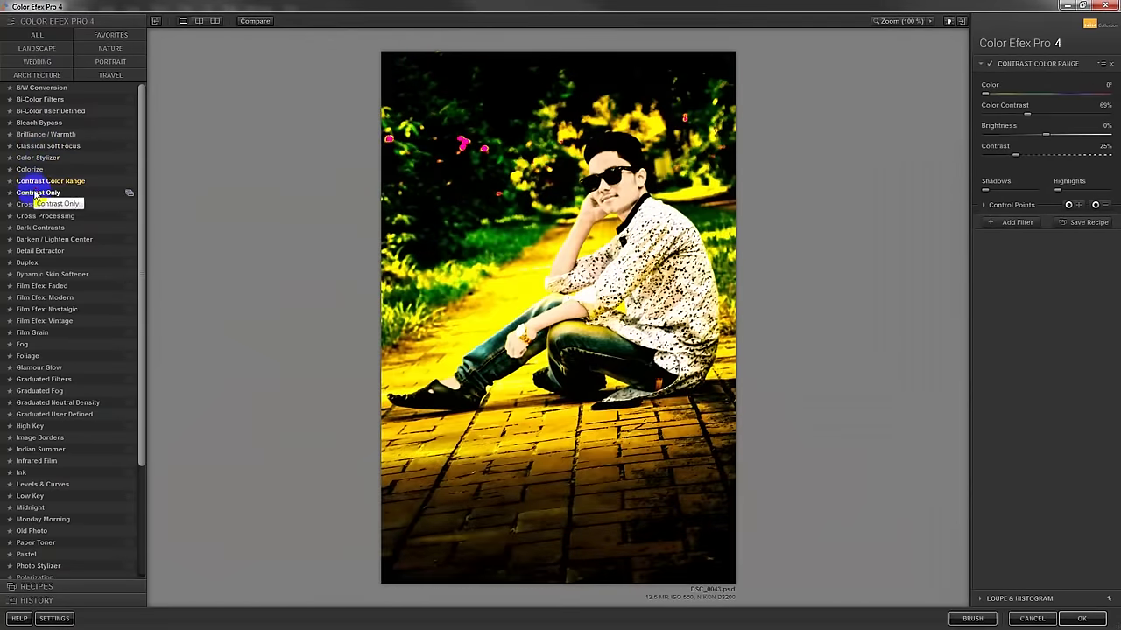
{"action": "left_click", "coordinate": [39, 205]}
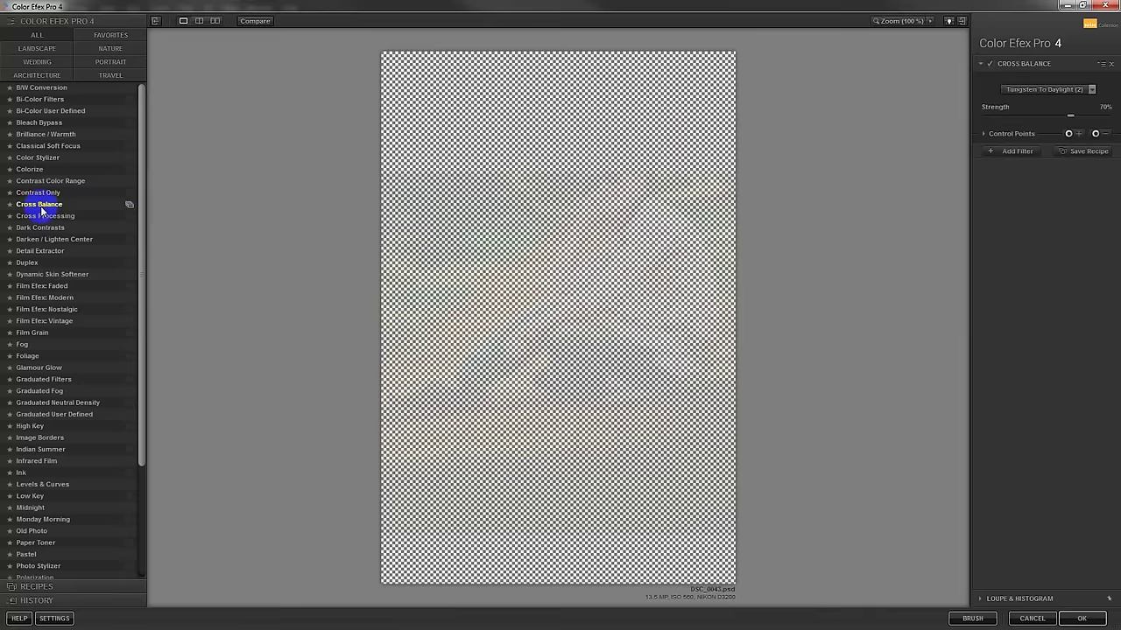
{"action": "left_click", "coordinate": [42, 219]}
{"action": "left_click", "coordinate": [46, 229]}
{"action": "left_click", "coordinate": [42, 240]}
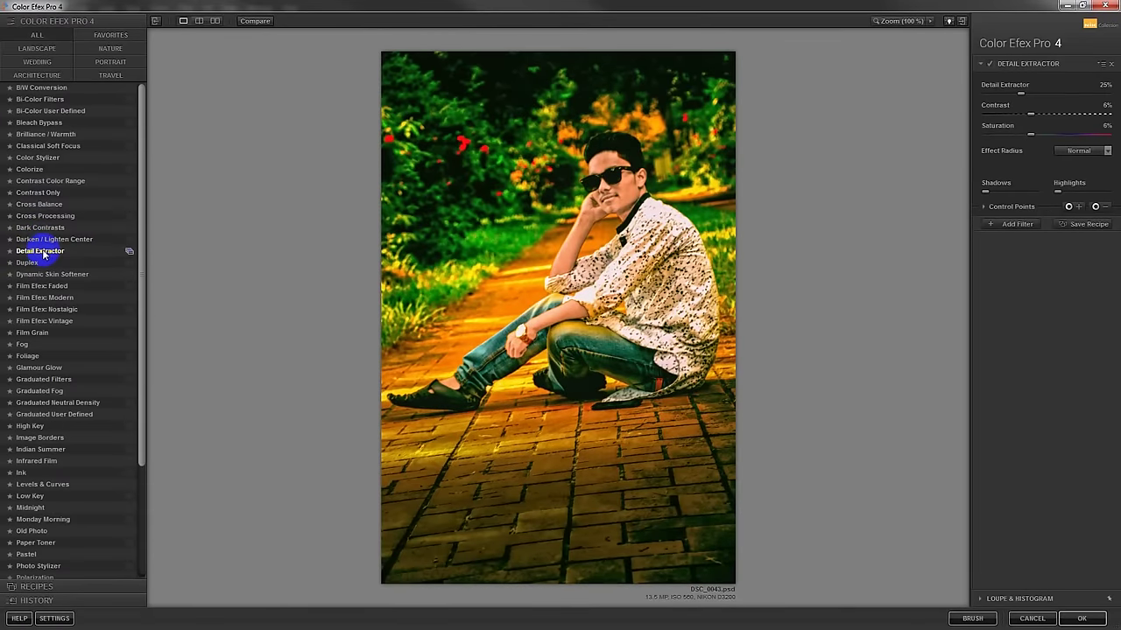
{"action": "left_click", "coordinate": [33, 262]}
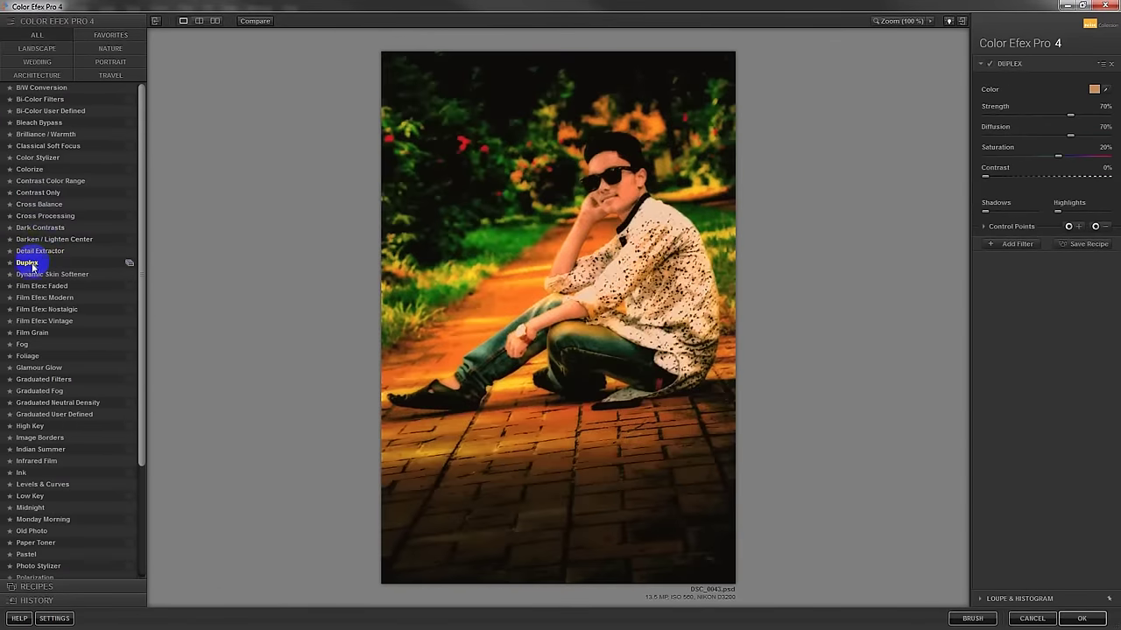
{"action": "left_click", "coordinate": [35, 277]}
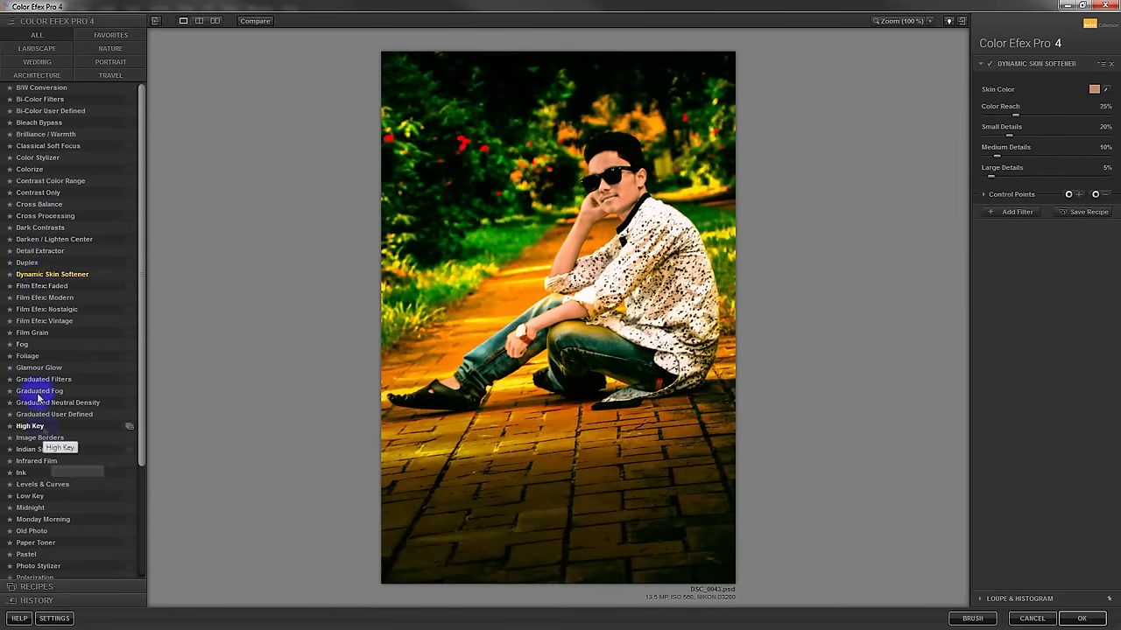
Apply the Foliage filter with Enhance Foliage about 55% and return to Photoshop.
{"action": "left_click", "coordinate": [32, 367]}
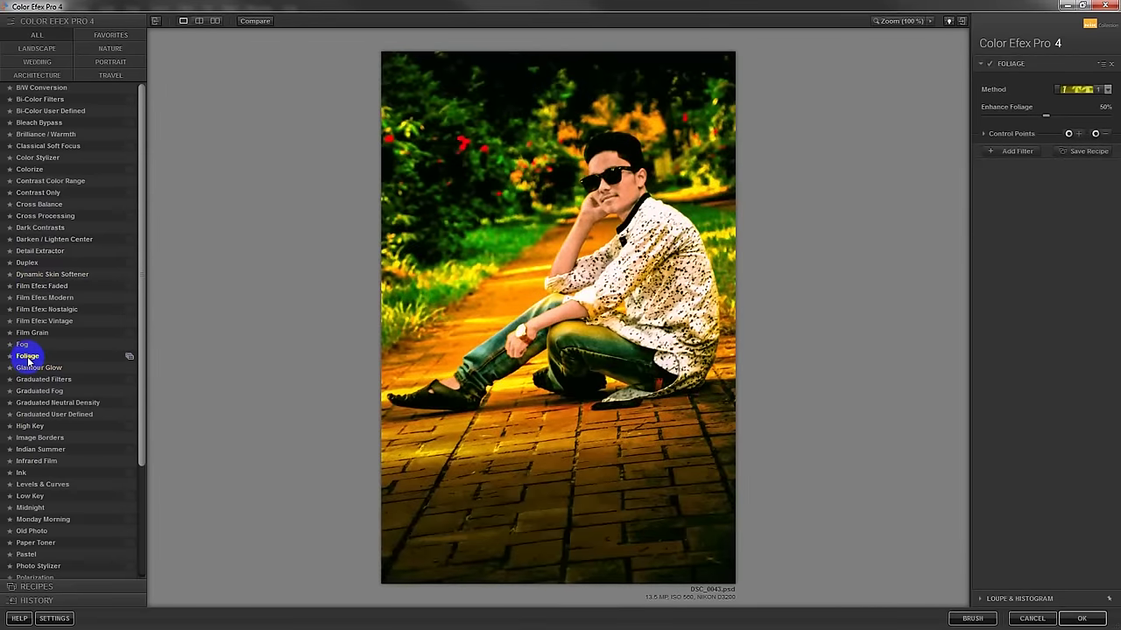
{"action": "left_click", "coordinate": [1055, 115]}
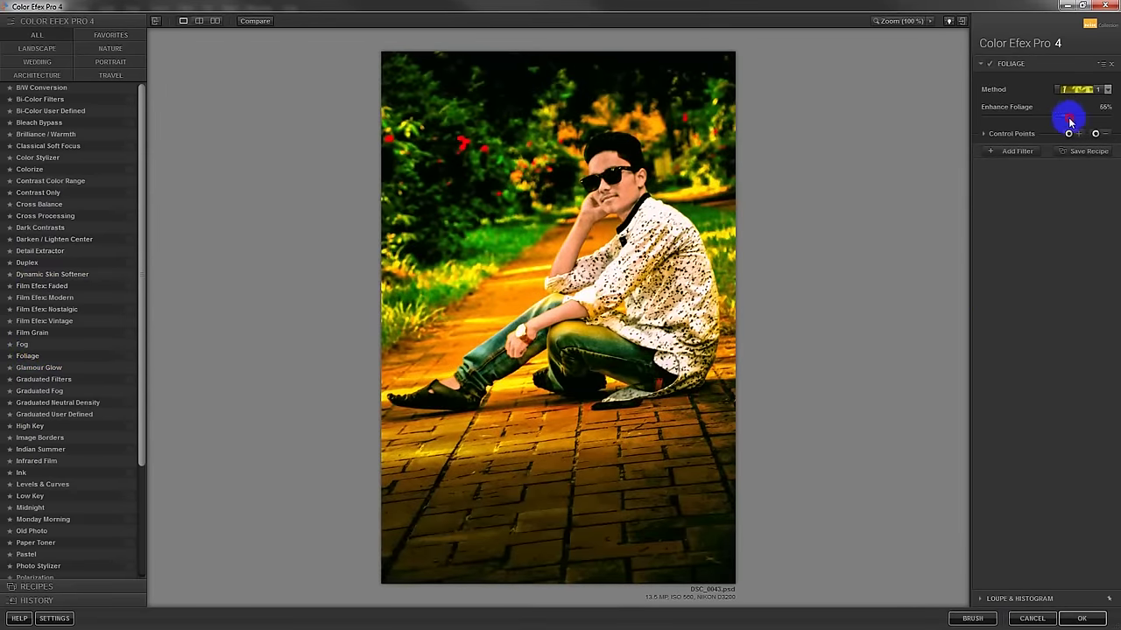
{"action": "left_click", "coordinate": [1081, 619]}
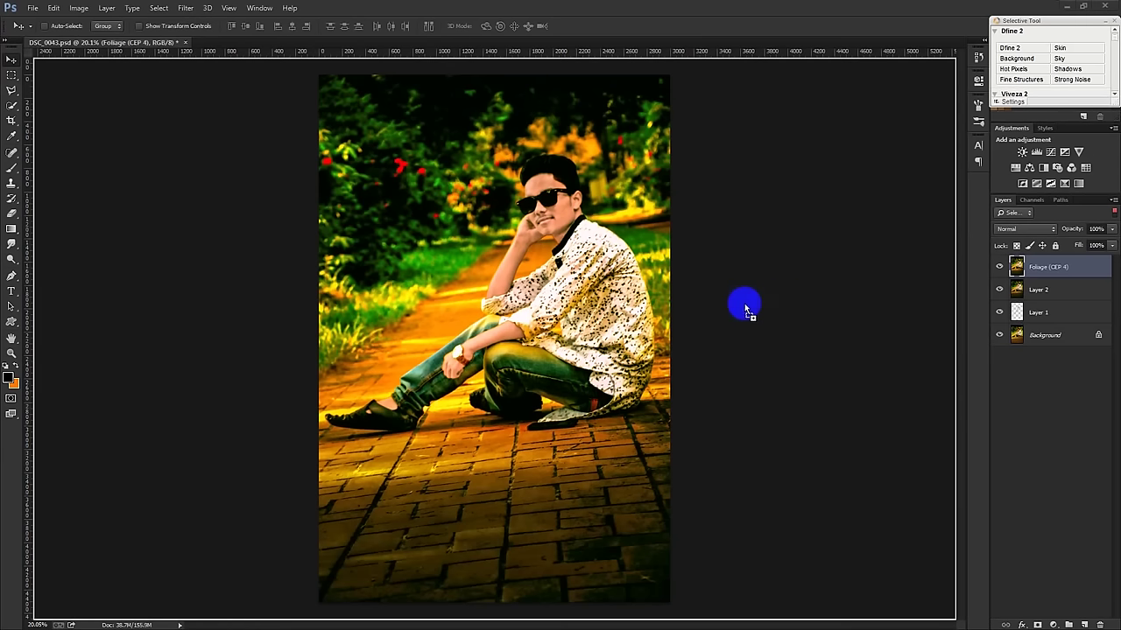
Drag the light-burst image Diwali2010-RSI_19_1 onto the photo as a new top layer.
{"action": "left_click_drag", "start_coordinate": [748, 307], "coordinate": [541, 282]}
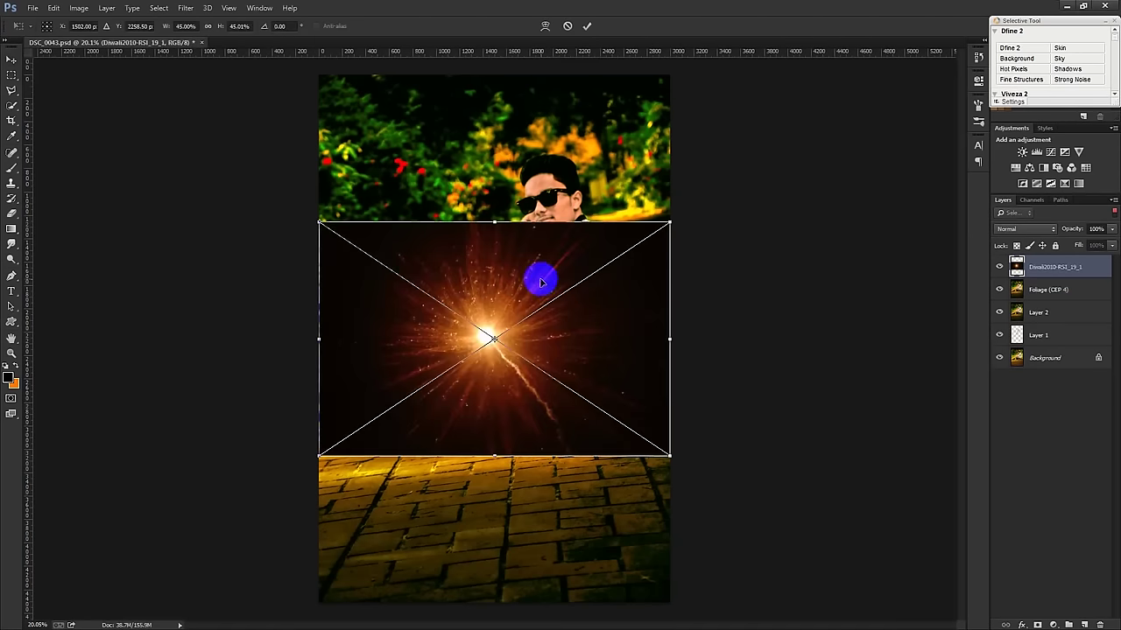
Blur the placed light burst with a 57.6 px Gaussian Blur and blend it in Screen mode.
{"action": "left_click", "coordinate": [584, 29]}
{"action": "left_click", "coordinate": [185, 8]}
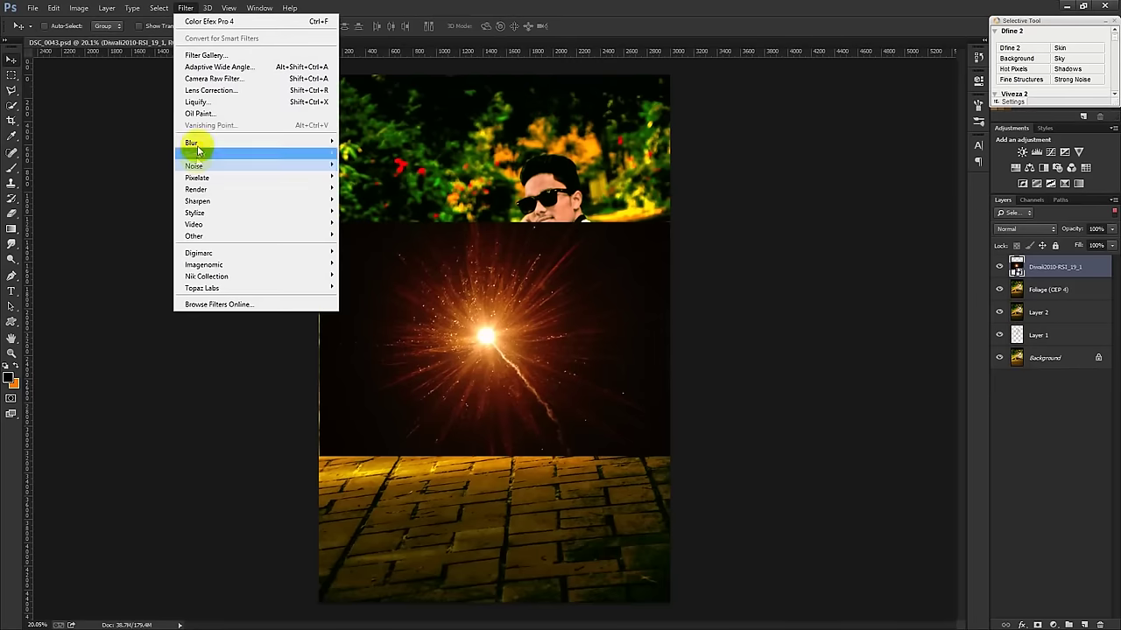
{"action": "left_click", "coordinate": [370, 228]}
{"action": "left_click_drag", "start_coordinate": [666, 319], "coordinate": [698, 322]}
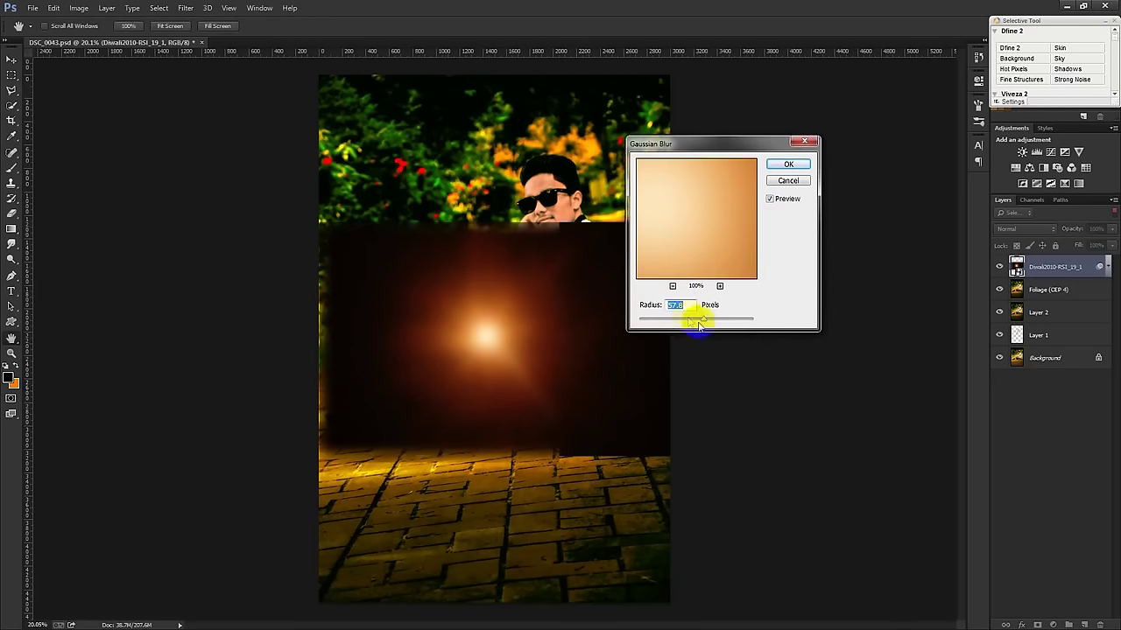
{"action": "left_click", "coordinate": [788, 165]}
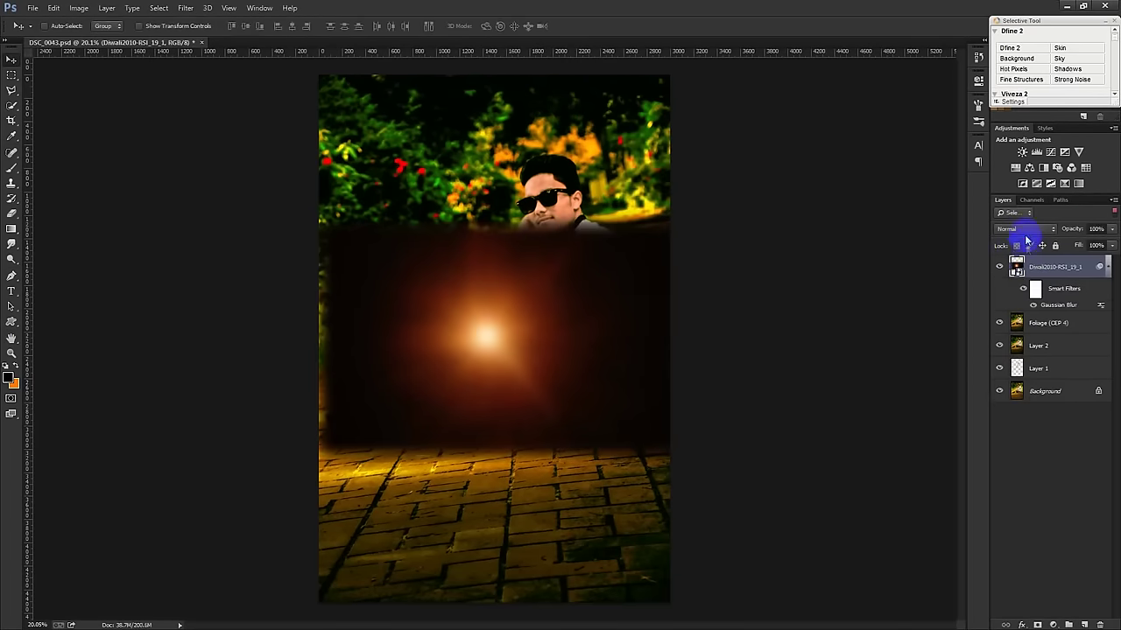
{"action": "left_click", "coordinate": [1020, 229]}
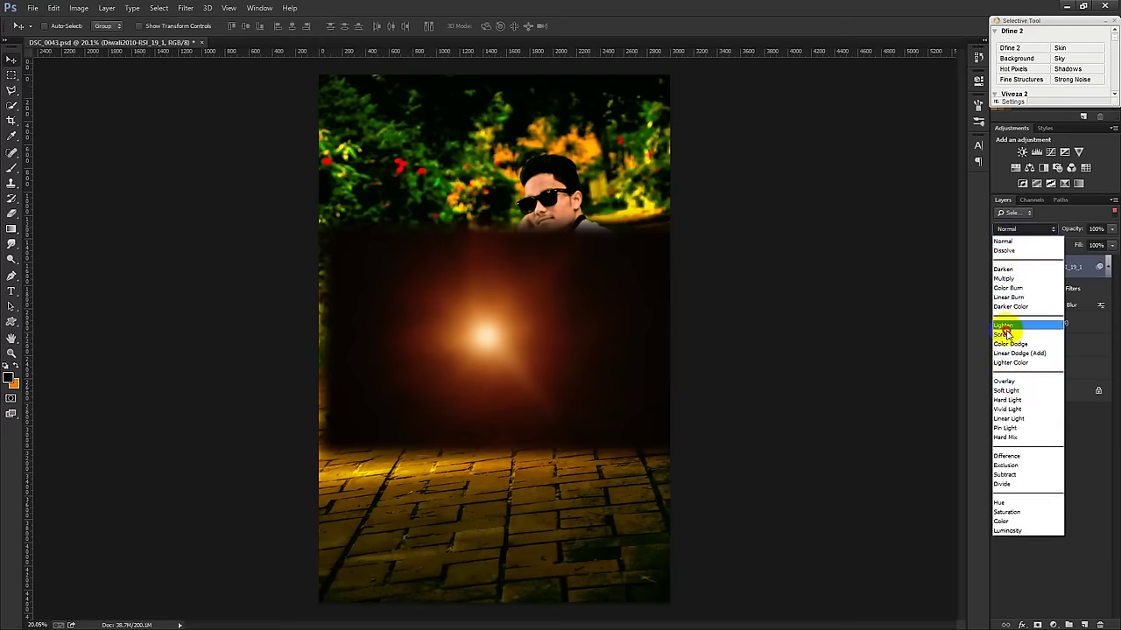
{"action": "left_click", "coordinate": [1004, 334]}
Move the glow above the man's head and enlarge it to about 73%.
{"action": "left_click_drag", "start_coordinate": [676, 359], "coordinate": [720, 161]}
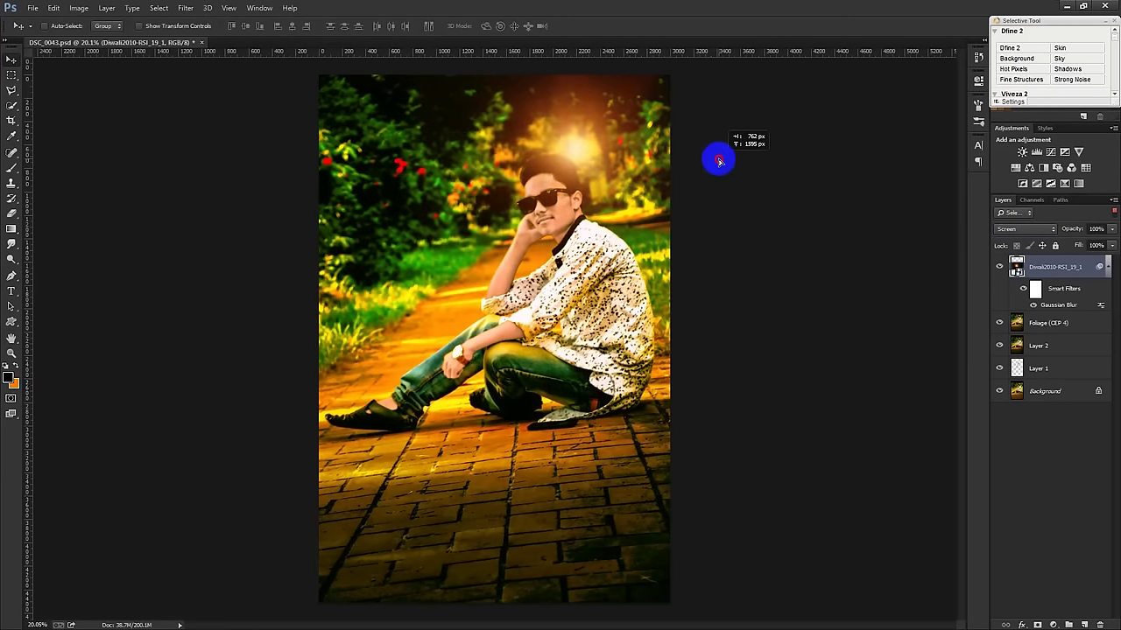
{"action": "key", "text": "ctrl+t"}
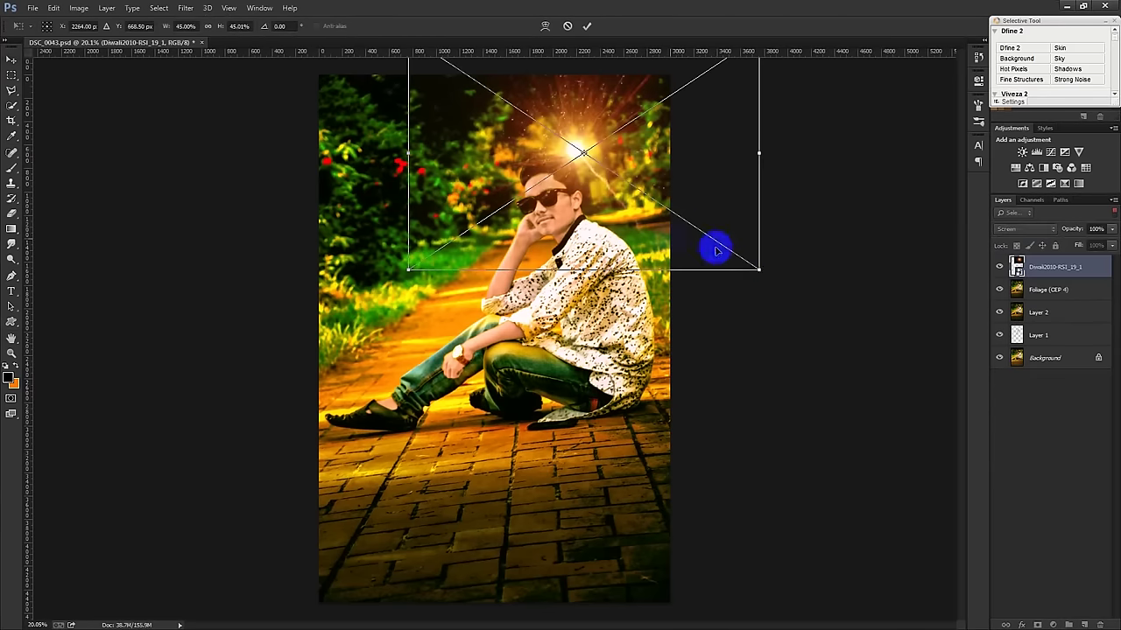
{"action": "left_click_drag", "start_coordinate": [758, 268], "coordinate": [760, 285]}
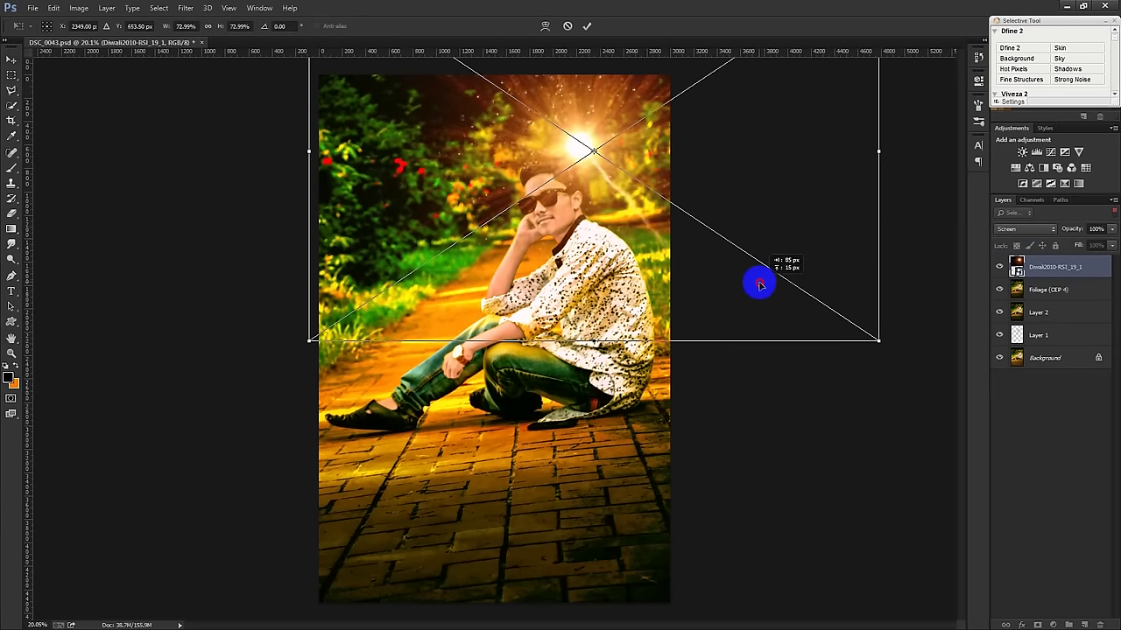
{"action": "key", "text": "Return"}
{"action": "scroll", "coordinate": [608, 213], "scroll_direction": "up", "scroll_amount": 2}
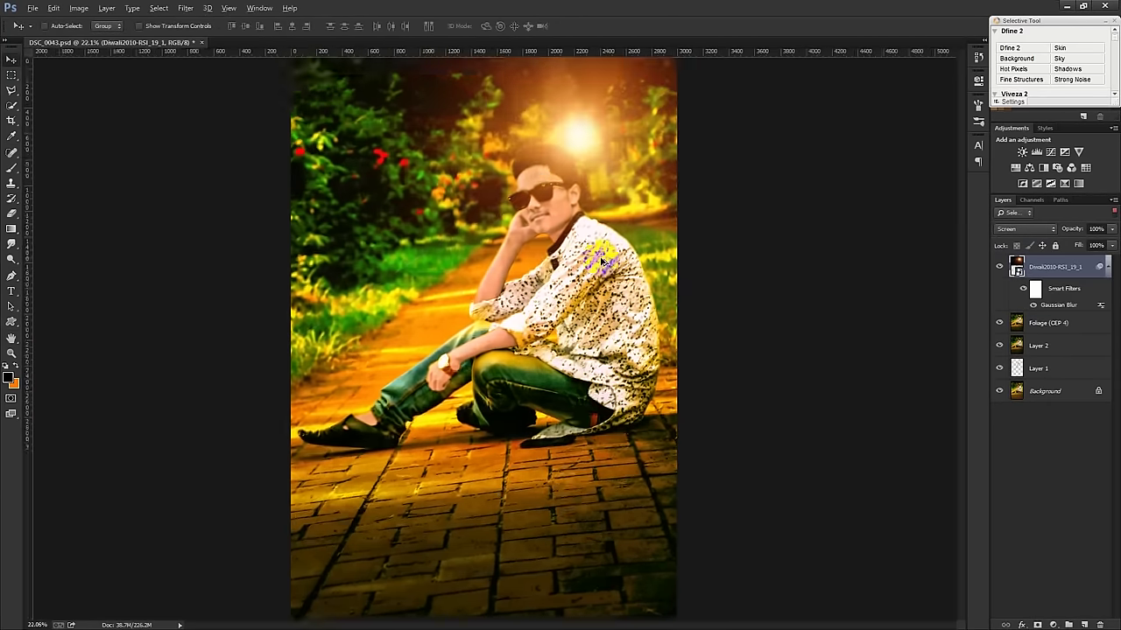
{"action": "left_click_drag", "start_coordinate": [626, 158], "coordinate": [626, 146]}
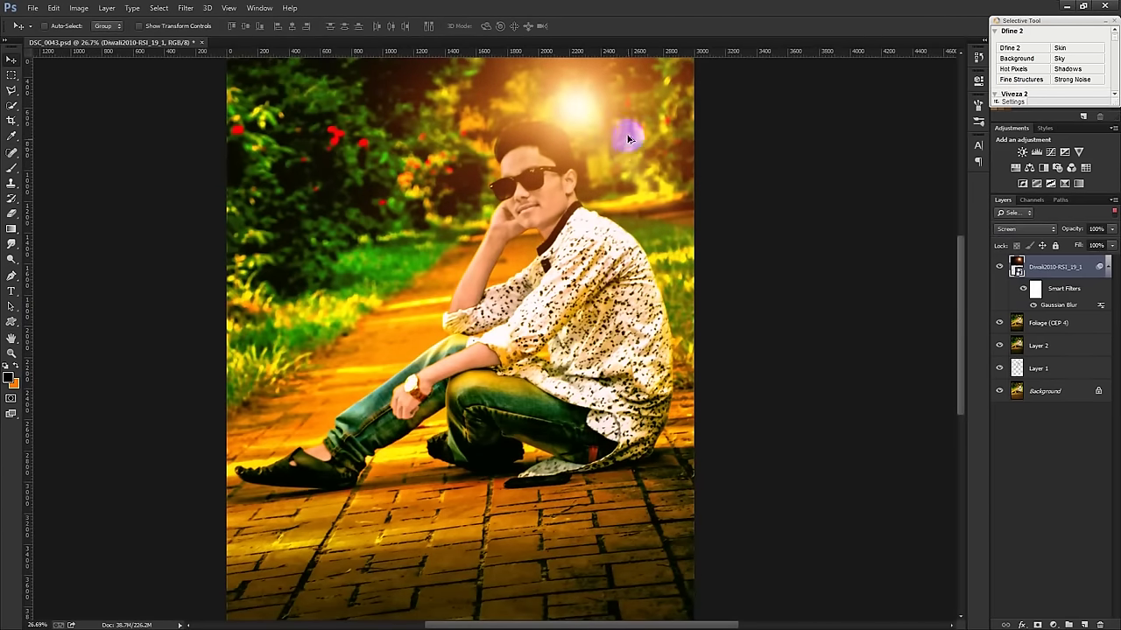
{"action": "scroll", "coordinate": [545, 170], "scroll_direction": "up", "scroll_amount": 3}
{"action": "scroll", "coordinate": [526, 218], "scroll_direction": "up", "scroll_amount": 3}
{"action": "scroll", "coordinate": [533, 220], "scroll_direction": "up", "scroll_amount": 3}
{"action": "scroll", "coordinate": [534, 220], "scroll_direction": "up", "scroll_amount": 2}
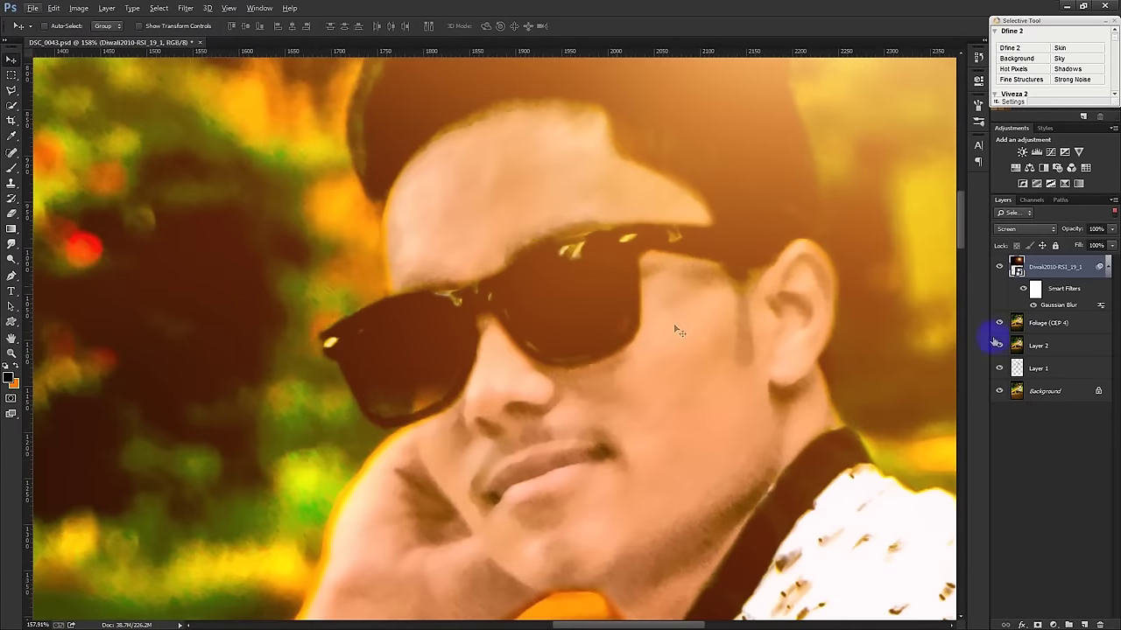
Select the Foliage (CEP 4) layer, pick the Pen tool, and set a blue foreground colour.
{"action": "left_click", "coordinate": [1107, 267]}
{"action": "left_click", "coordinate": [1055, 289]}
{"action": "scroll", "coordinate": [437, 383], "scroll_direction": "up", "scroll_amount": 2}
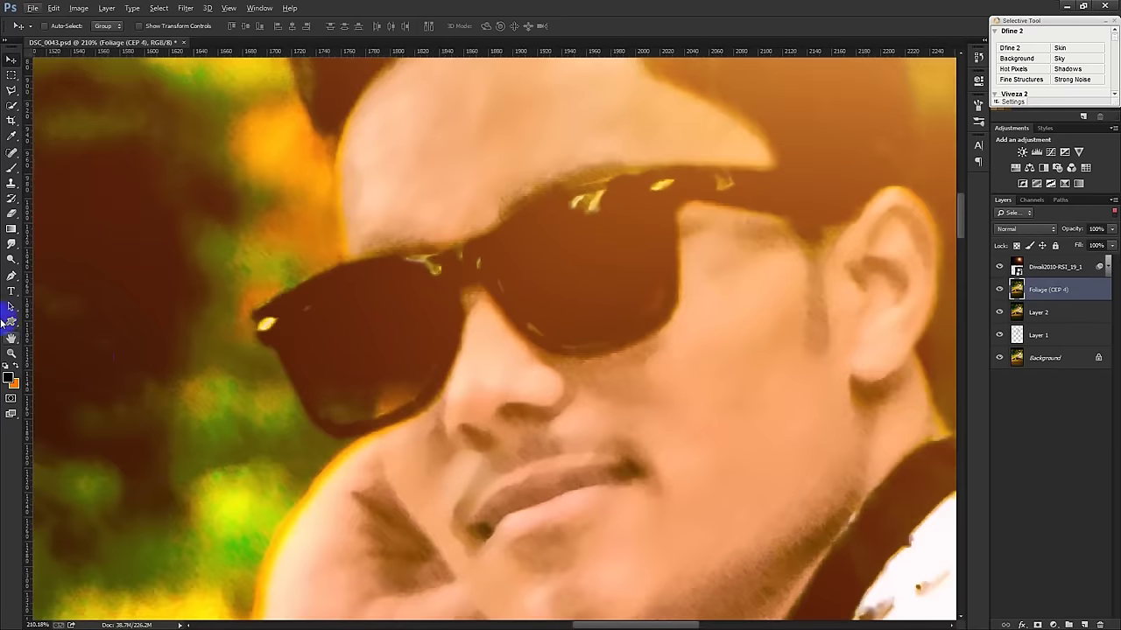
{"action": "left_click", "coordinate": [10, 280]}
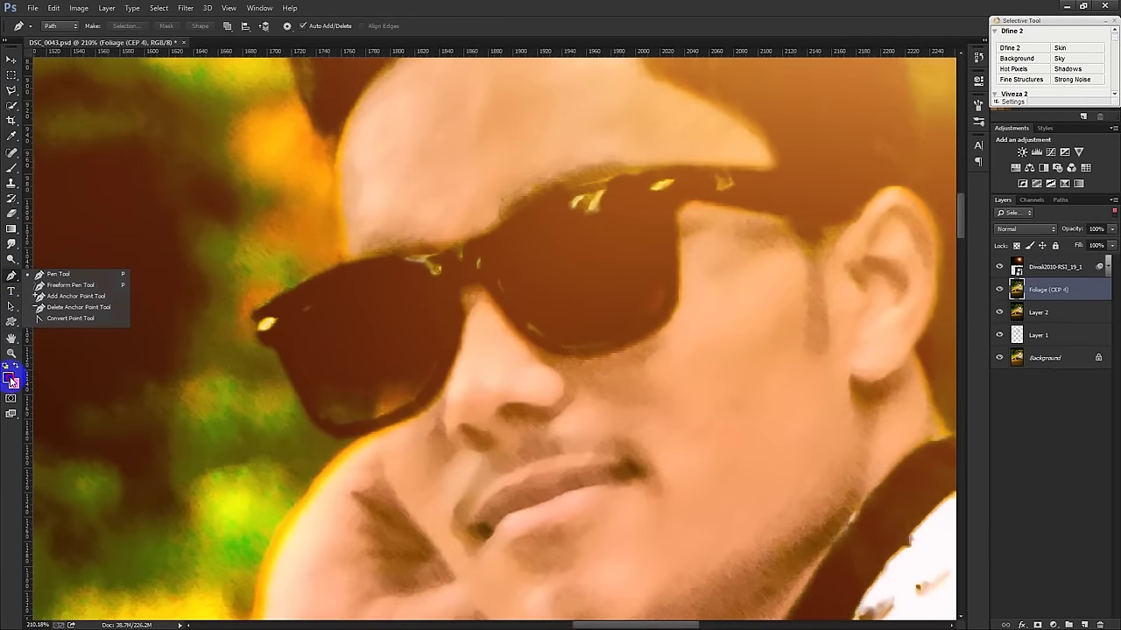
{"action": "left_click", "coordinate": [12, 382]}
{"action": "left_click", "coordinate": [768, 382]}
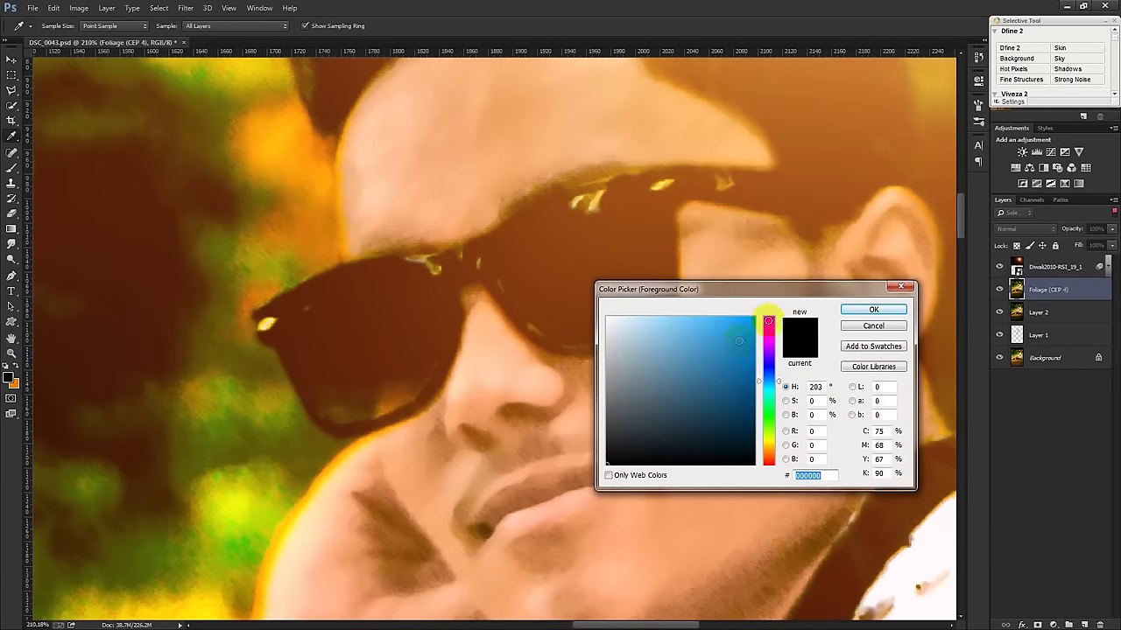
{"action": "left_click", "coordinate": [873, 310]}
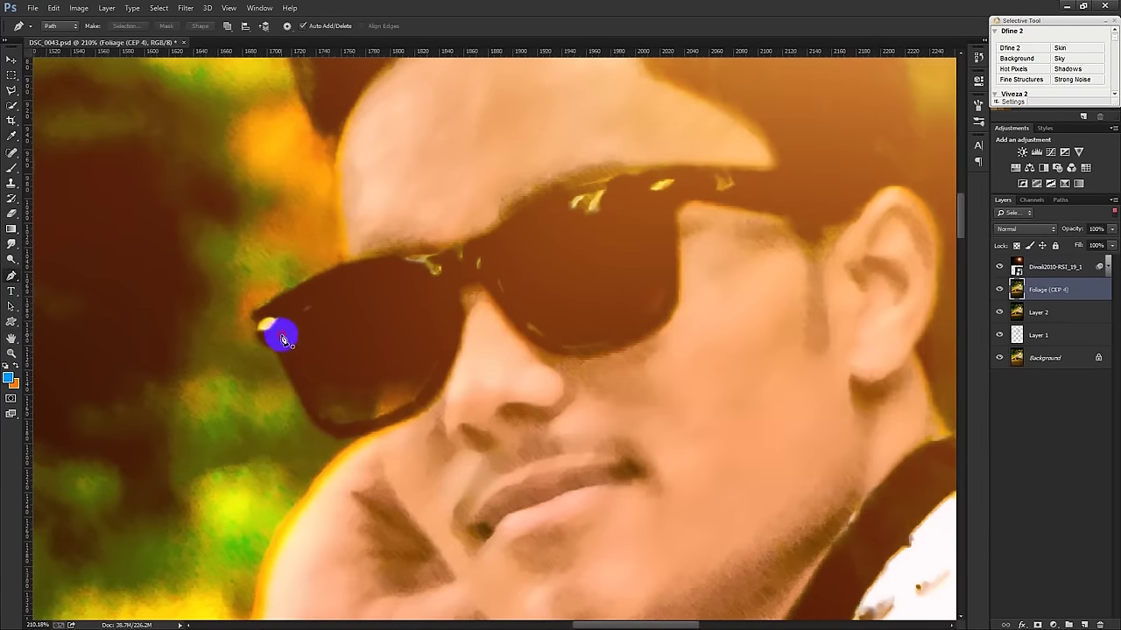
Trace the left sunglasses lens as a blue-filled pen shape, Shape 1.
{"action": "left_click", "coordinate": [282, 335]}
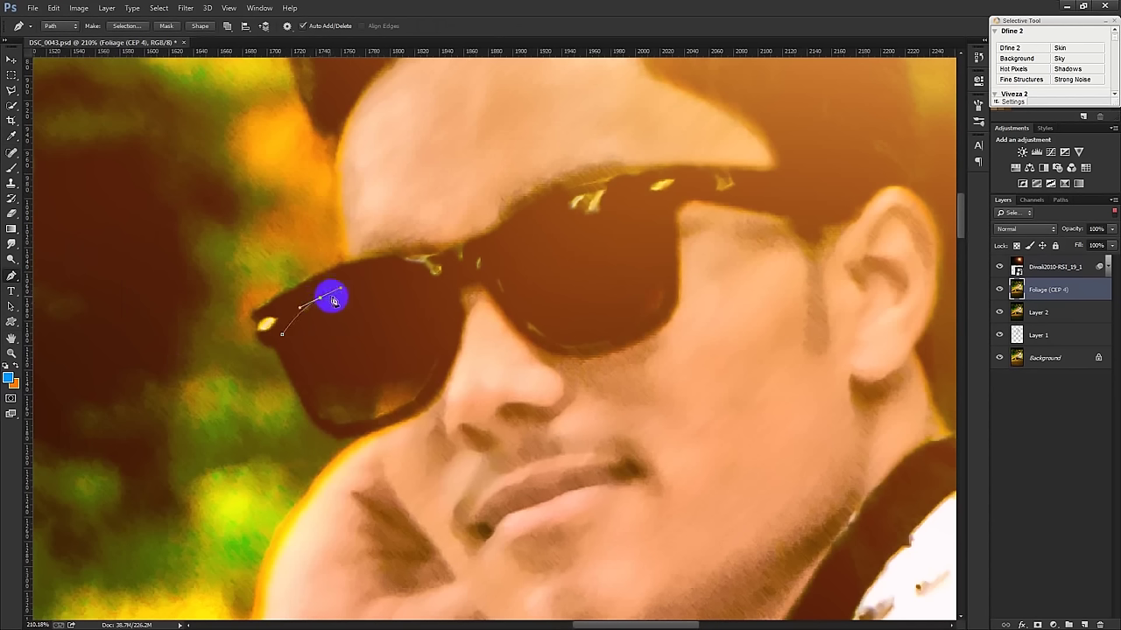
{"action": "key", "text": "alt+bracketright"}
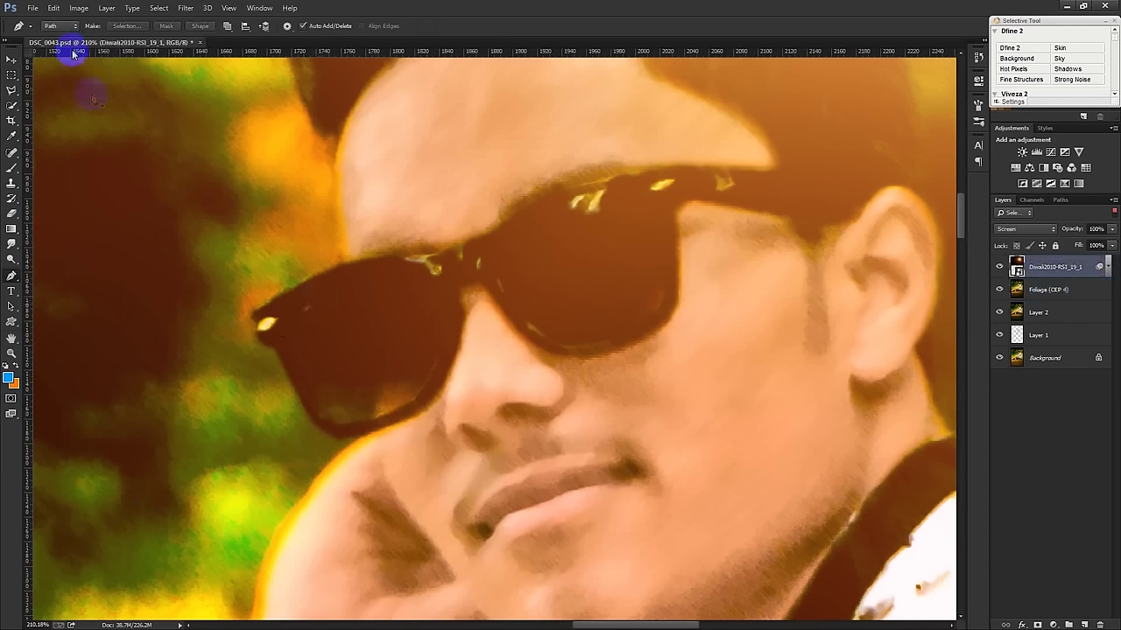
{"action": "left_click", "coordinate": [55, 35]}
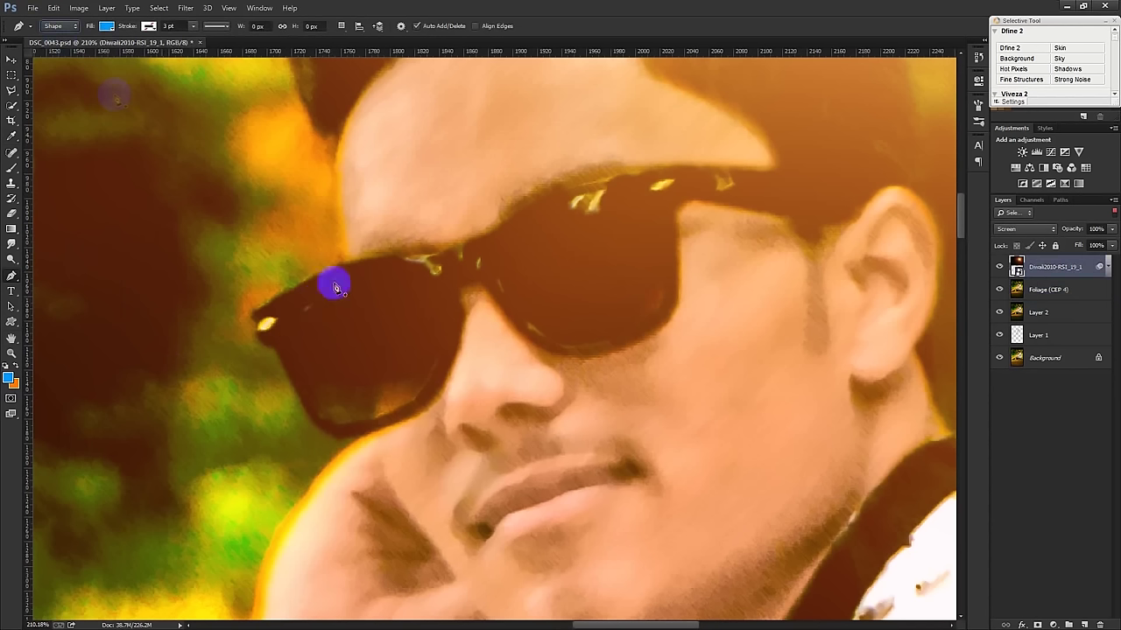
{"action": "left_click", "coordinate": [282, 339]}
{"action": "left_click_drag", "start_coordinate": [335, 290], "coordinate": [335, 290]}
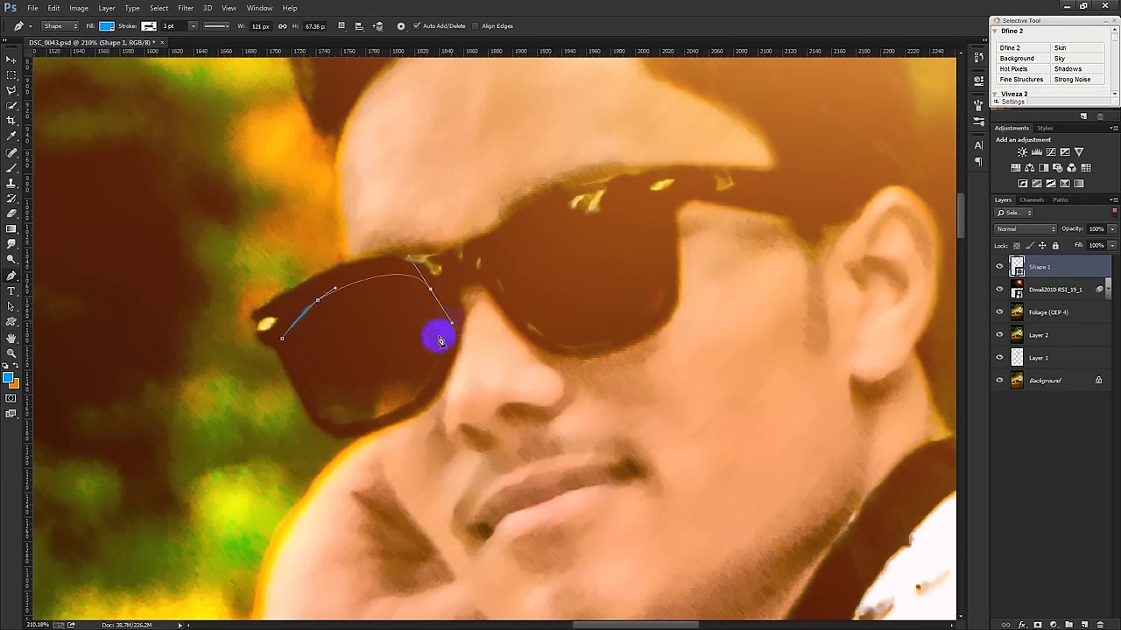
{"action": "left_click_drag", "start_coordinate": [449, 319], "coordinate": [451, 322]}
{"action": "left_click_drag", "start_coordinate": [408, 408], "coordinate": [388, 436]}
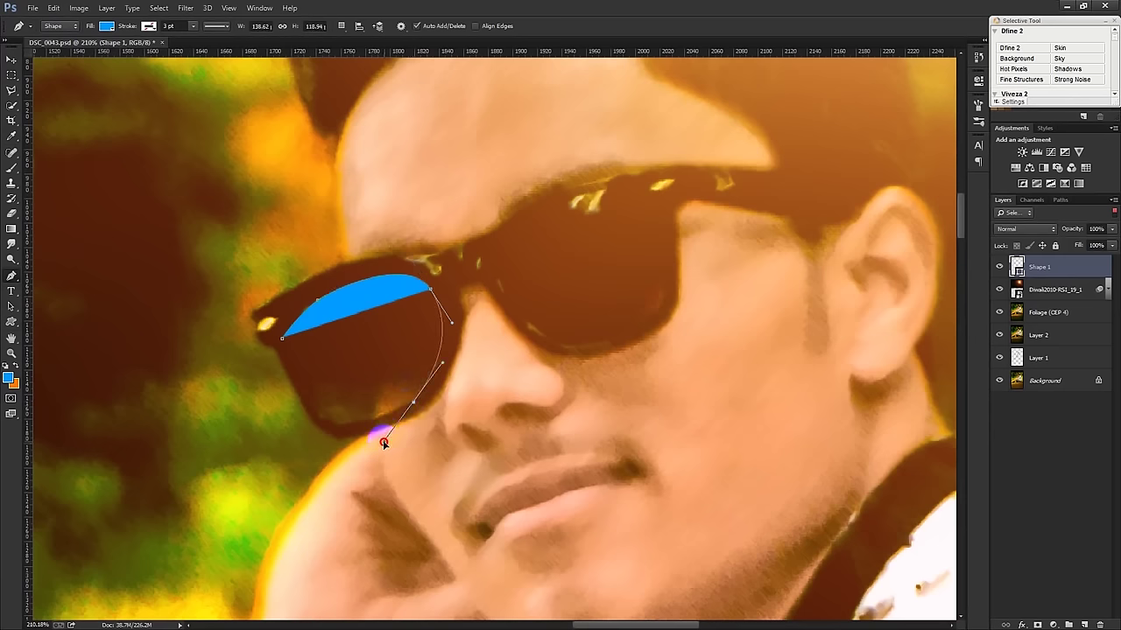
{"action": "left_click", "coordinate": [409, 409]}
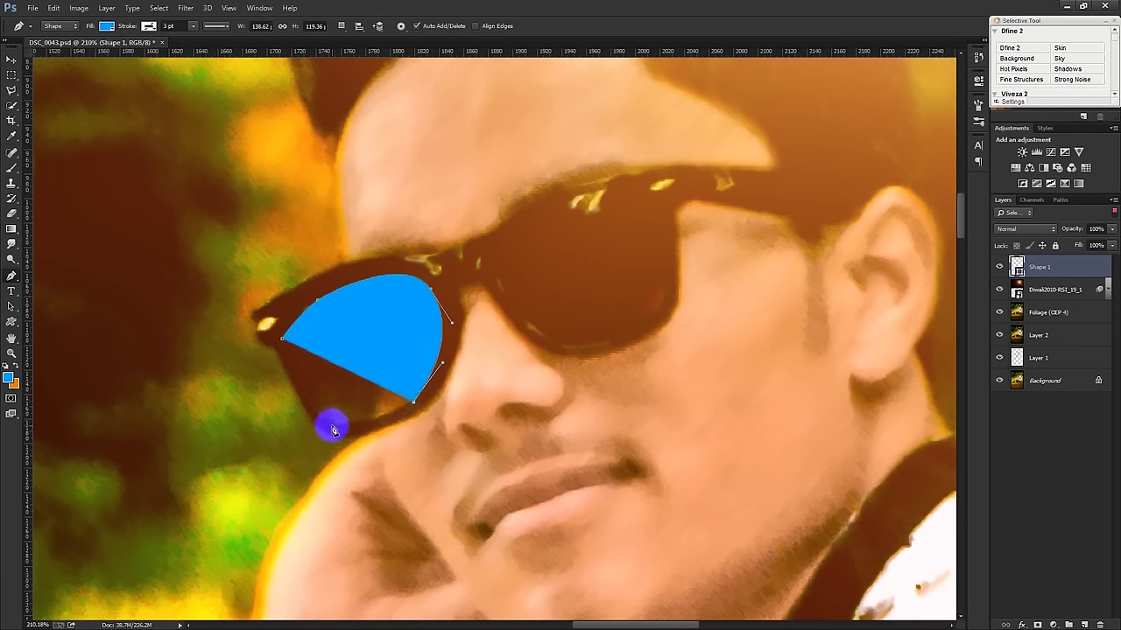
{"action": "left_click_drag", "start_coordinate": [302, 418], "coordinate": [327, 428]}
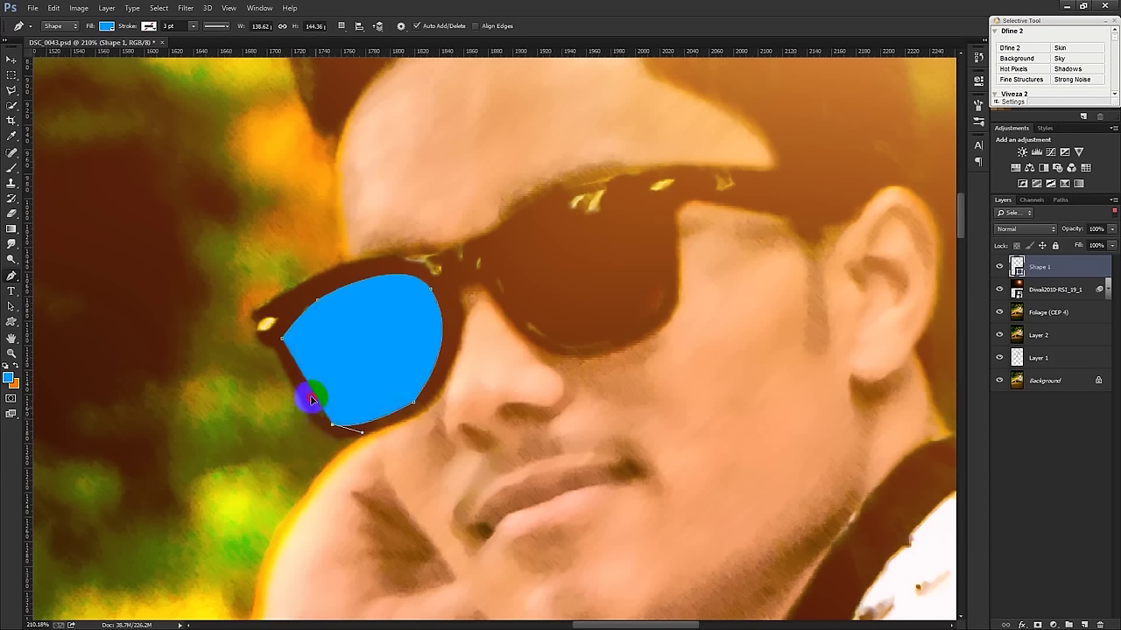
{"action": "left_click", "coordinate": [308, 398]}
{"action": "left_click_drag", "start_coordinate": [394, 325], "coordinate": [310, 405]}
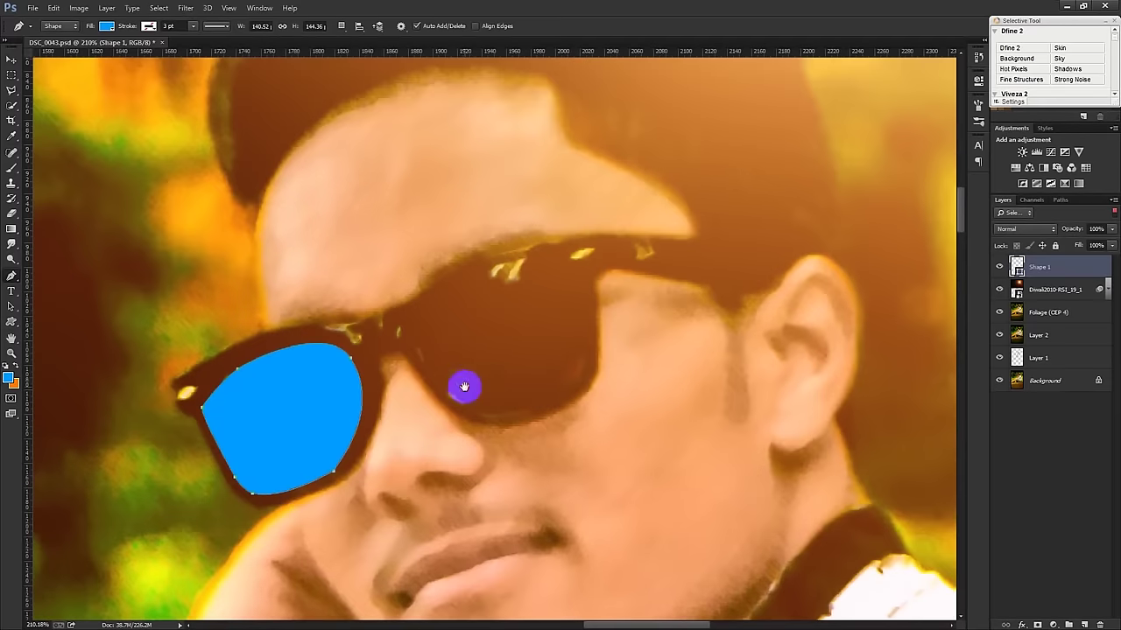
Trace the right lens as a second blue pen shape, Shape 2, then zoom out.
{"action": "left_click_drag", "start_coordinate": [412, 333], "coordinate": [484, 271]}
{"action": "mouse_move", "coordinate": [567, 266]}
{"action": "left_mouse_down"}
{"action": "mouse_move", "coordinate": [594, 278]}
{"action": "mouse_move", "coordinate": [566, 261]}
{"action": "left_mouse_up"}
{"action": "left_click_drag", "start_coordinate": [584, 335], "coordinate": [579, 395]}
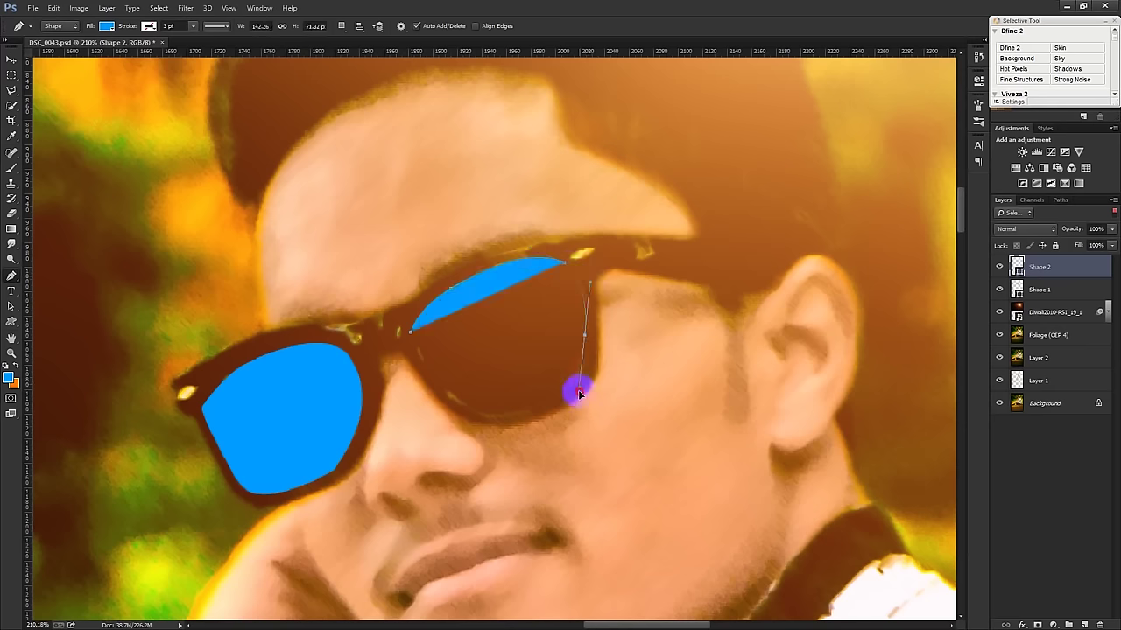
{"action": "left_click_drag", "start_coordinate": [504, 418], "coordinate": [445, 427]}
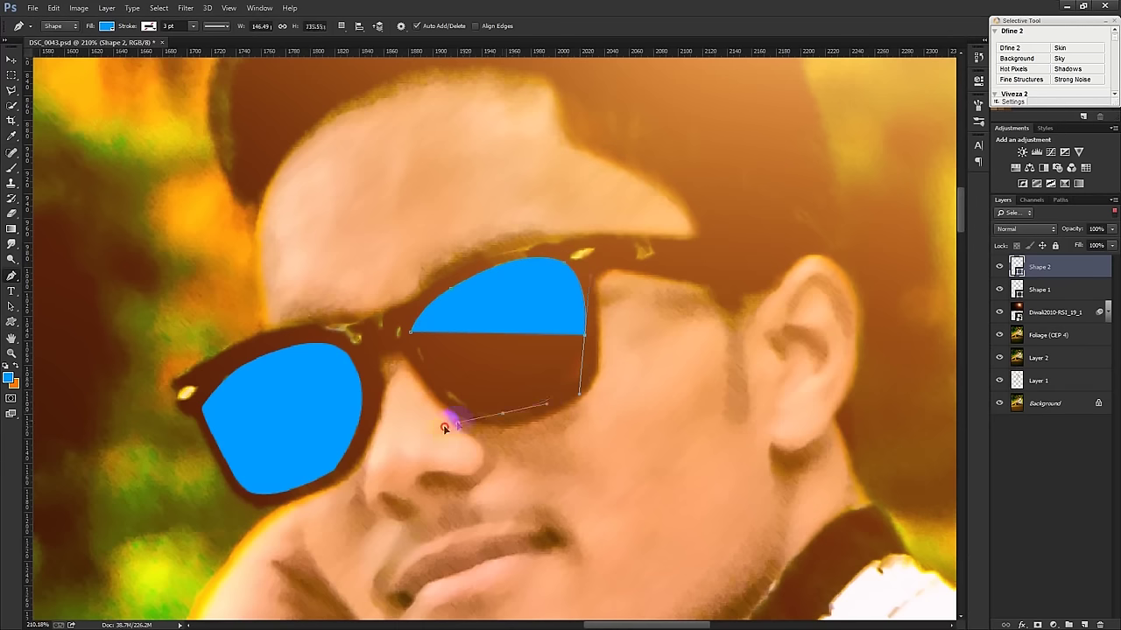
{"action": "left_click", "coordinate": [505, 412], "text": "alt"}
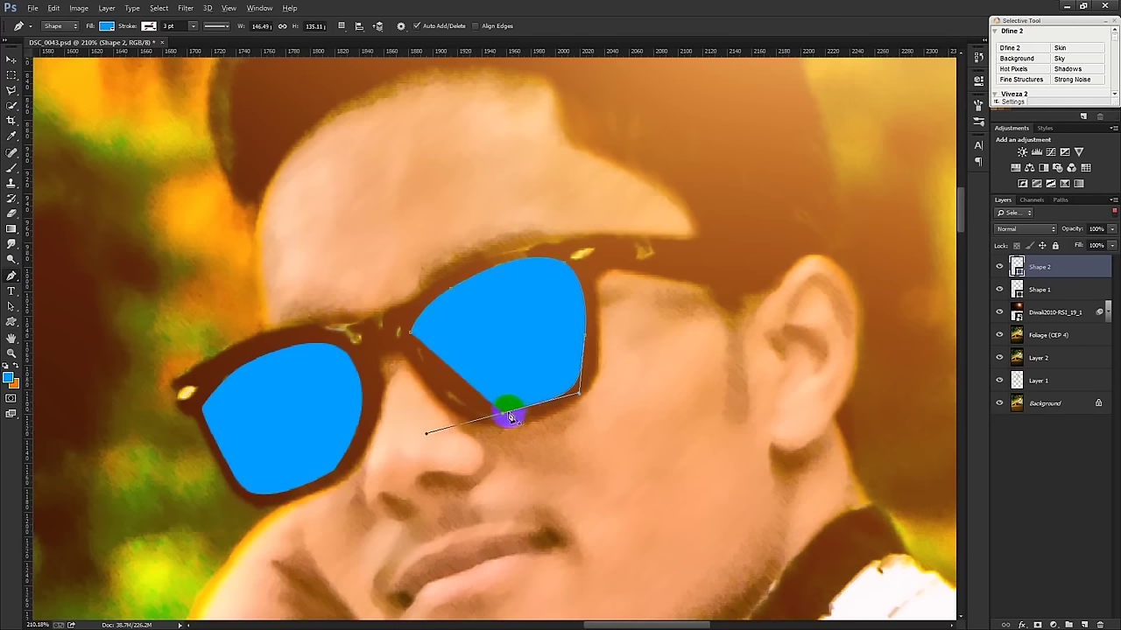
{"action": "left_click_drag", "start_coordinate": [423, 368], "coordinate": [392, 335]}
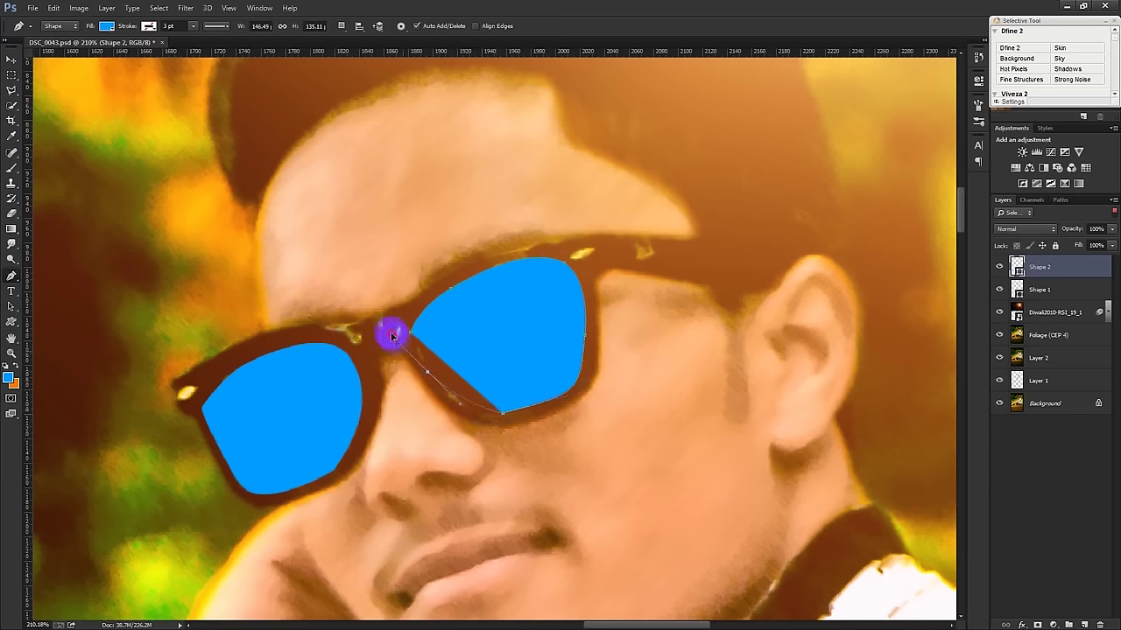
{"action": "left_click", "coordinate": [444, 378]}
{"action": "left_click_drag", "start_coordinate": [430, 377], "coordinate": [416, 351]}
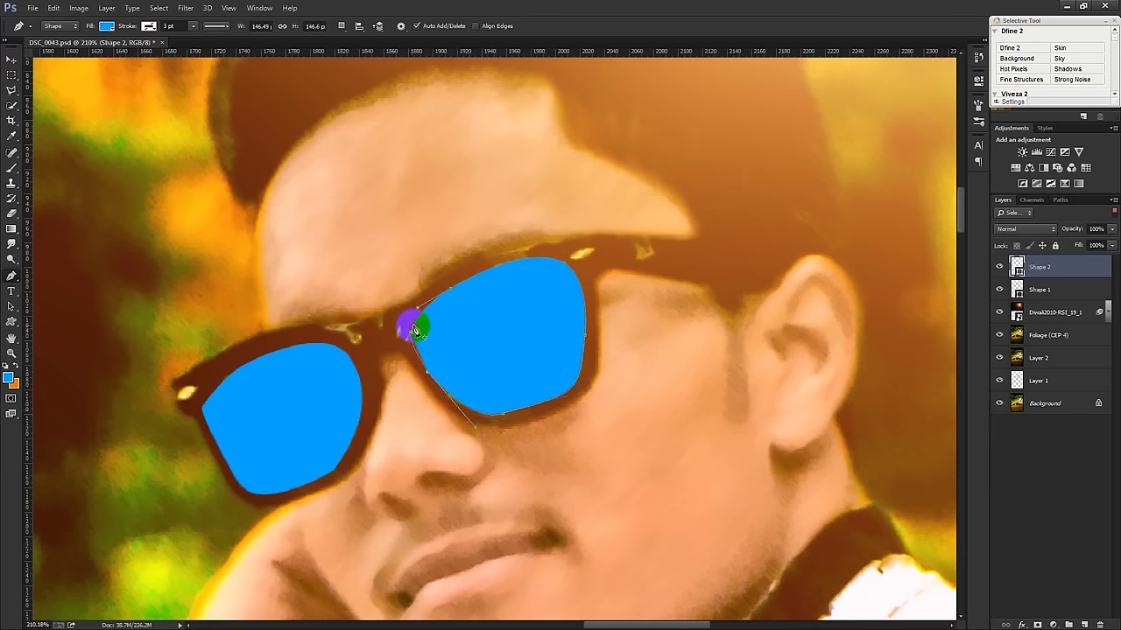
{"action": "scroll", "coordinate": [415, 329], "scroll_direction": "down", "scroll_amount": 10}
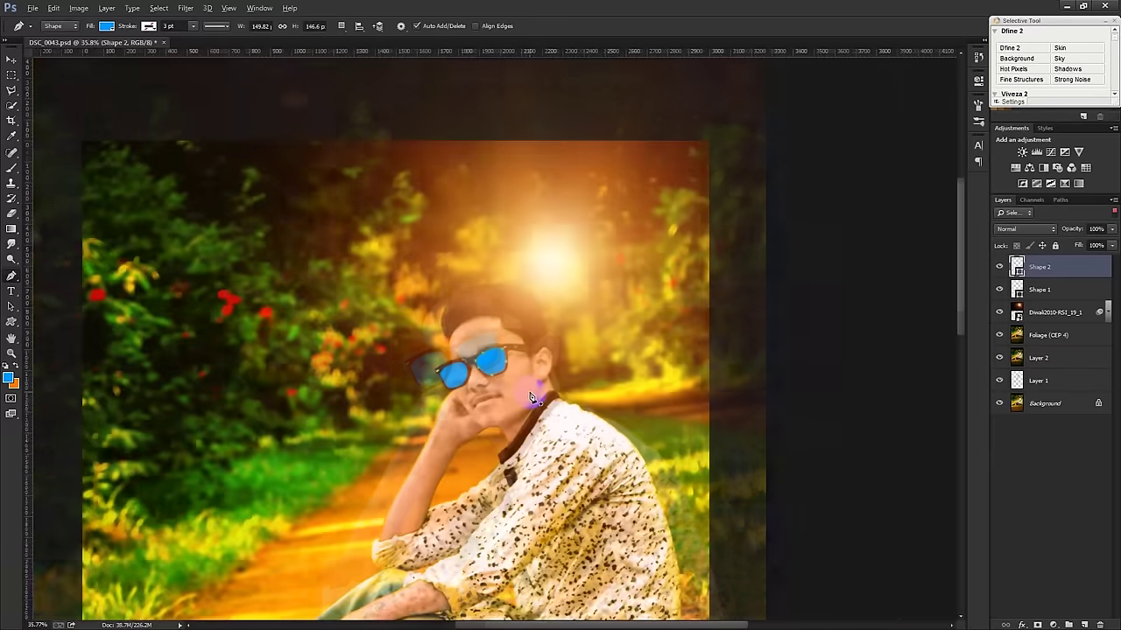
Merge the two lens shape layers into one layer blending in Color mode.
{"action": "left_click", "coordinate": [1037, 290], "text": "ctrl"}
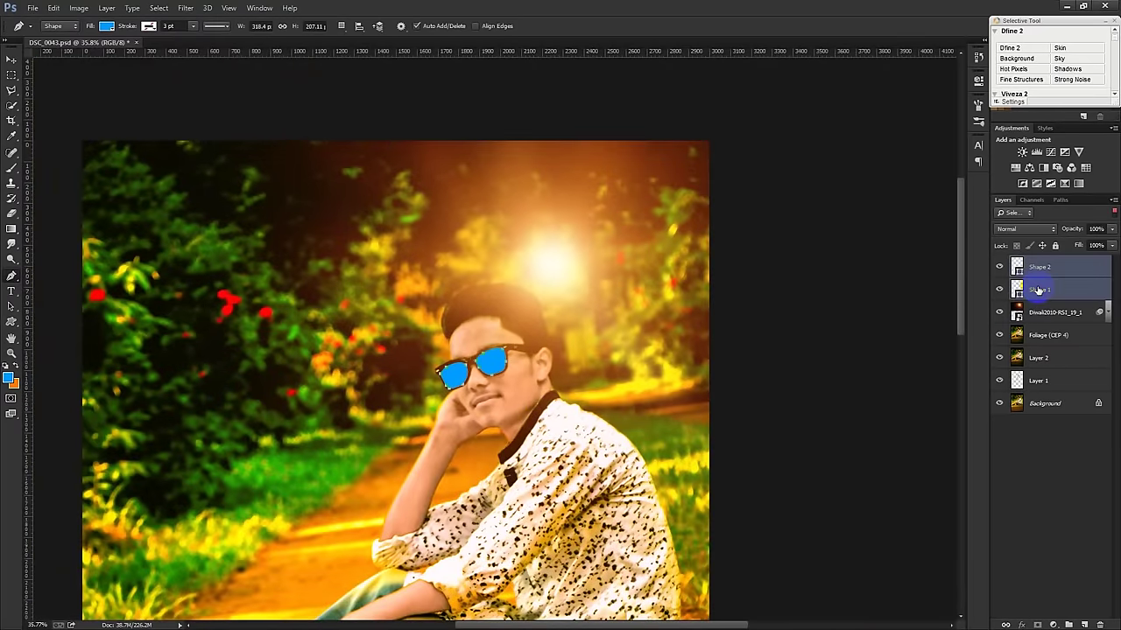
{"action": "right_click", "coordinate": [1038, 290]}
{"action": "left_click", "coordinate": [922, 447]}
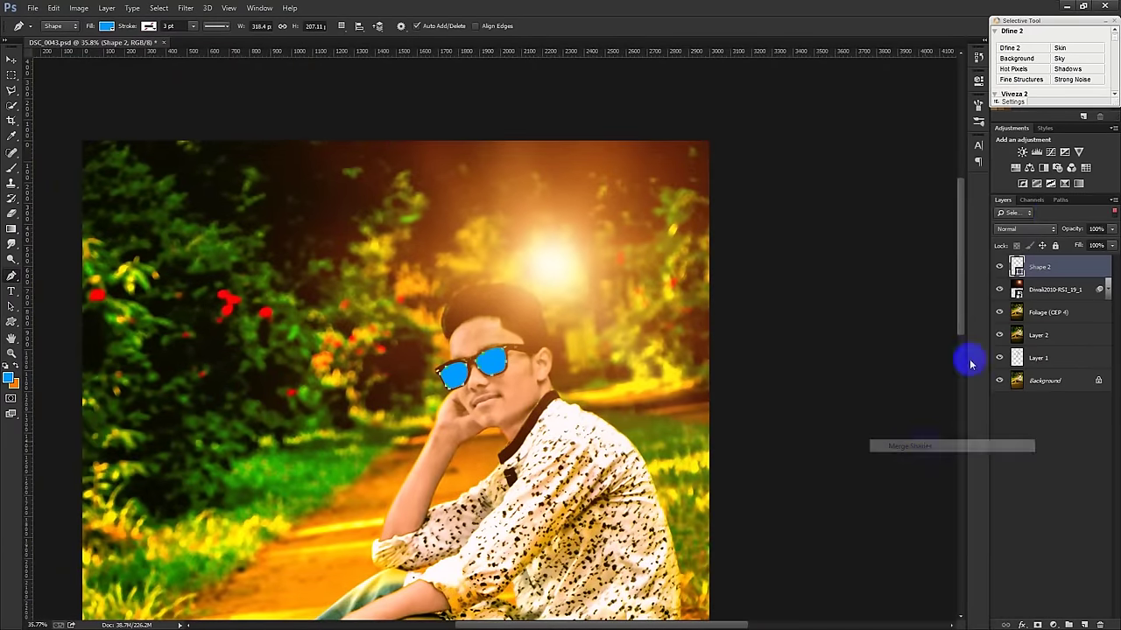
{"action": "left_click", "coordinate": [1025, 228]}
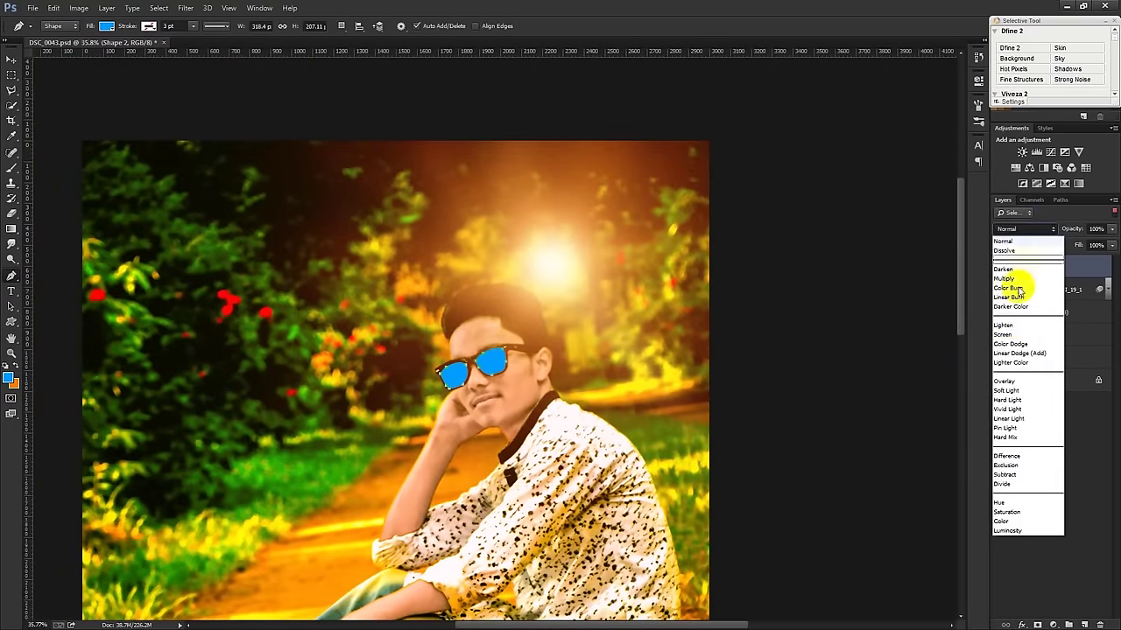
{"action": "left_click", "coordinate": [1001, 521]}
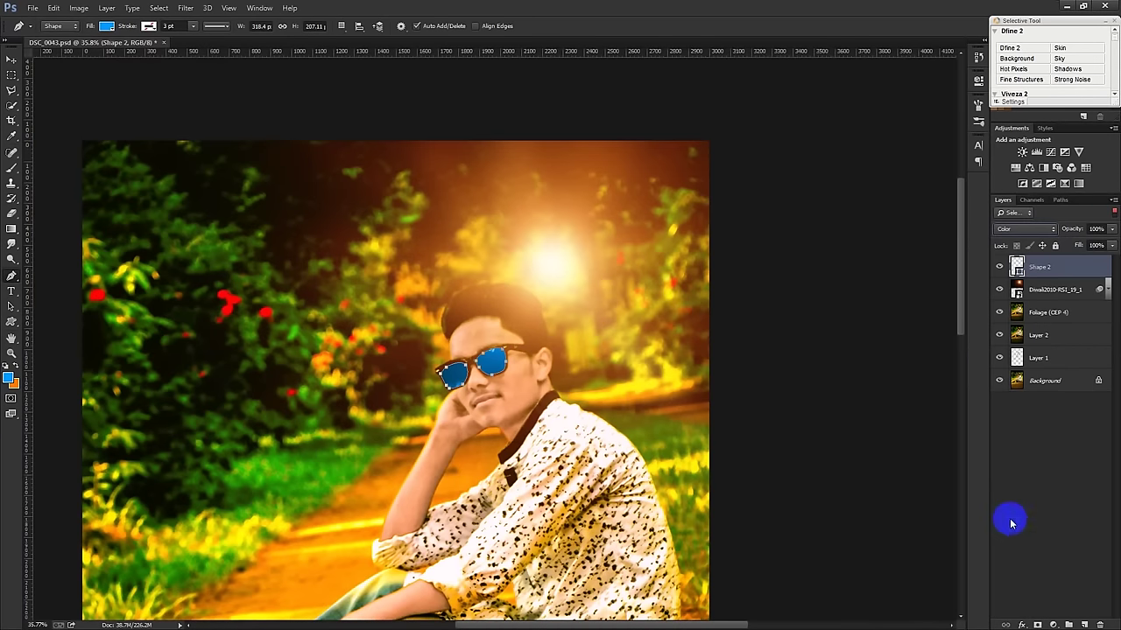
Change the merged lens fill colour to a bright cyan blue.
{"action": "left_click", "coordinate": [11, 58]}
{"action": "scroll", "coordinate": [528, 368], "scroll_direction": "up", "scroll_amount": 5}
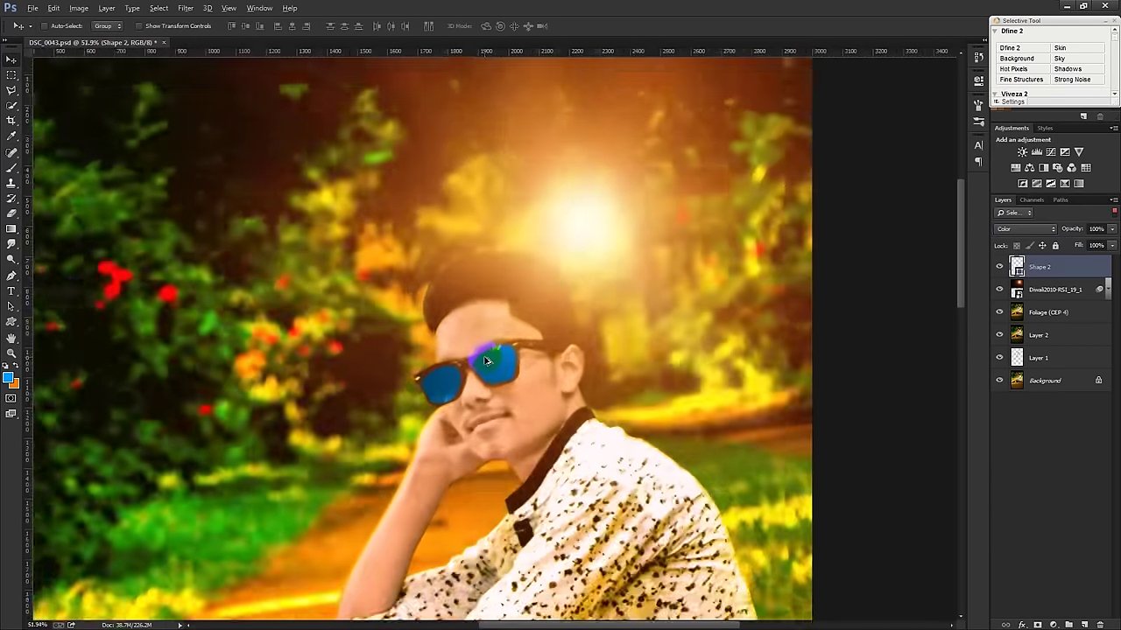
{"action": "double_click", "coordinate": [1015, 266]}
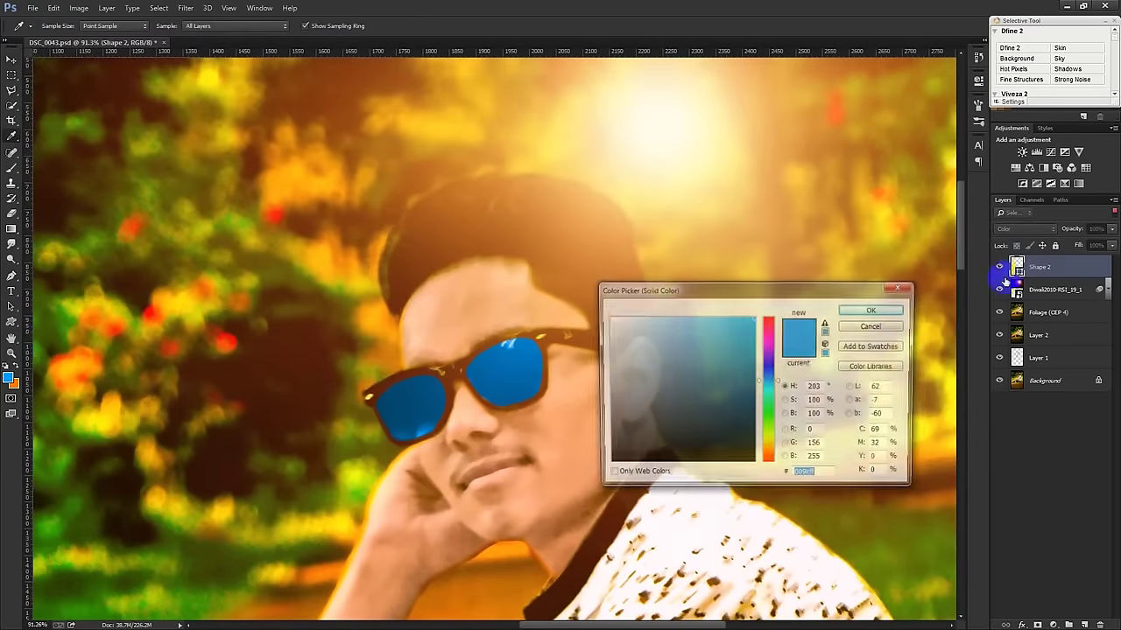
{"action": "left_click_drag", "start_coordinate": [761, 380], "coordinate": [774, 392]}
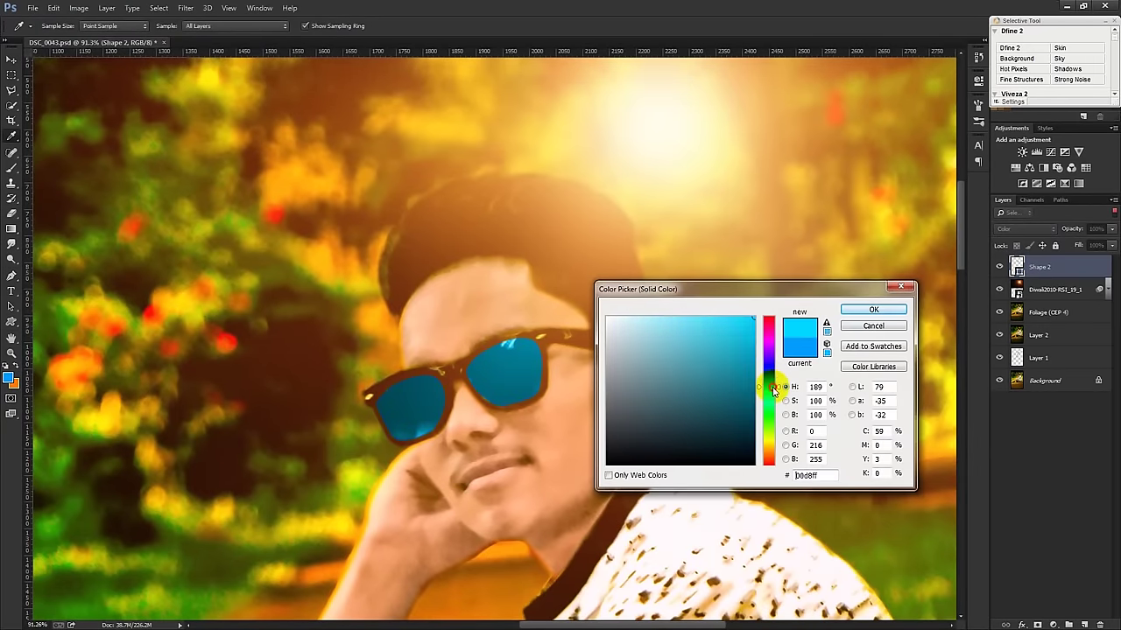
{"action": "left_click", "coordinate": [871, 310]}
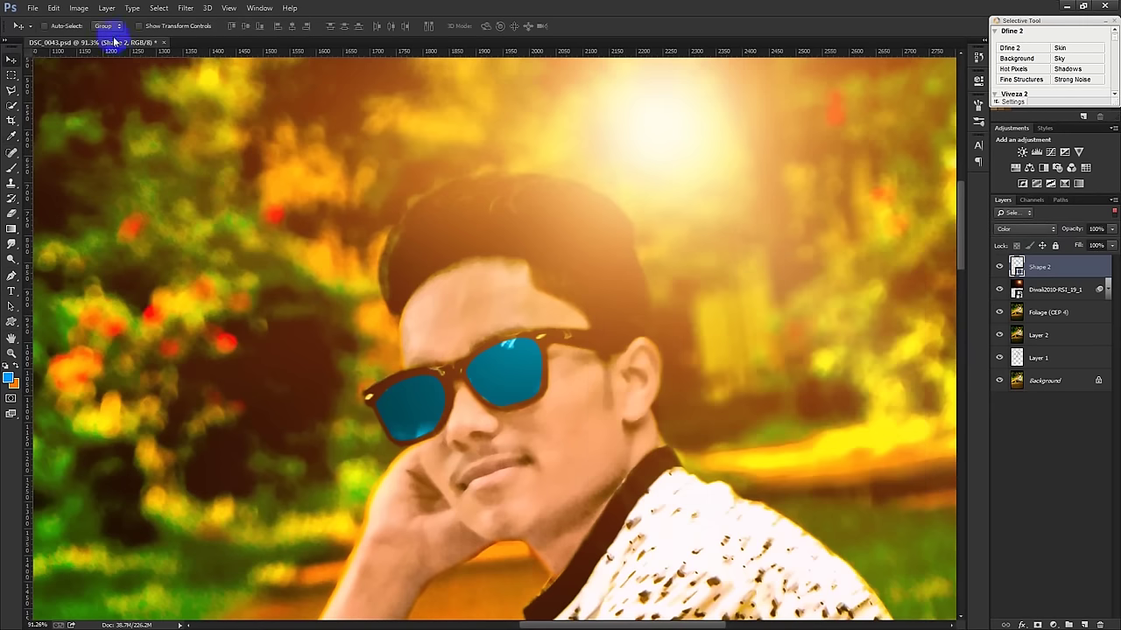
Switch the lens layer's blend mode to Overlay, turning the lenses green.
{"action": "left_click", "coordinate": [1018, 212]}
{"action": "left_click", "coordinate": [1024, 228]}
{"action": "left_click", "coordinate": [1005, 381]}
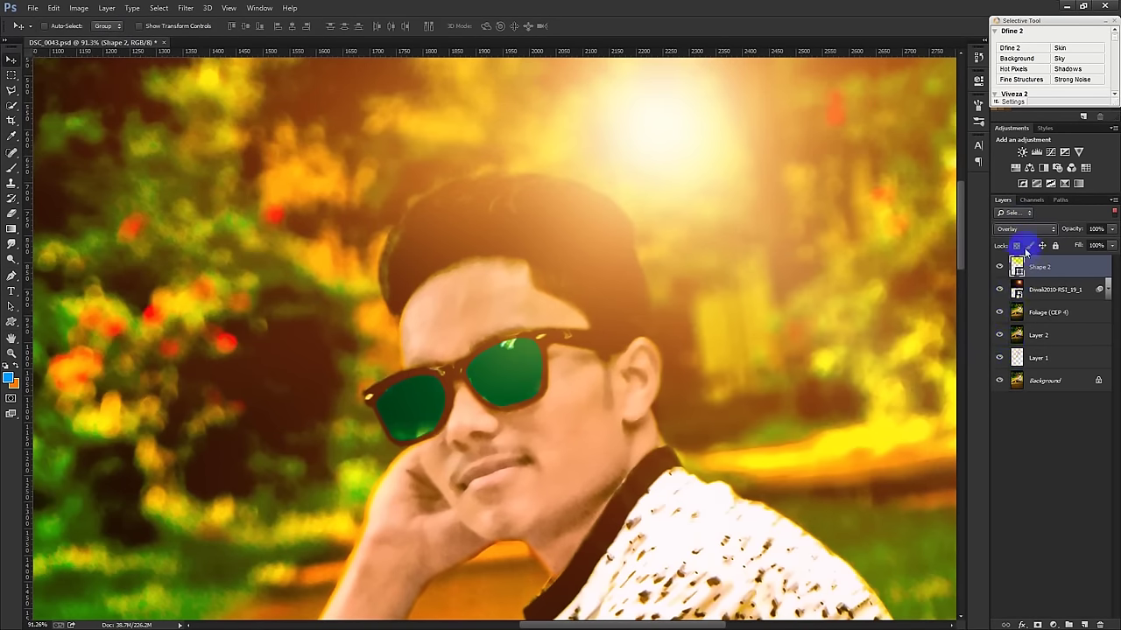
{"action": "scroll", "coordinate": [1028, 236], "scroll_direction": "down", "scroll_amount": 1}
{"action": "scroll", "coordinate": [1028, 237], "scroll_direction": "up", "scroll_amount": 1}
{"action": "scroll", "coordinate": [1028, 236], "scroll_direction": "up", "scroll_amount": 1}
{"action": "scroll", "coordinate": [1030, 236], "scroll_direction": "down", "scroll_amount": 1}
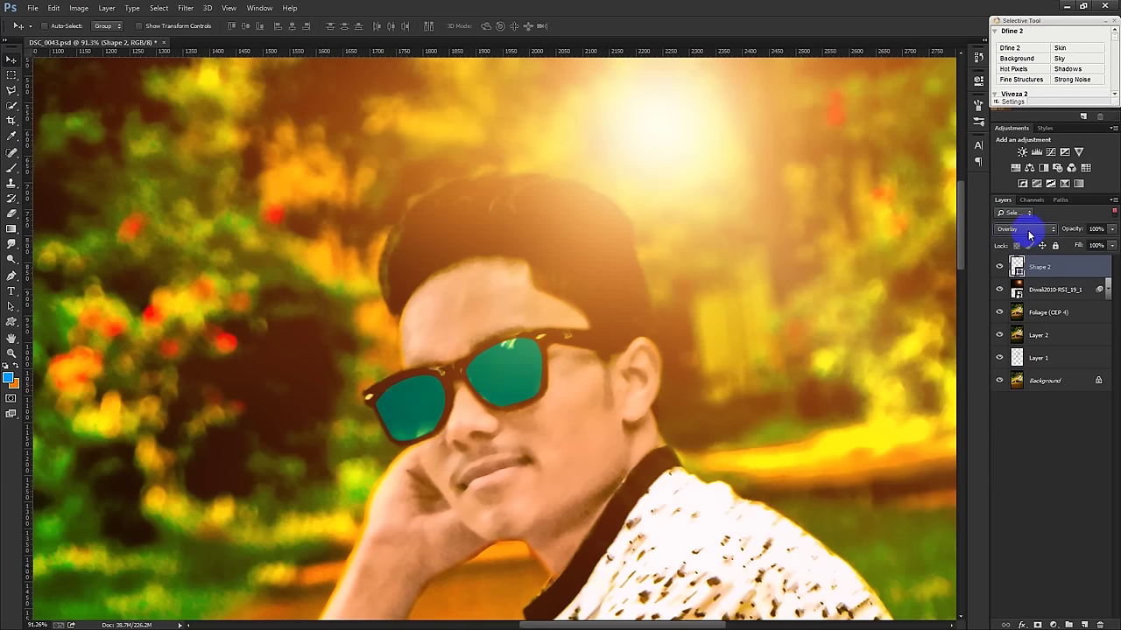
Rasterize the lens layer and apply a Gaussian Blur of about 1.6 pixels.
{"action": "left_click", "coordinate": [185, 9]}
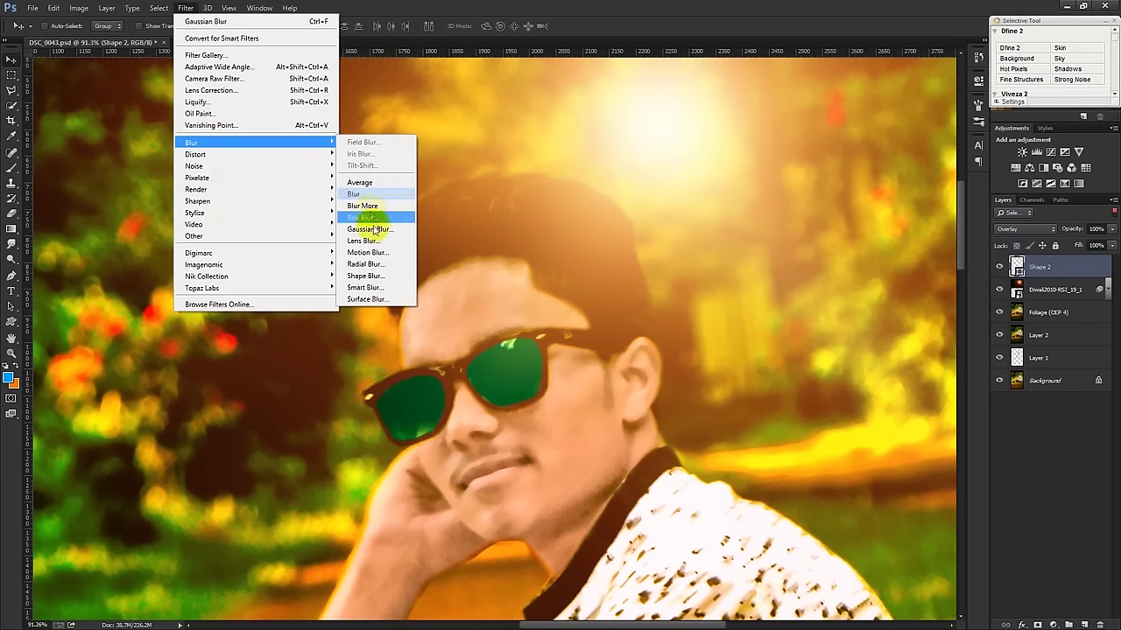
{"action": "left_click", "coordinate": [374, 230]}
{"action": "left_click", "coordinate": [536, 239]}
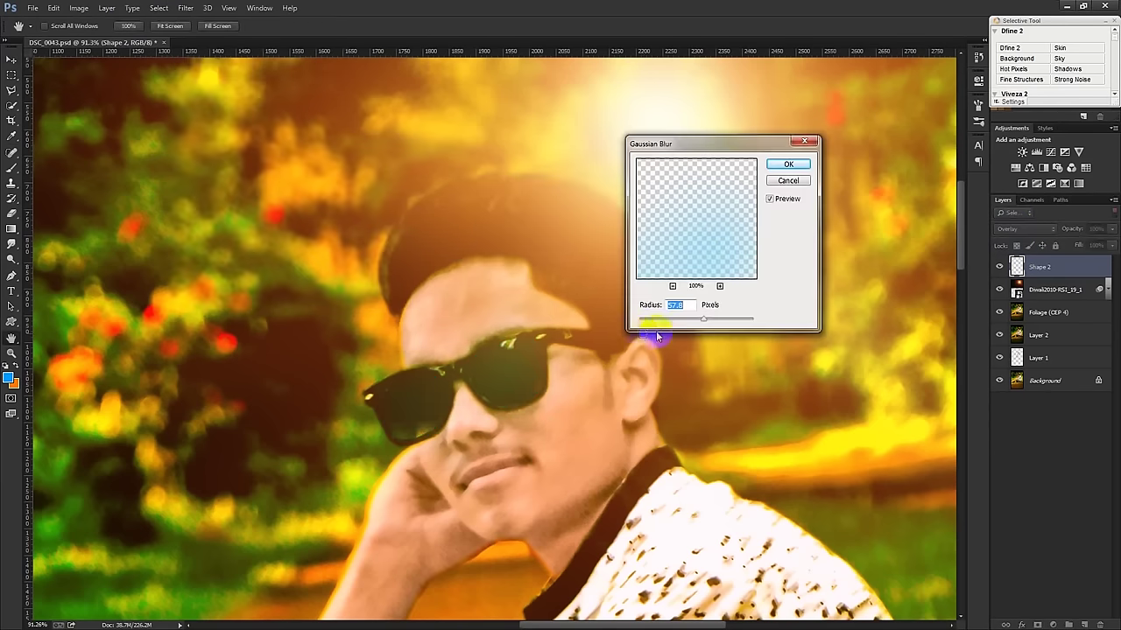
{"action": "left_click_drag", "start_coordinate": [648, 322], "coordinate": [649, 324]}
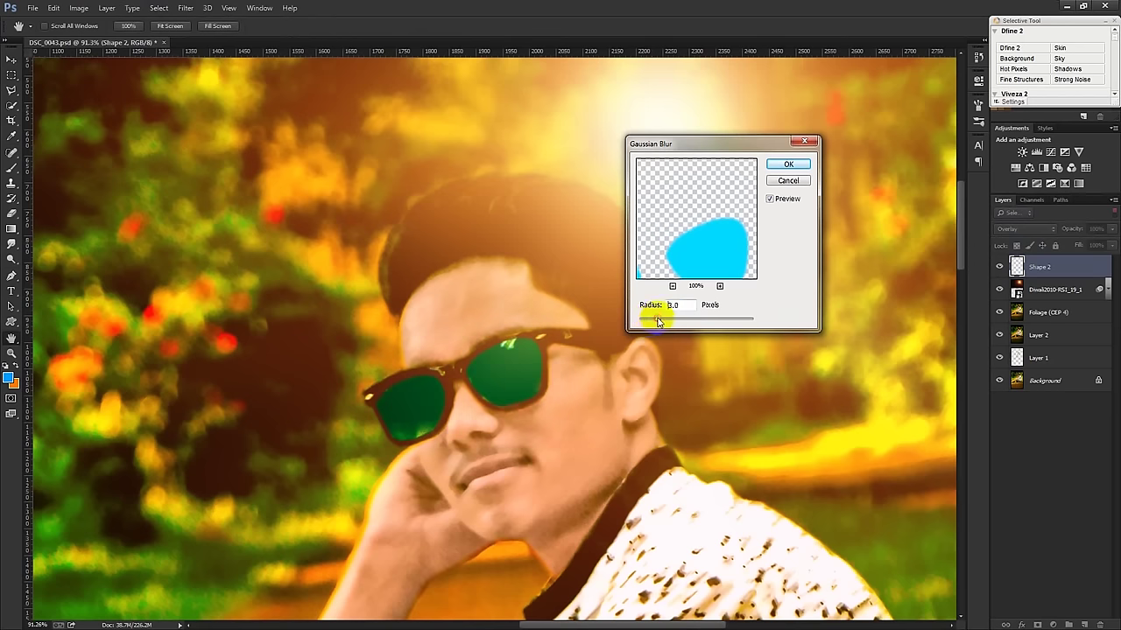
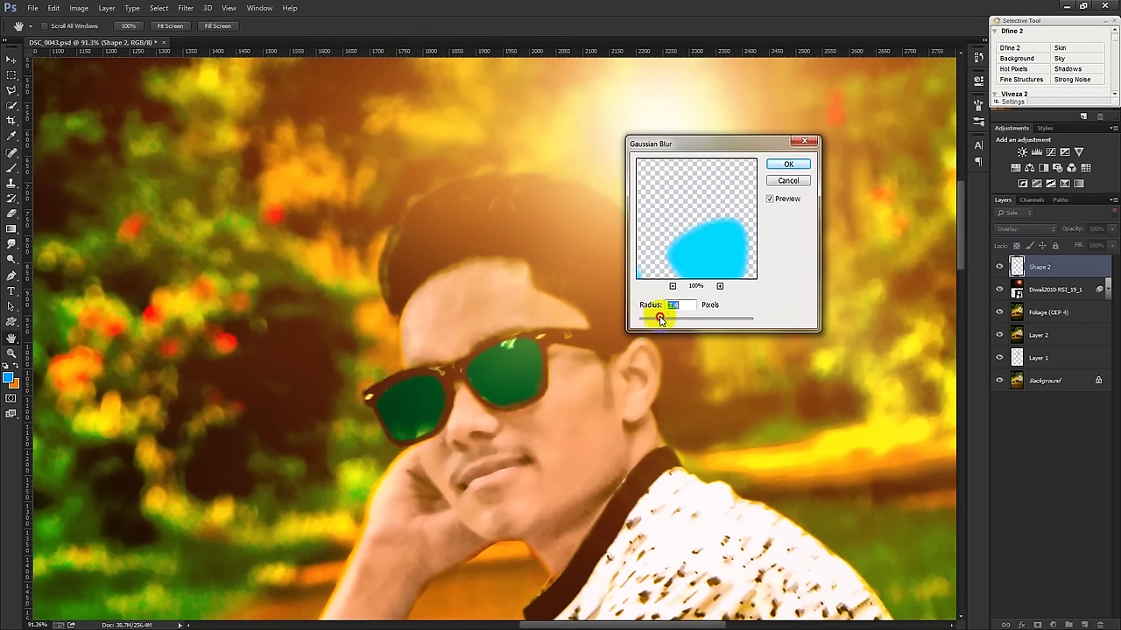
Apply the Gaussian Blur to the Shape 2 lens layer and set its blend mode to Hue.
{"action": "left_click", "coordinate": [788, 164]}
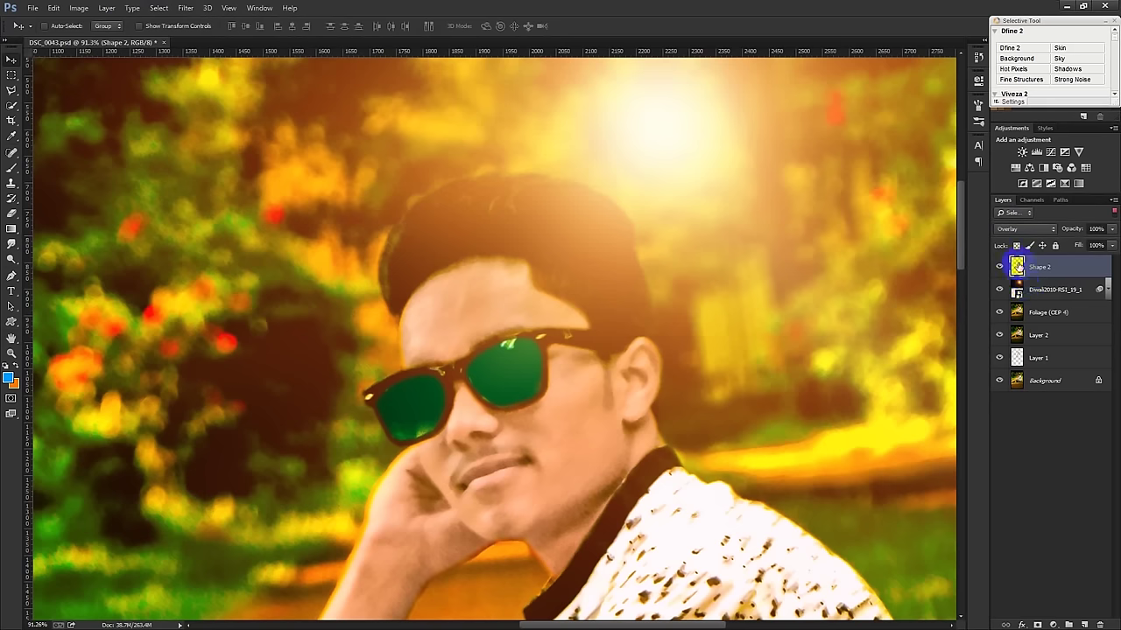
{"action": "left_click", "coordinate": [1016, 230]}
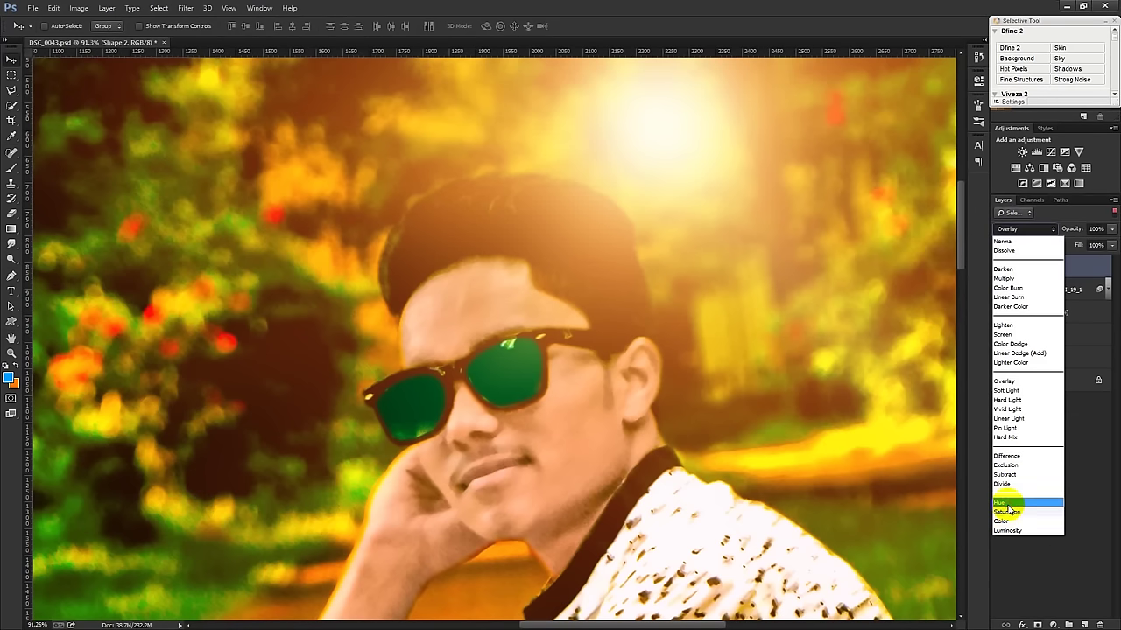
{"action": "left_click", "coordinate": [1002, 500]}
Darken Shape 2 with Levels by raising the black input level.
{"action": "left_click", "coordinate": [79, 7]}
{"action": "mouse_move", "coordinate": [96, 39]}
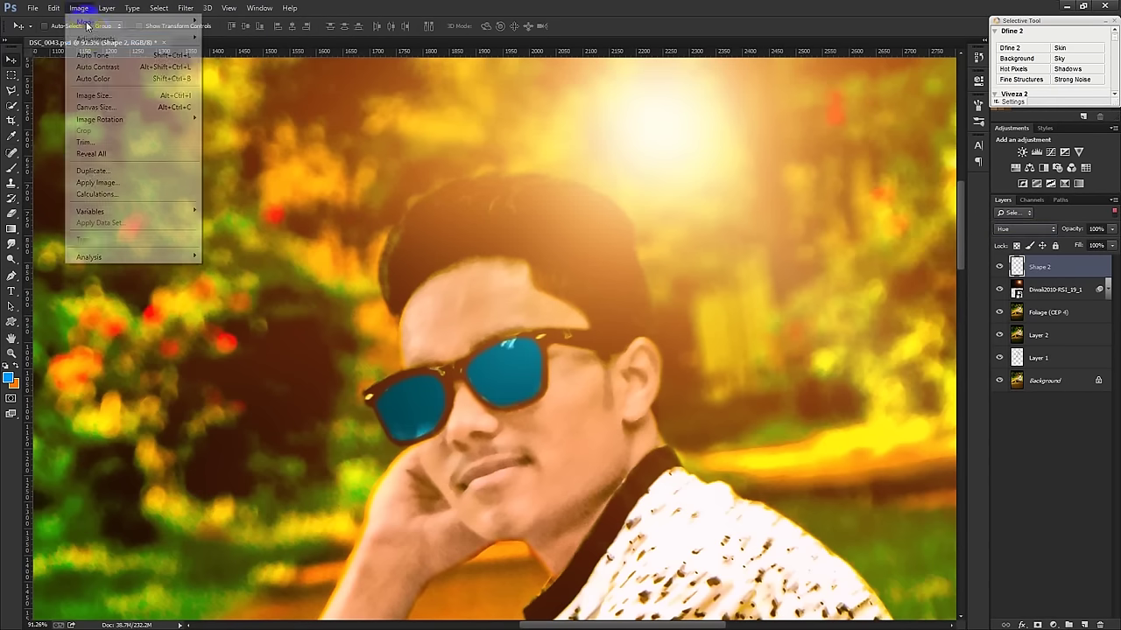
{"action": "left_click", "coordinate": [243, 51]}
{"action": "left_click_drag", "start_coordinate": [651, 263], "coordinate": [772, 265]}
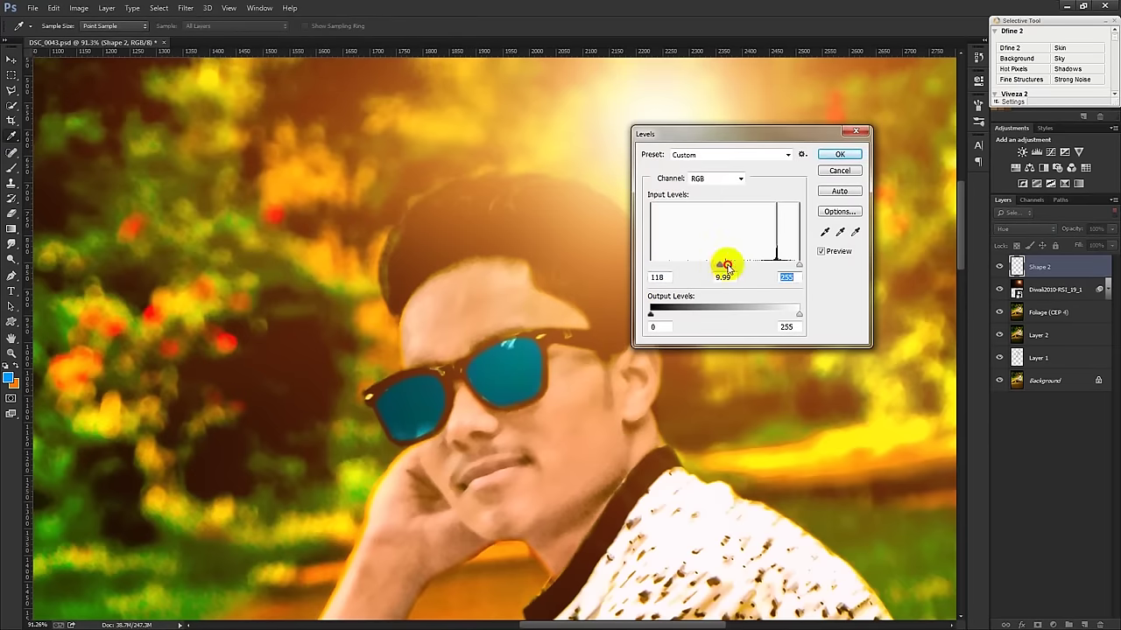
{"action": "left_click", "coordinate": [841, 154]}
Move Shape 2 below the Diwali2010-RSI_19_1 flare layer.
{"action": "left_click", "coordinate": [77, 8]}
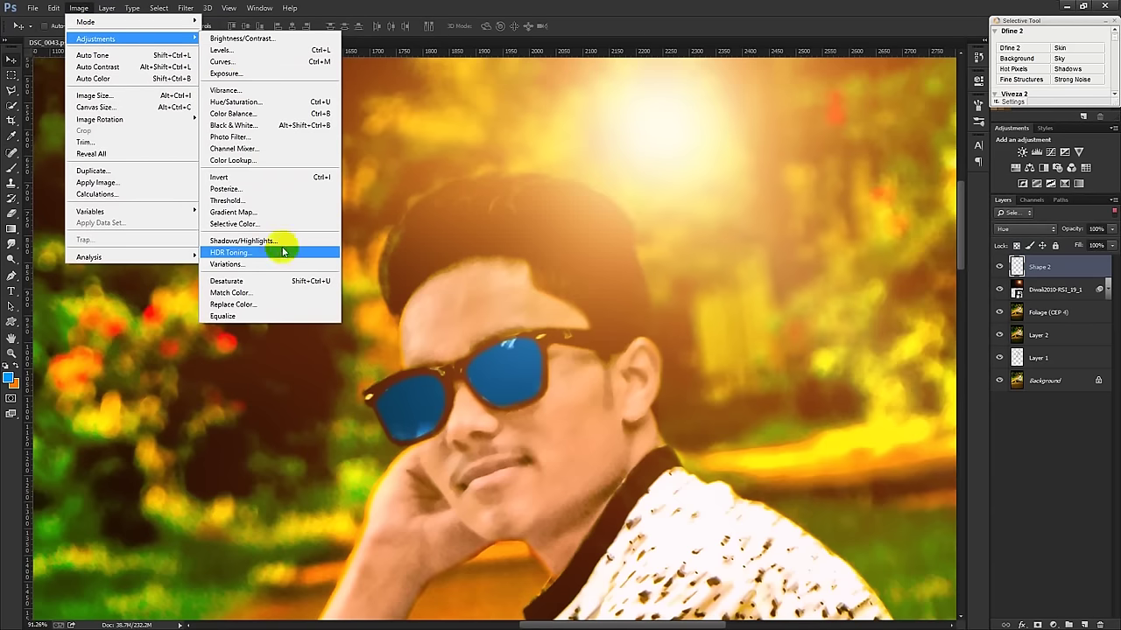
{"action": "left_click", "coordinate": [1048, 269]}
{"action": "left_click_drag", "start_coordinate": [1048, 269], "coordinate": [1043, 304]}
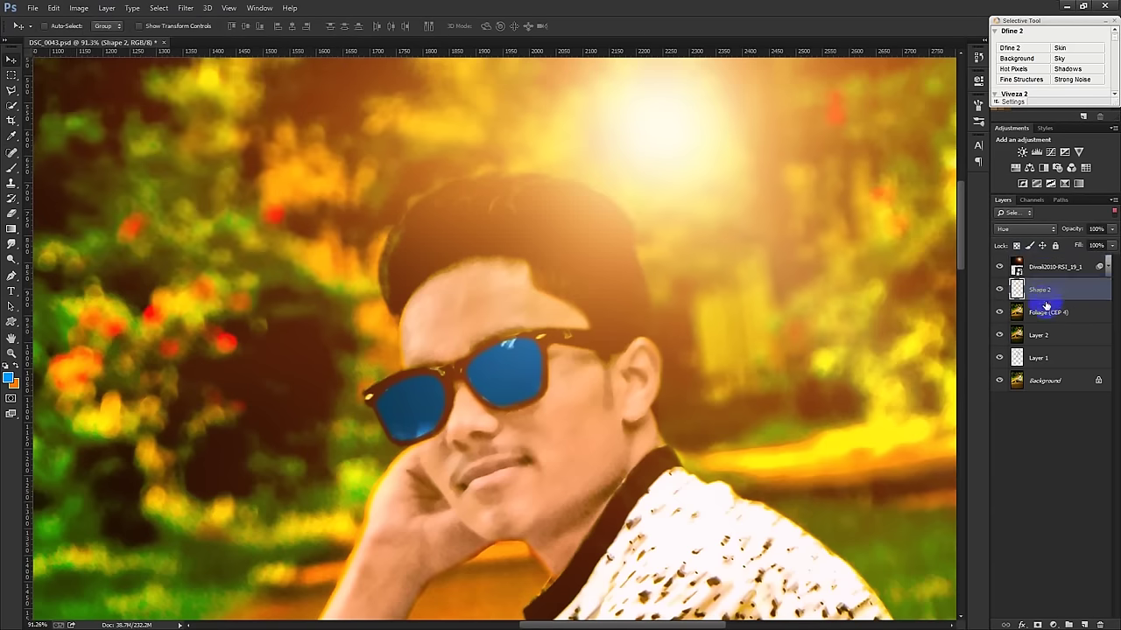
Compare the flare on and off, then try Darken, Color and Overlay blend modes on Shape 2.
{"action": "left_click", "coordinate": [999, 269]}
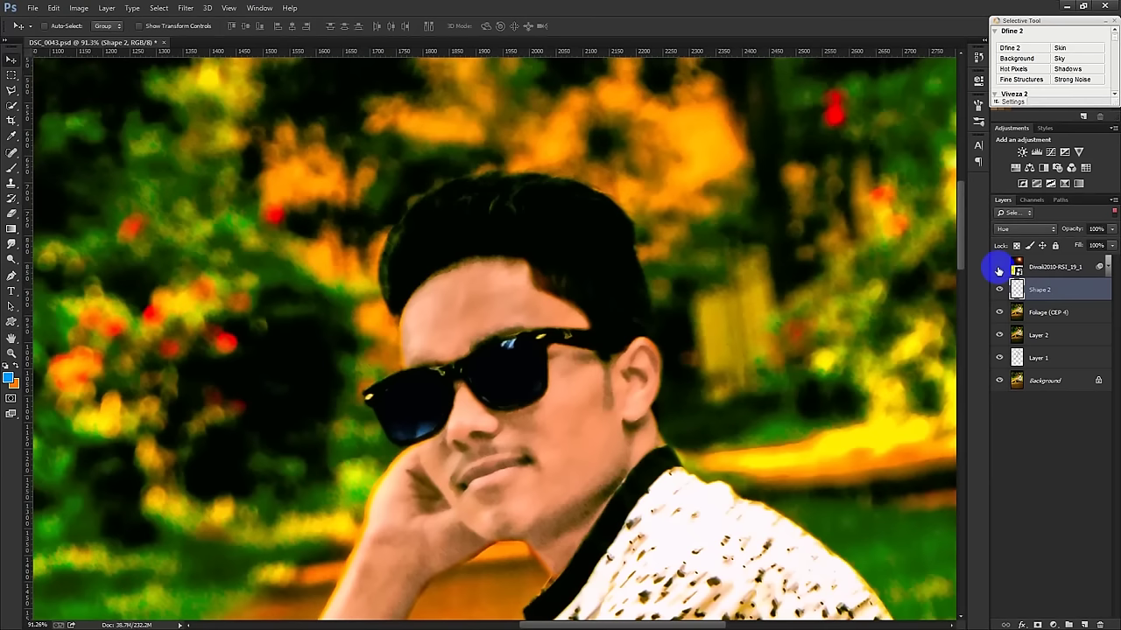
{"action": "left_click", "coordinate": [999, 269]}
{"action": "left_click", "coordinate": [1022, 229]}
{"action": "left_click", "coordinate": [1024, 239]}
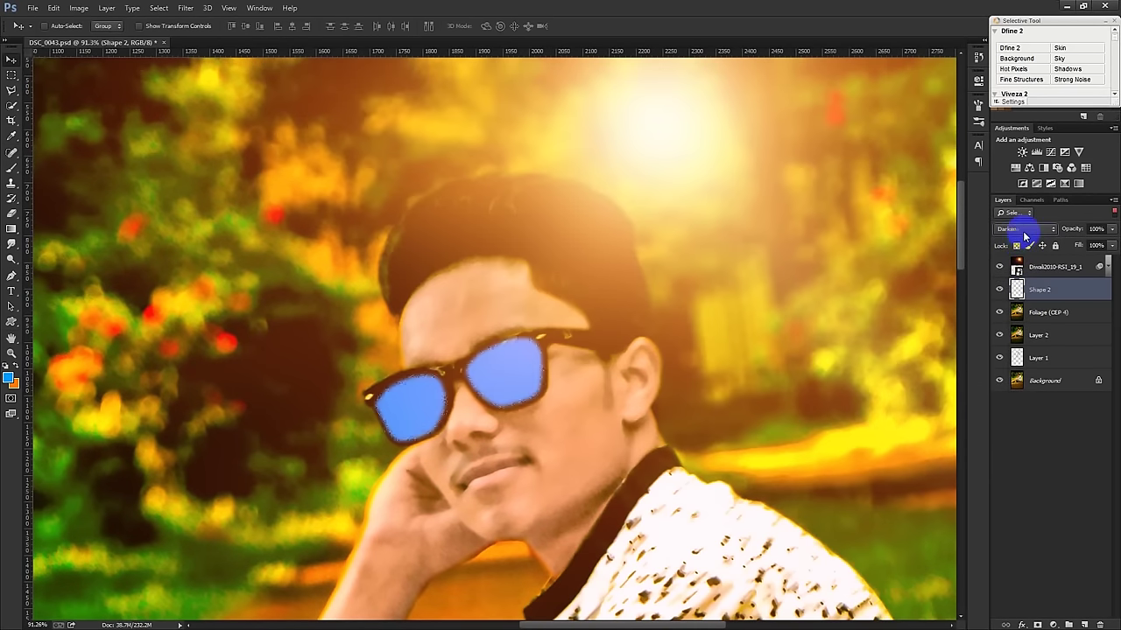
{"action": "scroll", "coordinate": [1025, 236], "scroll_direction": "down", "scroll_amount": 1}
{"action": "left_click", "coordinate": [1021, 231]}
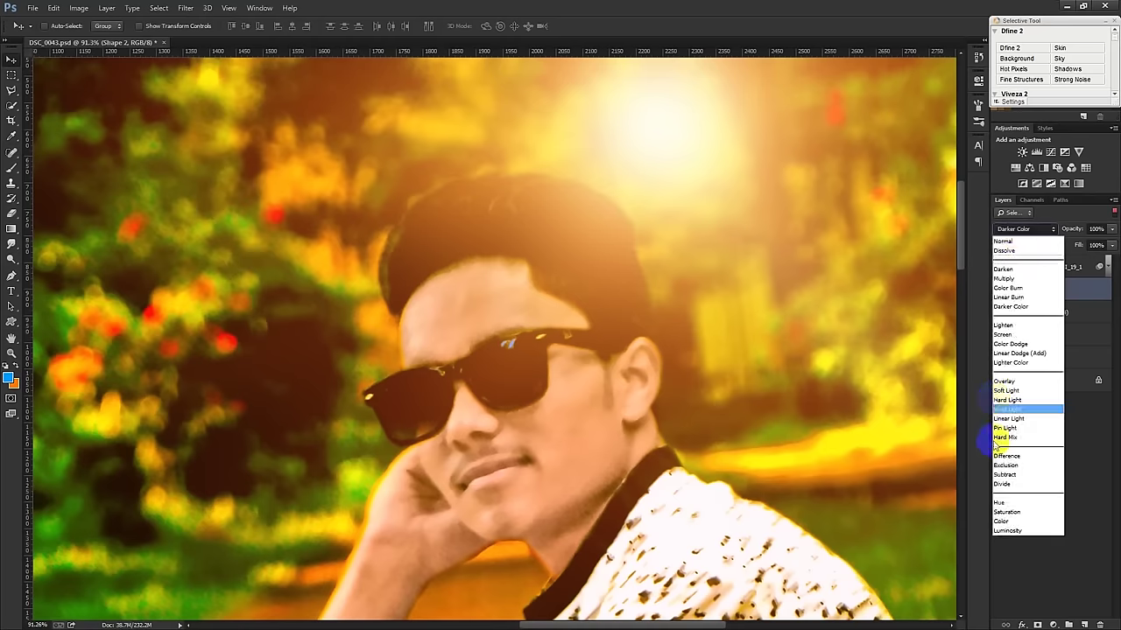
{"action": "left_click", "coordinate": [1017, 519]}
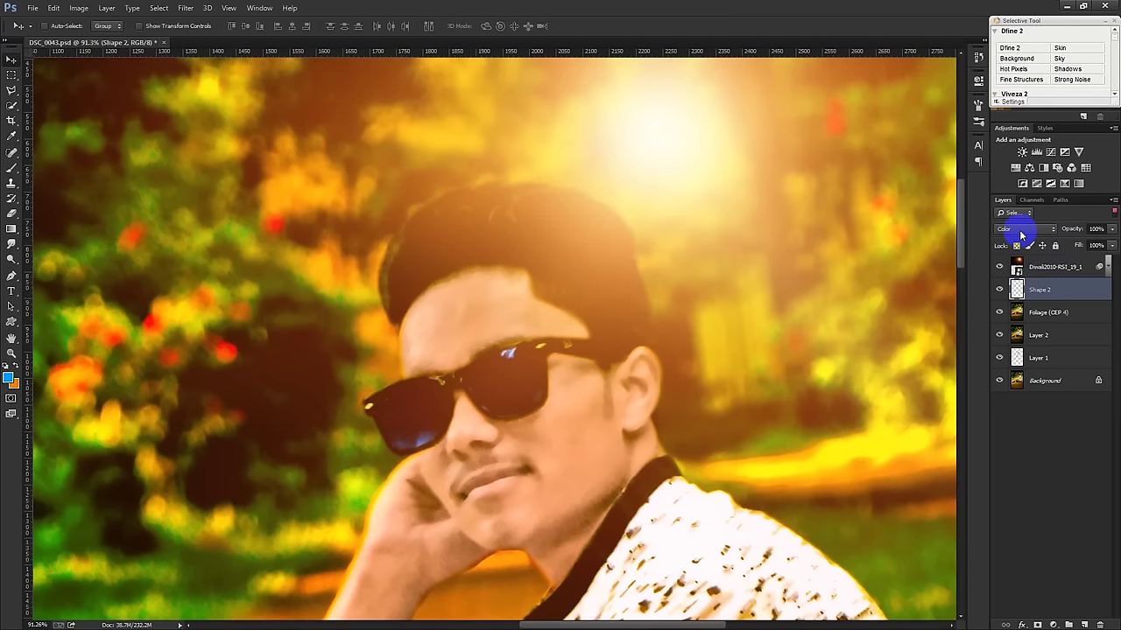
{"action": "left_click", "coordinate": [1021, 231]}
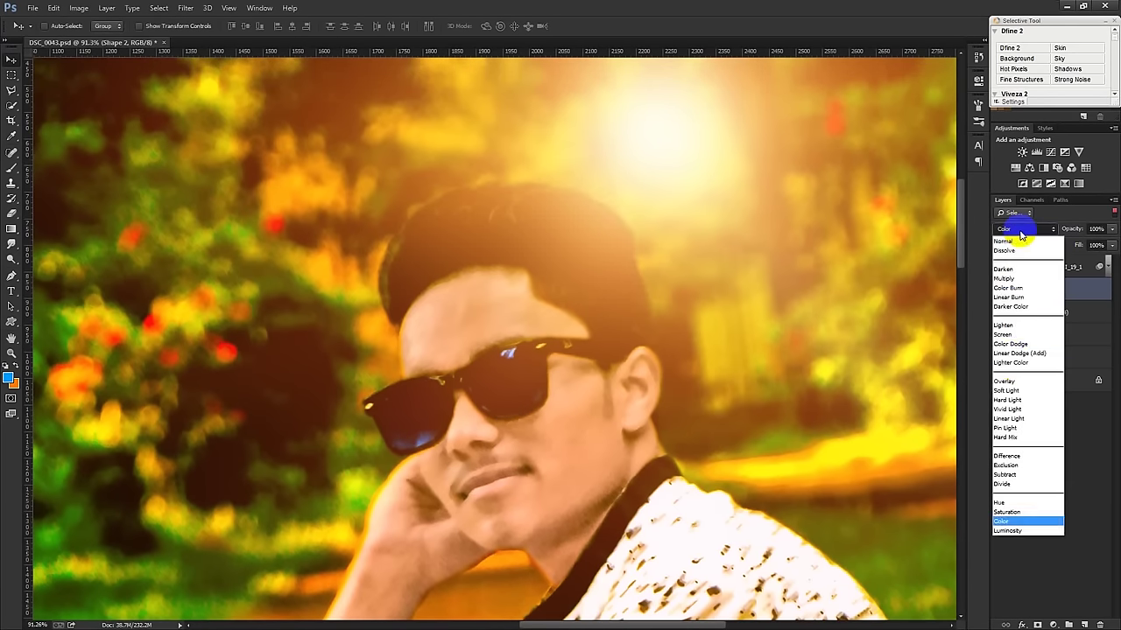
{"action": "left_click", "coordinate": [1005, 381]}
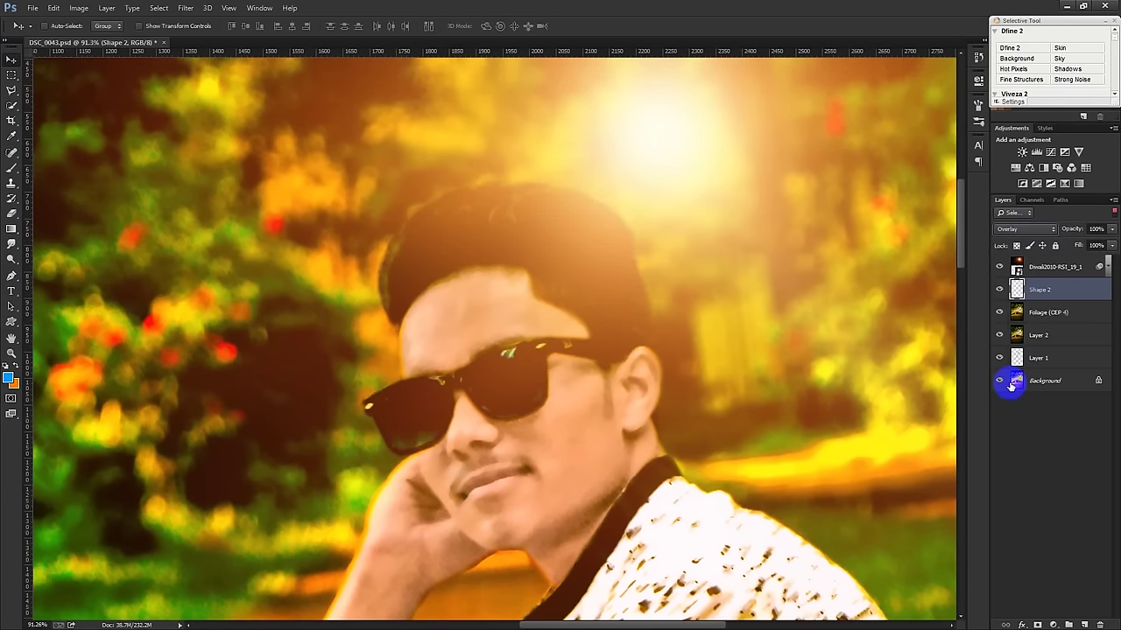
Set Shape 2 to Normal blend mode at 52% opacity.
{"action": "left_click", "coordinate": [1025, 230]}
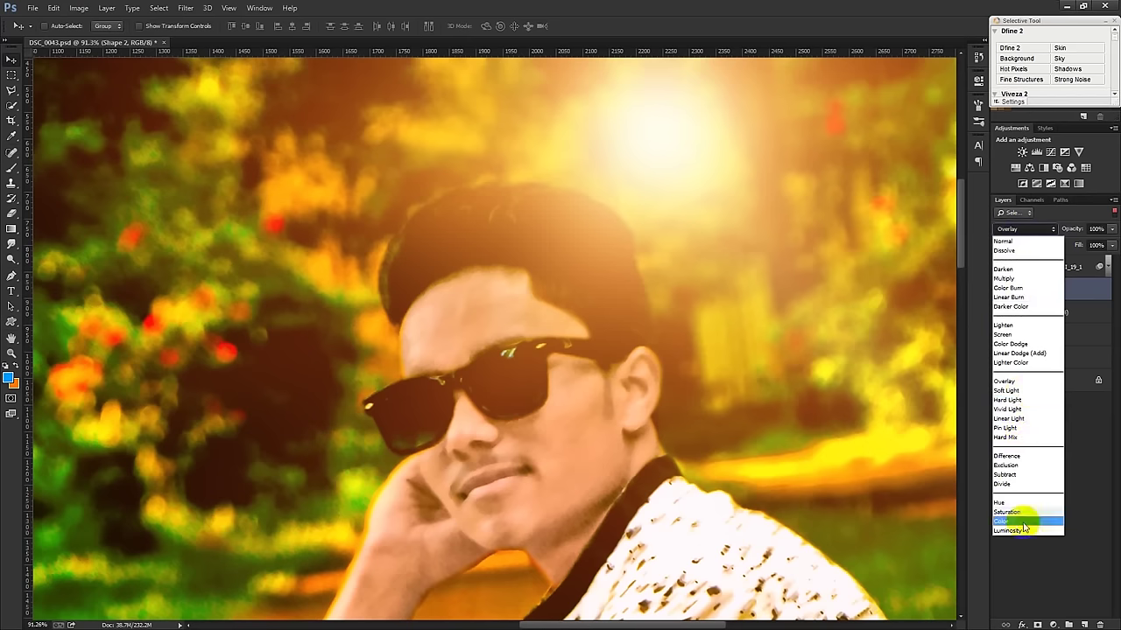
{"action": "left_click", "coordinate": [881, 450]}
{"action": "left_click", "coordinate": [1024, 231]}
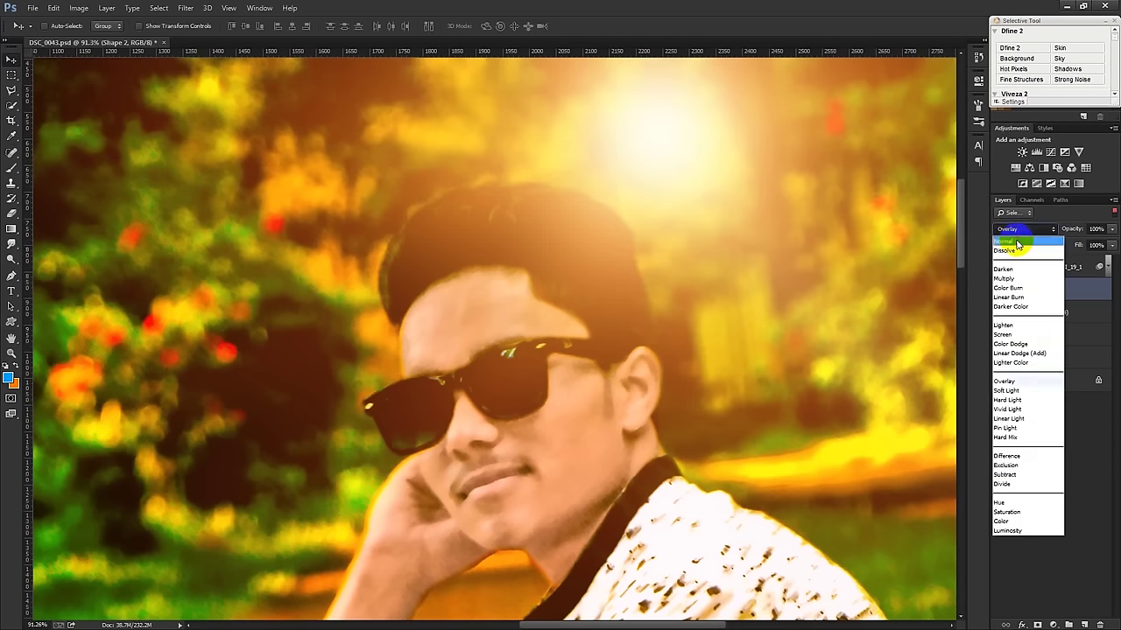
{"action": "left_click_drag", "start_coordinate": [1068, 232], "coordinate": [1036, 230]}
{"action": "left_click", "coordinate": [59, 11]}
{"action": "mouse_move", "coordinate": [96, 38]}
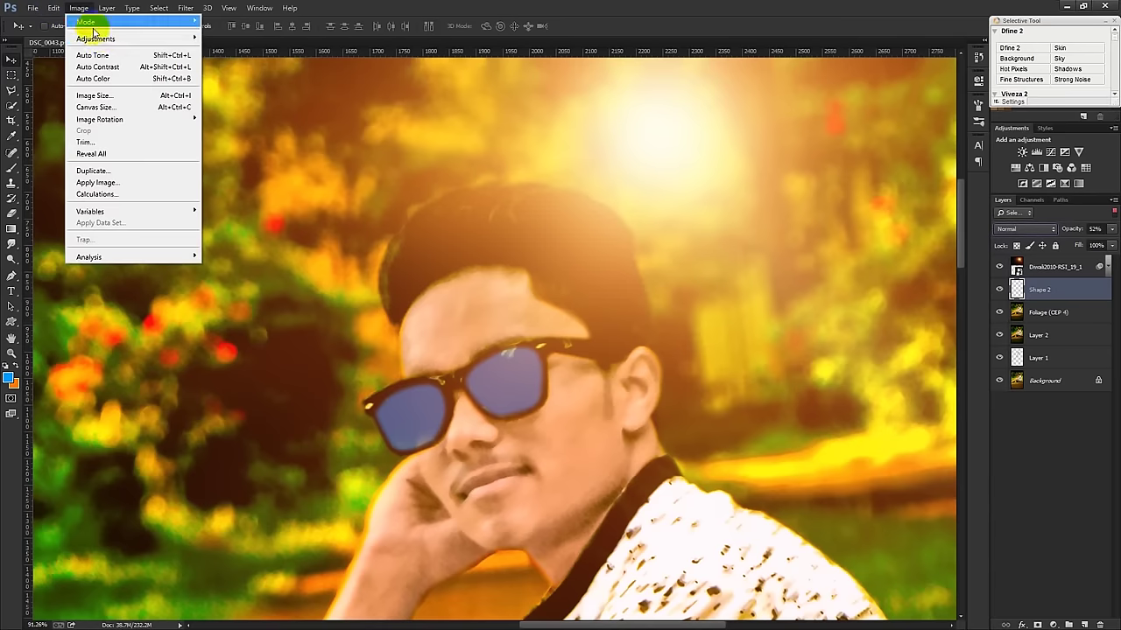
Shift the lens hue from blue toward purple with Hue/Saturation, then fit the photo on screen.
{"action": "left_click", "coordinate": [248, 104]}
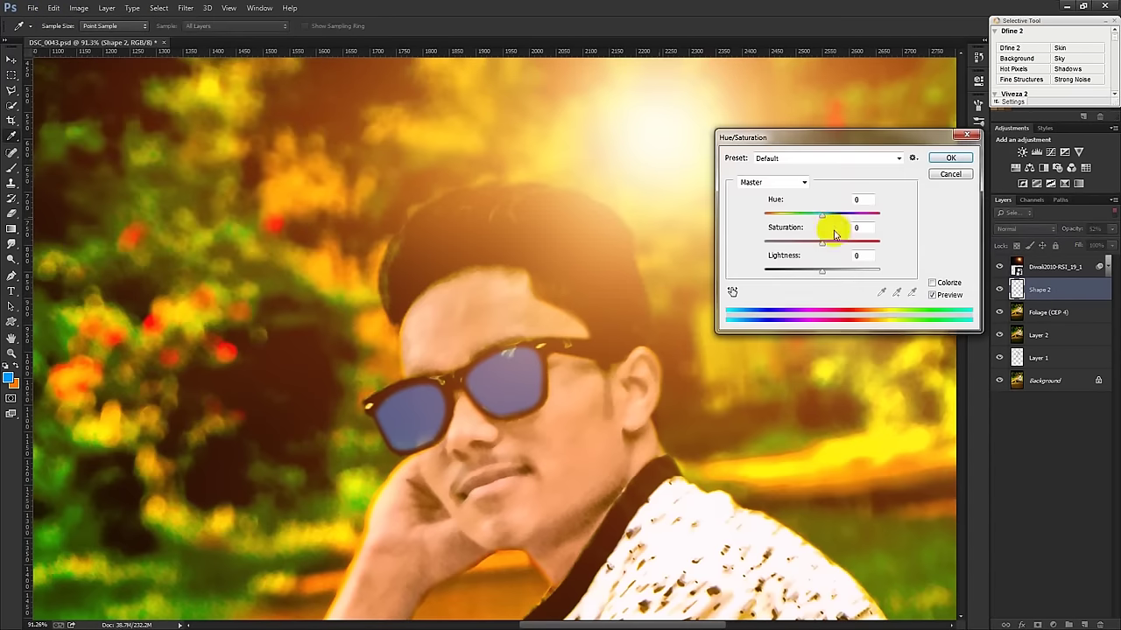
{"action": "mouse_move", "coordinate": [822, 213]}
{"action": "left_mouse_down"}
{"action": "mouse_move", "coordinate": [873, 212]}
{"action": "mouse_move", "coordinate": [746, 215]}
{"action": "mouse_move", "coordinate": [847, 220]}
{"action": "left_mouse_up"}
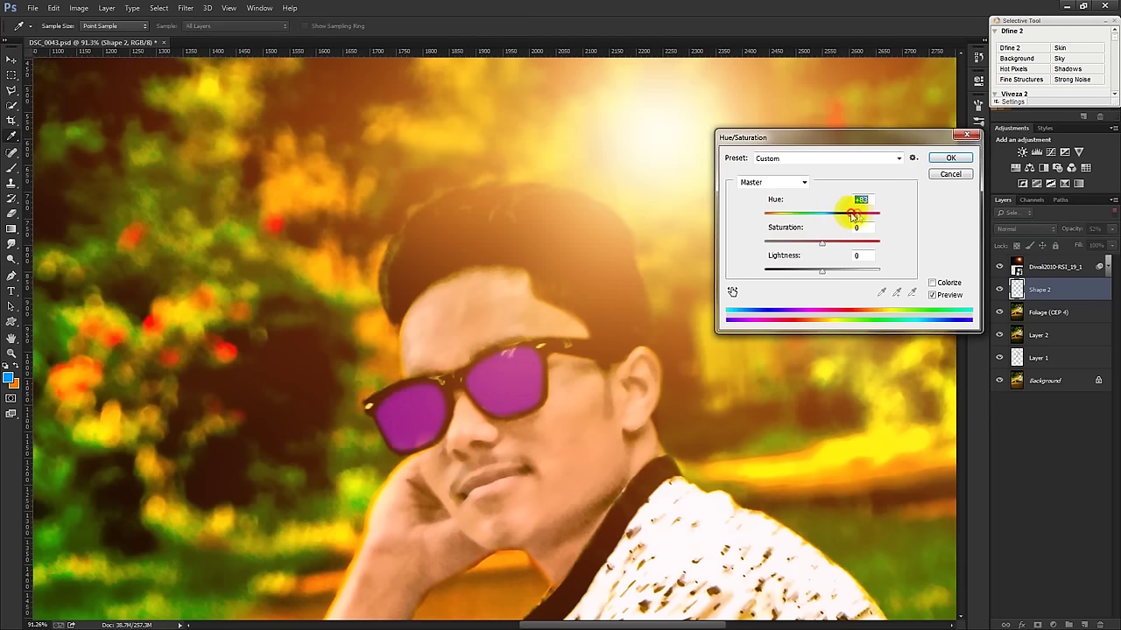
{"action": "left_click_drag", "start_coordinate": [854, 217], "coordinate": [847, 217]}
{"action": "left_click", "coordinate": [950, 158]}
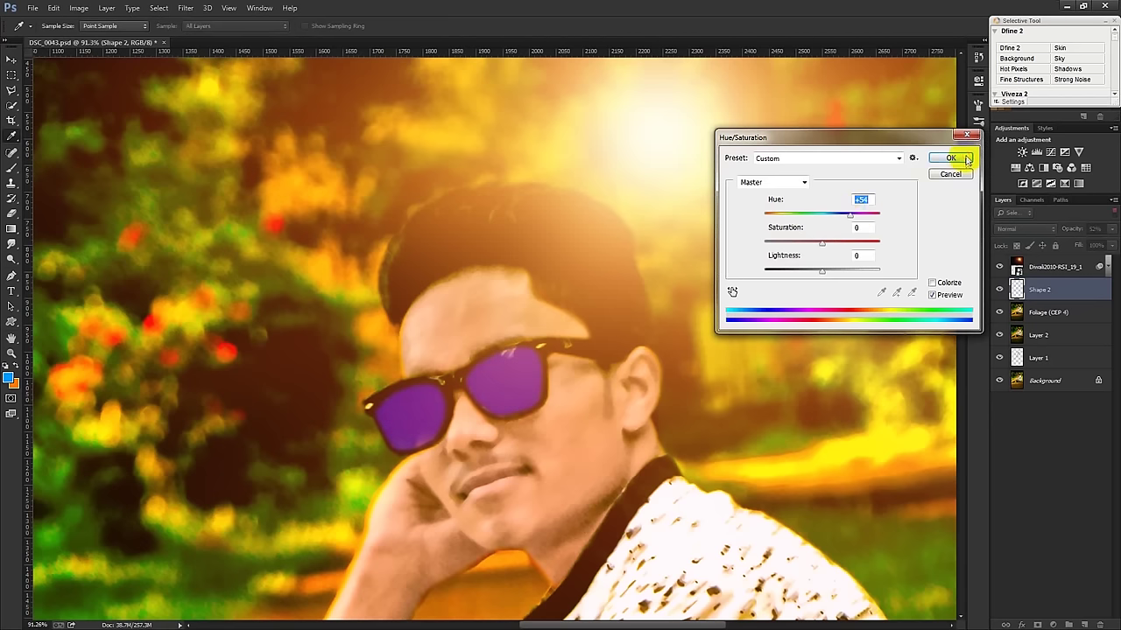
{"action": "key", "text": "ctrl+0"}
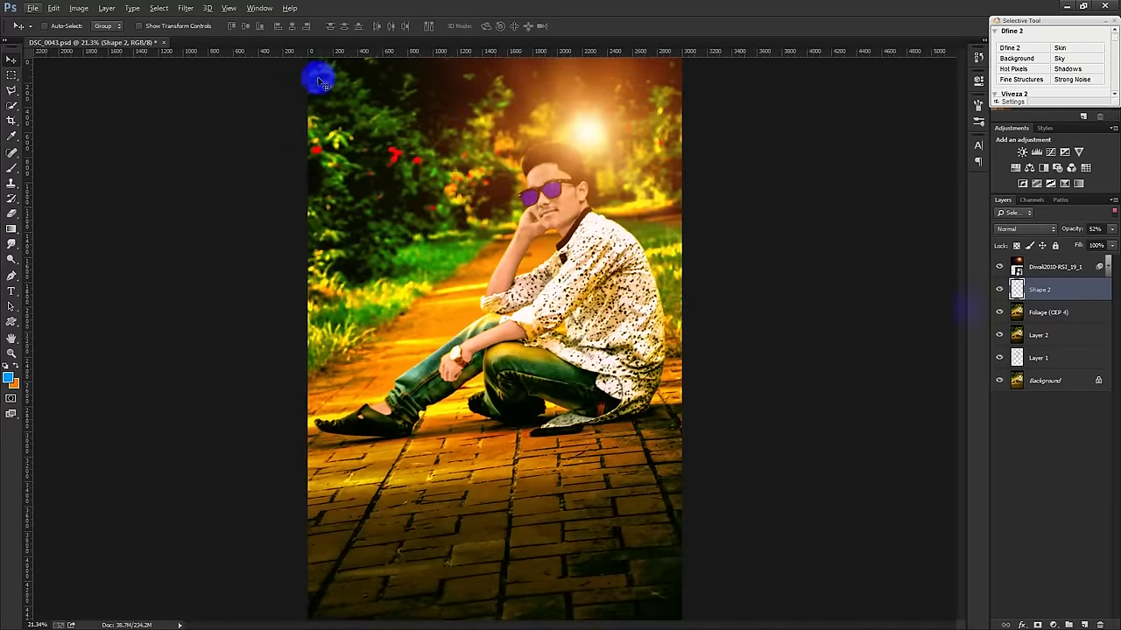
Readjust the Hue/Saturation hue so the lenses end up purple-blue.
{"action": "left_click", "coordinate": [78, 8]}
{"action": "mouse_move", "coordinate": [223, 89]}
{"action": "left_click", "coordinate": [233, 101]}
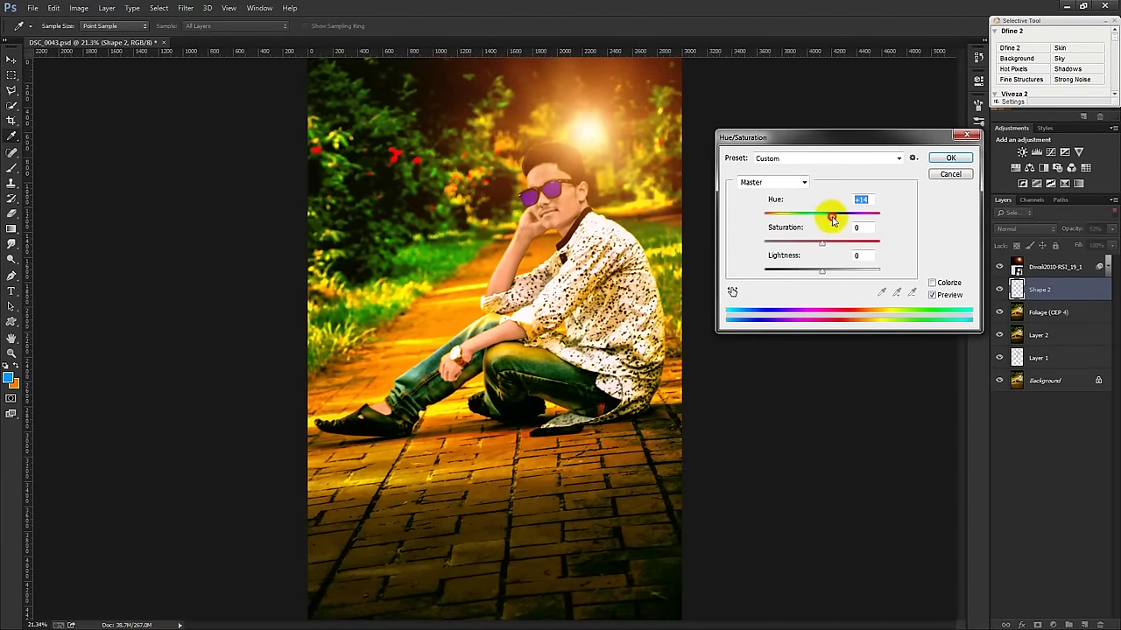
{"action": "left_click_drag", "start_coordinate": [845, 220], "coordinate": [858, 224]}
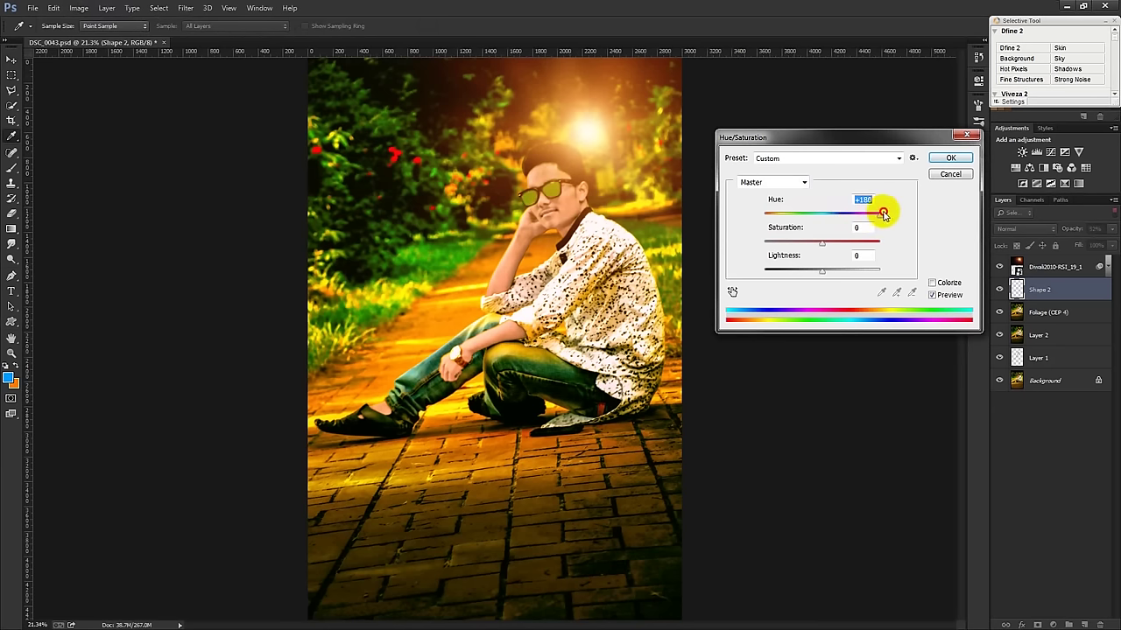
{"action": "mouse_move", "coordinate": [859, 219]}
{"action": "left_mouse_down"}
{"action": "mouse_move", "coordinate": [759, 211]}
{"action": "mouse_move", "coordinate": [825, 201]}
{"action": "mouse_move", "coordinate": [801, 203]}
{"action": "left_mouse_up"}
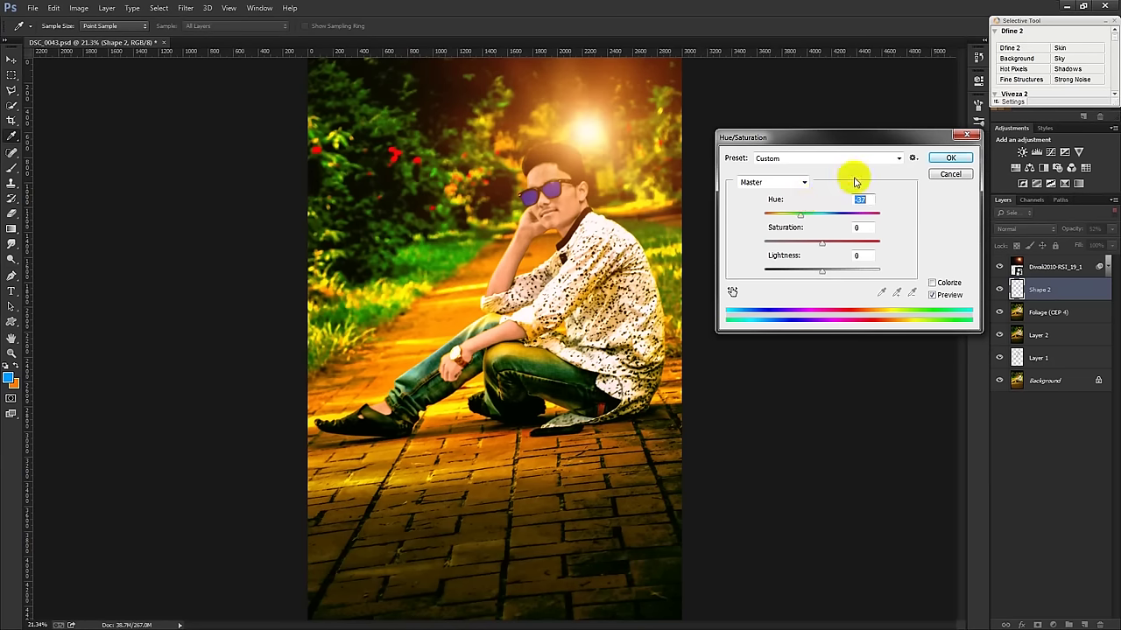
{"action": "left_click", "coordinate": [936, 160]}
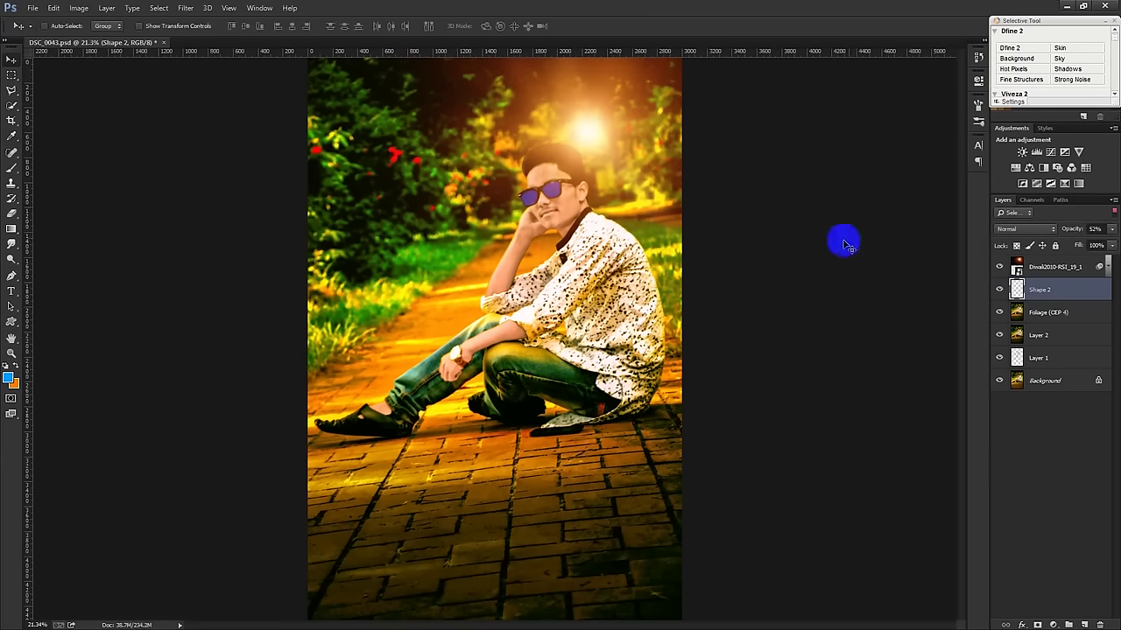
Duplicate the Diwali2010-RSI_19_1 flare onto the knee and shrink it to about 28%.
{"action": "left_click", "coordinate": [1055, 267]}
{"action": "left_click_drag", "start_coordinate": [684, 168], "coordinate": [506, 378]}
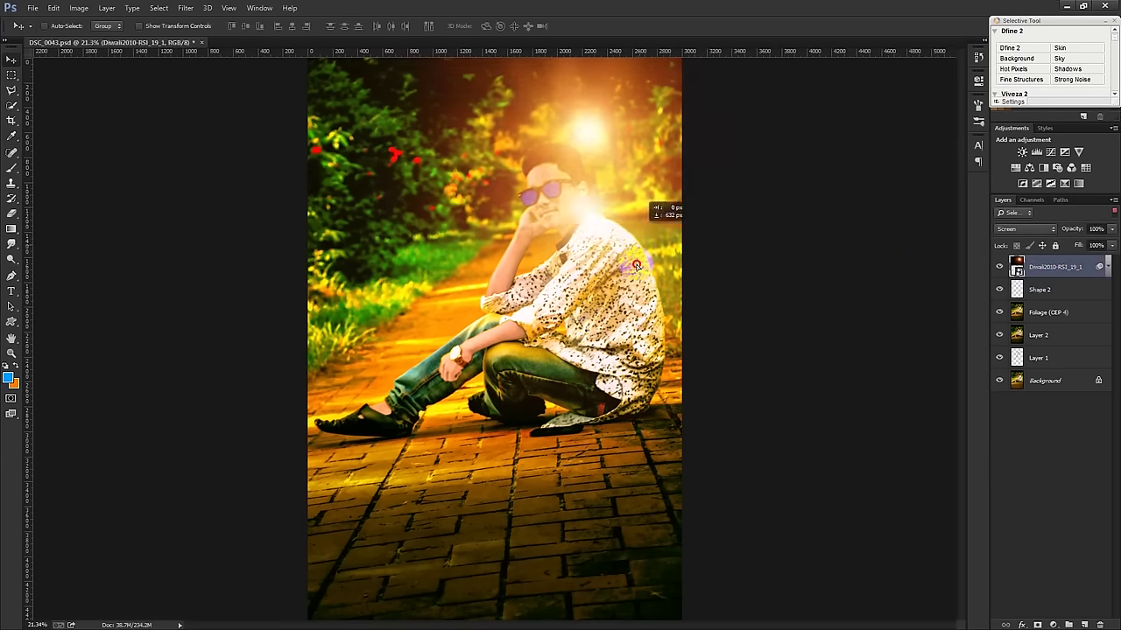
{"action": "key", "text": "ctrl+t"}
{"action": "left_click_drag", "start_coordinate": [763, 166], "coordinate": [591, 300]}
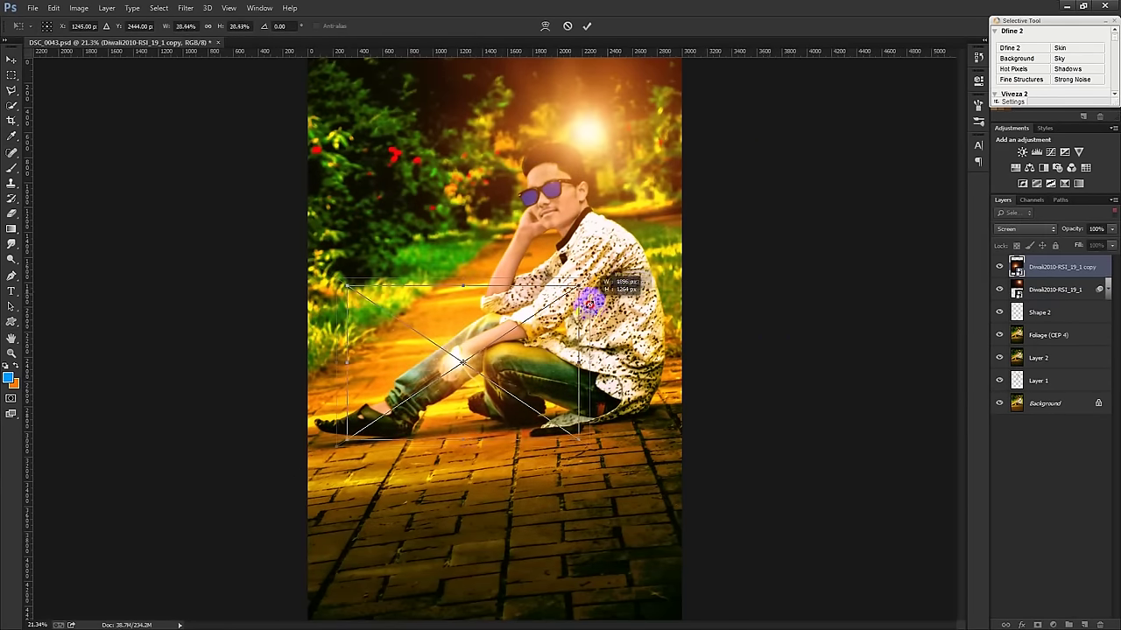
{"action": "scroll", "coordinate": [500, 371], "scroll_direction": "up", "scroll_amount": 3}
{"action": "left_click_drag", "start_coordinate": [500, 363], "coordinate": [495, 338]}
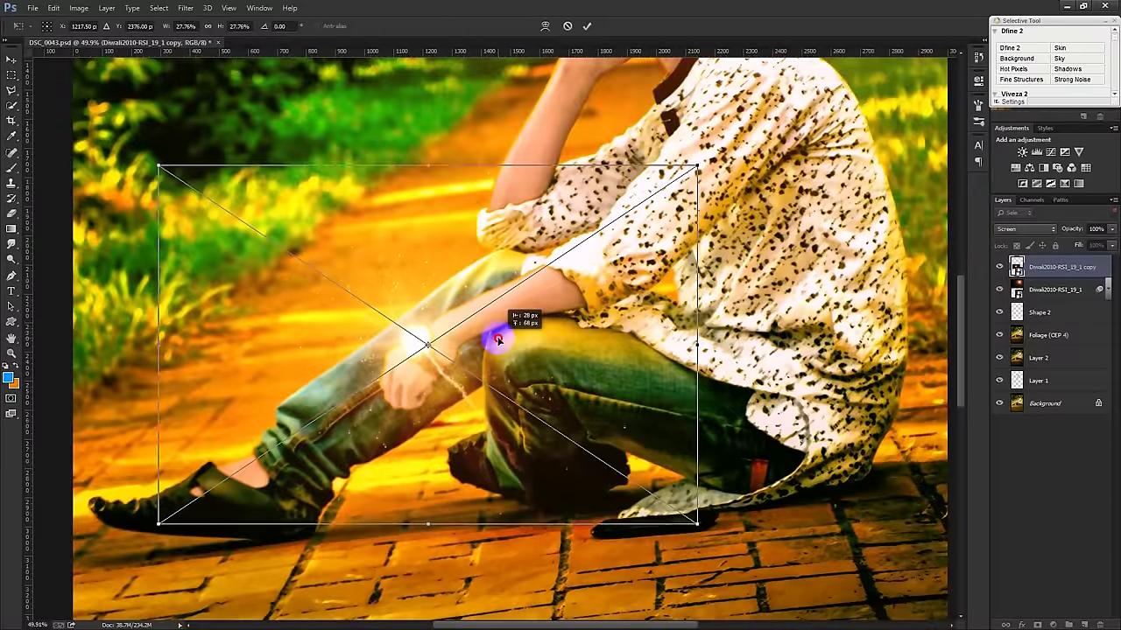
{"action": "key", "text": "Return"}
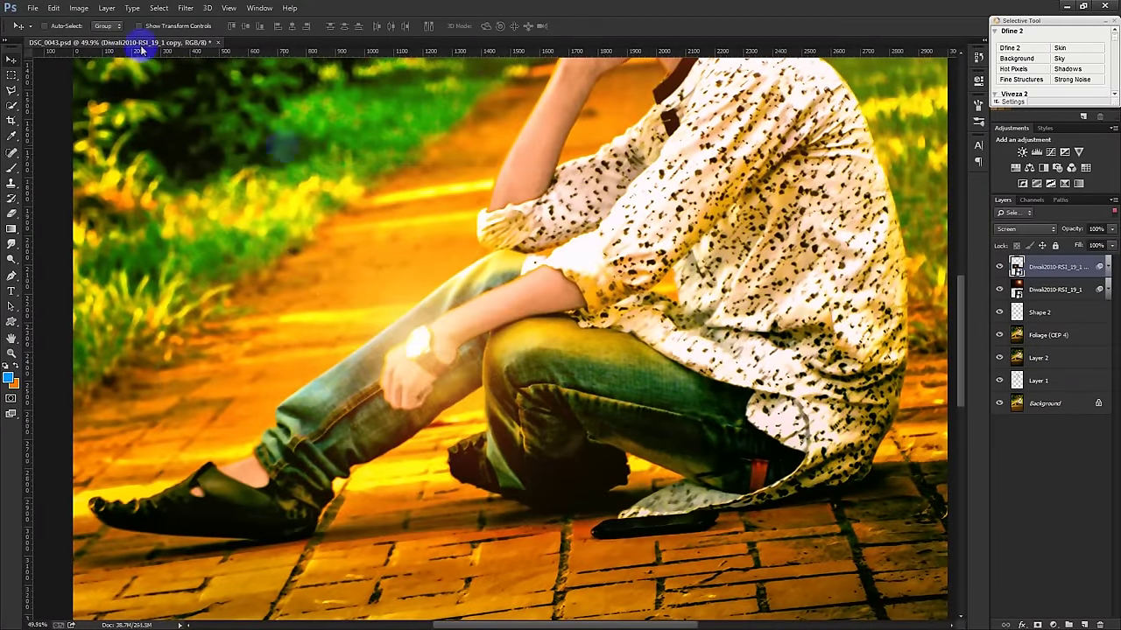
Rasterize the flare copy and boost its contrast with Levels inputs 45 and 224.
{"action": "right_click", "coordinate": [1040, 272]}
{"action": "left_click", "coordinate": [910, 281]}
{"action": "left_click", "coordinate": [78, 8]}
{"action": "mouse_move", "coordinate": [95, 39]}
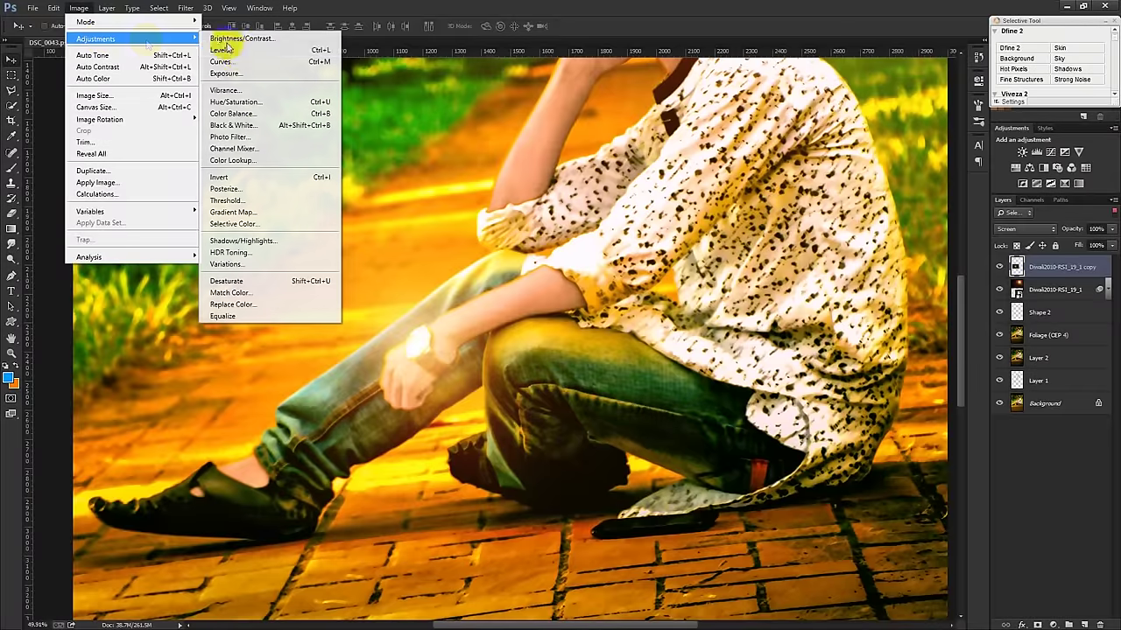
{"action": "left_click", "coordinate": [236, 53]}
{"action": "left_click_drag", "start_coordinate": [651, 264], "coordinate": [676, 265]}
{"action": "left_click_drag", "start_coordinate": [797, 265], "coordinate": [782, 265]}
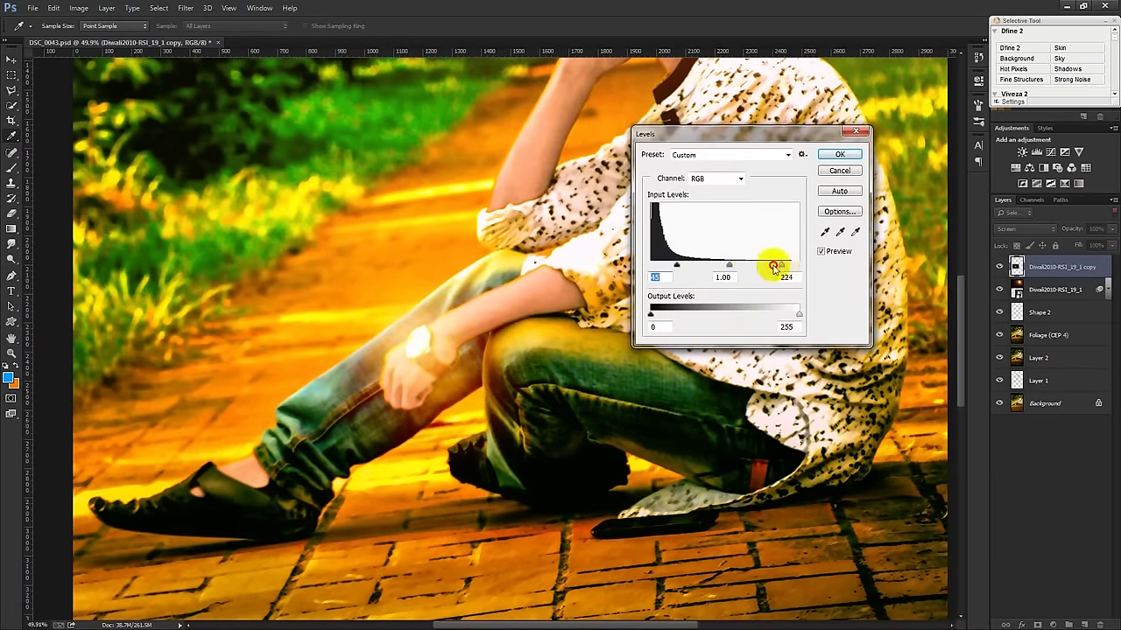
{"action": "left_click", "coordinate": [839, 154]}
{"action": "key", "text": "v"}
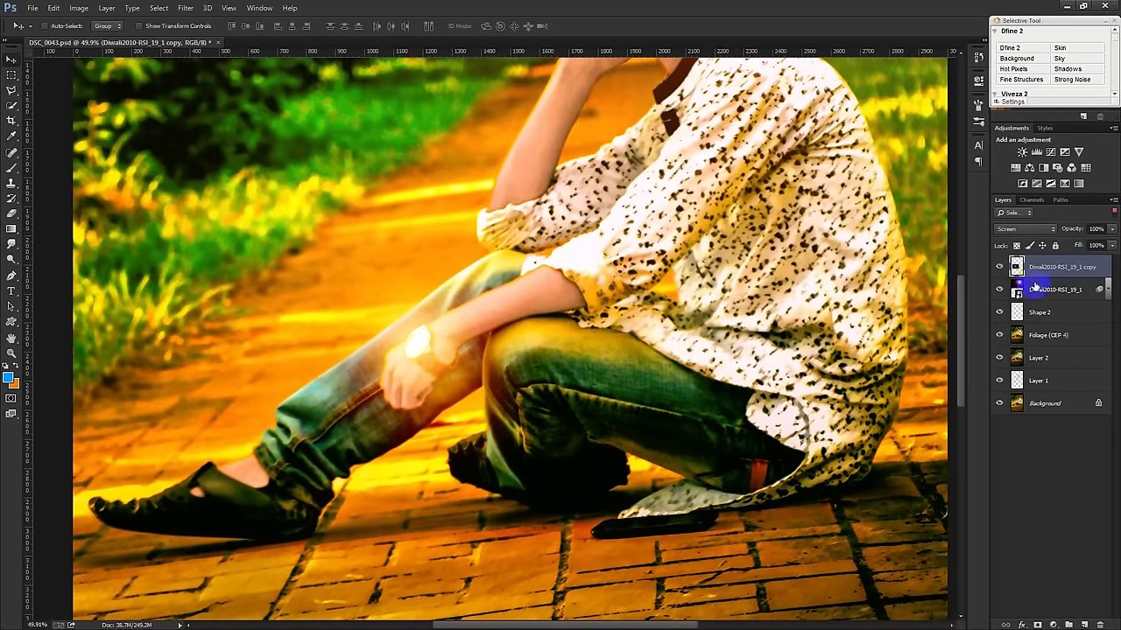
Rasterize the Diwali2010-RSI_19_1 layer and apply Levels with inputs 19, 1.00 and 231.
{"action": "left_click", "coordinate": [1029, 289]}
{"action": "right_click", "coordinate": [1046, 287]}
{"action": "left_click", "coordinate": [939, 282]}
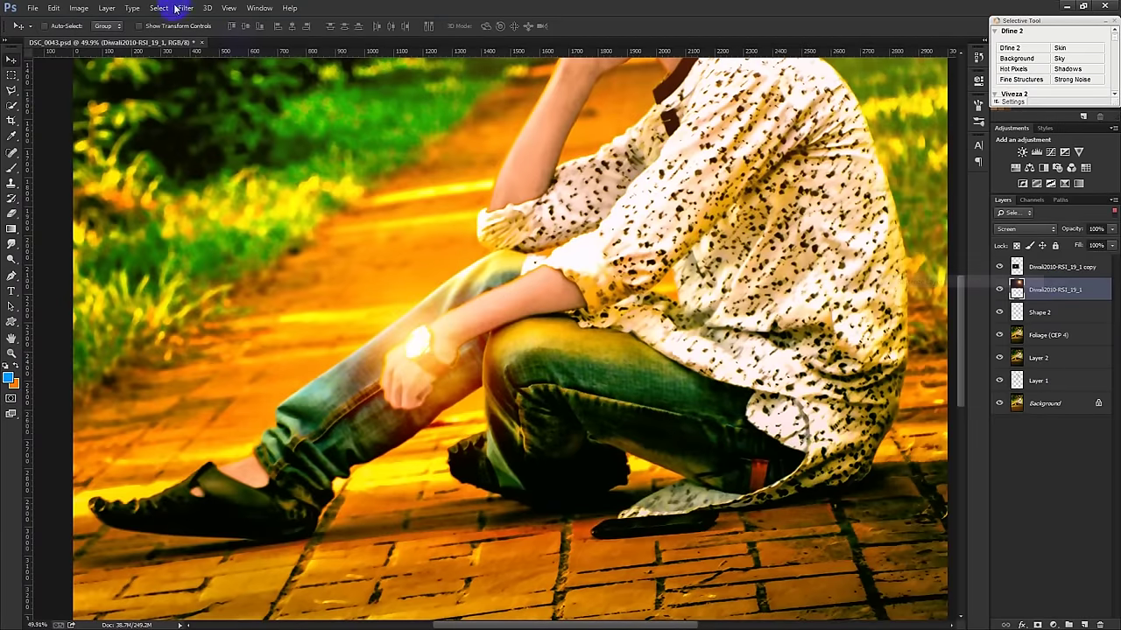
{"action": "left_click", "coordinate": [78, 8]}
{"action": "left_click", "coordinate": [271, 50]}
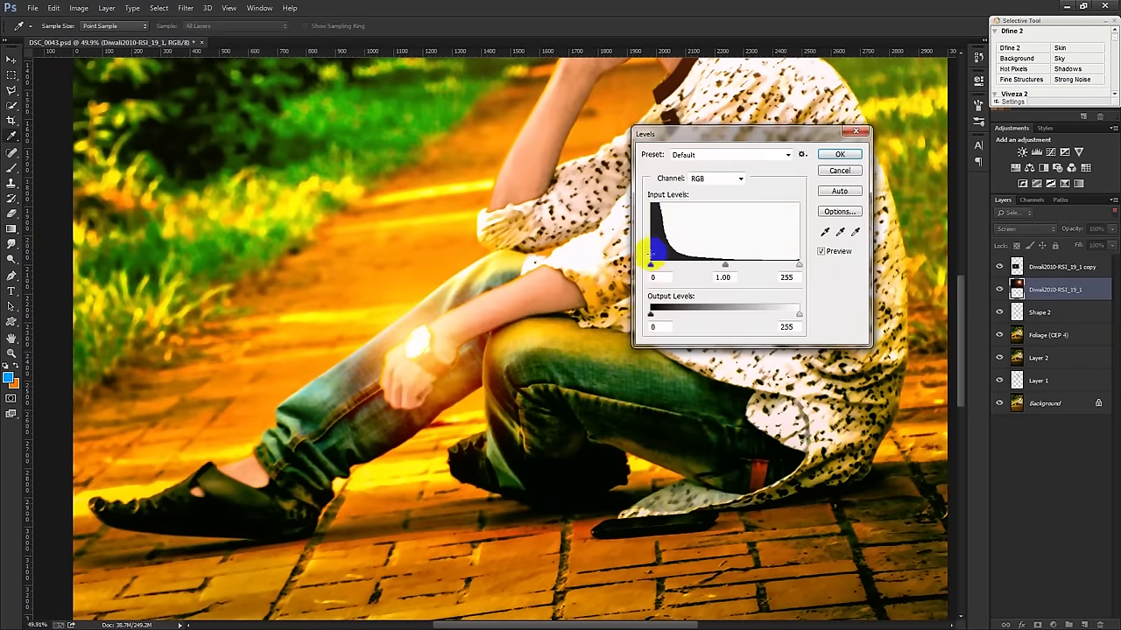
{"action": "left_click_drag", "start_coordinate": [651, 268], "coordinate": [661, 268]}
{"action": "left_click_drag", "start_coordinate": [799, 265], "coordinate": [785, 264]}
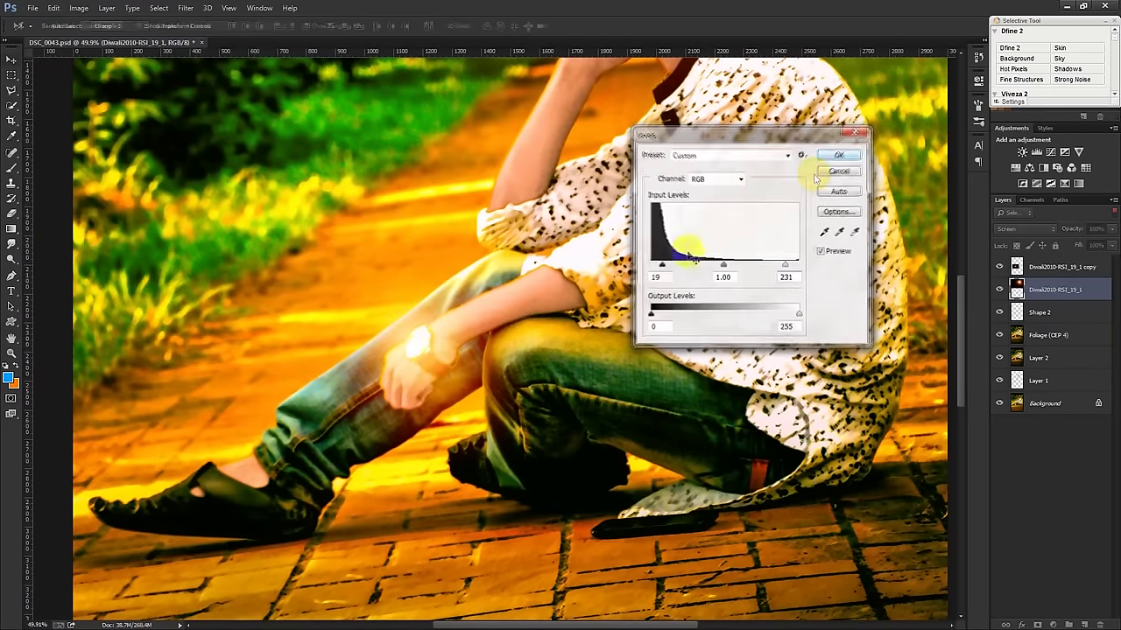
Keep the layer opacity at 100% and place the dust-particle image as a new layer.
{"action": "scroll", "coordinate": [683, 251], "scroll_direction": "down", "scroll_amount": 5}
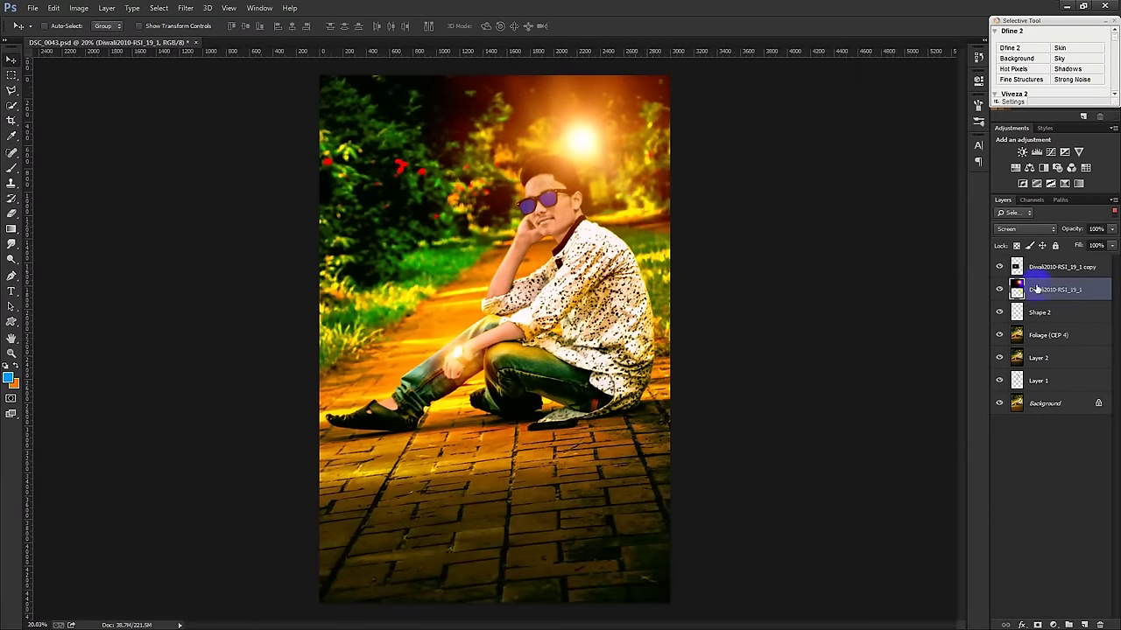
{"action": "left_click_drag", "start_coordinate": [1070, 235], "coordinate": [1070, 227]}
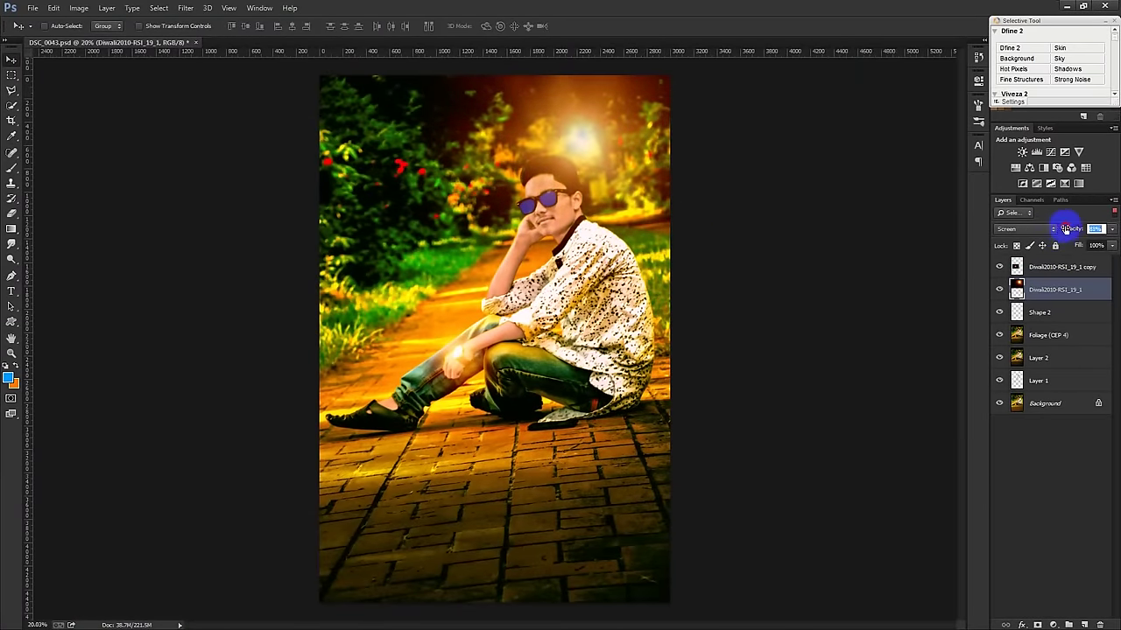
{"action": "left_click", "coordinate": [866, 244]}
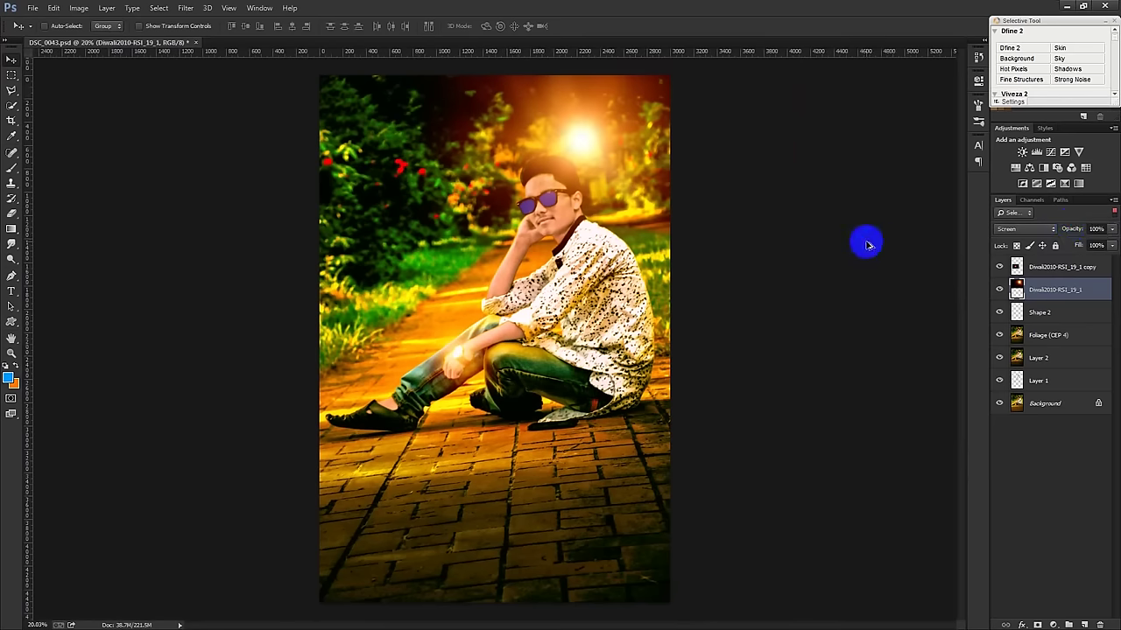
{"action": "scroll", "coordinate": [813, 244], "scroll_direction": "up", "scroll_amount": 1}
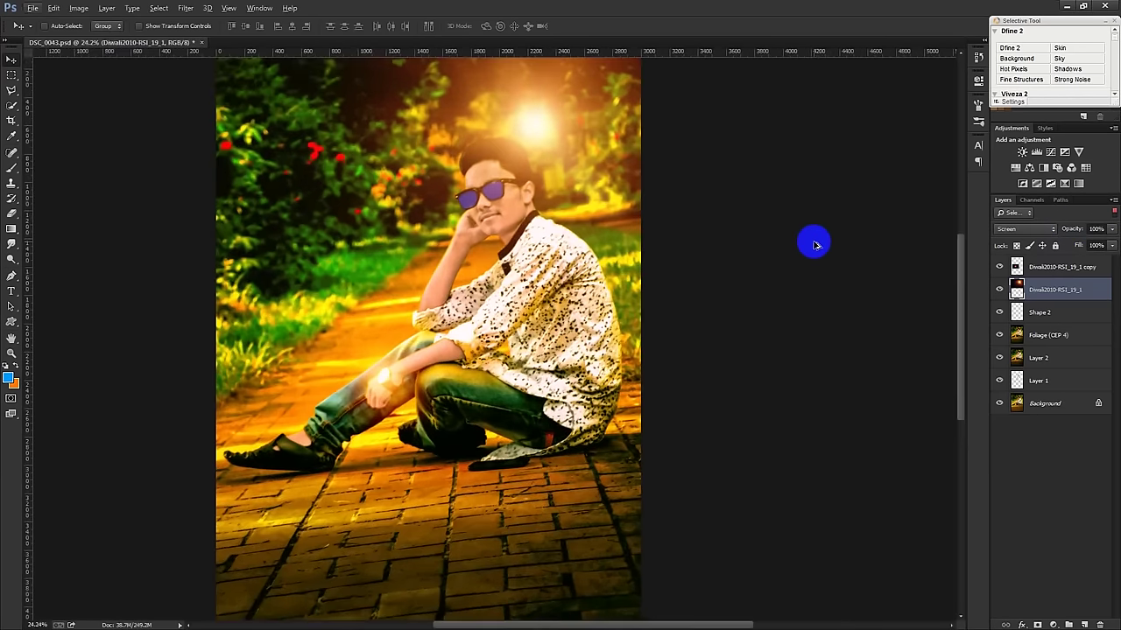
{"action": "scroll", "coordinate": [813, 241], "scroll_direction": "down", "scroll_amount": 1}
{"action": "scroll", "coordinate": [806, 245], "scroll_direction": "down", "scroll_amount": 1}
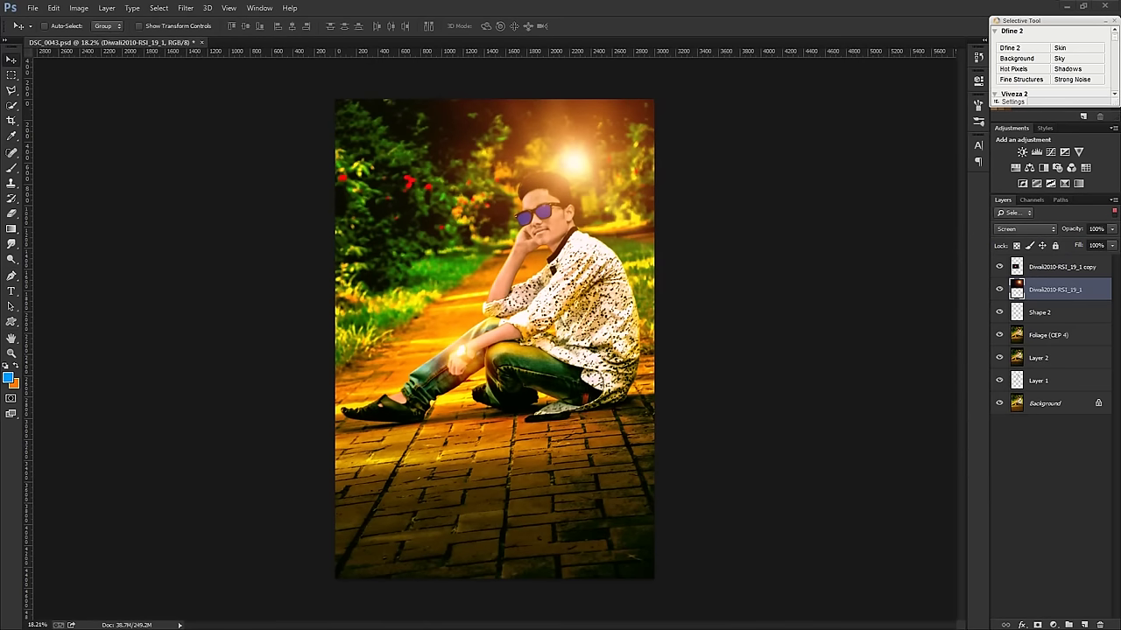
{"action": "left_click_drag", "start_coordinate": [823, 349], "coordinate": [582, 320]}
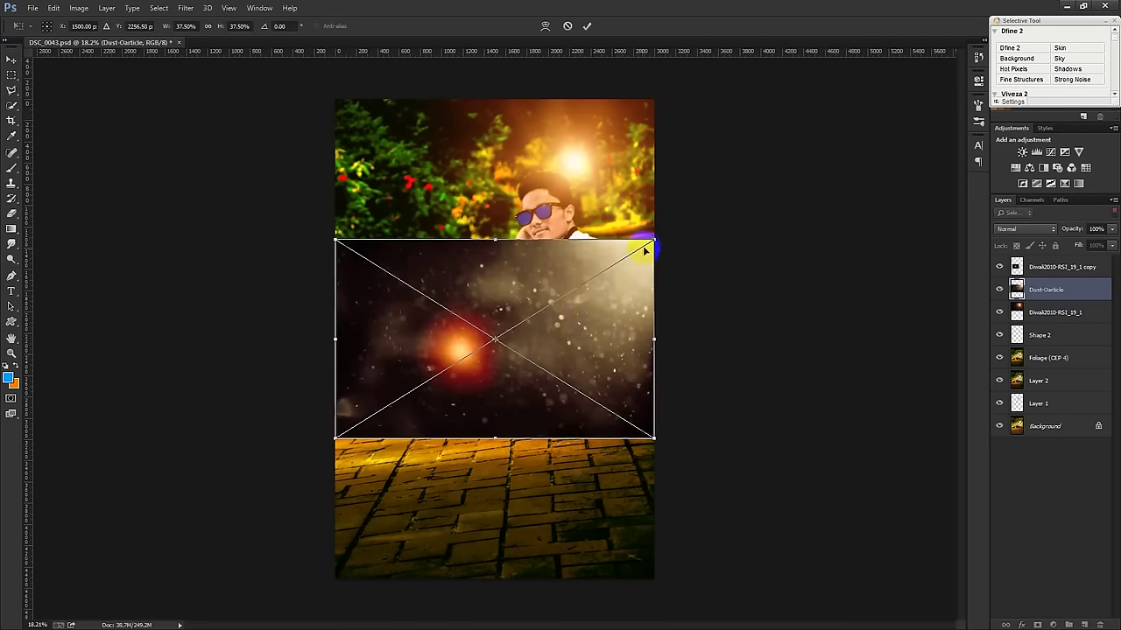
Rotate the dust image 90° to portrait and flip it horizontally.
{"action": "right_click", "coordinate": [600, 272]}
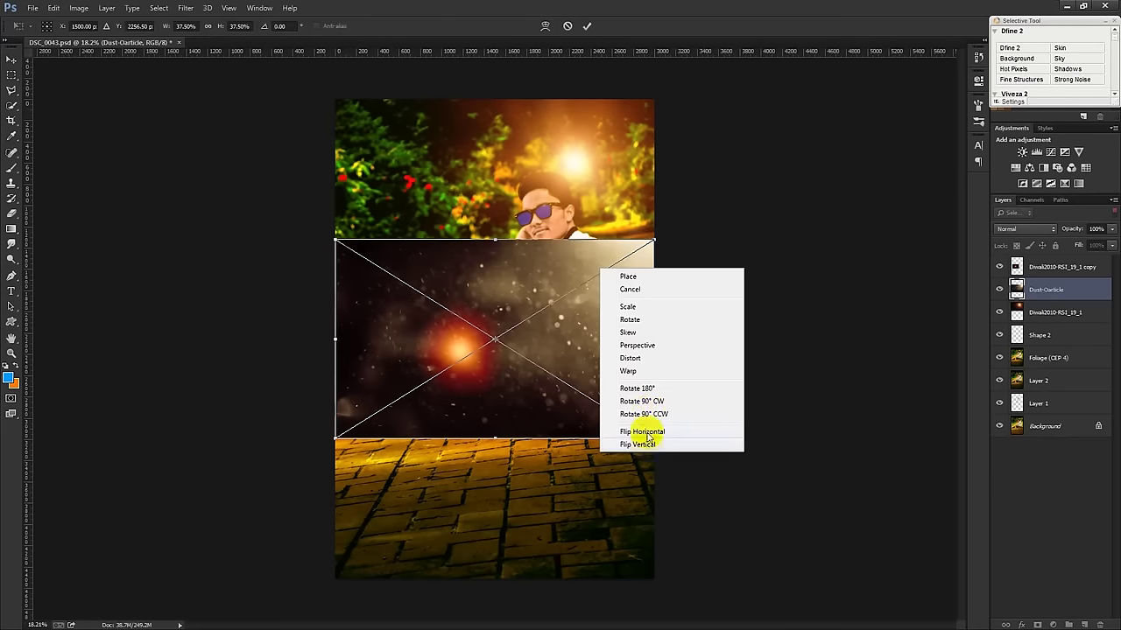
{"action": "left_click", "coordinate": [653, 411]}
{"action": "right_click", "coordinate": [563, 382]}
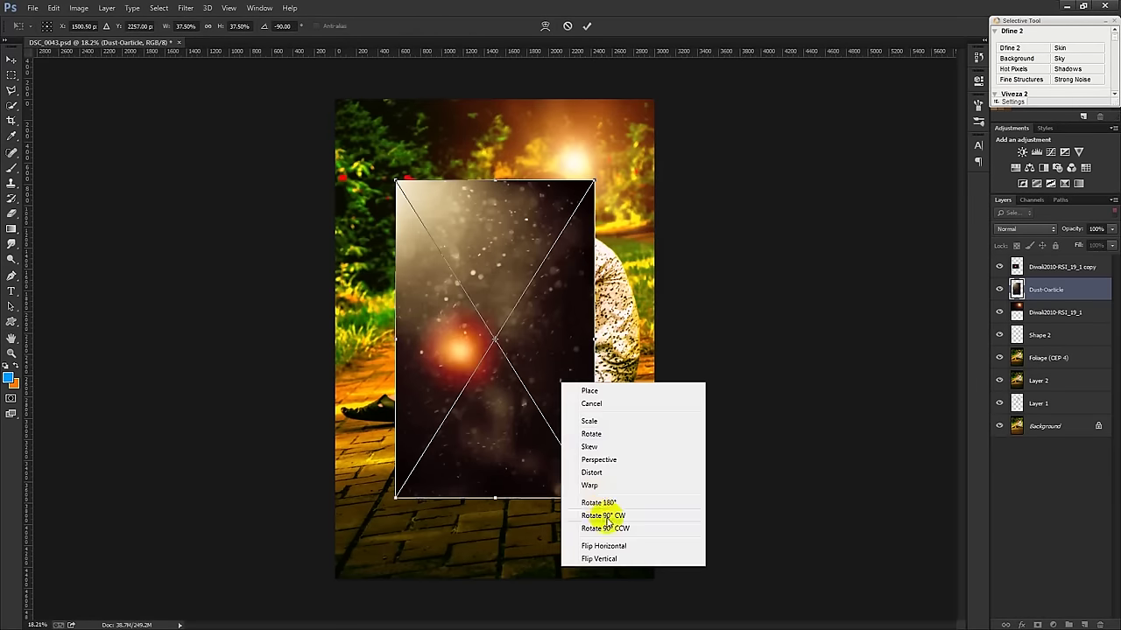
{"action": "left_click", "coordinate": [616, 537]}
Stretch the dust image to cover the whole canvas and move Dust-Oarticle to the top.
{"action": "left_click_drag", "start_coordinate": [545, 397], "coordinate": [503, 341]}
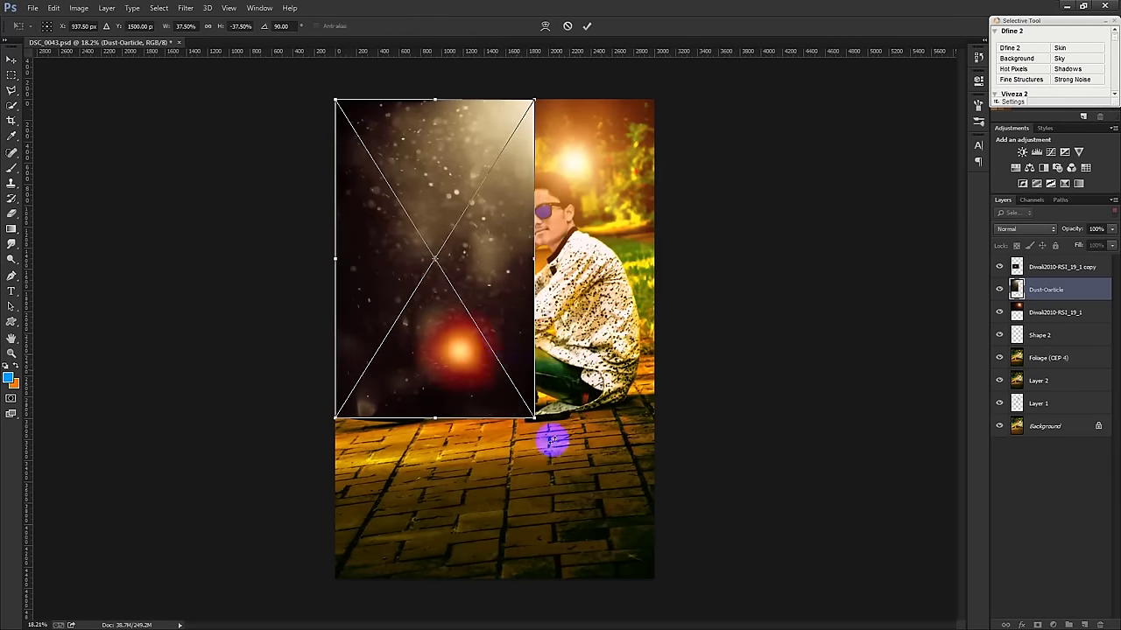
{"action": "mouse_move", "coordinate": [543, 419]}
{"action": "left_mouse_down"}
{"action": "mouse_move", "coordinate": [634, 583]}
{"action": "mouse_move", "coordinate": [654, 593]}
{"action": "left_mouse_up"}
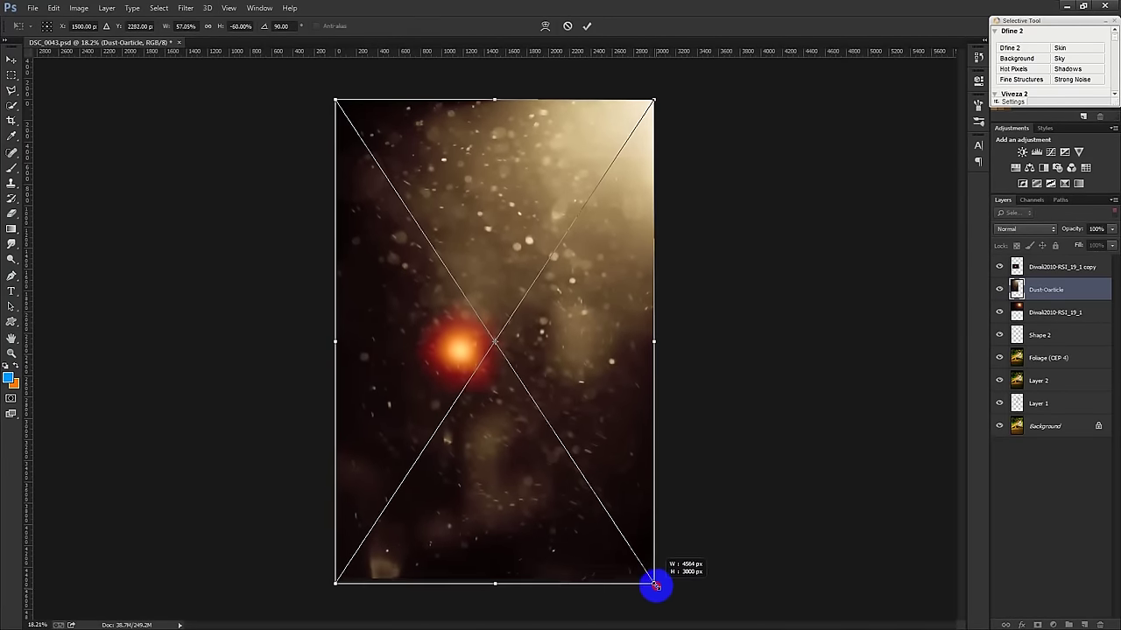
{"action": "key", "text": "Return"}
{"action": "left_click_drag", "start_coordinate": [1045, 289], "coordinate": [1033, 261]}
{"action": "left_click", "coordinate": [1027, 229]}
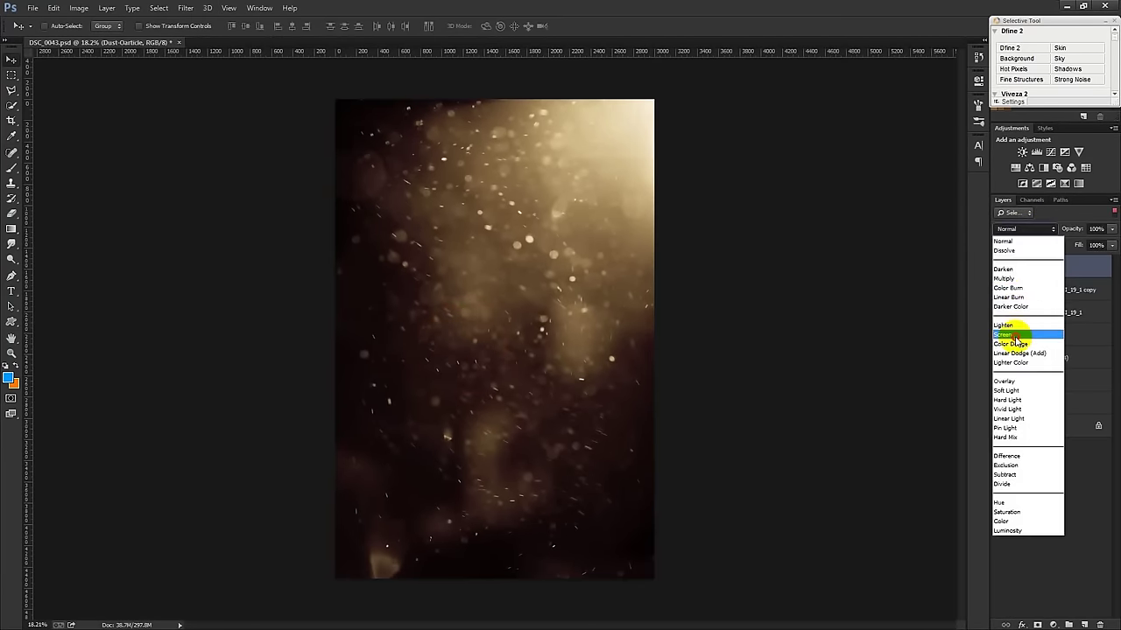
Preview several blend modes on the dust layer and settle on Screen.
{"action": "left_click", "coordinate": [1014, 335]}
{"action": "key", "text": "Down"}
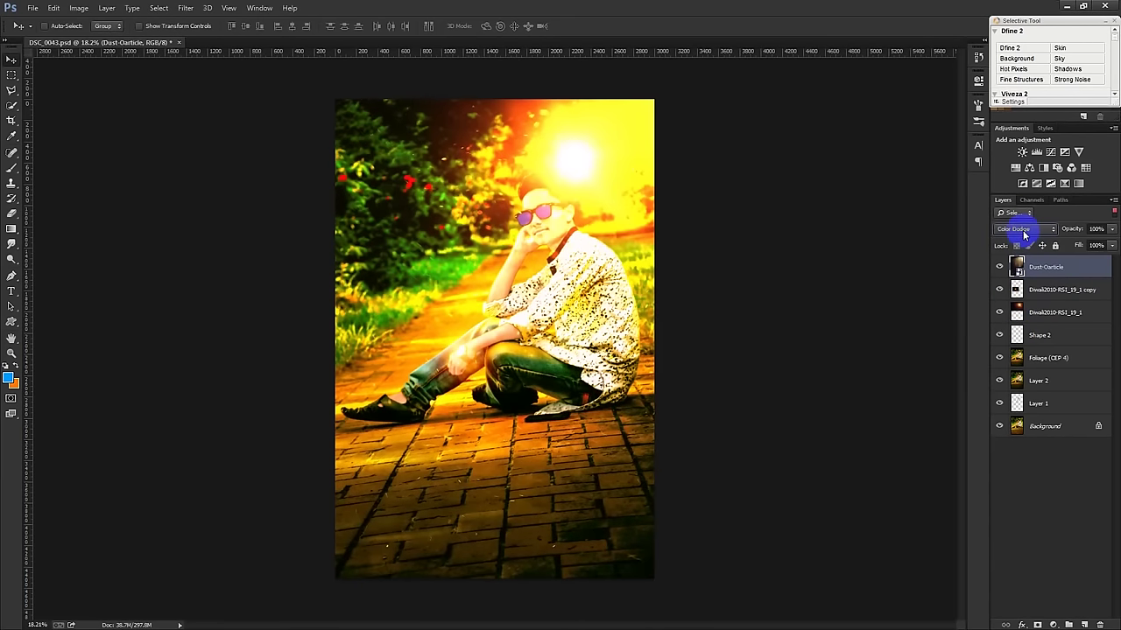
{"action": "key", "text": "Down"}
{"action": "key", "text": "Down"}
{"action": "key", "text": "Down"}
{"action": "key", "text": "Down"}
{"action": "key", "text": "Down"}
{"action": "key", "text": "Down"}
{"action": "key", "text": "Down"}
{"action": "key", "text": "Down"}
{"action": "key", "text": "Down"}
{"action": "key", "text": "Down"}
{"action": "key", "text": "Down"}
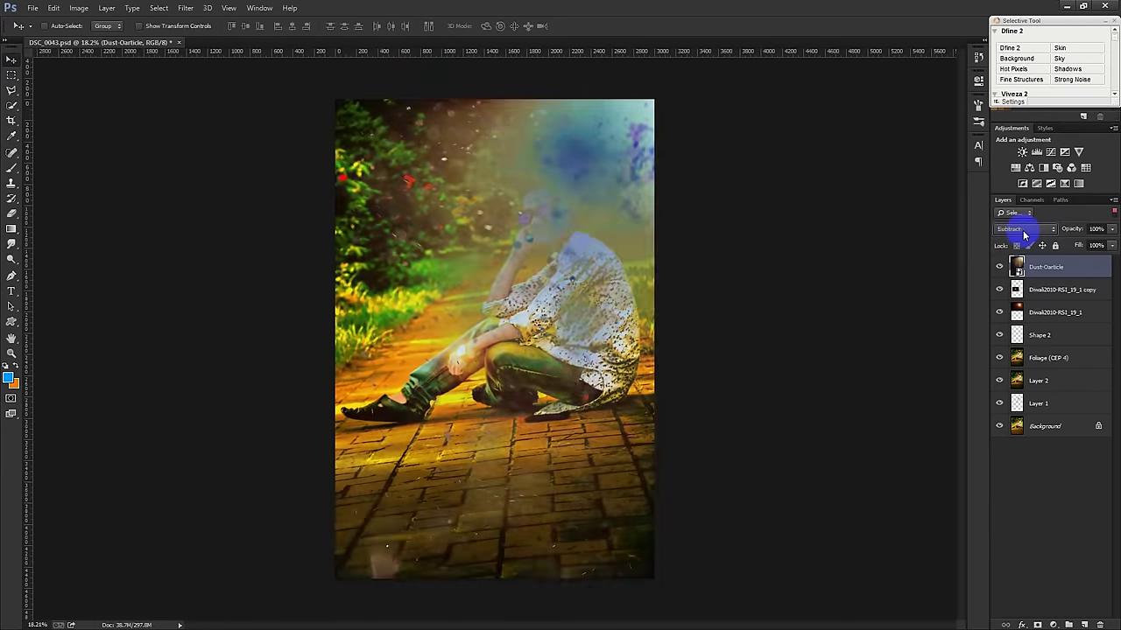
{"action": "key", "text": "Down"}
{"action": "left_click", "coordinate": [1025, 230]}
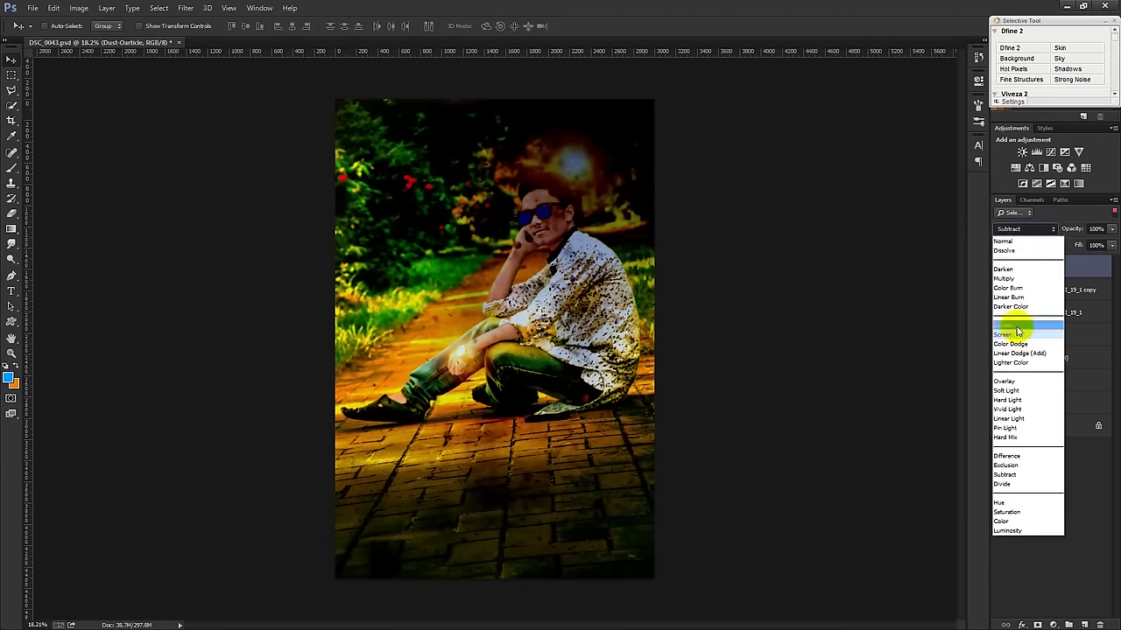
{"action": "left_click", "coordinate": [1018, 334]}
{"action": "key", "text": "Down"}
{"action": "key", "text": "Up"}
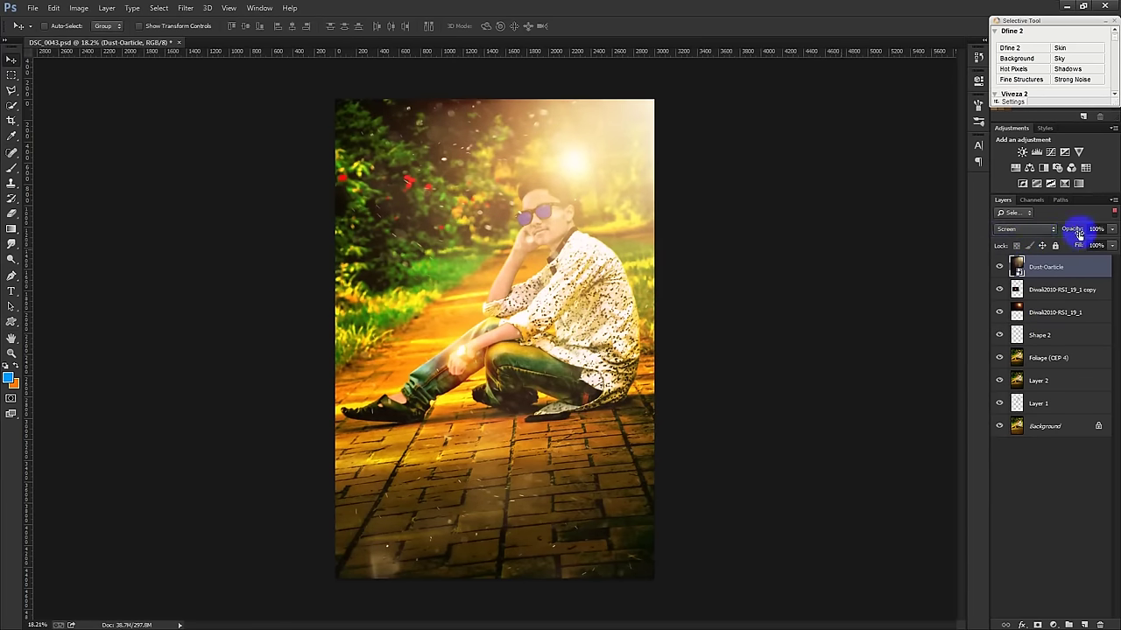
Try dust layer opacities of 46% and 86% while toggling the Diwali glow layer.
{"action": "key", "text": "4"}
{"action": "key", "text": "6"}
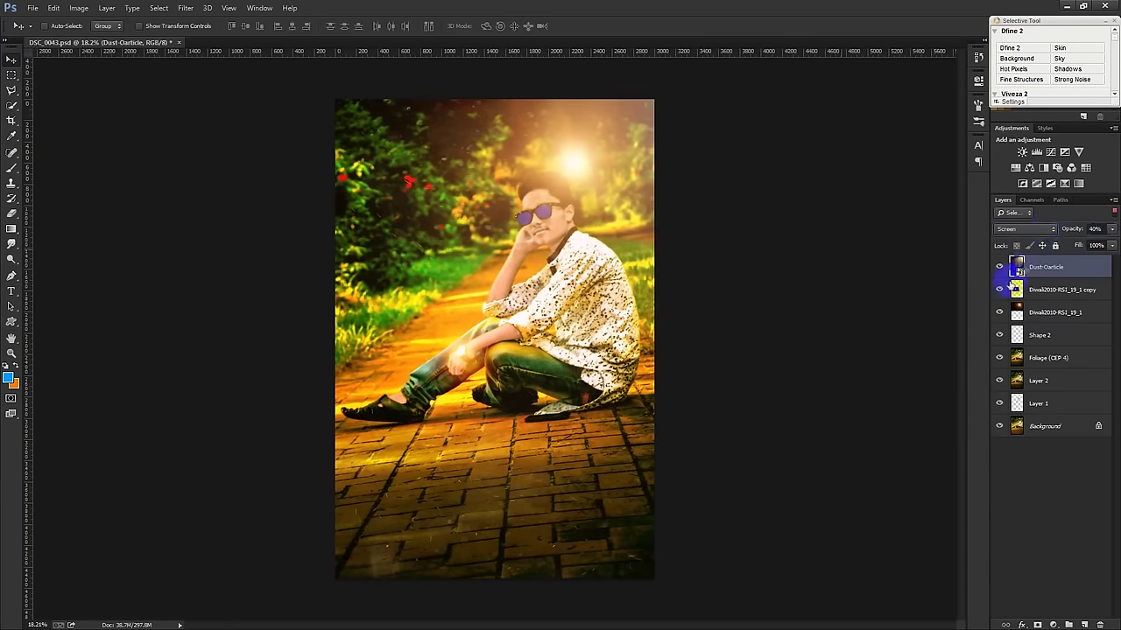
{"action": "left_click", "coordinate": [1000, 312]}
{"action": "left_click", "coordinate": [1000, 311]}
{"action": "left_click_drag", "start_coordinate": [1072, 229], "coordinate": [1105, 229]}
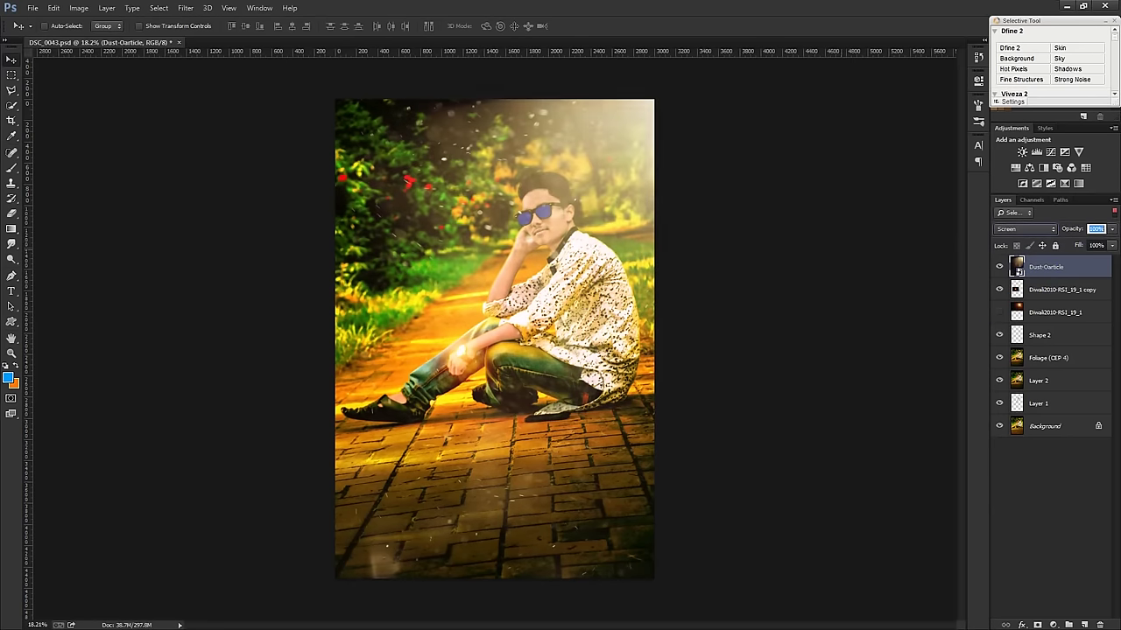
{"action": "type", "text": "86"}
{"action": "key", "text": "Return"}
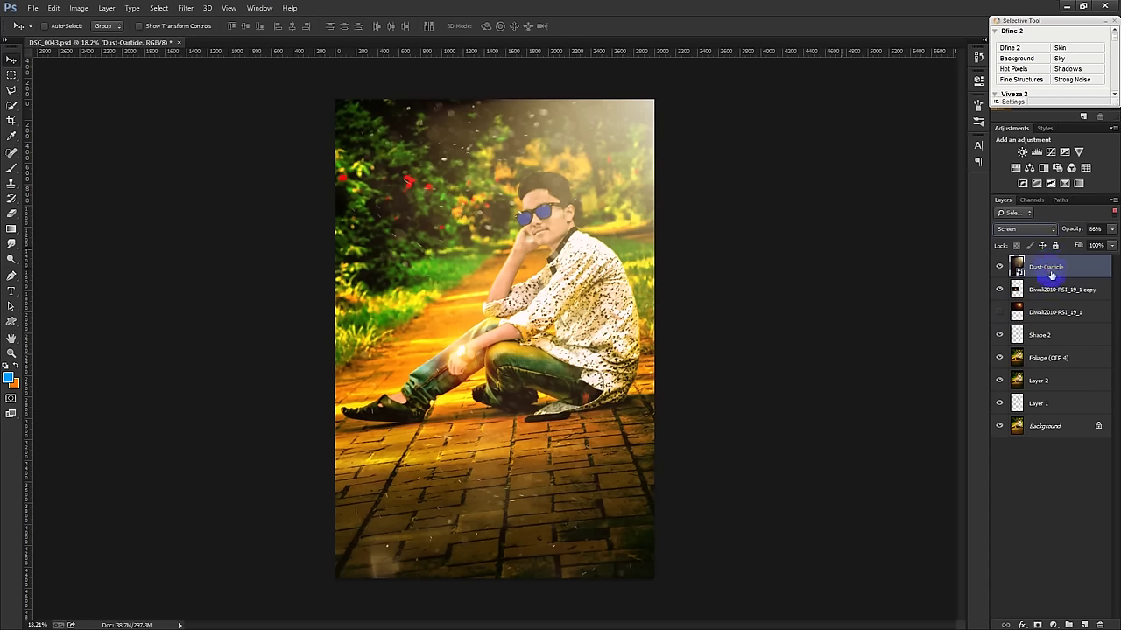
Delete the Dust-Oarticle layer and make the Diwali2010-RSI_19_1 glow visible again.
{"action": "left_click", "coordinate": [1100, 624]}
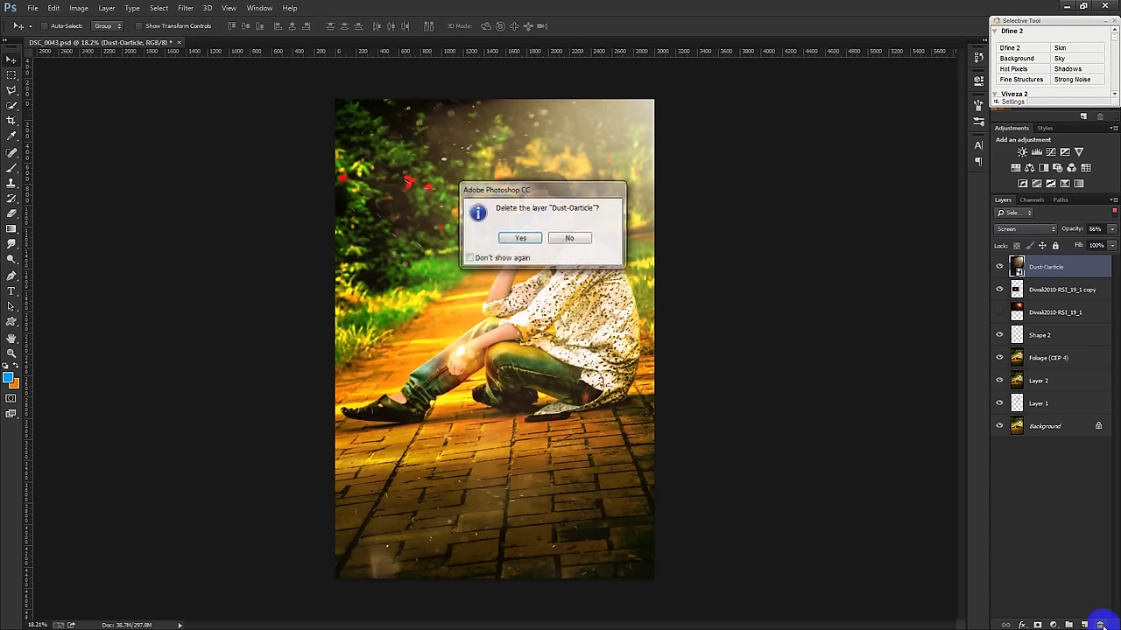
{"action": "left_click", "coordinate": [499, 257]}
{"action": "left_click", "coordinate": [520, 239]}
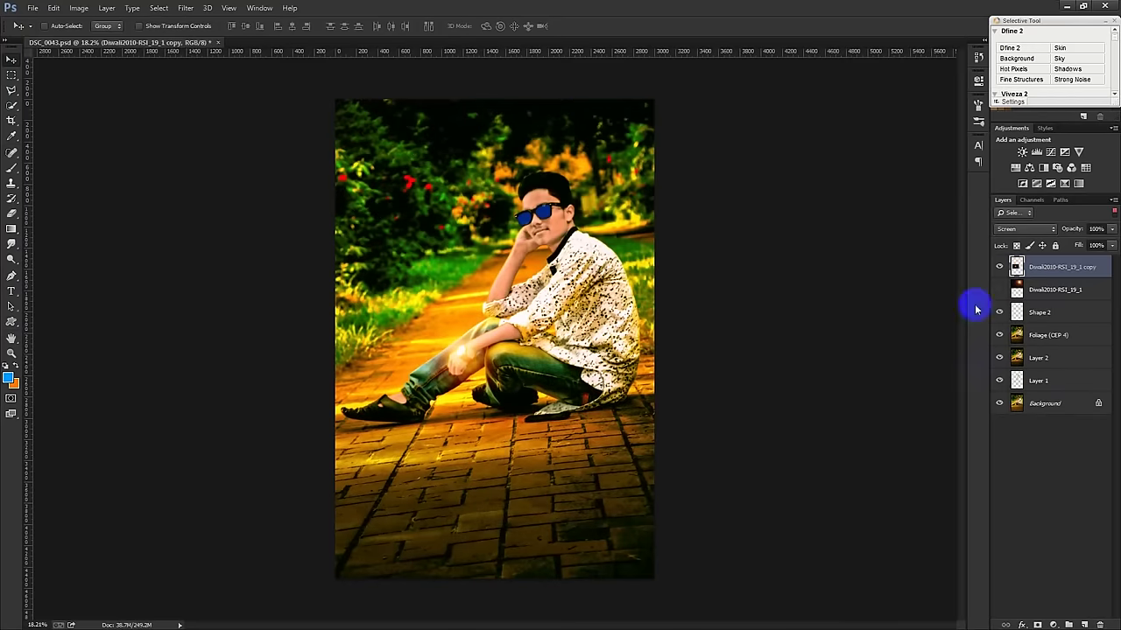
{"action": "left_click", "coordinate": [999, 290]}
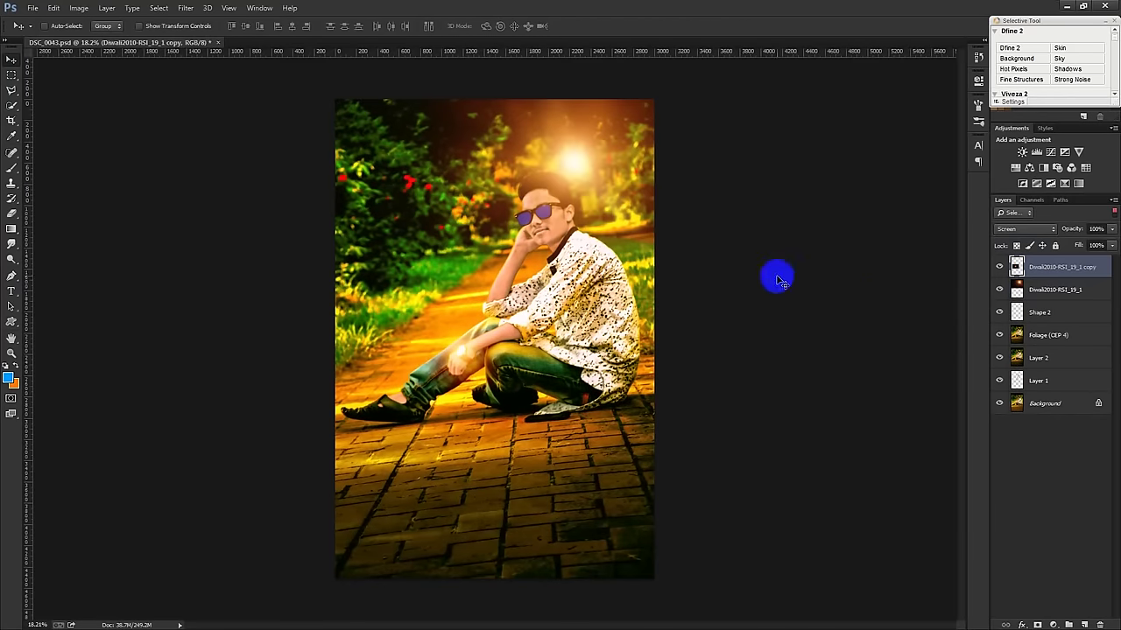
Stamp all visible layers into a new merged Layer 3 with Ctrl+Alt+Shift+E.
{"action": "scroll", "coordinate": [783, 278], "scroll_direction": "up", "scroll_amount": 1}
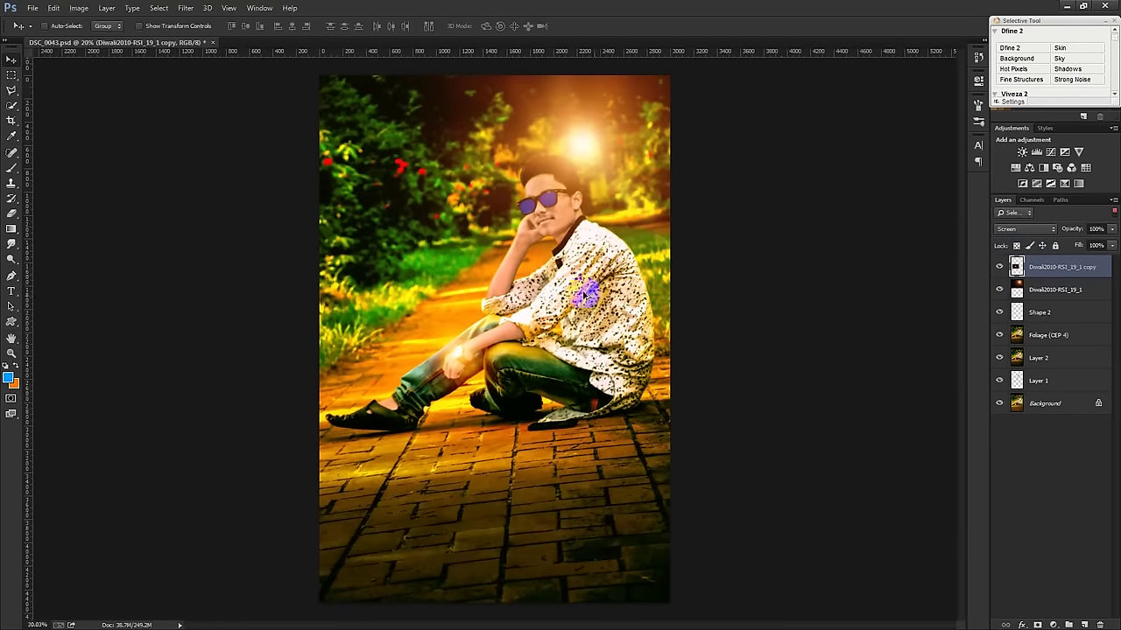
{"action": "scroll", "coordinate": [531, 225], "scroll_direction": "up", "scroll_amount": 5}
{"action": "scroll", "coordinate": [533, 230], "scroll_direction": "up", "scroll_amount": 4}
{"action": "scroll", "coordinate": [535, 237], "scroll_direction": "up", "scroll_amount": 1}
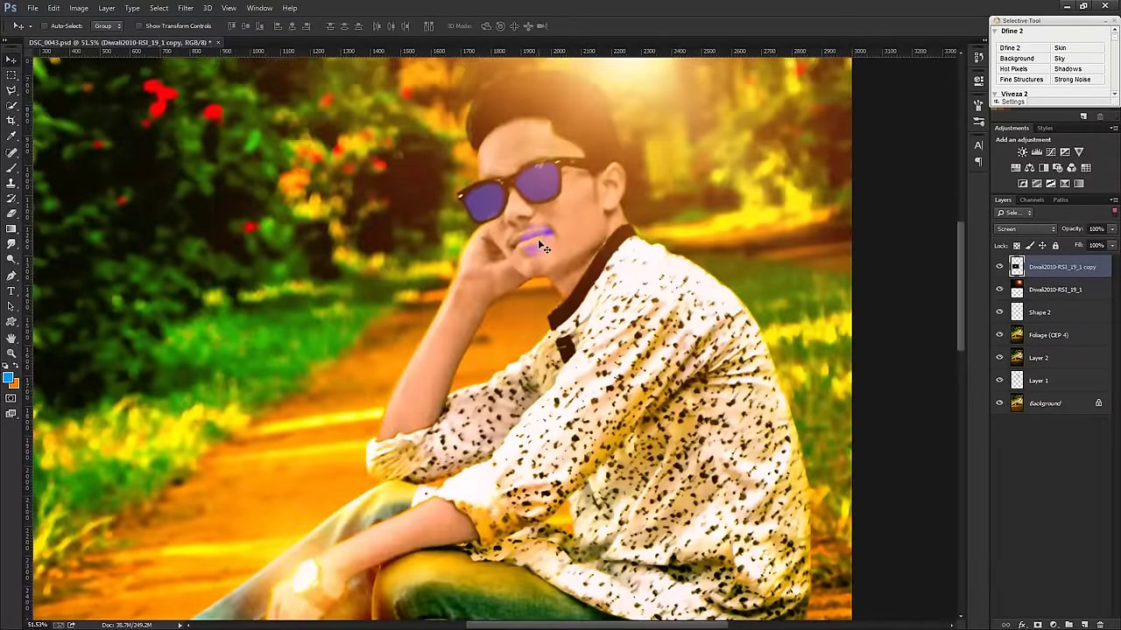
{"action": "scroll", "coordinate": [533, 236], "scroll_direction": "up", "scroll_amount": 1}
{"action": "scroll", "coordinate": [537, 238], "scroll_direction": "up", "scroll_amount": 2}
{"action": "scroll", "coordinate": [539, 243], "scroll_direction": "up", "scroll_amount": 2}
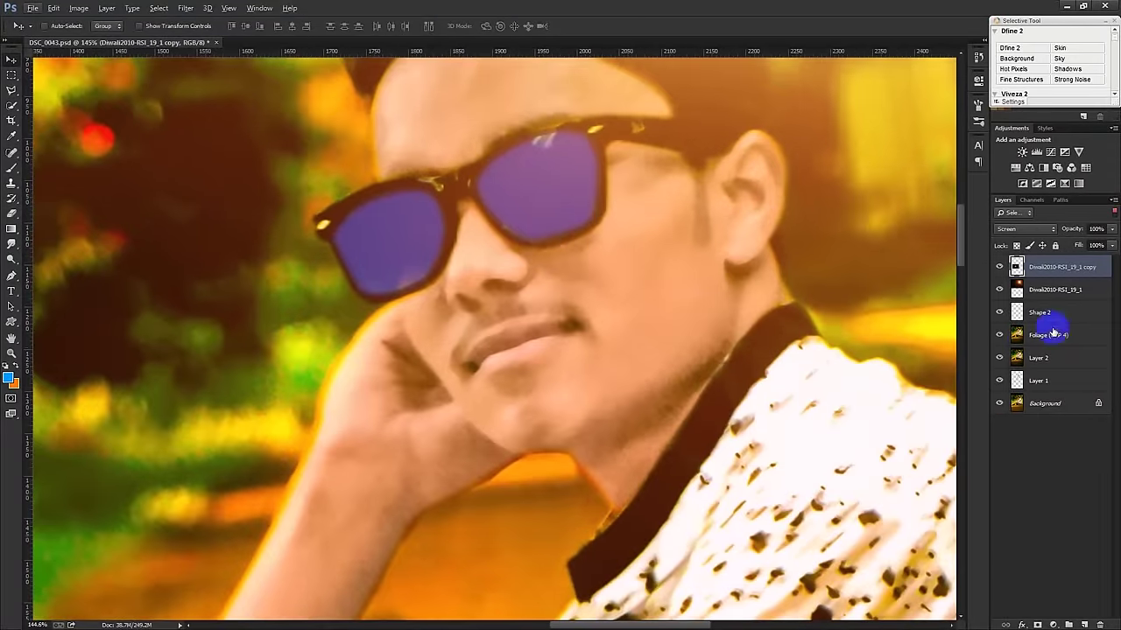
{"action": "key", "text": "ctrl+shift+alt+e"}
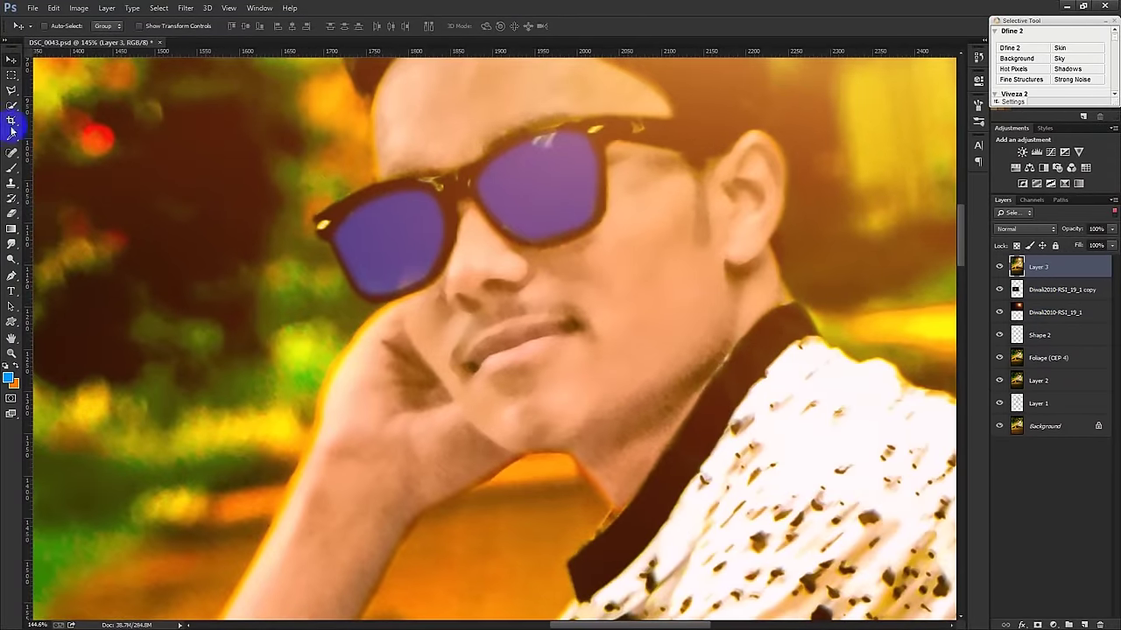
{"action": "left_click", "coordinate": [13, 154]}
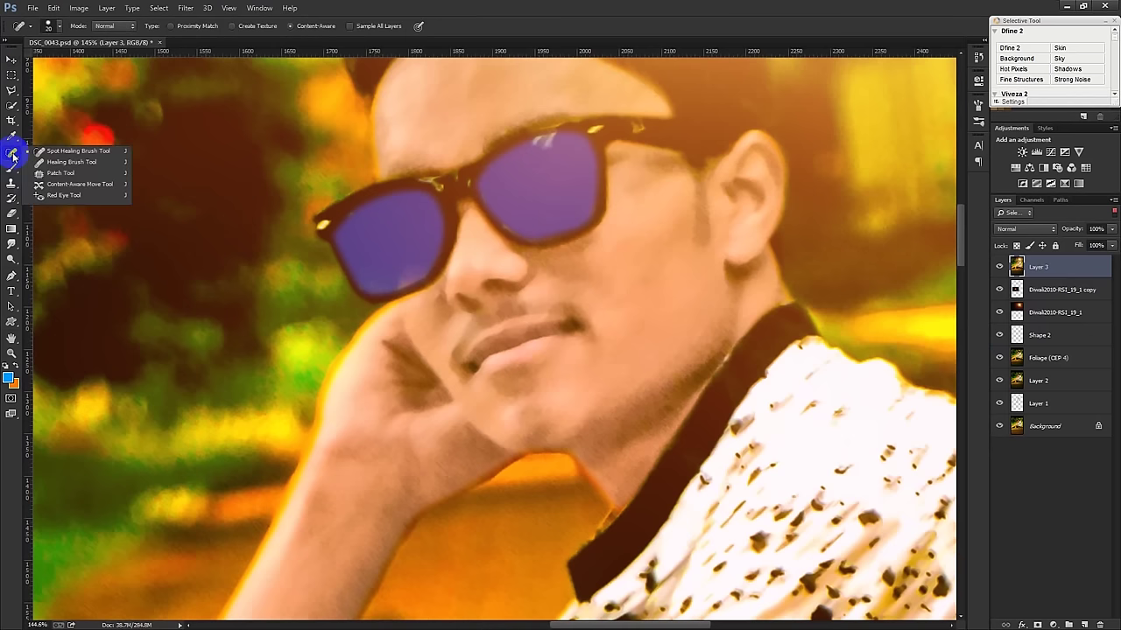
Choose the Smudge Tool with Strength set to 10%.
{"action": "right_click", "coordinate": [12, 244]}
{"action": "left_click", "coordinate": [52, 260]}
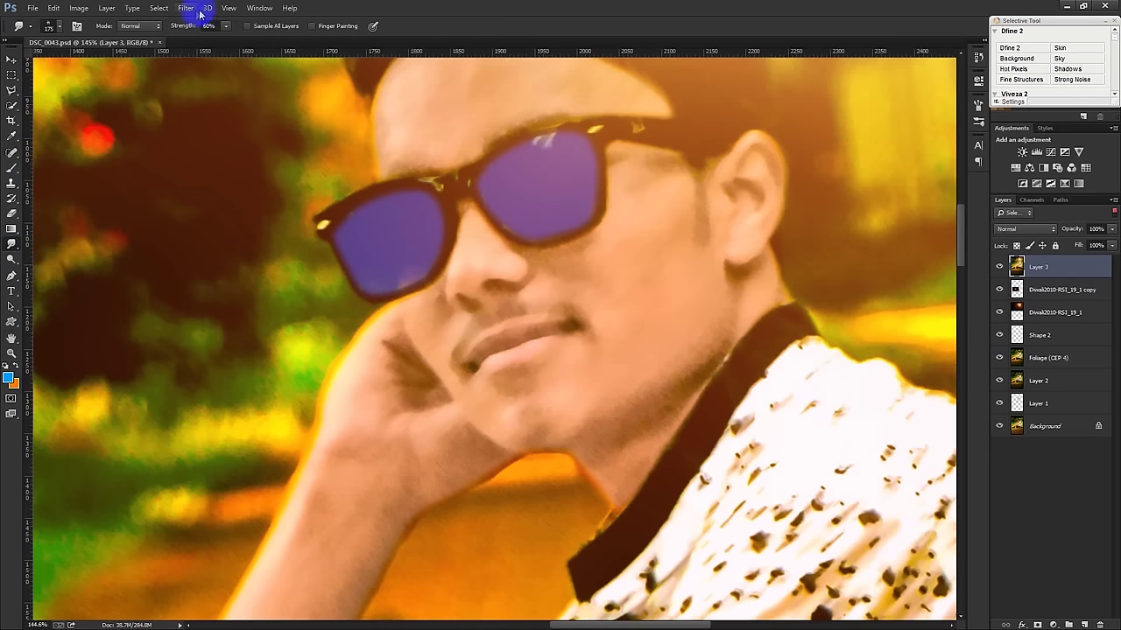
{"action": "left_click", "coordinate": [209, 25]}
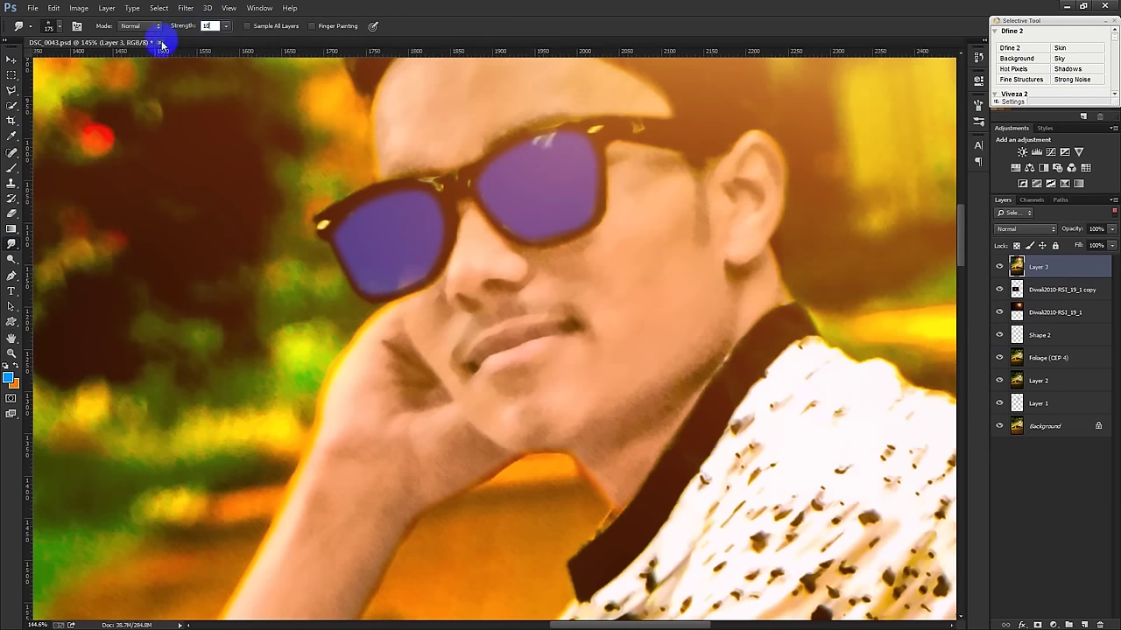
{"action": "left_click", "coordinate": [543, 265]}
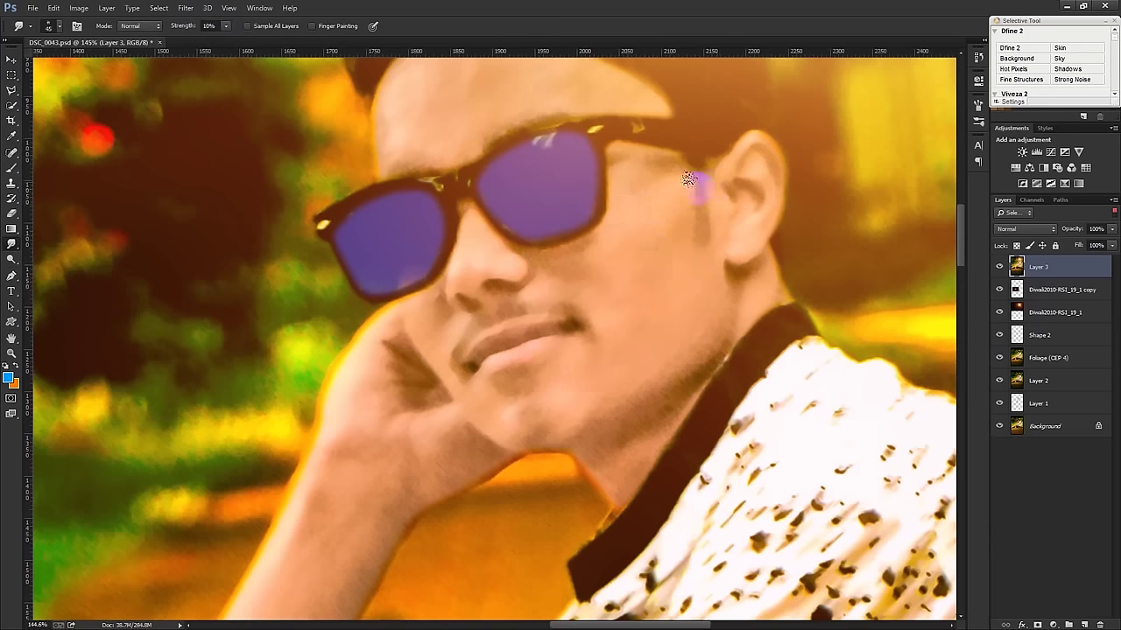
{"action": "scroll", "coordinate": [618, 151], "scroll_direction": "up", "scroll_amount": 2}
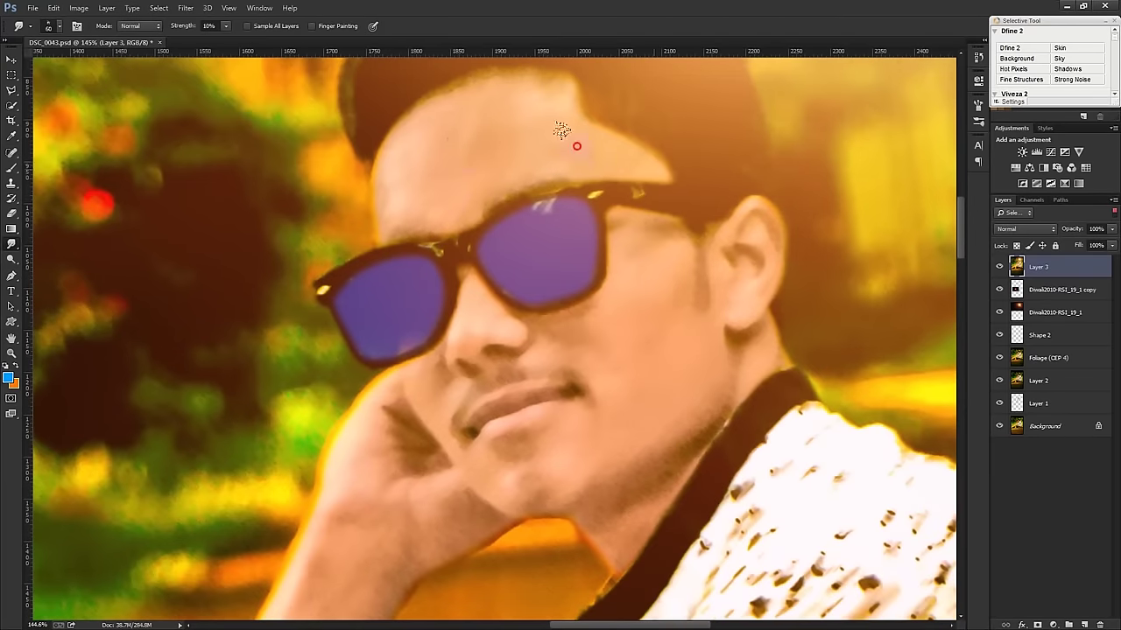
{"action": "scroll", "coordinate": [561, 131], "scroll_direction": "down", "scroll_amount": 3}
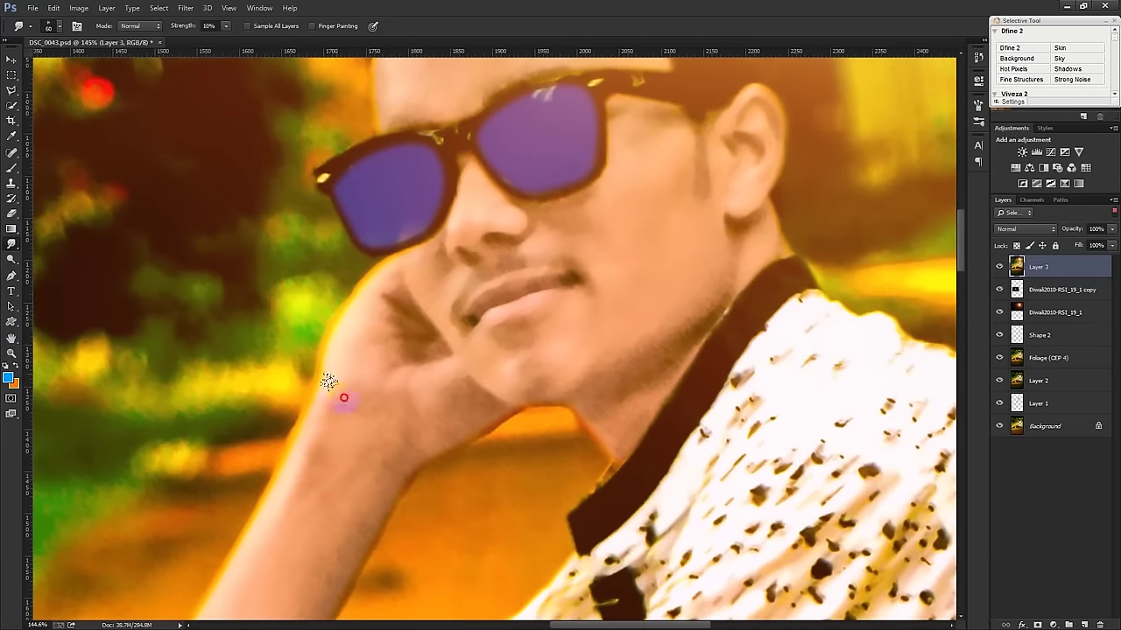
Smudge the wrist, hand shadow, lips, neck and forearm skin smooth.
{"action": "left_click_drag", "start_coordinate": [397, 412], "coordinate": [333, 443]}
{"action": "mouse_move", "coordinate": [366, 354]}
{"action": "left_mouse_down"}
{"action": "mouse_move", "coordinate": [388, 295]}
{"action": "mouse_move", "coordinate": [422, 342]}
{"action": "left_mouse_up"}
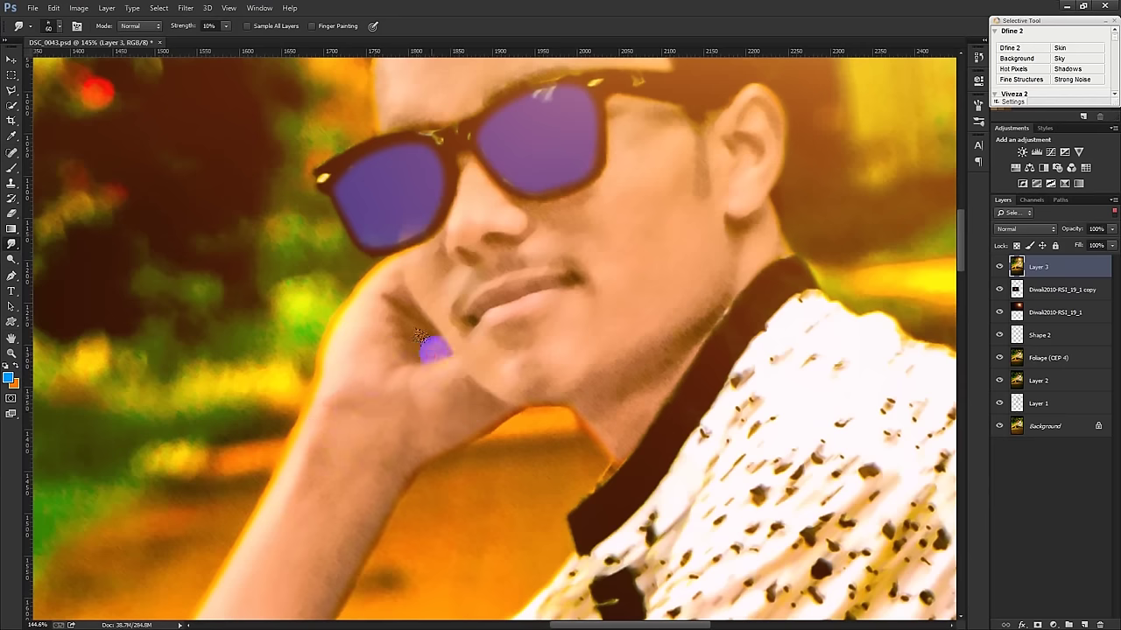
{"action": "left_click_drag", "start_coordinate": [492, 340], "coordinate": [529, 274]}
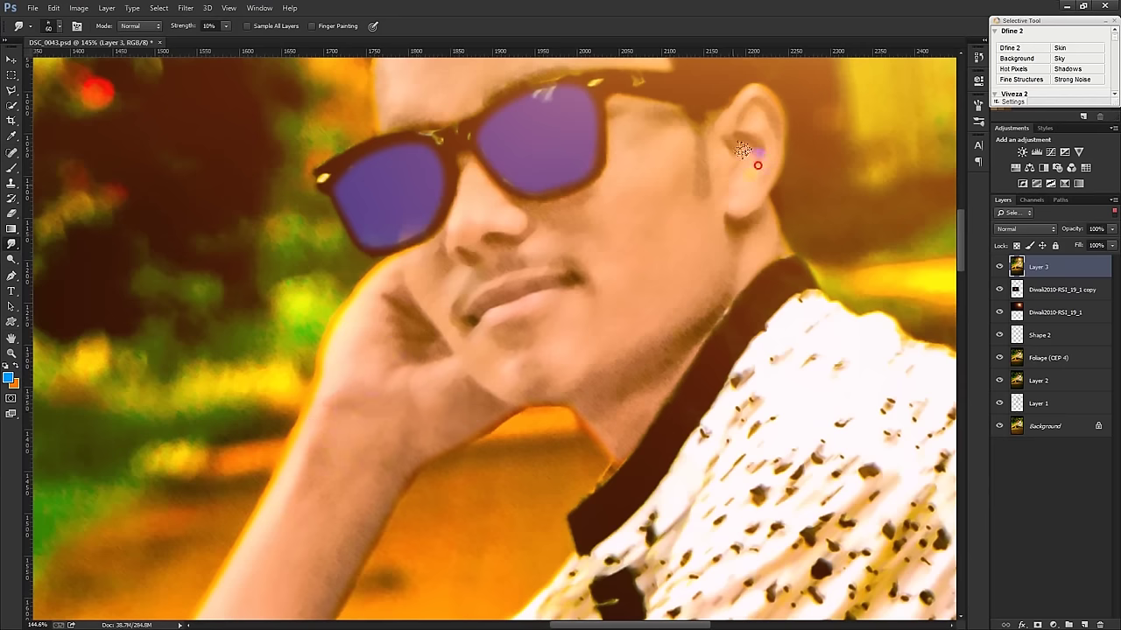
{"action": "left_click_drag", "start_coordinate": [555, 393], "coordinate": [618, 193]}
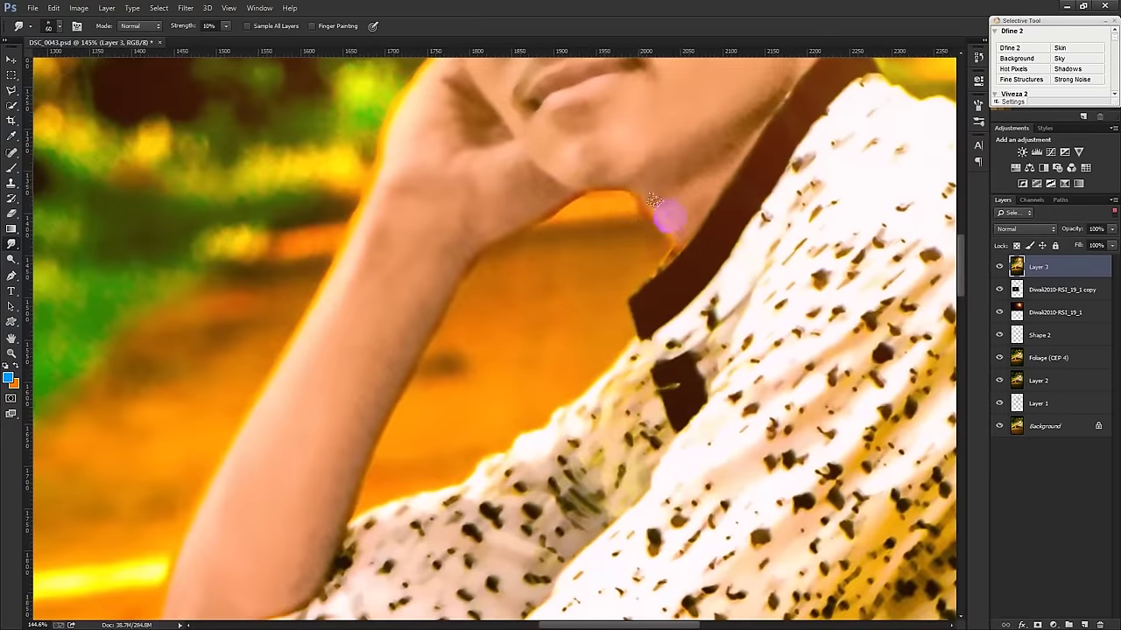
{"action": "left_click_drag", "start_coordinate": [654, 201], "coordinate": [680, 234]}
{"action": "left_click_drag", "start_coordinate": [550, 187], "coordinate": [530, 187]}
{"action": "left_click", "coordinate": [353, 371]}
{"action": "mouse_move", "coordinate": [425, 250]}
{"action": "left_mouse_down"}
{"action": "mouse_move", "coordinate": [284, 619]}
{"action": "mouse_move", "coordinate": [211, 543]}
{"action": "left_mouse_up"}
Smooth the forearm edge and the lower leg of the jeans.
{"action": "scroll", "coordinate": [420, 262], "scroll_direction": "down", "scroll_amount": 3}
{"action": "scroll", "coordinate": [430, 295], "scroll_direction": "down", "scroll_amount": 2}
{"action": "scroll", "coordinate": [429, 312], "scroll_direction": "down", "scroll_amount": 2}
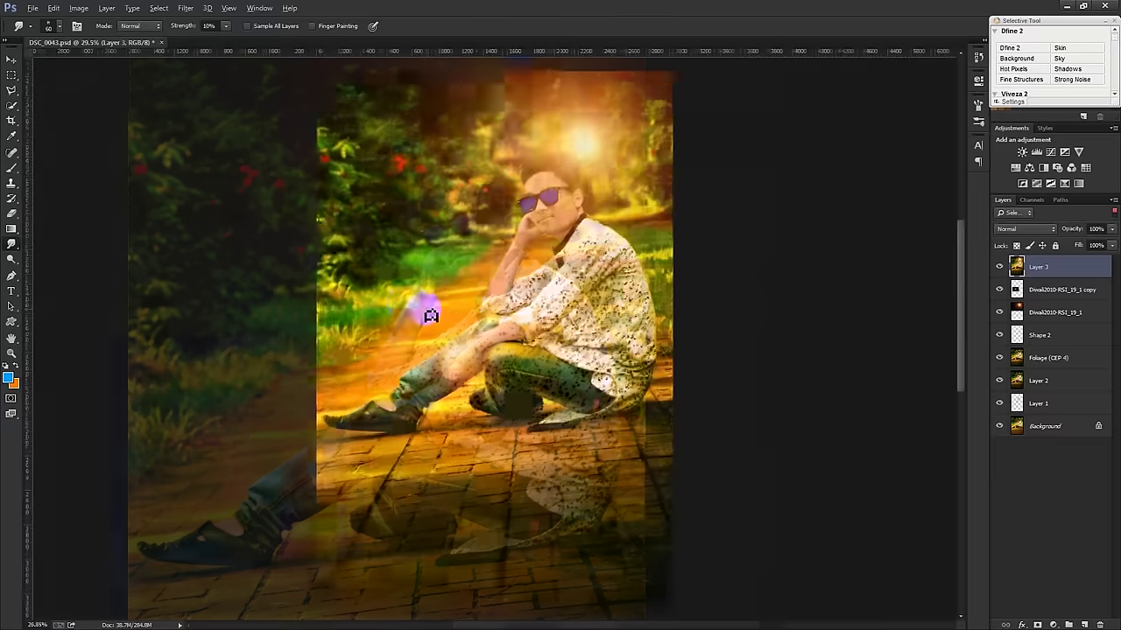
{"action": "scroll", "coordinate": [428, 317], "scroll_direction": "down", "scroll_amount": 1}
{"action": "scroll", "coordinate": [429, 317], "scroll_direction": "up", "scroll_amount": 1}
{"action": "scroll", "coordinate": [429, 327], "scroll_direction": "up", "scroll_amount": 1}
{"action": "scroll", "coordinate": [460, 366], "scroll_direction": "up", "scroll_amount": 2}
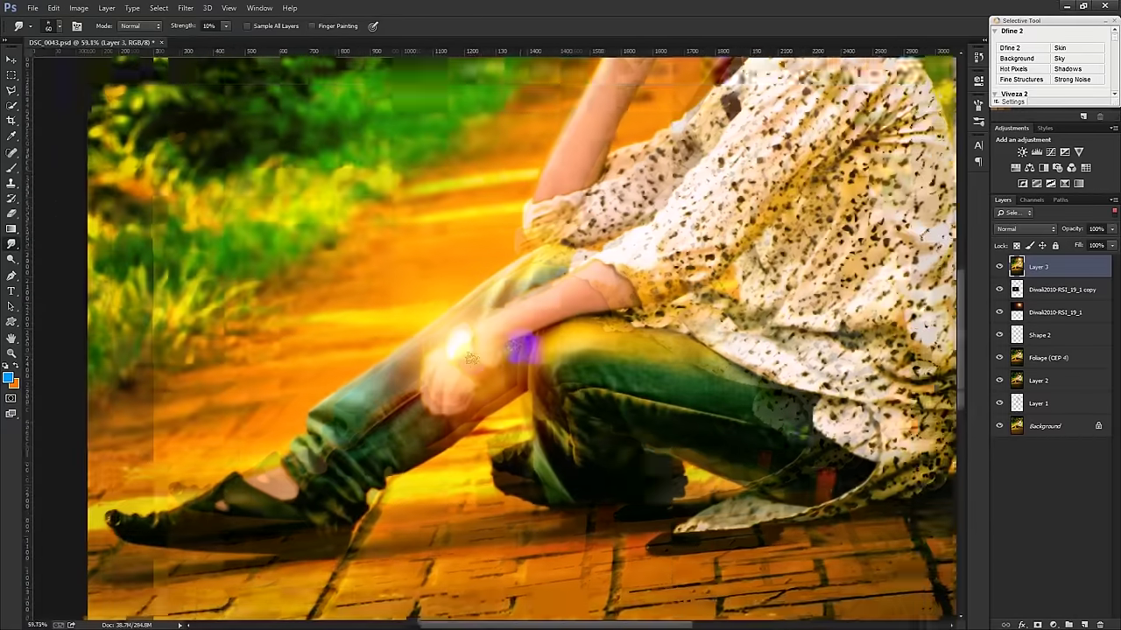
{"action": "scroll", "coordinate": [526, 345], "scroll_direction": "up", "scroll_amount": 1}
{"action": "mouse_move", "coordinate": [573, 295]}
{"action": "left_mouse_down"}
{"action": "mouse_move", "coordinate": [480, 333]}
{"action": "mouse_move", "coordinate": [646, 295]}
{"action": "mouse_move", "coordinate": [619, 290]}
{"action": "left_mouse_up"}
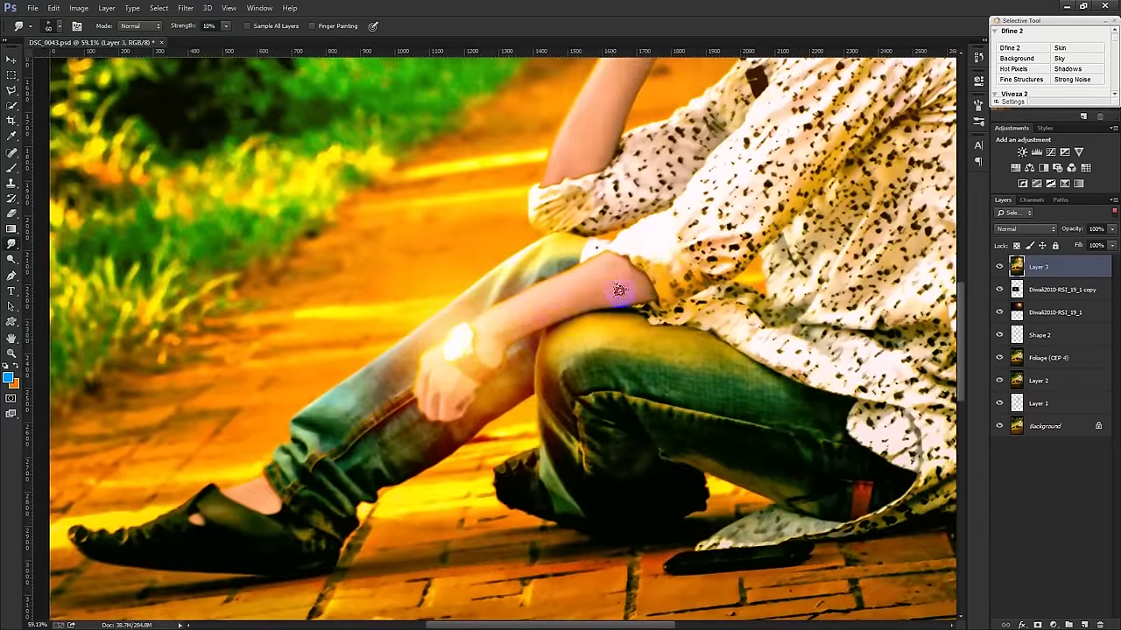
{"action": "mouse_move", "coordinate": [239, 496]}
{"action": "left_mouse_down"}
{"action": "mouse_move", "coordinate": [272, 514]}
{"action": "mouse_move", "coordinate": [363, 429]}
{"action": "mouse_move", "coordinate": [449, 442]}
{"action": "left_mouse_up"}
{"action": "scroll", "coordinate": [448, 442], "scroll_direction": "down", "scroll_amount": 2}
{"action": "scroll", "coordinate": [448, 443], "scroll_direction": "down", "scroll_amount": 2}
{"action": "scroll", "coordinate": [451, 446], "scroll_direction": "down", "scroll_amount": 1}
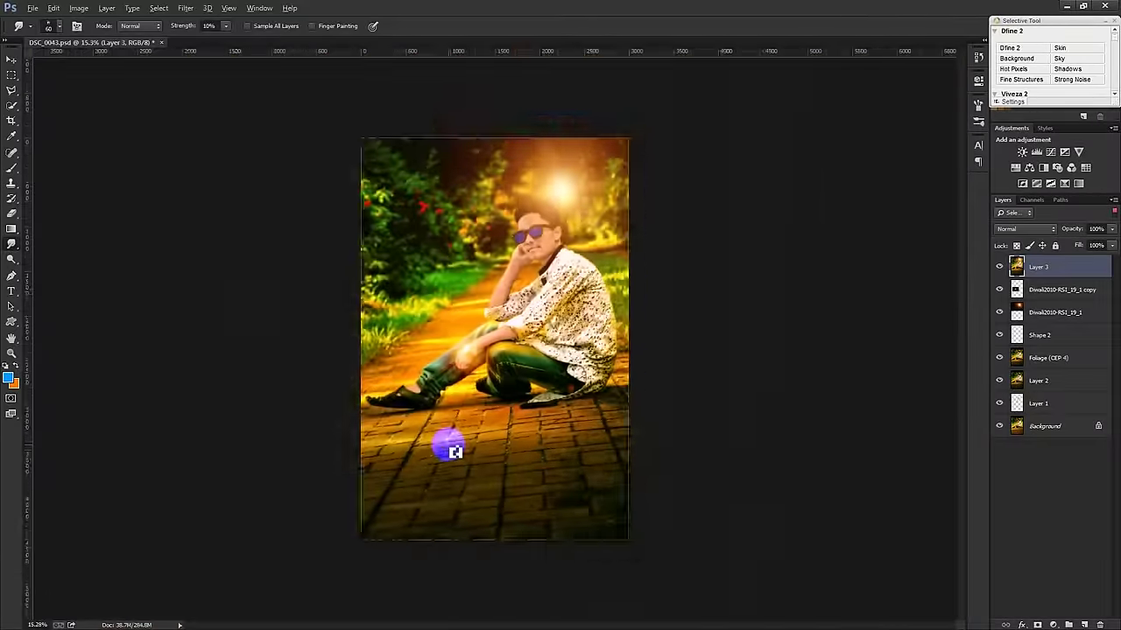
{"action": "scroll", "coordinate": [452, 450], "scroll_direction": "up", "scroll_amount": 1}
Switch back to the Move tool and view the finished composite.
{"action": "left_click", "coordinate": [11, 58]}
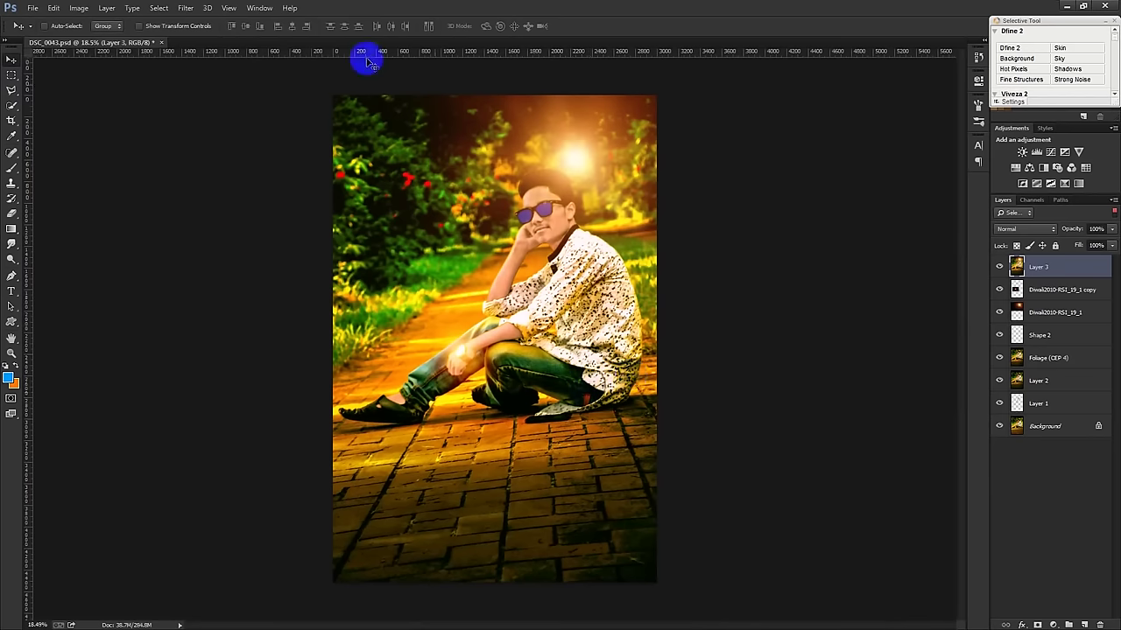
{"action": "left_click", "coordinate": [80, 8]}
{"action": "left_click", "coordinate": [688, 350]}
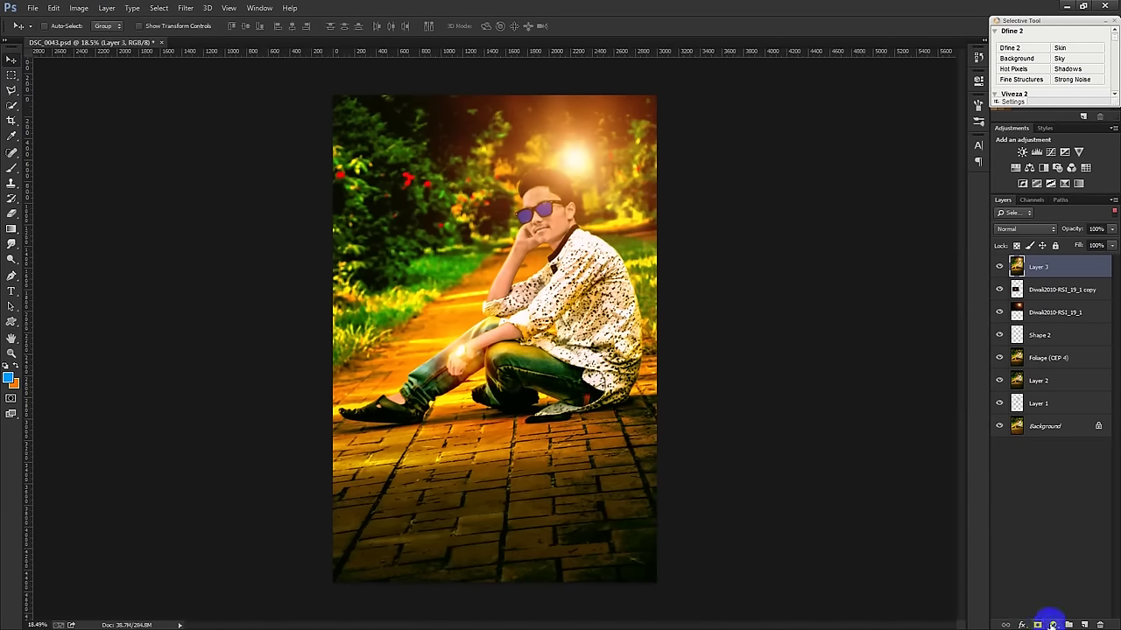
{"action": "left_click", "coordinate": [1052, 624]}
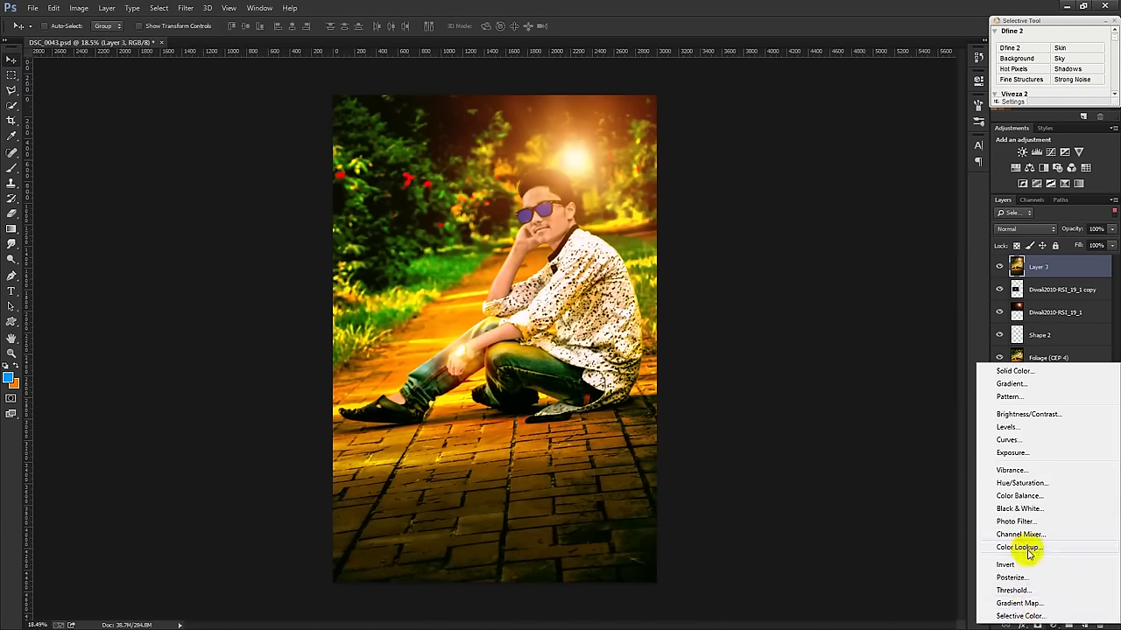
Add a Color Lookup adjustment layer and preview presets like 2Strip, Fuji F125 Kodak 2393 and LateSunset.
{"action": "left_click", "coordinate": [1021, 546]}
{"action": "left_click", "coordinate": [892, 113]}
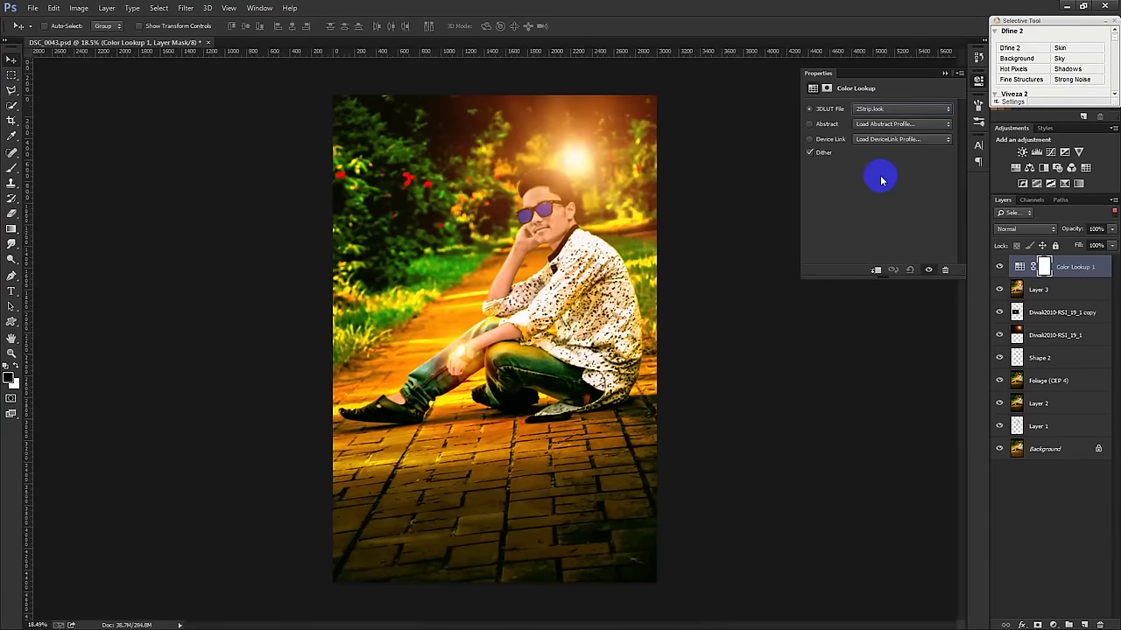
{"action": "key", "text": "Down"}
{"action": "key", "text": "Down"}
{"action": "key", "text": "Down"}
{"action": "key", "text": "Down"}
{"action": "key", "text": "Down"}
{"action": "key", "text": "Down"}
{"action": "key", "text": "Down"}
{"action": "key", "text": "Down"}
{"action": "key", "text": "Down"}
{"action": "key", "text": "Down"}
{"action": "key", "text": "Down"}
{"action": "key", "text": "Down"}
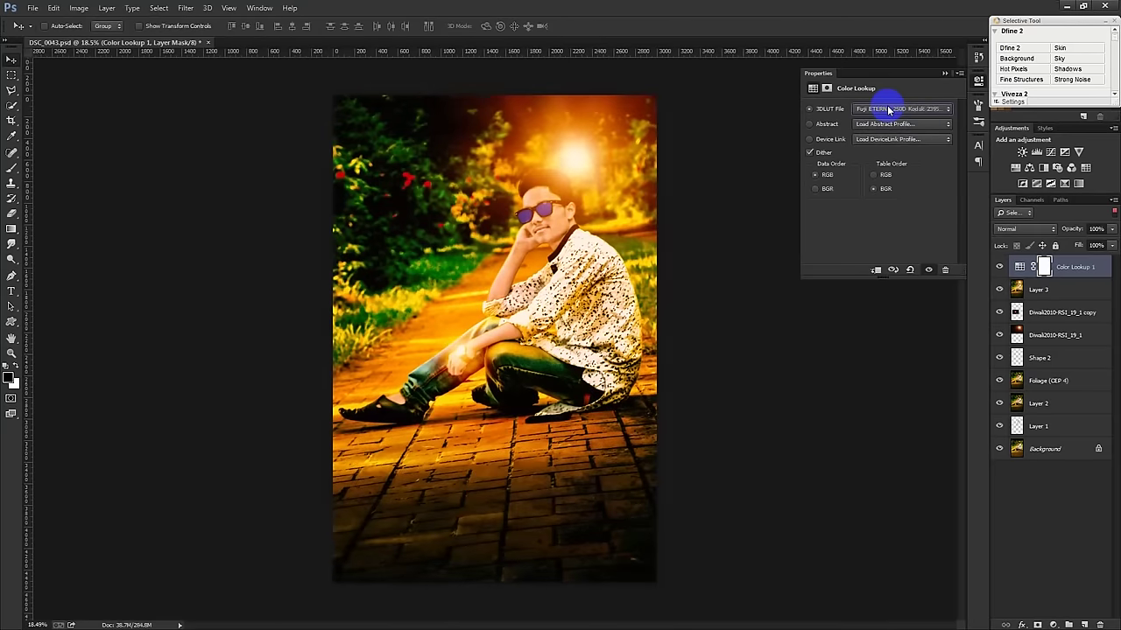
{"action": "key", "text": "Down"}
{"action": "key", "text": "Down"}
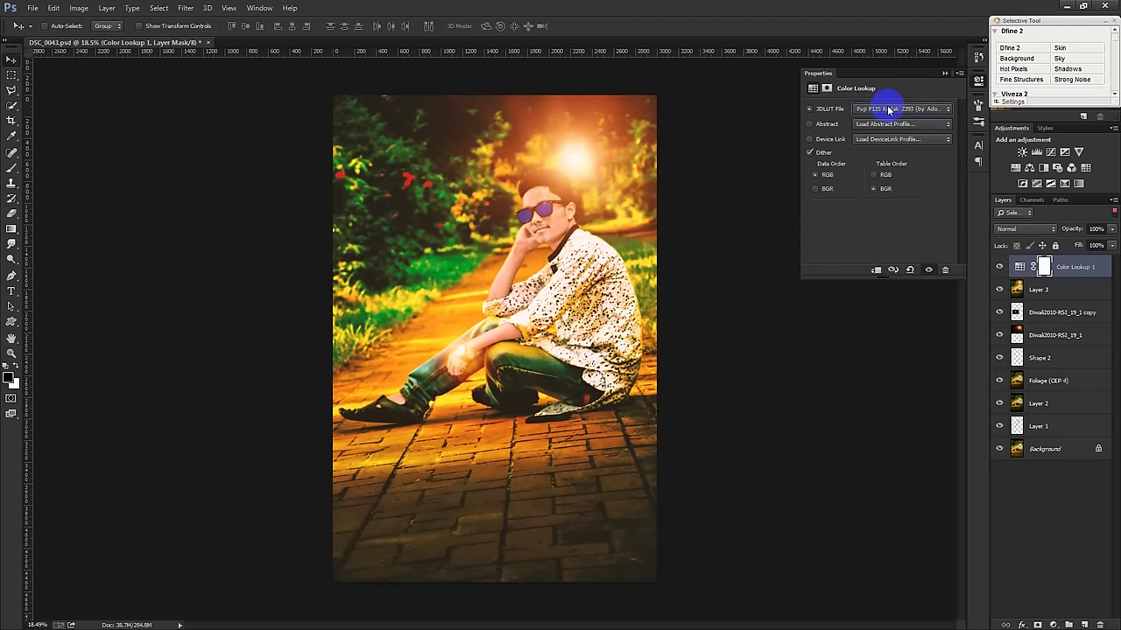
{"action": "key", "text": "Up"}
{"action": "key", "text": "Down"}
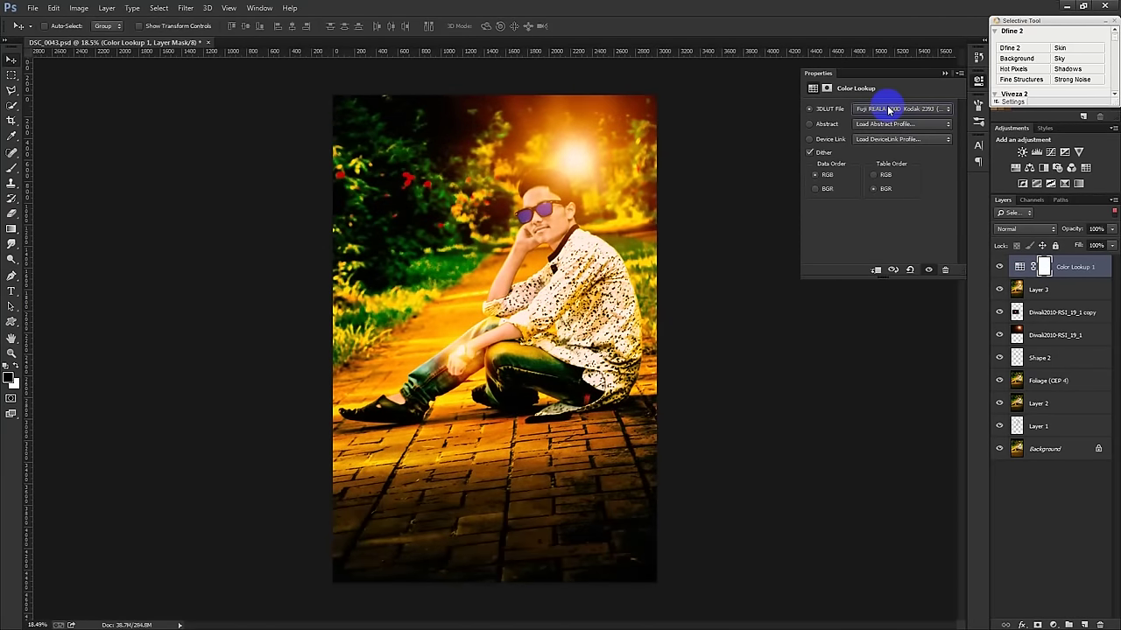
{"action": "key", "text": "Down"}
{"action": "key", "text": "Down"}
{"action": "key", "text": "Down"}
{"action": "key", "text": "Down"}
{"action": "key", "text": "Down"}
{"action": "key", "text": "Up"}
{"action": "key", "text": "Down"}
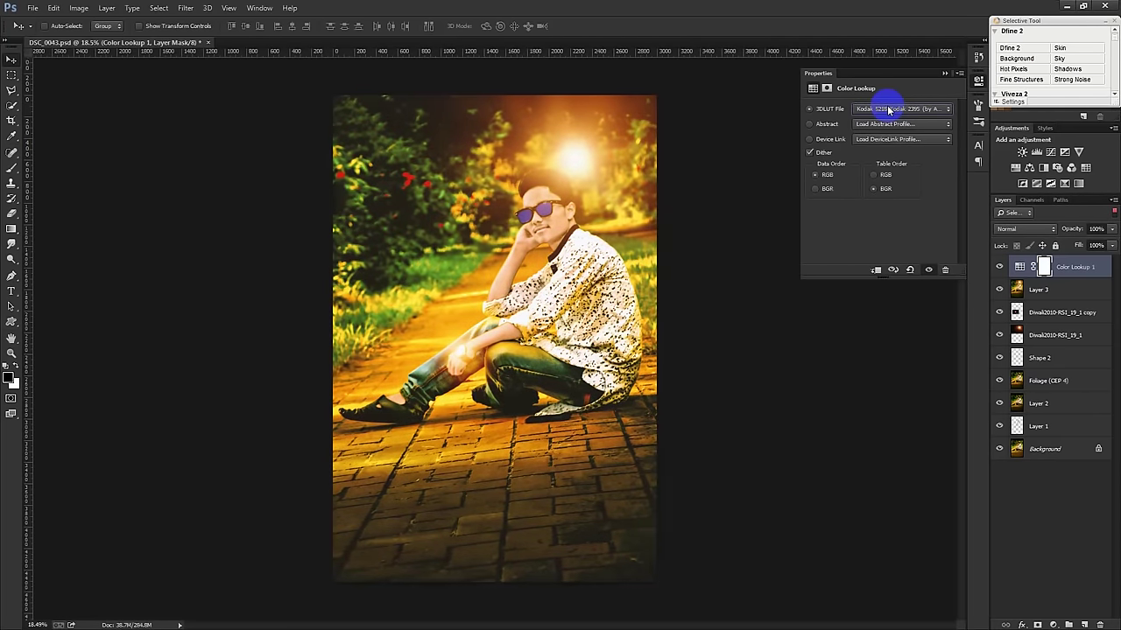
Compare Soft_Warming and TealOrangePlusContrast, then settle on the Kodak 5205 Fuji 3510 lookup.
{"action": "key", "text": "Down"}
{"action": "key", "text": "Down"}
{"action": "key", "text": "Up"}
{"action": "key", "text": "Down"}
{"action": "key", "text": "Down"}
{"action": "key", "text": "Down"}
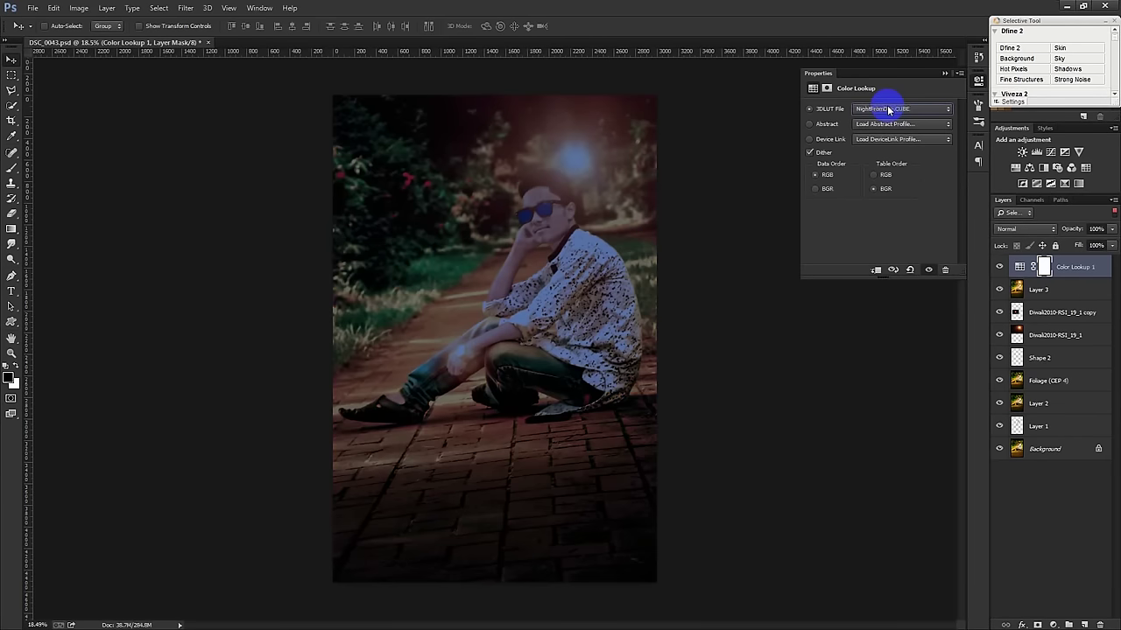
{"action": "key", "text": "Down"}
{"action": "key", "text": "Down"}
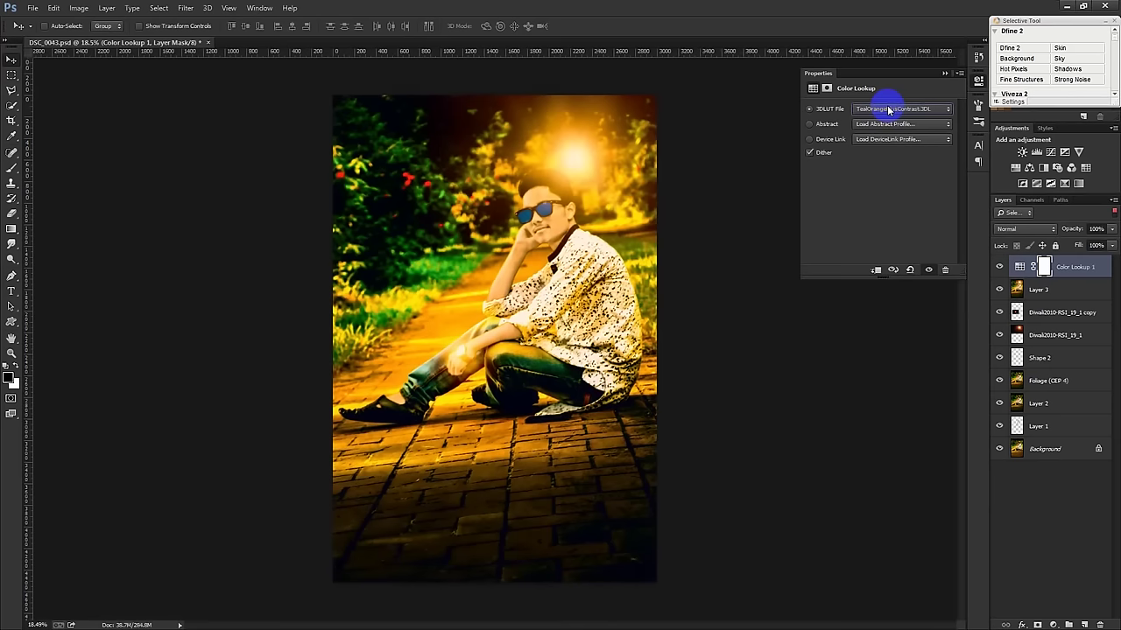
{"action": "key", "text": "Down"}
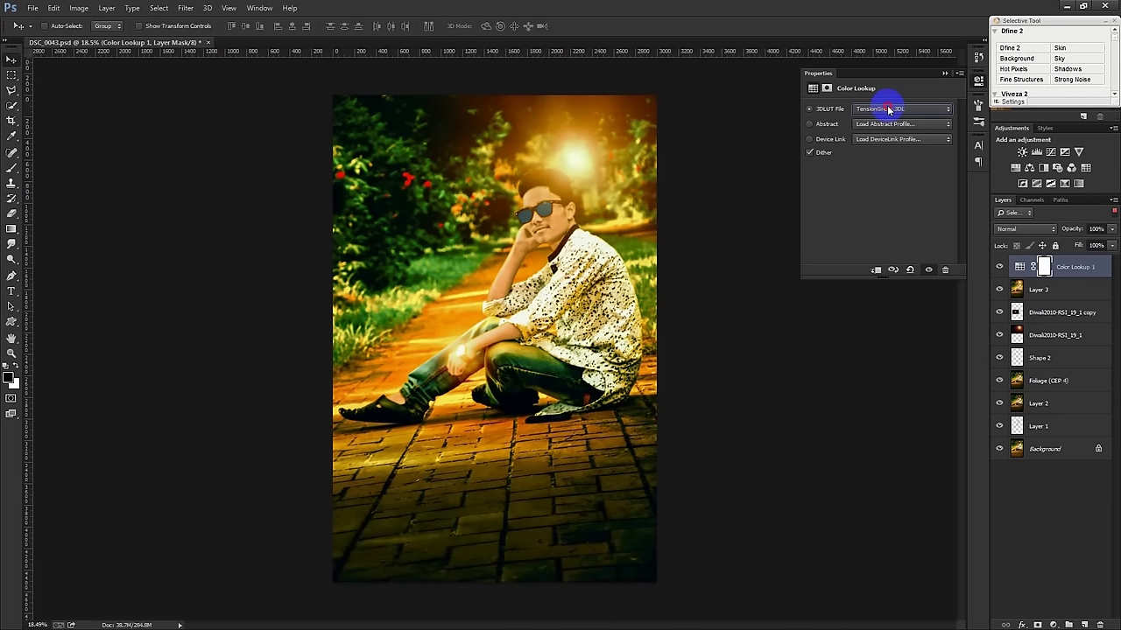
{"action": "left_click", "coordinate": [888, 110]}
{"action": "left_click", "coordinate": [884, 359]}
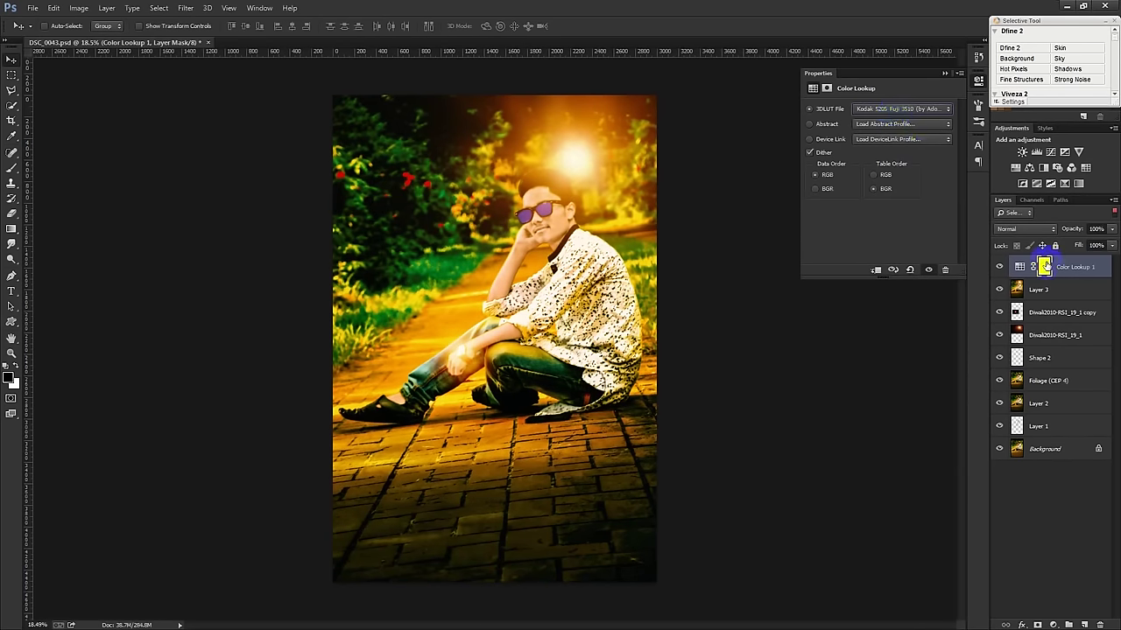
Toggle Color Lookup 1 to compare, set its opacity to 50%, and close Properties.
{"action": "left_click", "coordinate": [1000, 266]}
{"action": "left_click", "coordinate": [1001, 266]}
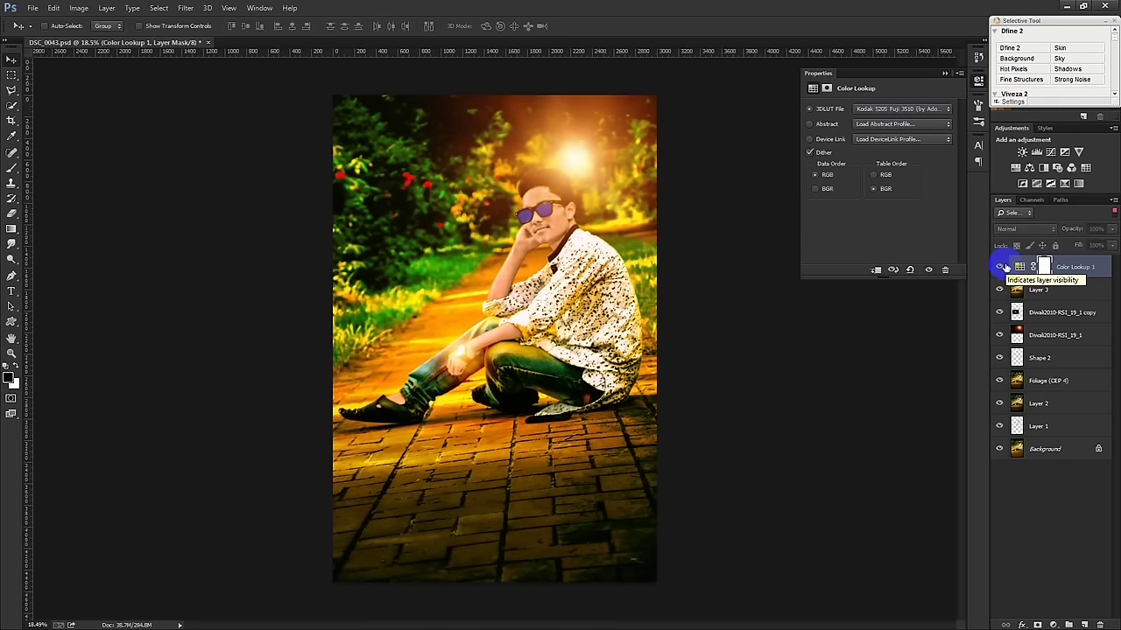
{"action": "left_click", "coordinate": [1004, 266]}
{"action": "left_click", "coordinate": [1002, 266]}
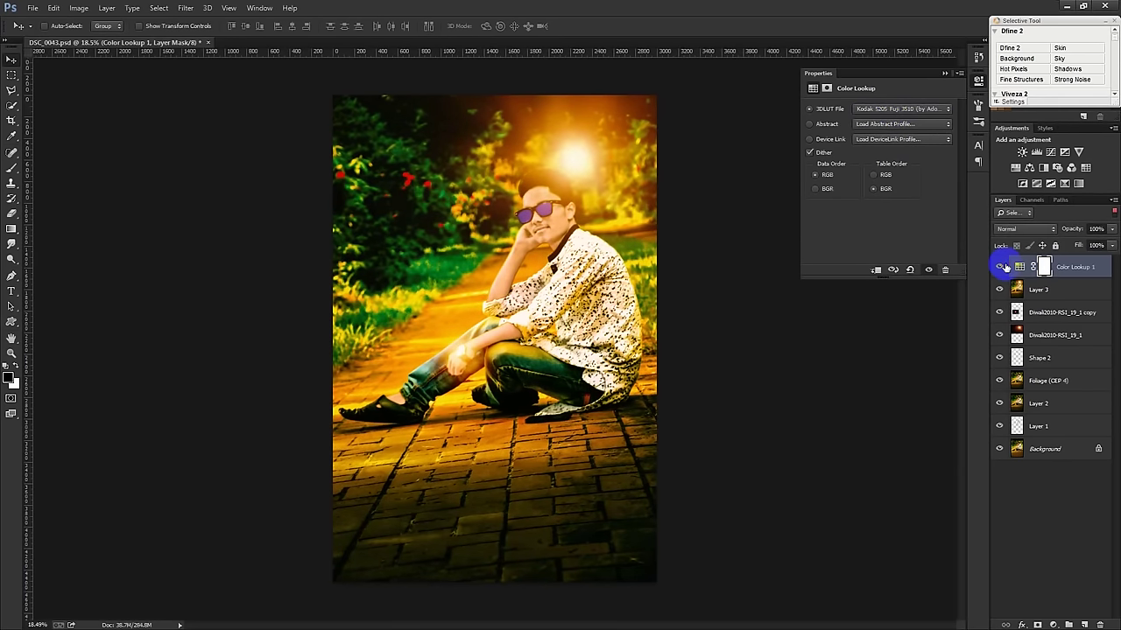
{"action": "left_click_drag", "start_coordinate": [1069, 228], "coordinate": [1055, 230]}
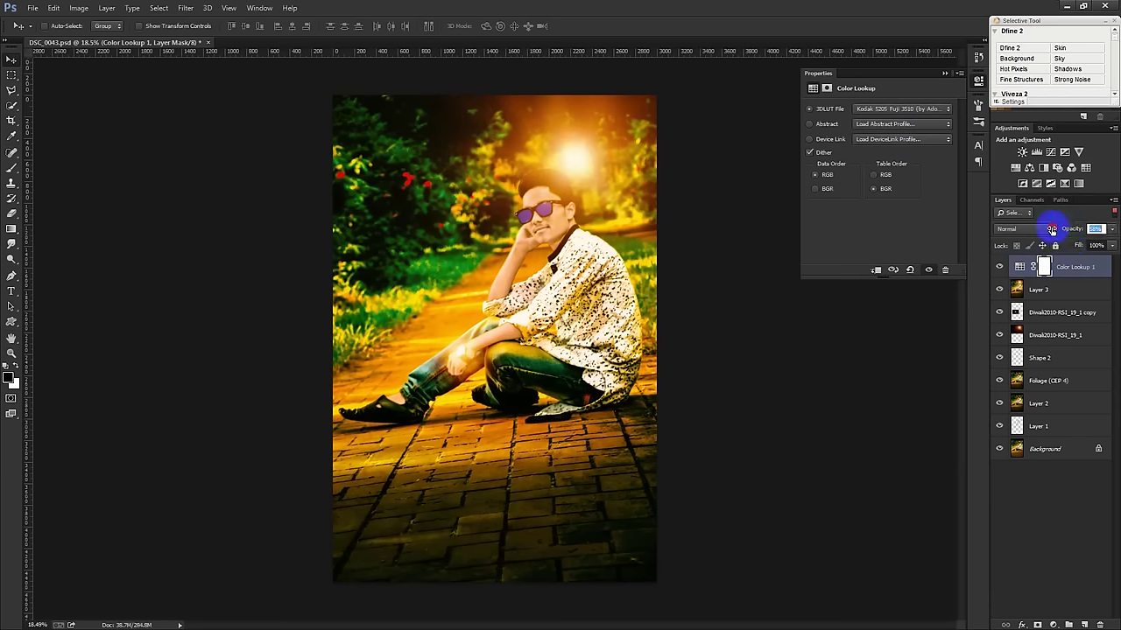
{"action": "left_click", "coordinate": [944, 73]}
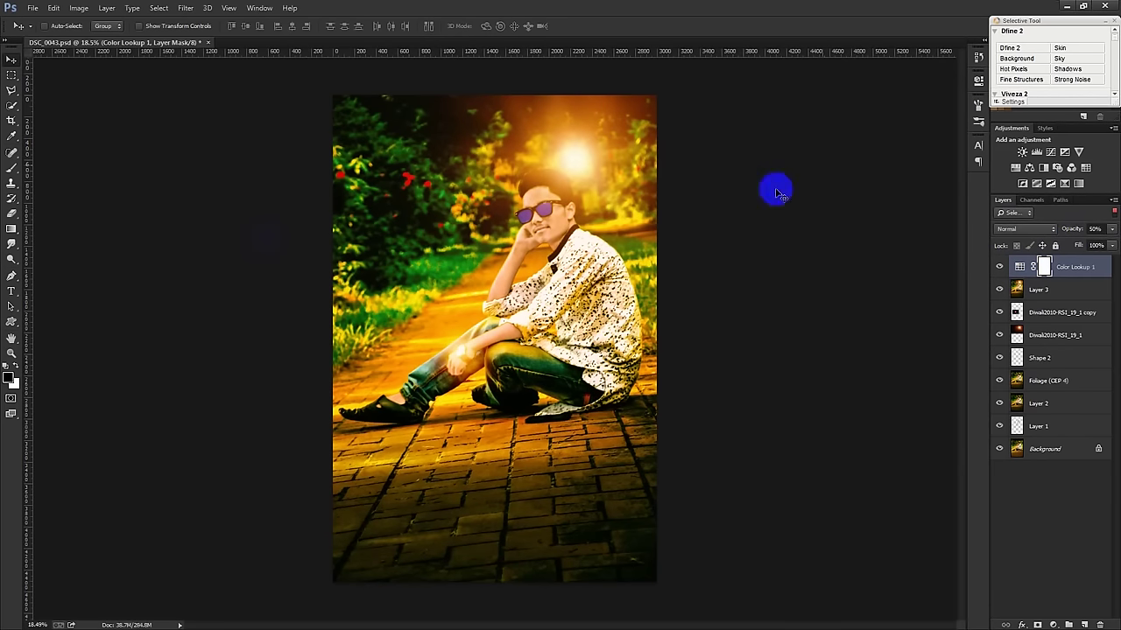
{"action": "left_click", "coordinate": [12, 291]}
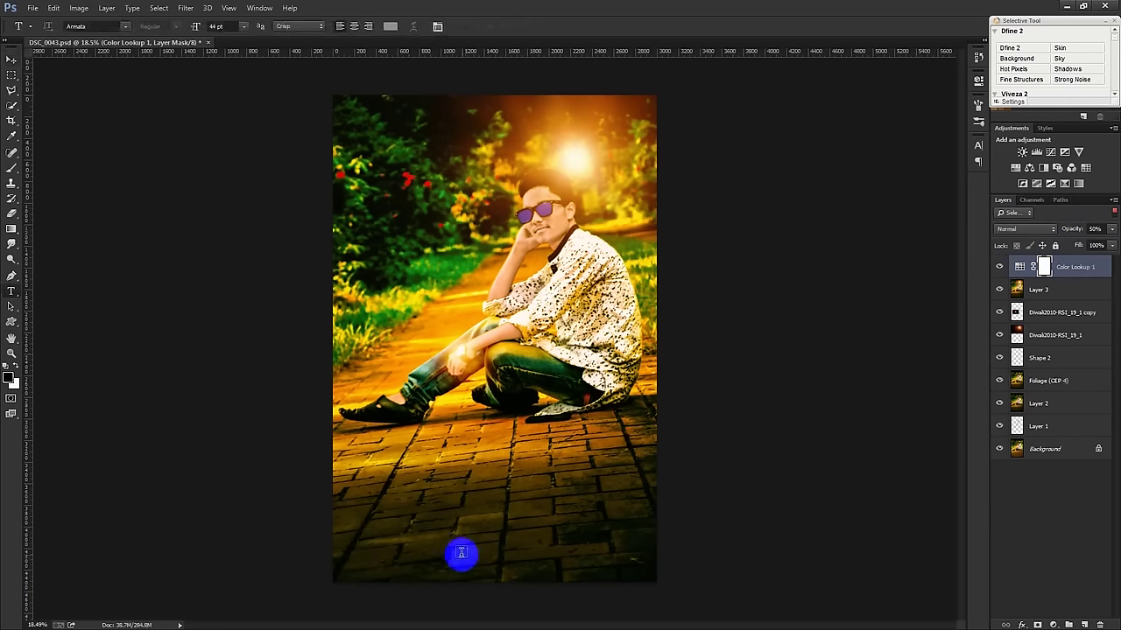
Type 'EDIT BY HASS HASIB' near the photo's bottom and colour it white.
{"action": "left_click", "coordinate": [530, 565]}
{"action": "type", "text": "EDIT BY HASS HASIB"}
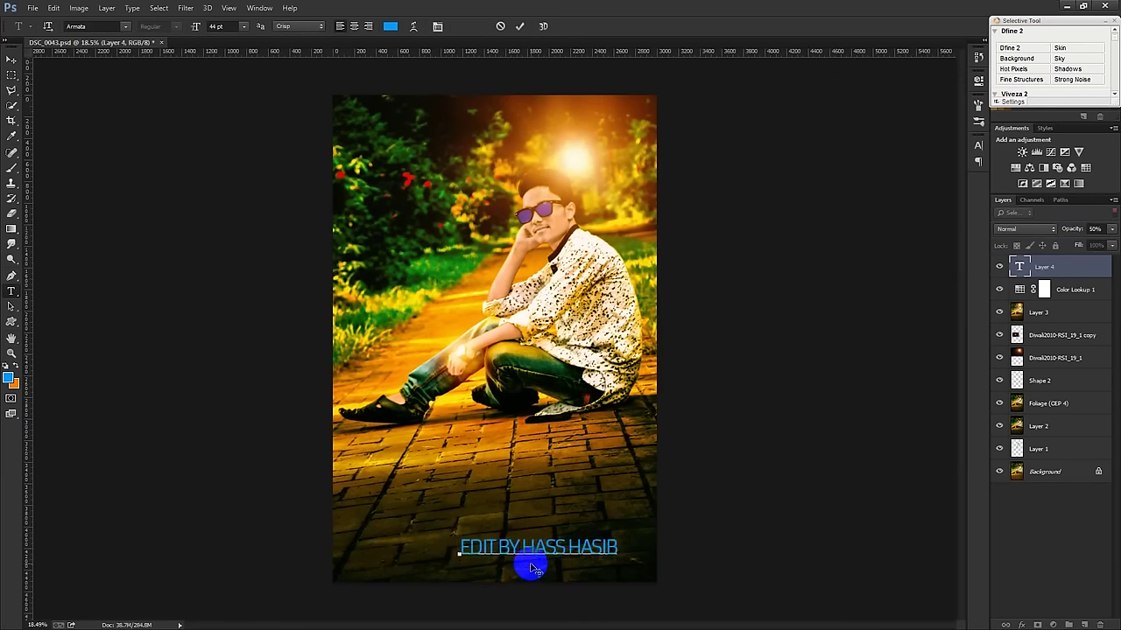
{"action": "key", "text": "ctrl+a"}
{"action": "left_click", "coordinate": [390, 25]}
{"action": "left_click_drag", "start_coordinate": [660, 331], "coordinate": [612, 318]}
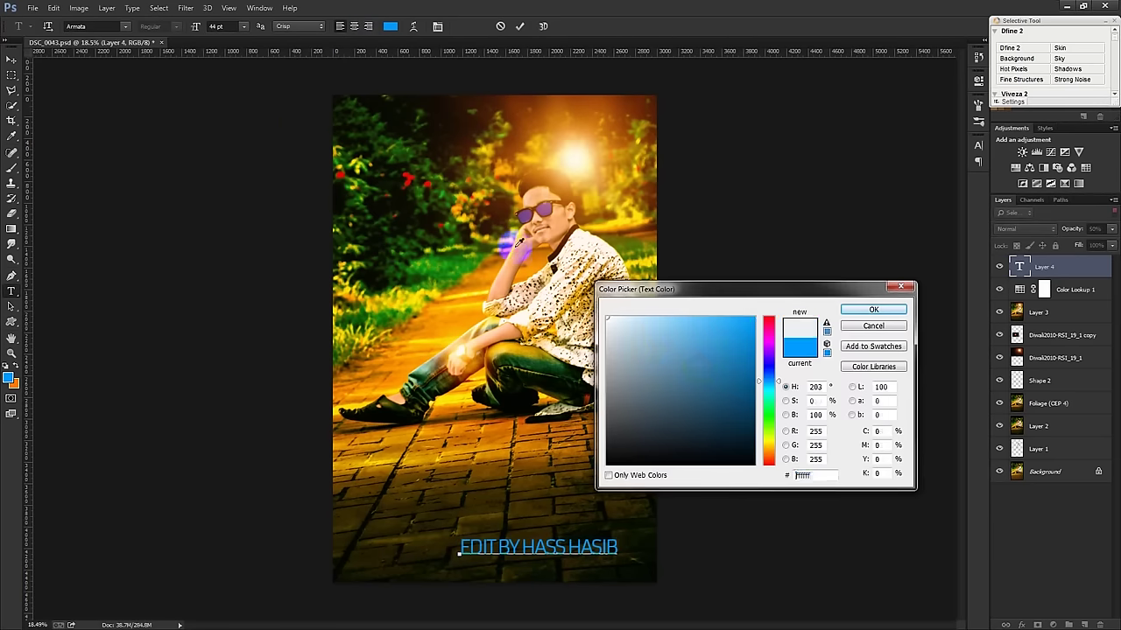
{"action": "left_click", "coordinate": [871, 310]}
Set the watermark to 12 pt with tracking 1020 and commit the text.
{"action": "left_click", "coordinate": [978, 147]}
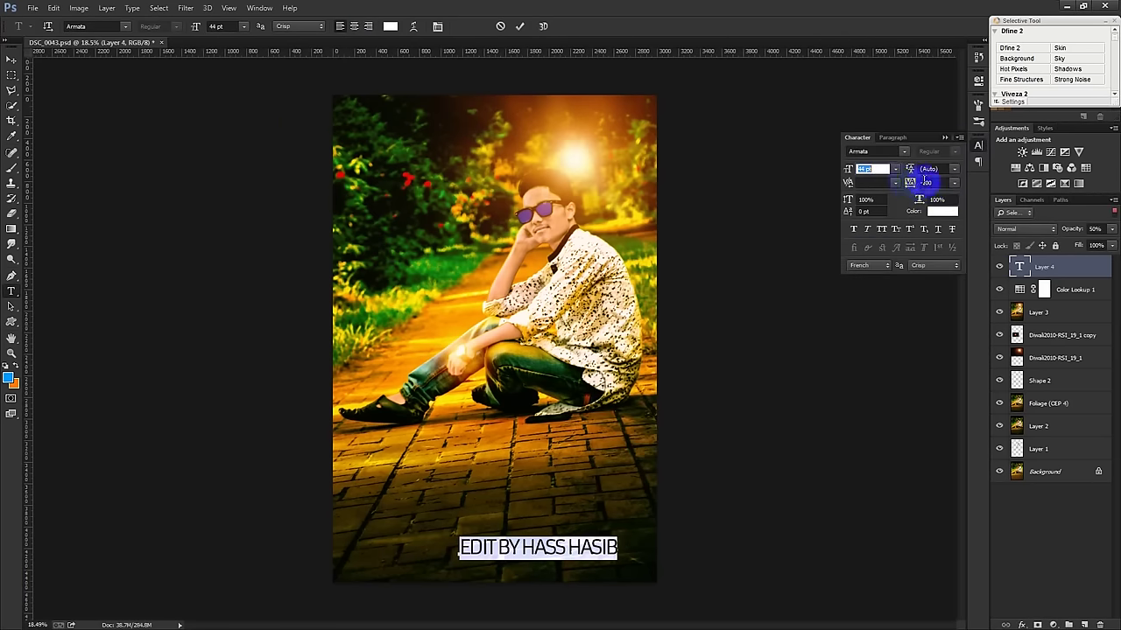
{"action": "left_click_drag", "start_coordinate": [910, 186], "coordinate": [893, 173]}
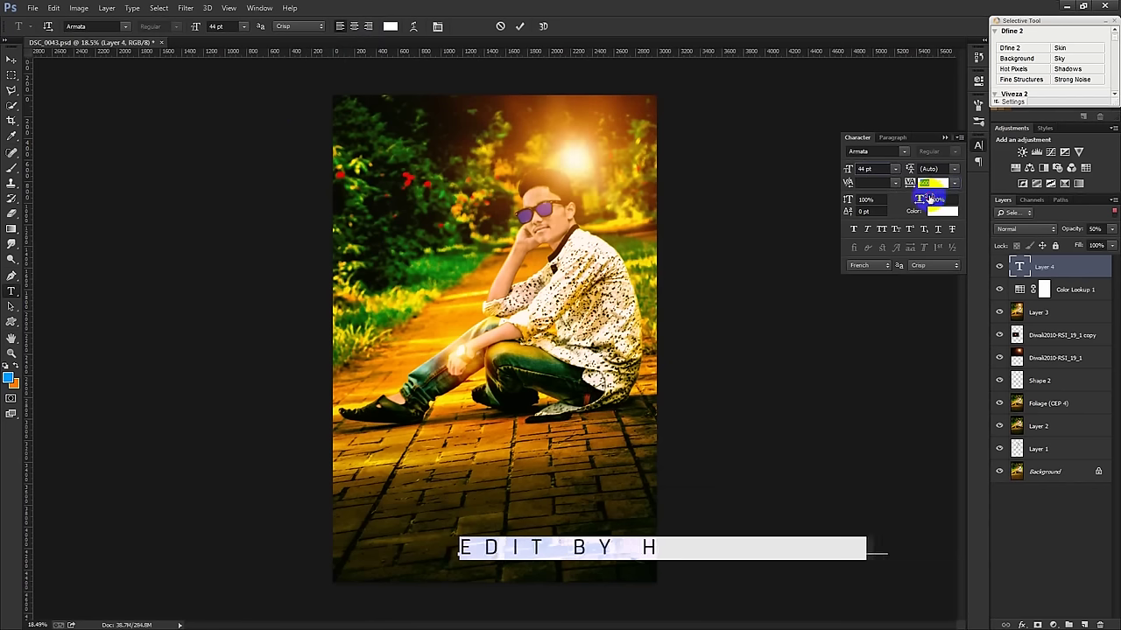
{"action": "key", "text": "Down"}
{"action": "key", "text": "Down"}
{"action": "key", "text": "Down"}
{"action": "key", "text": "Down"}
{"action": "key", "text": "Down"}
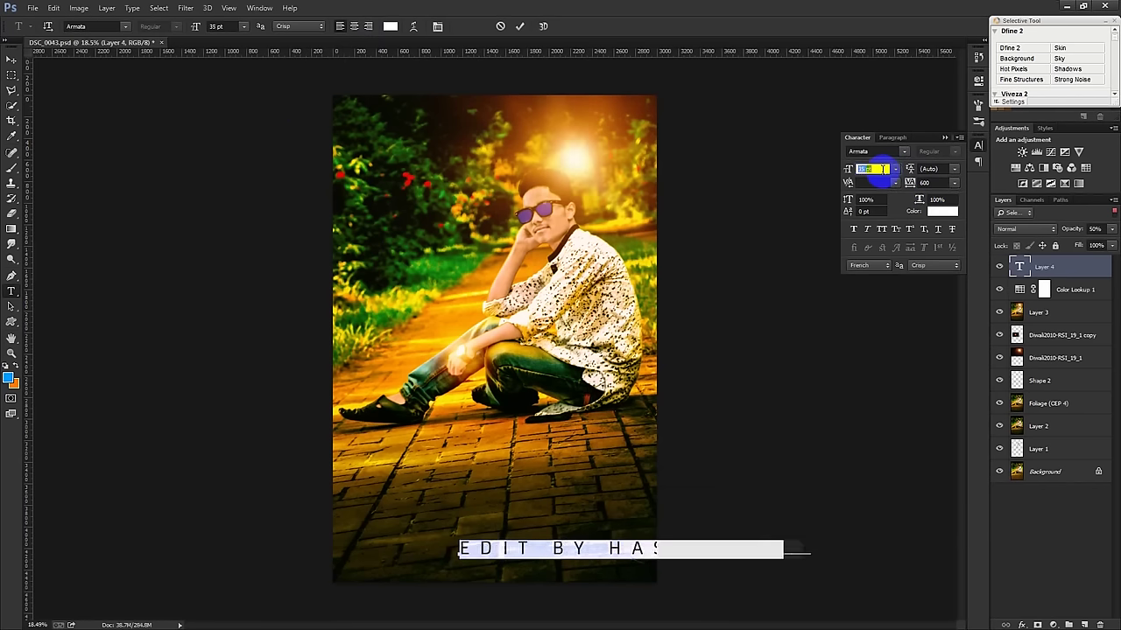
{"action": "key", "text": "Down"}
{"action": "key", "text": "Down"}
{"action": "key", "text": "Down"}
{"action": "key", "text": "Down"}
{"action": "key", "text": "Down"}
{"action": "key", "text": "Down"}
{"action": "key", "text": "Down"}
{"action": "key", "text": "Down"}
{"action": "key", "text": "Down"}
{"action": "key", "text": "Down"}
{"action": "key", "text": "Down"}
{"action": "key", "text": "Down"}
{"action": "key", "text": "Down"}
{"action": "left_click", "coordinate": [928, 183]}
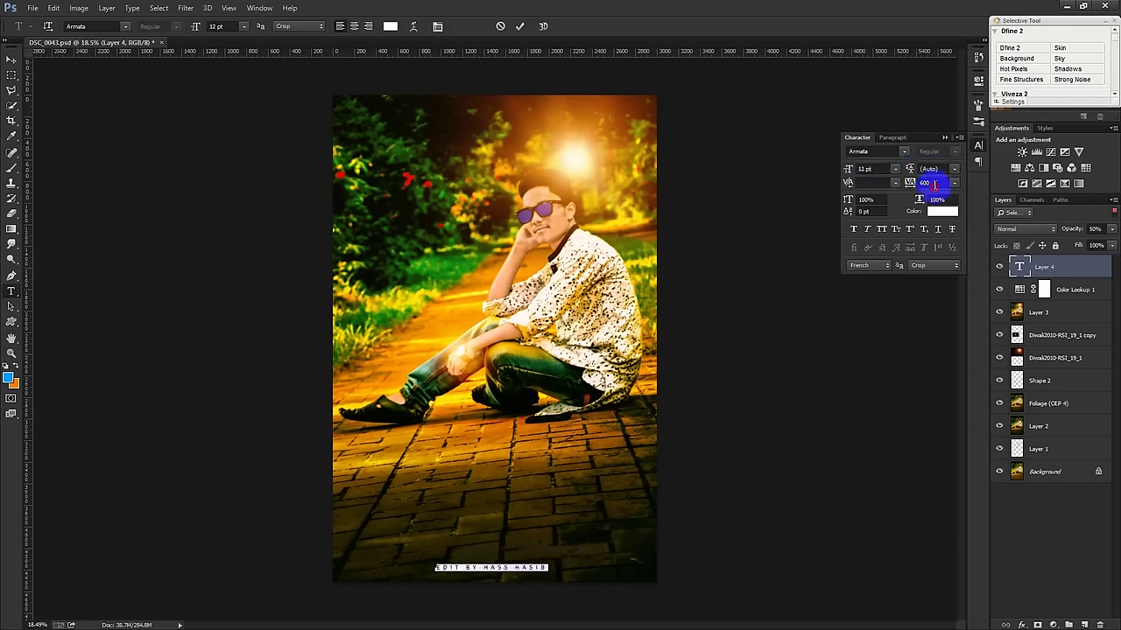
{"action": "key", "text": "Up"}
{"action": "key", "text": "Up"}
{"action": "key", "text": "Up"}
{"action": "key", "text": "Up"}
{"action": "key", "text": "Up"}
{"action": "key", "text": "Up"}
{"action": "left_click", "coordinate": [944, 138]}
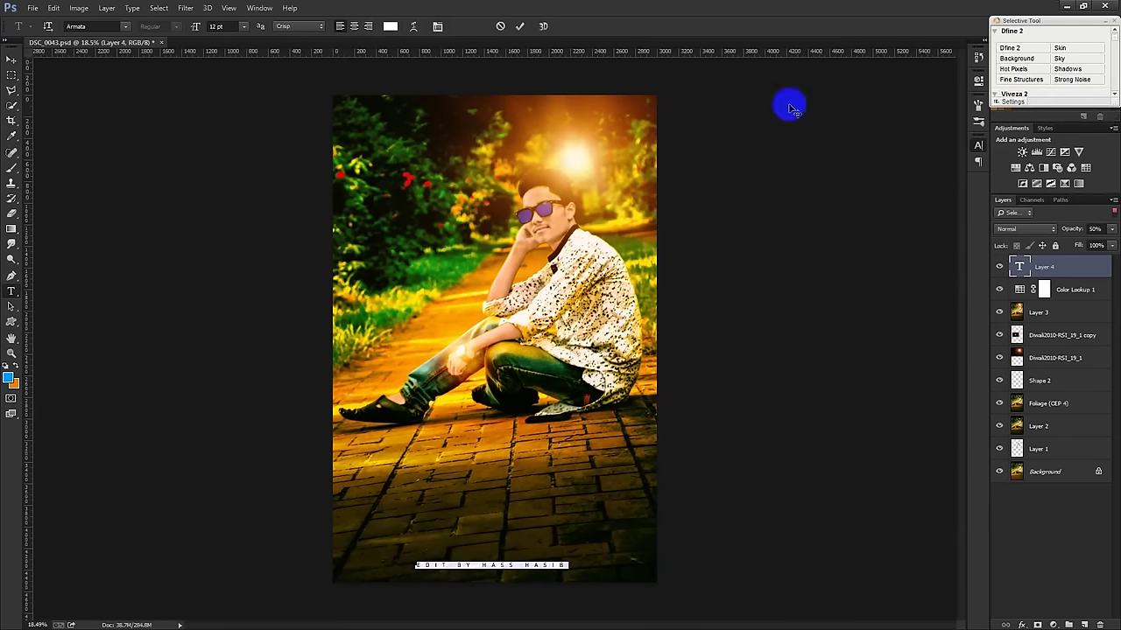
{"action": "left_click", "coordinate": [525, 33]}
Centre the watermark horizontally on the canvas, then deselect.
{"action": "key", "text": "ctrl+a"}
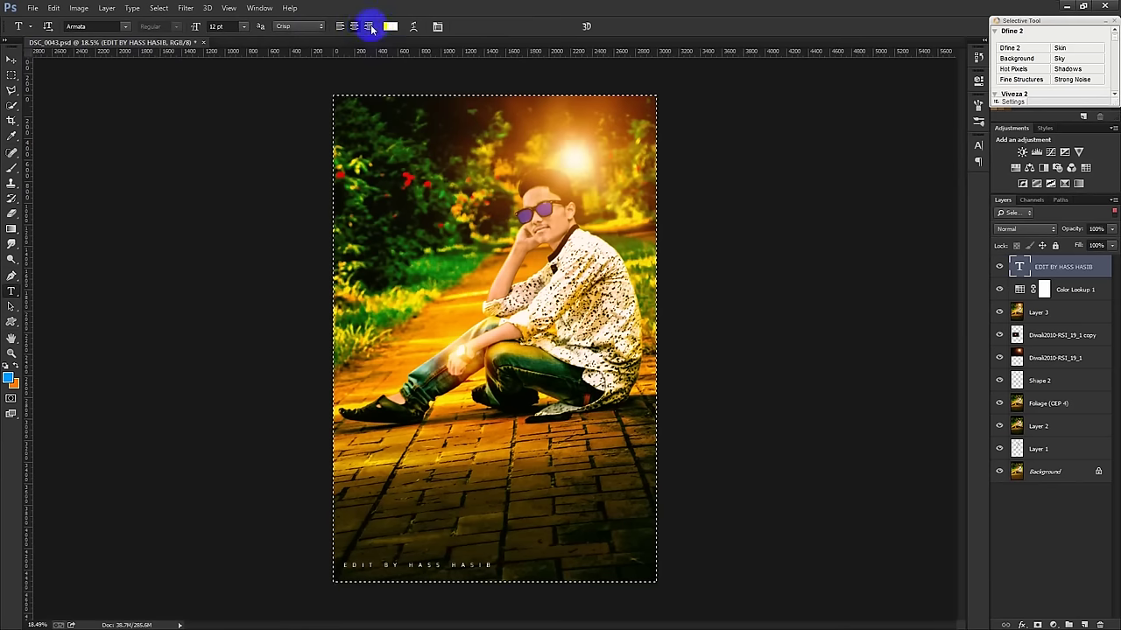
{"action": "left_click", "coordinate": [11, 58]}
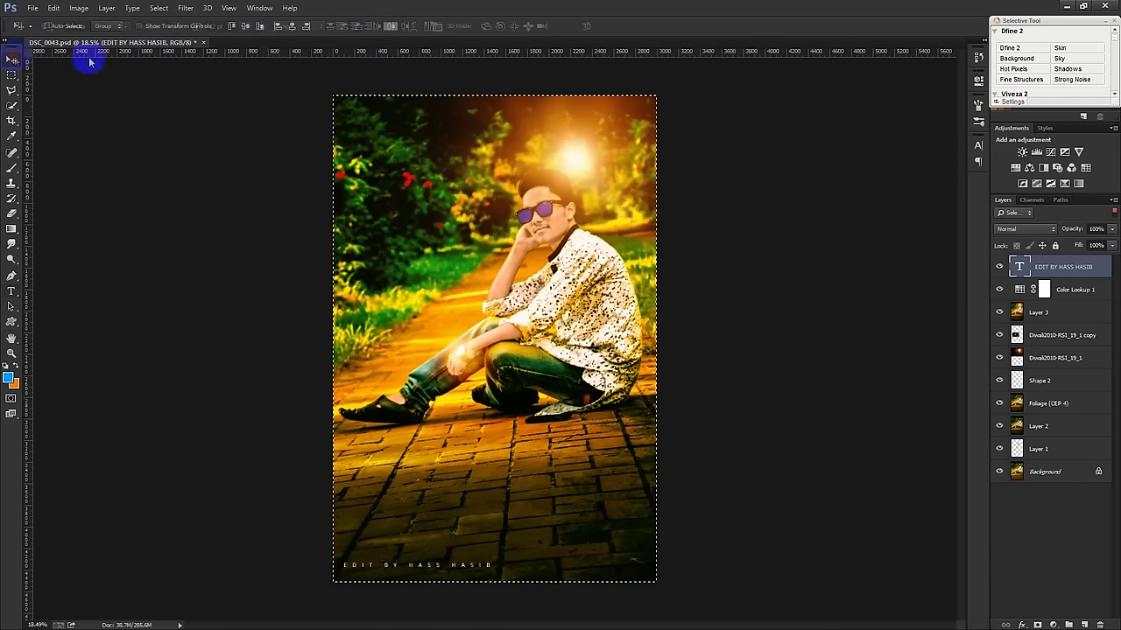
{"action": "left_click", "coordinate": [292, 25]}
{"action": "key", "text": "ctrl+d"}
Nudge the watermark lower, stamp visible layers into Layer 4, and start the Camera Raw Filter.
{"action": "left_click_drag", "start_coordinate": [477, 193], "coordinate": [481, 219]}
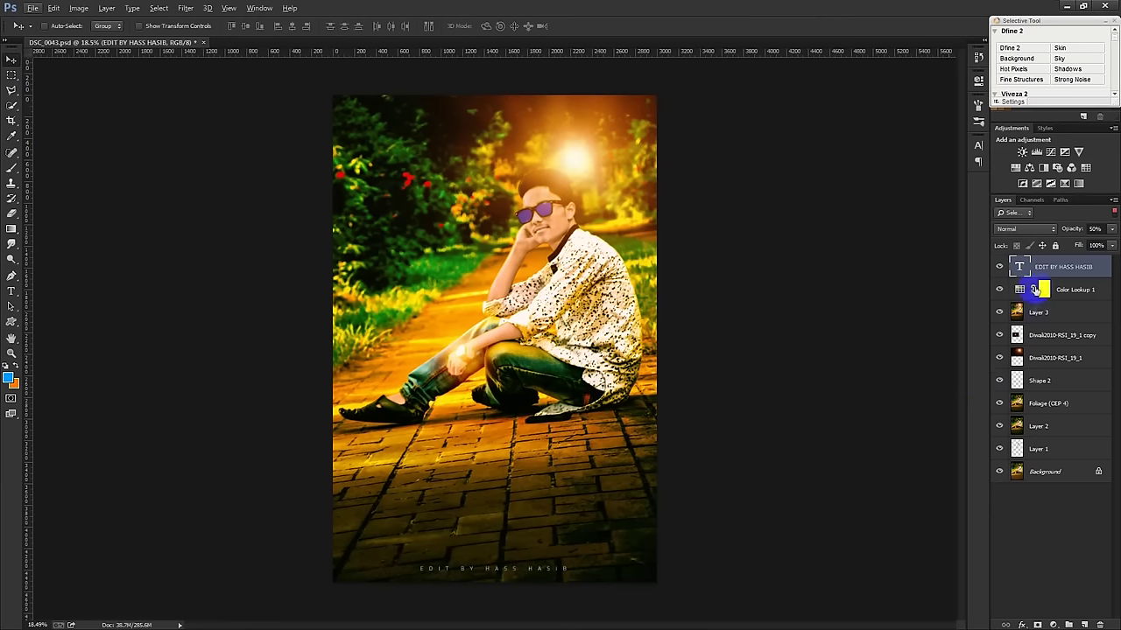
{"action": "key", "text": "ctrl+shift+alt+e"}
{"action": "left_click", "coordinate": [186, 8]}
{"action": "left_click", "coordinate": [219, 79]}
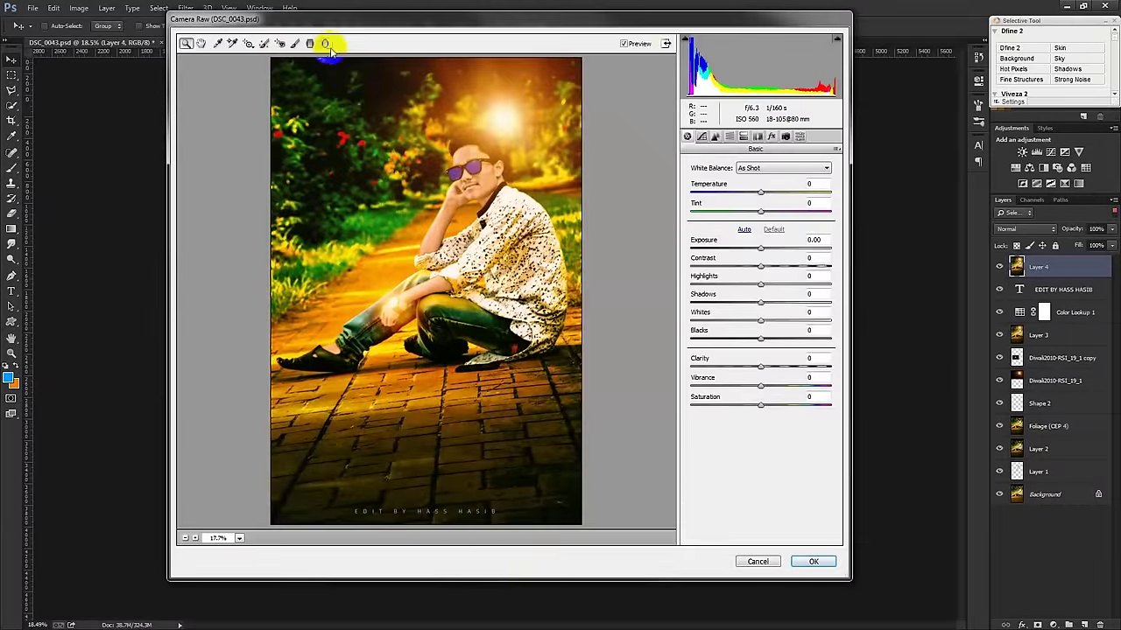
Draw a Radial Filter ellipse around the seated man and stretch it to fit.
{"action": "left_click", "coordinate": [325, 42]}
{"action": "left_click_drag", "start_coordinate": [453, 162], "coordinate": [575, 274]}
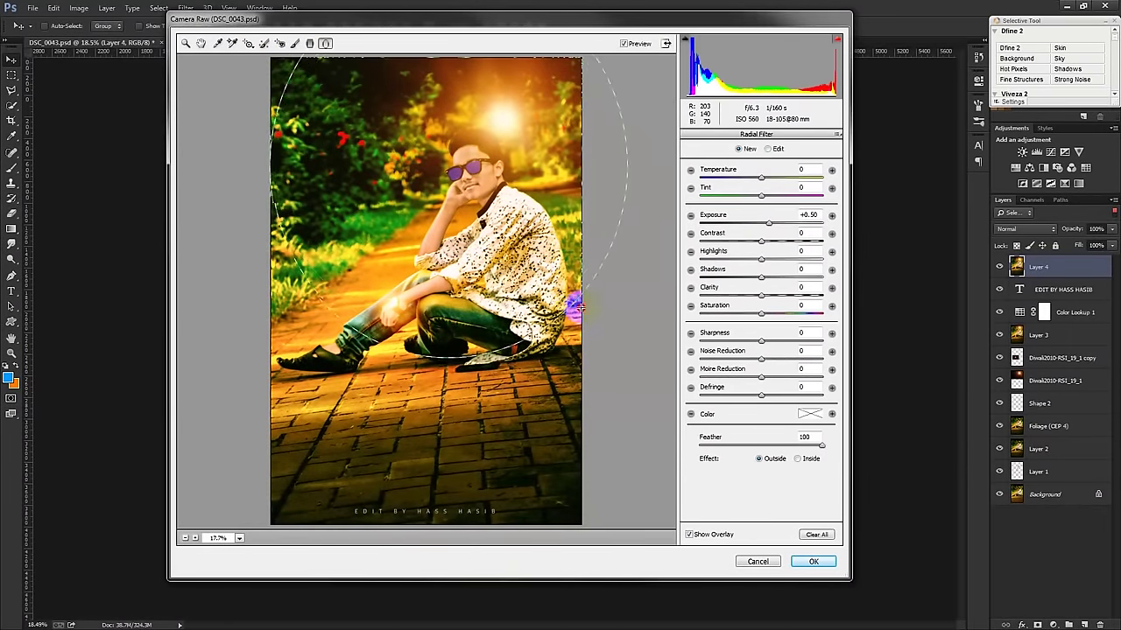
{"action": "left_click_drag", "start_coordinate": [575, 275], "coordinate": [523, 311]}
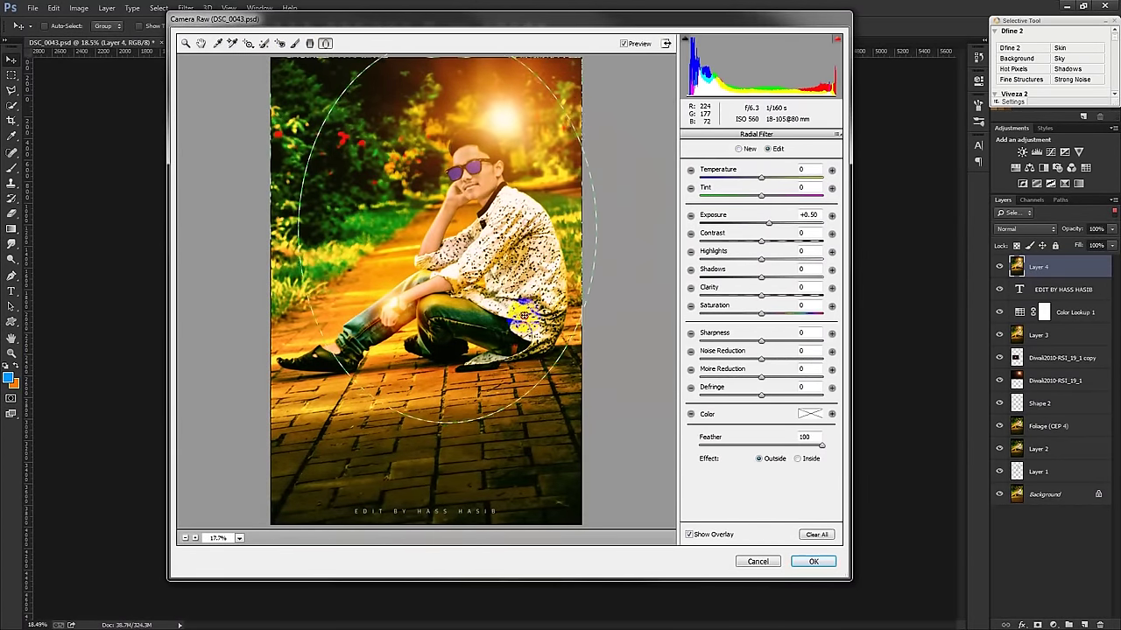
{"action": "mouse_move", "coordinate": [545, 395]}
{"action": "left_mouse_down"}
{"action": "mouse_move", "coordinate": [514, 419]}
{"action": "mouse_move", "coordinate": [346, 396]}
{"action": "left_mouse_up"}
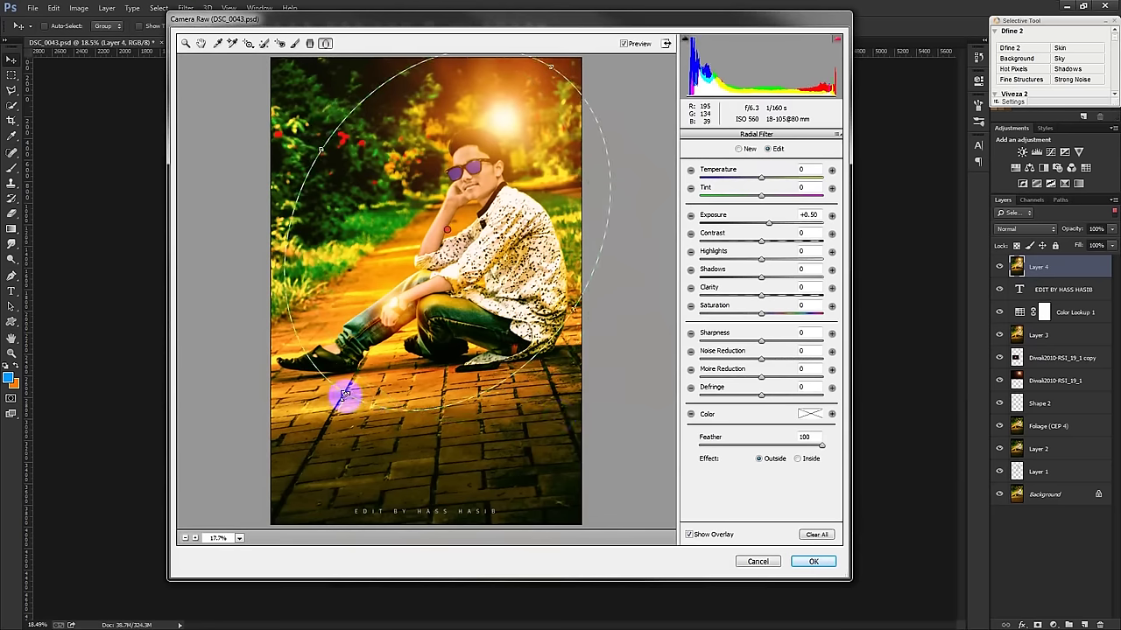
{"action": "left_click_drag", "start_coordinate": [345, 395], "coordinate": [335, 405]}
{"action": "left_click", "coordinate": [347, 149]}
{"action": "left_click_drag", "start_coordinate": [348, 149], "coordinate": [316, 145]}
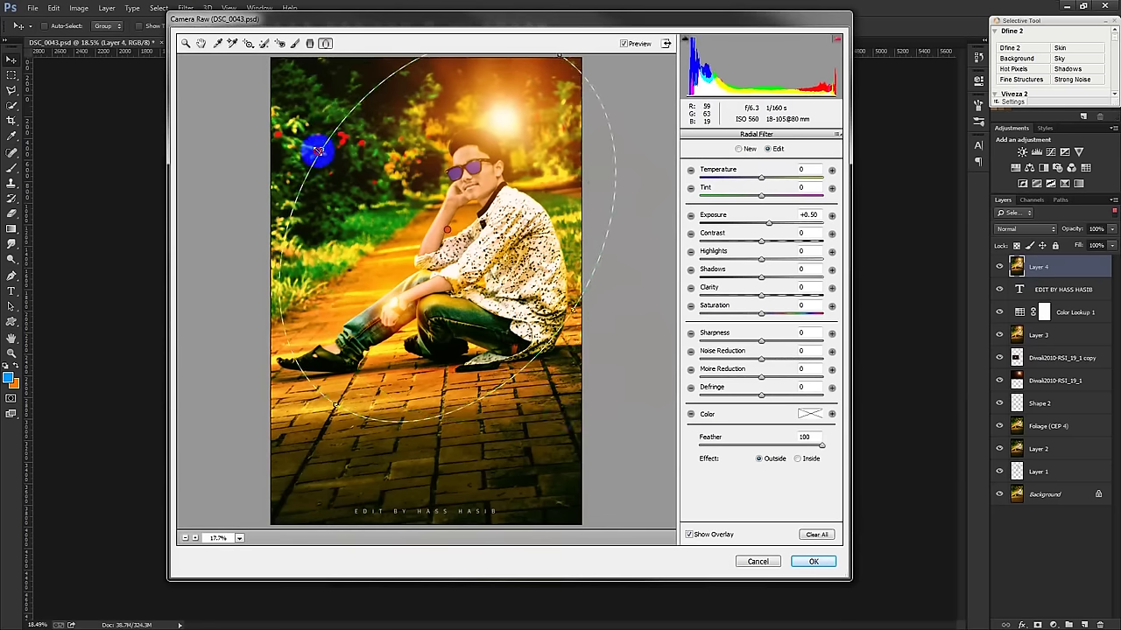
Set outside-ellipse Exposure -1.20, Contrast +52, Highlights -49 and Saturation -14.
{"action": "left_click_drag", "start_coordinate": [764, 226], "coordinate": [744, 238]}
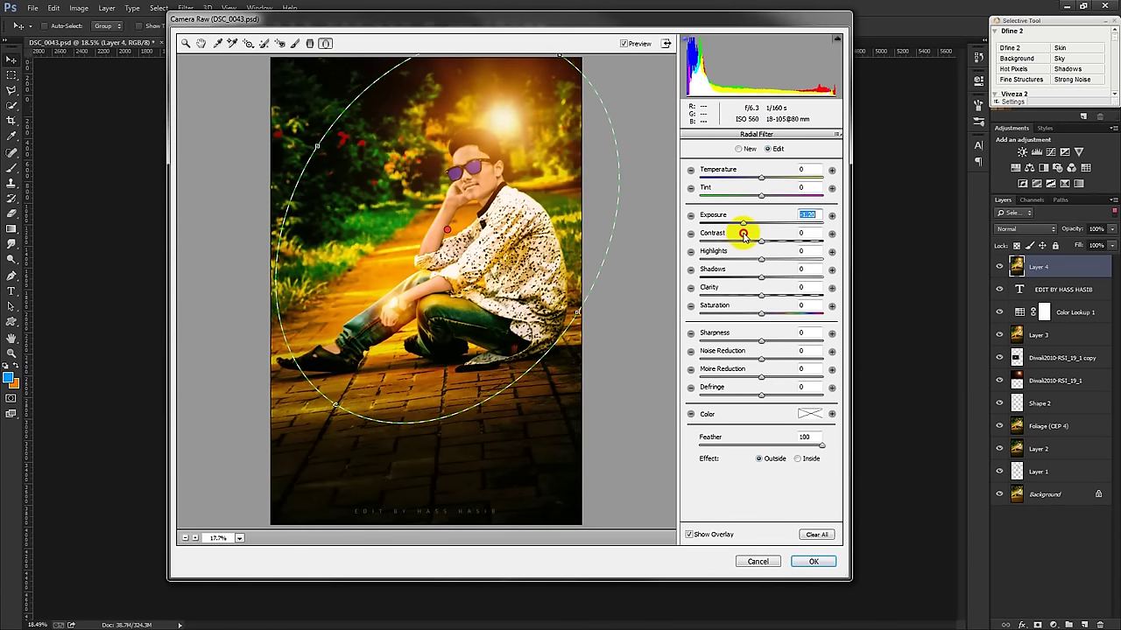
{"action": "mouse_move", "coordinate": [759, 313]}
{"action": "left_mouse_down"}
{"action": "mouse_move", "coordinate": [709, 326]}
{"action": "mouse_move", "coordinate": [768, 309]}
{"action": "mouse_move", "coordinate": [754, 313]}
{"action": "left_mouse_up"}
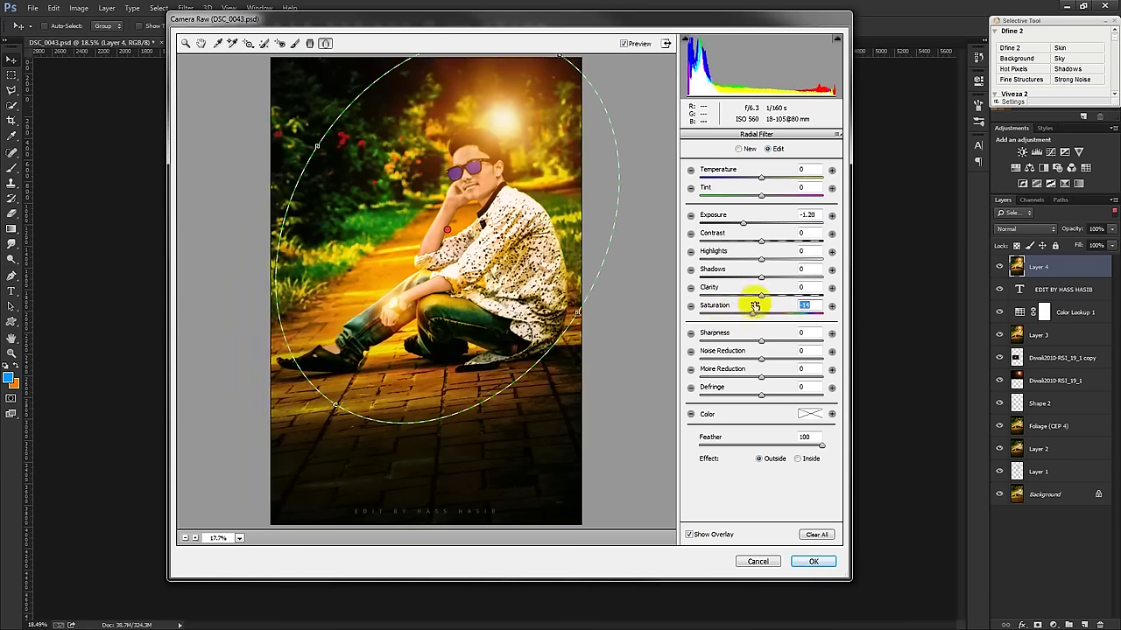
{"action": "mouse_move", "coordinate": [761, 242]}
{"action": "left_mouse_down"}
{"action": "mouse_move", "coordinate": [798, 250]}
{"action": "mouse_move", "coordinate": [731, 264]}
{"action": "mouse_move", "coordinate": [733, 302]}
{"action": "mouse_move", "coordinate": [769, 281]}
{"action": "left_mouse_up"}
Apply the Camera Raw vignette to Layer 4 and zoom in to inspect the result.
{"action": "left_click", "coordinate": [814, 561]}
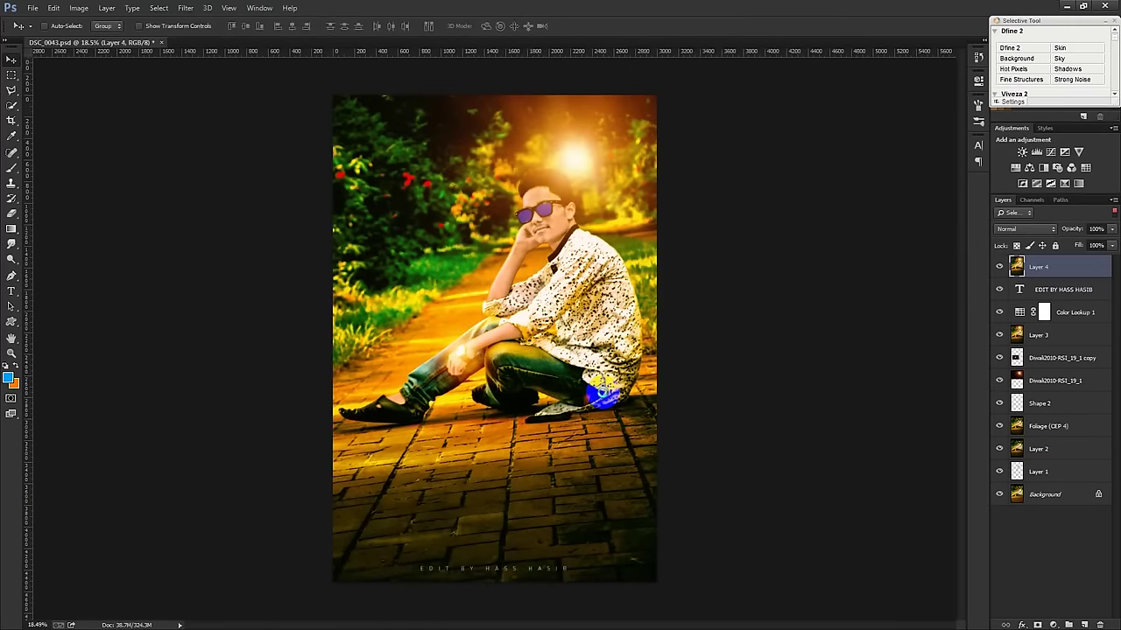
{"action": "scroll", "coordinate": [604, 395], "scroll_direction": "up", "scroll_amount": 1}
{"action": "scroll", "coordinate": [604, 396], "scroll_direction": "up", "scroll_amount": 1}
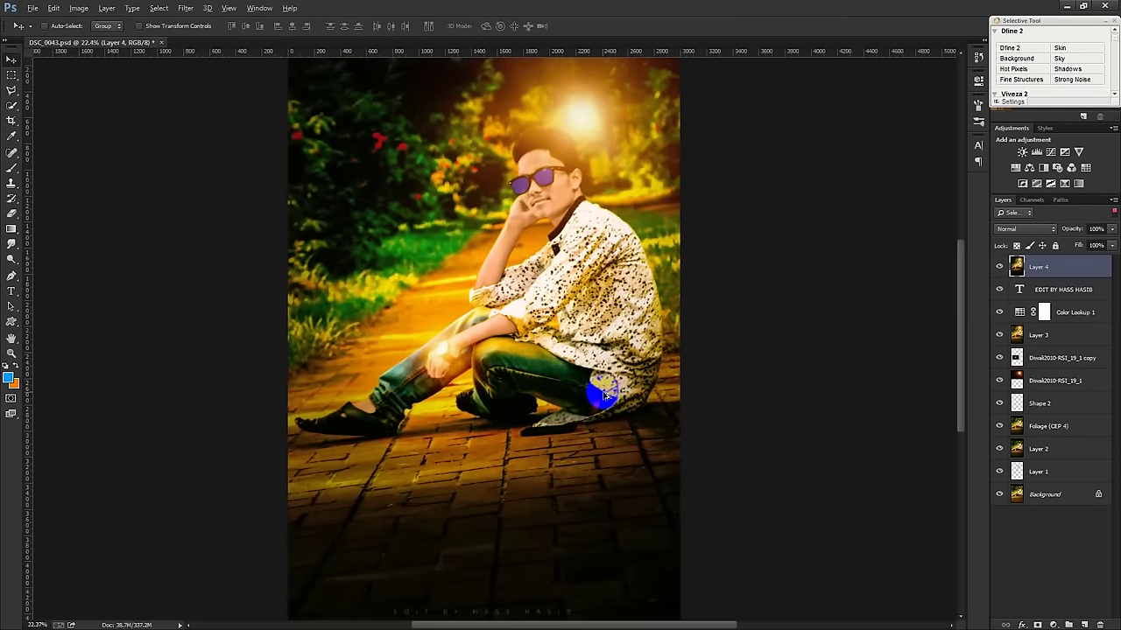
{"action": "scroll", "coordinate": [605, 396], "scroll_direction": "down", "scroll_amount": 1}
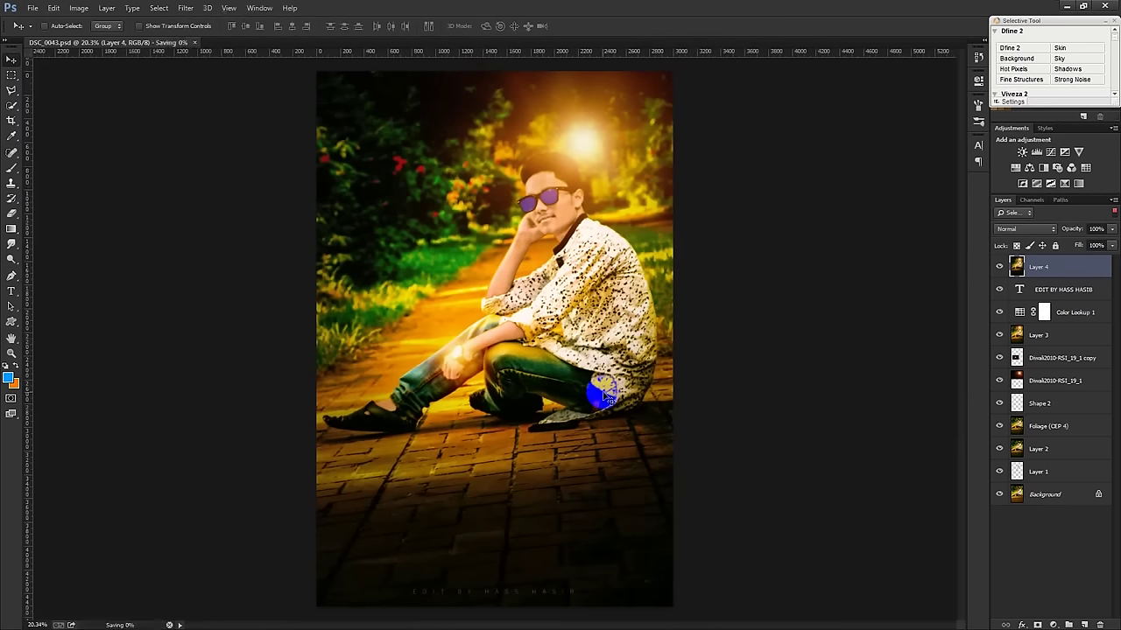